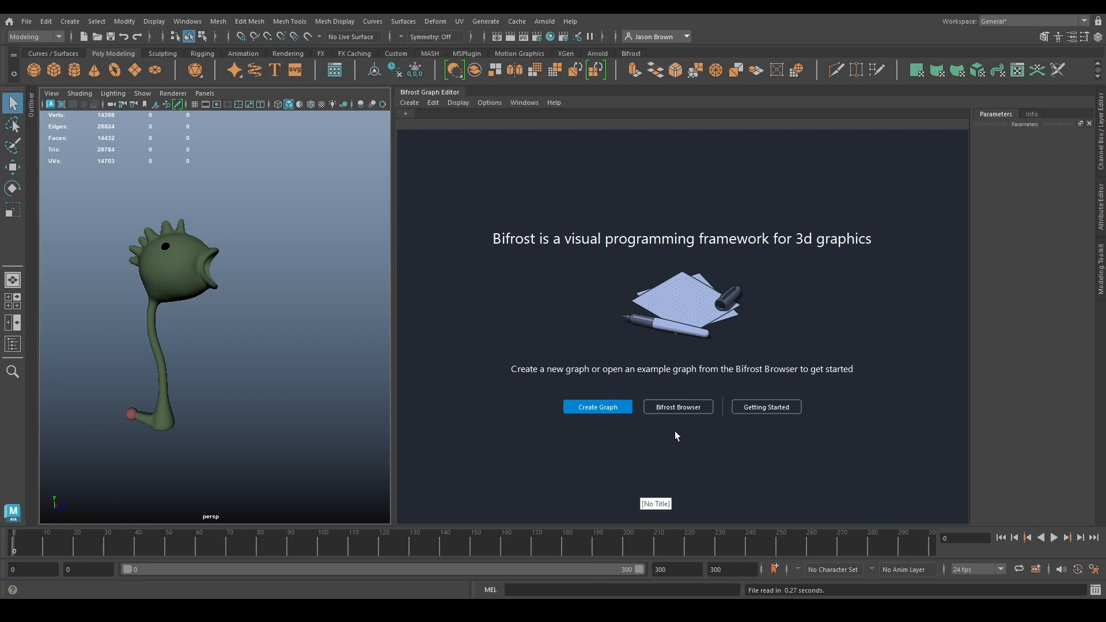
- Hide the pSphere2, pSphere3 and carnivorous_plant4 meshes in the scene
left_click_drag(54, 317, 248, 294, "alt")
middle_click_drag(247, 294, 279, 308, "alt")
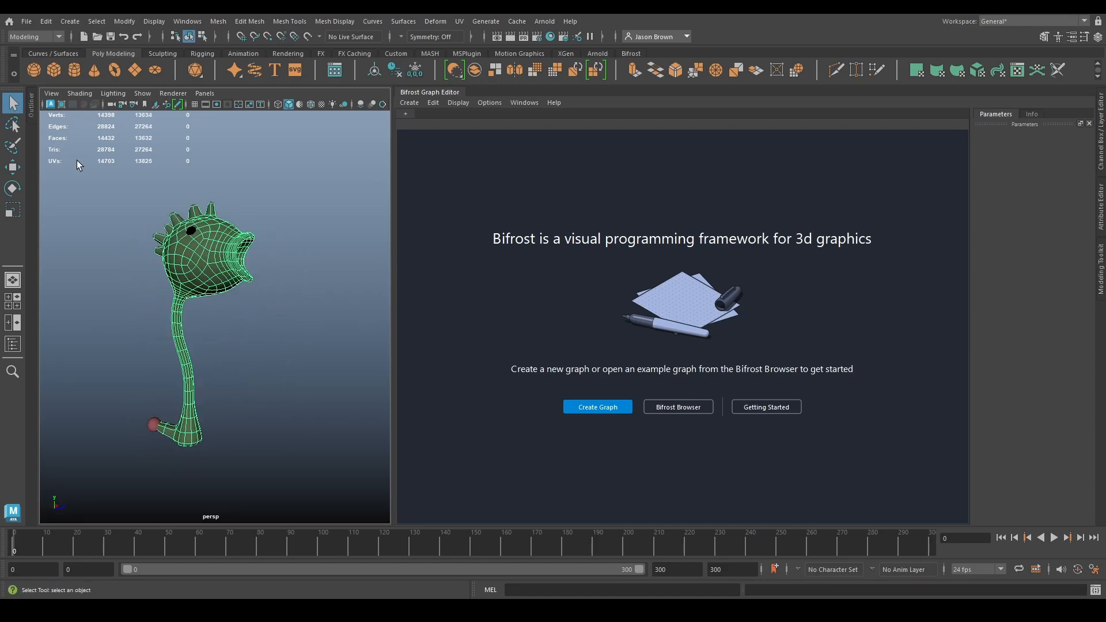
left_click(32, 106)
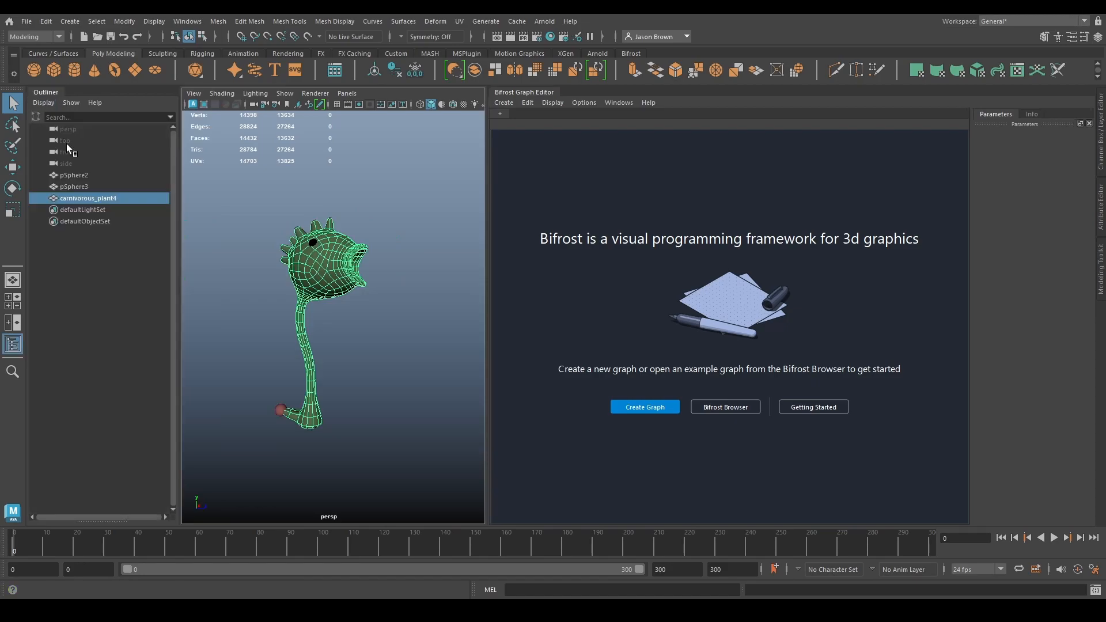
left_click(88, 186)
left_click(92, 198)
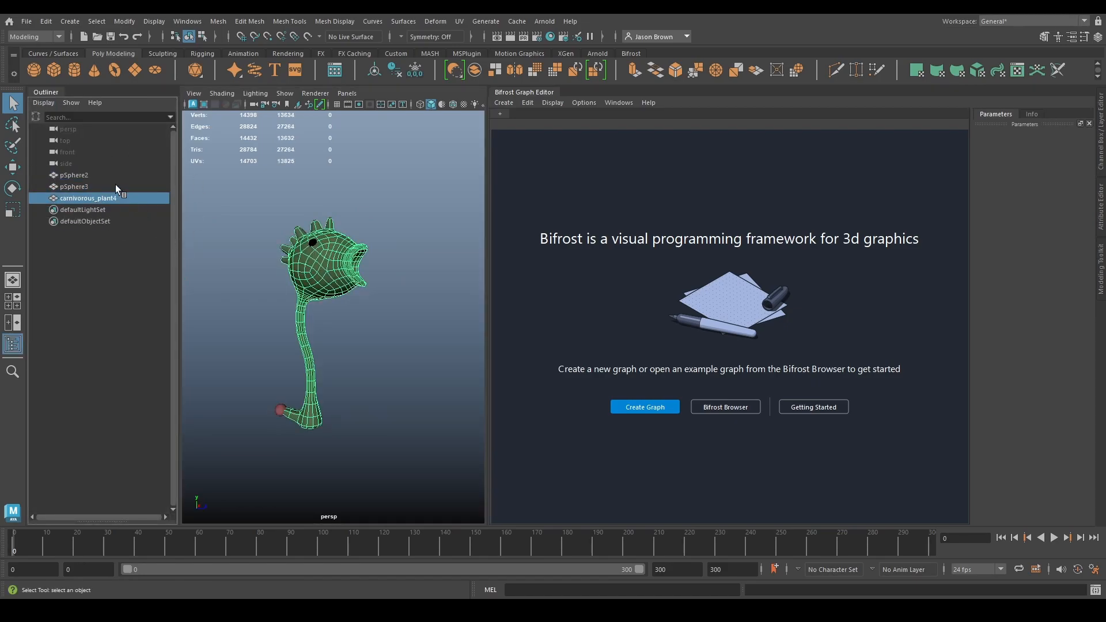
left_click(88, 187, "ctrl")
left_click(86, 175, "ctrl")
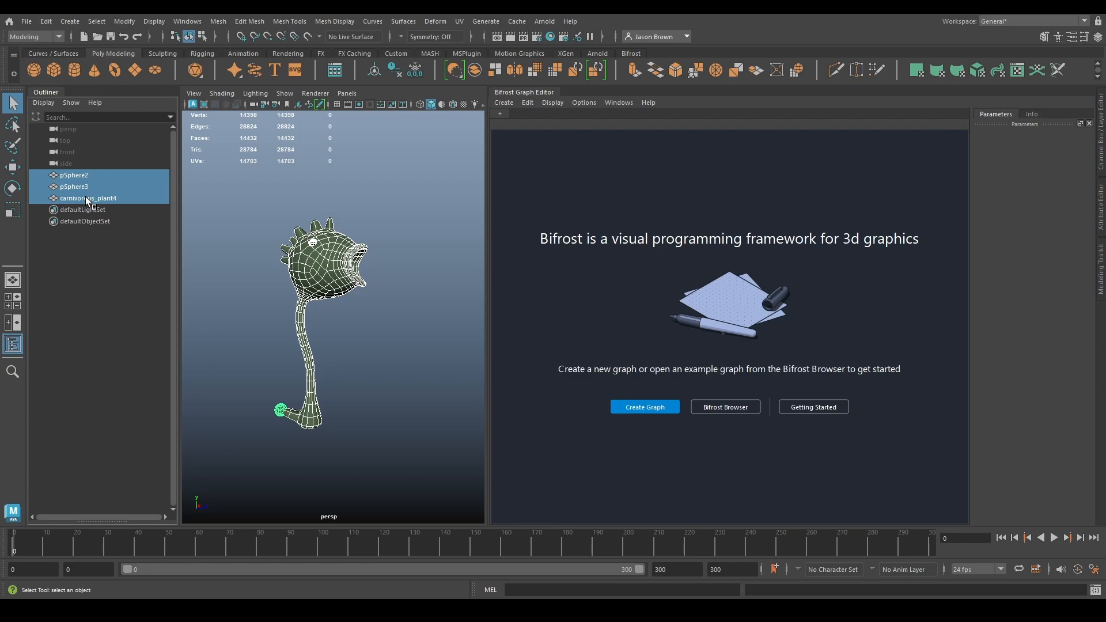
key("ctrl+h")
- Create a new Bifrost graph and feed the carnivorous_plant4 mesh into its output node
left_click(671, 406)
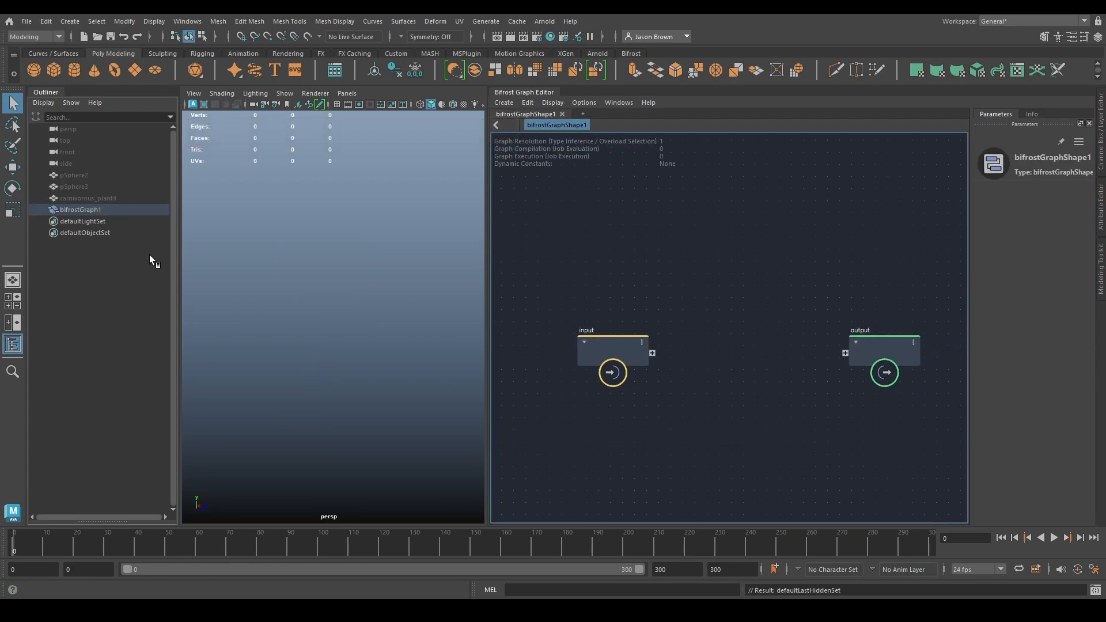
left_click_drag(57, 180, 845, 352)
left_click(72, 199)
left_click_drag(438, 340, 399, 351, "alt")
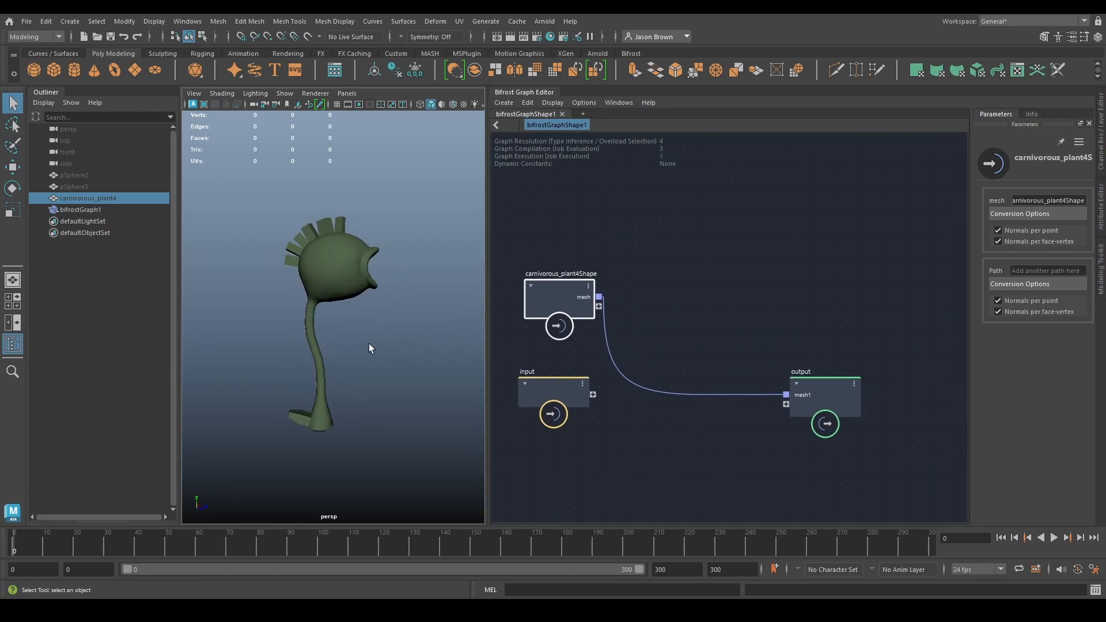
- Inspect the Bifrost plant mesh from several sides and toggle the visibility of the source meshes and bifrostGraph1
left_click_drag(357, 251, 330, 271, "alt")
mouse_move(324, 286)
right_mouse_down("alt")
mouse_move(357, 306)
mouse_move(334, 271)
right_mouse_up("alt")
left_click_drag(334, 271, 417, 232, "alt")
middle_click_drag(406, 237, 385, 269, "alt")
right_click_drag(385, 269, 404, 265, "alt")
left_click(78, 184, "ctrl")
left_click(76, 175, "ctrl")
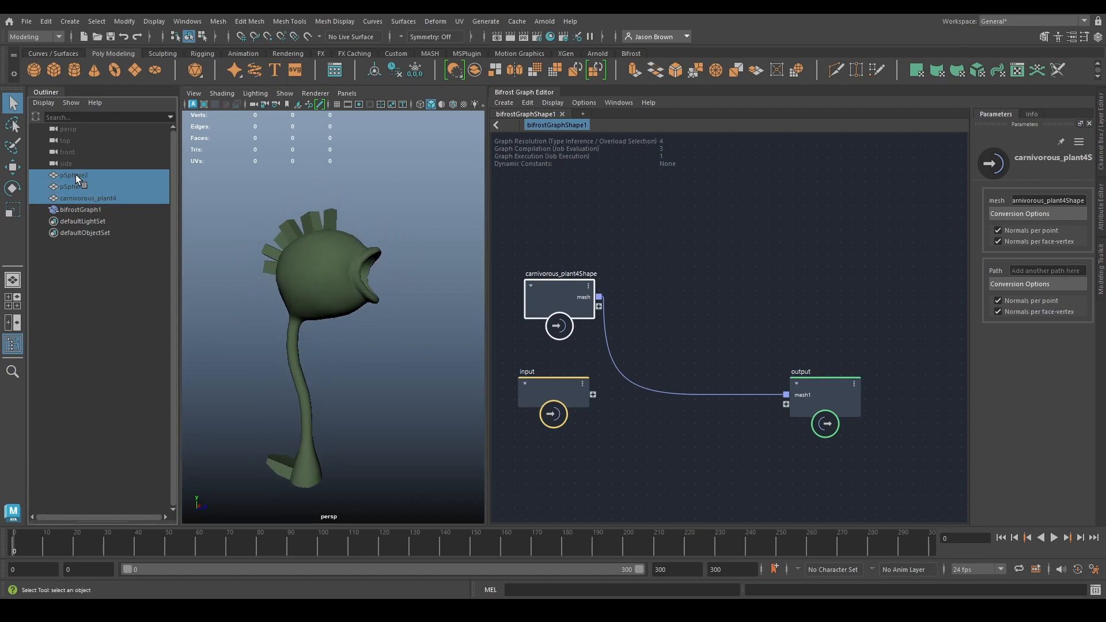
left_click(102, 211, "ctrl")
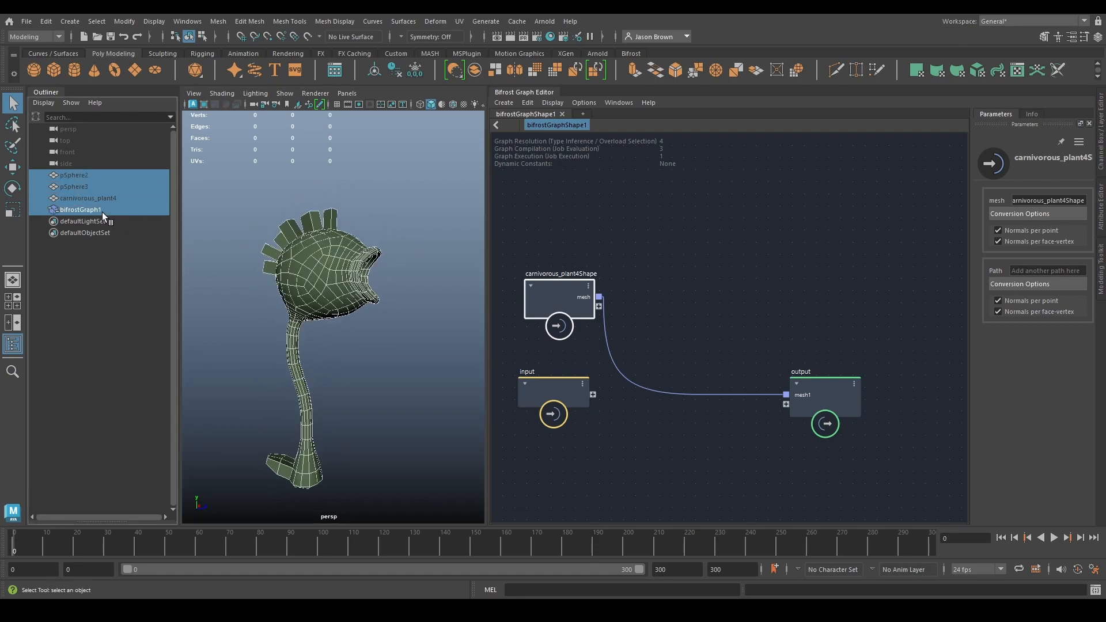
key("h")
key("h")
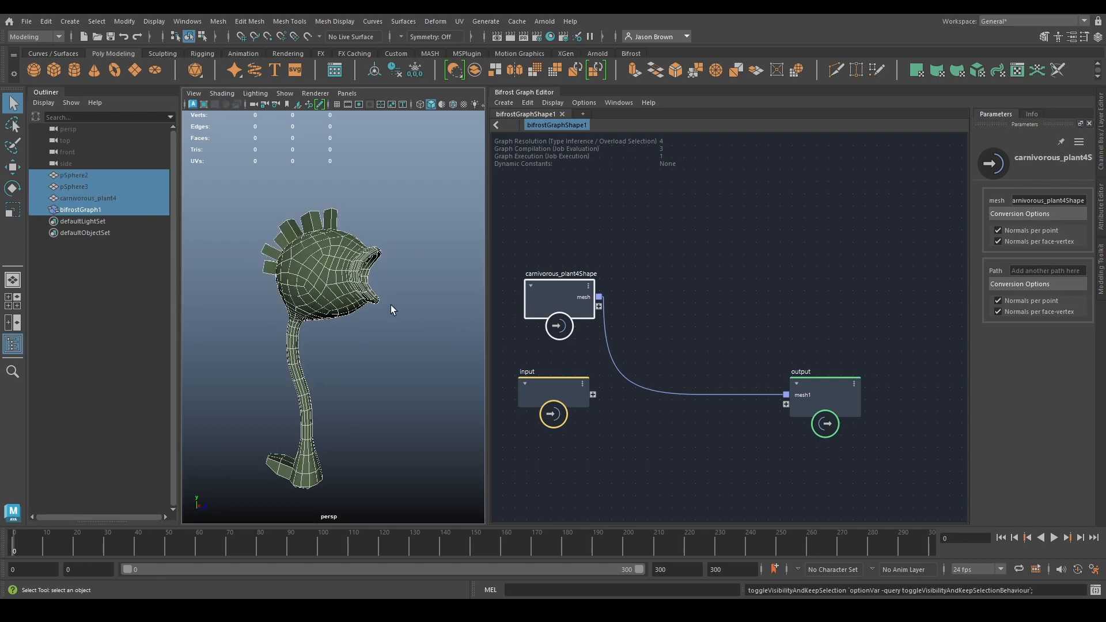
left_click(416, 240)
left_click_drag(416, 239, 378, 321, "alt")
- Move the output node farther from the plant mesh node and add a basic_particles_graph node above their connection
scroll(619, 357, "down", 3)
left_click_drag(758, 381, 895, 321)
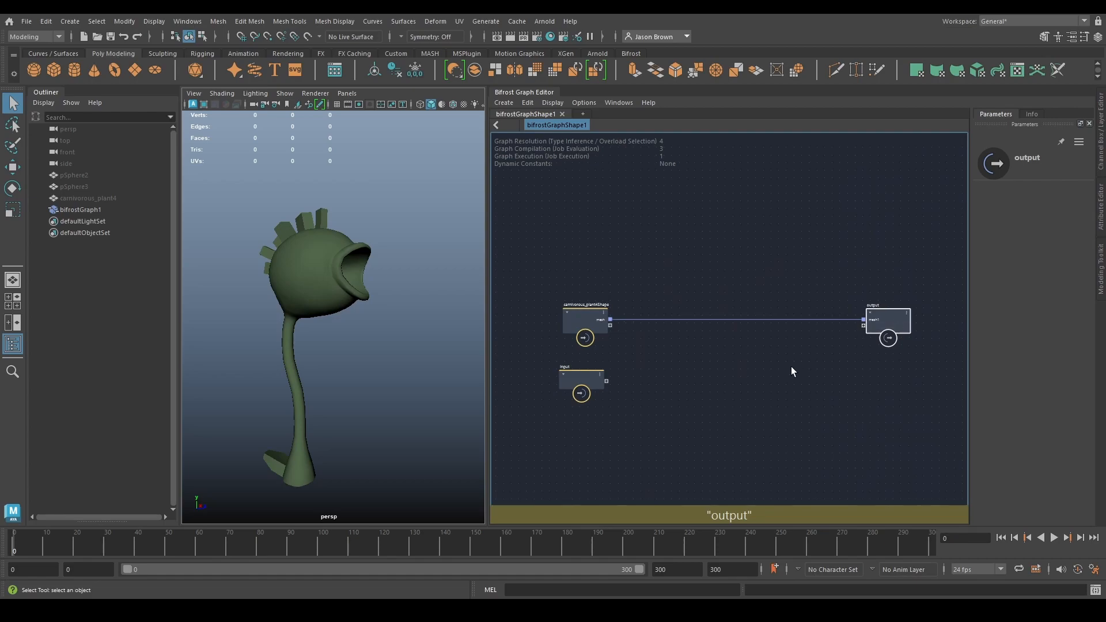
middle_click_drag(735, 351, 725, 395, "alt")
left_click(683, 234)
key("Tab")
type("basic")
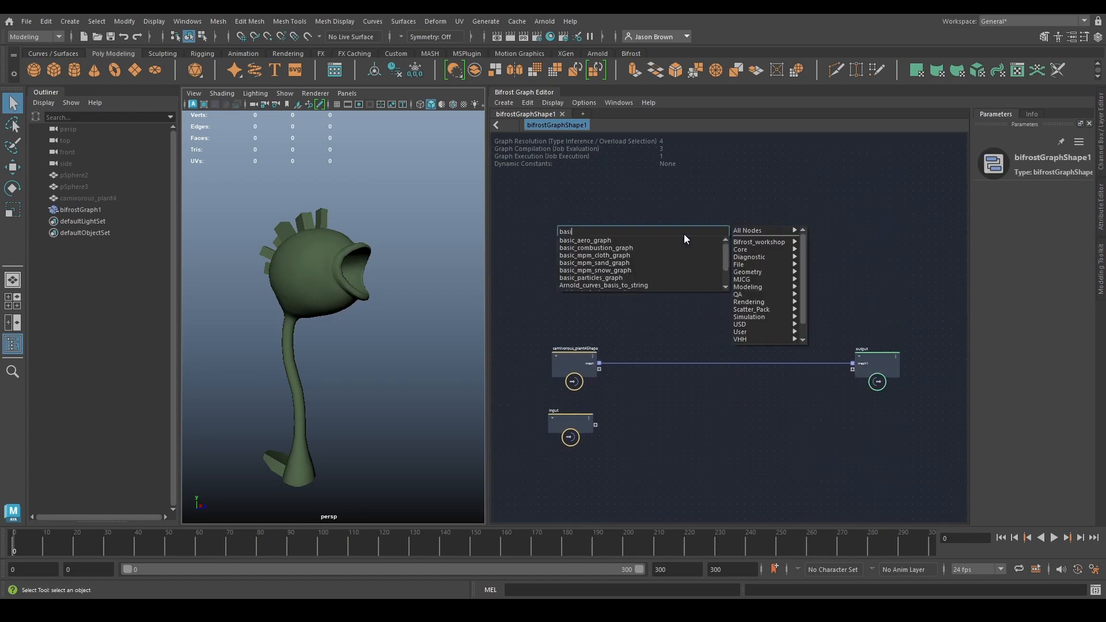
key("Down")
key("Down")
key("Down")
key("Down")
key("Down")
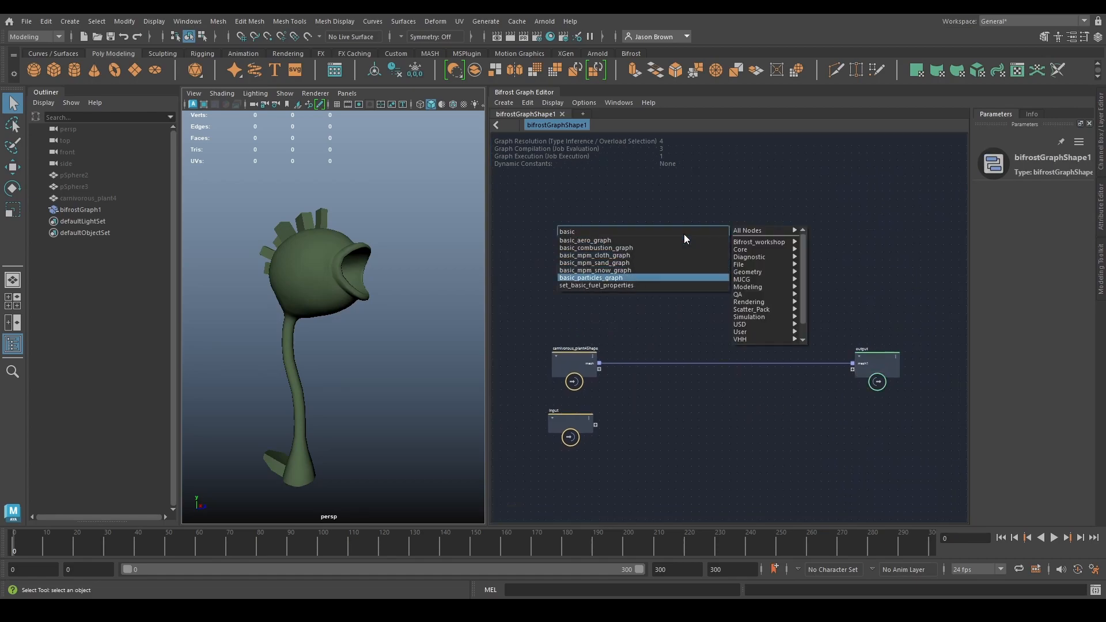
key("Return")
- Position the basic_particles_graph node well above the plant mesh node and break the compound into its component nodes
middle_click_drag(683, 234, 708, 297, "alt")
left_click_drag(715, 313, 691, 317)
scroll(673, 336, "up", 1)
scroll(711, 328, "up", 5)
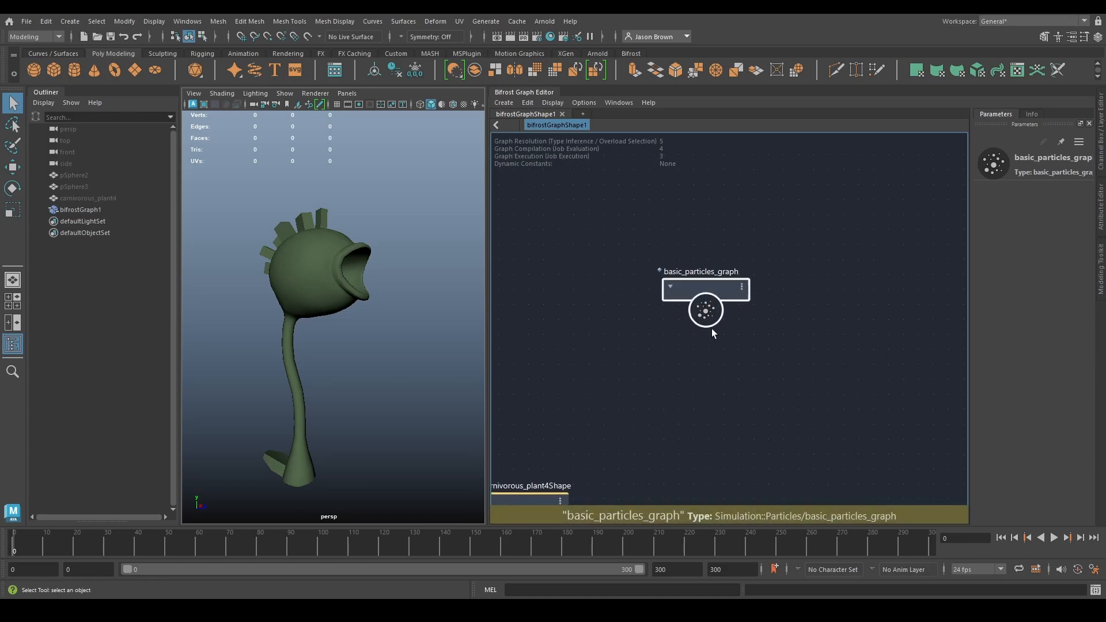
left_click(606, 255)
left_click(628, 247)
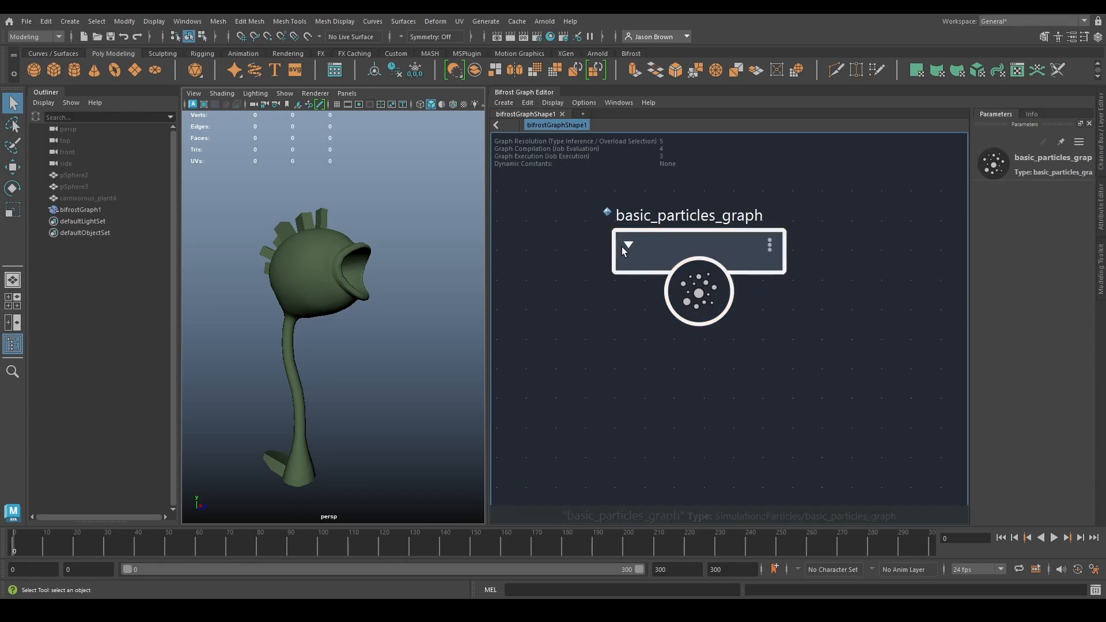
scroll(658, 361, "down", 4)
middle_click_drag(668, 343, 673, 320, "alt")
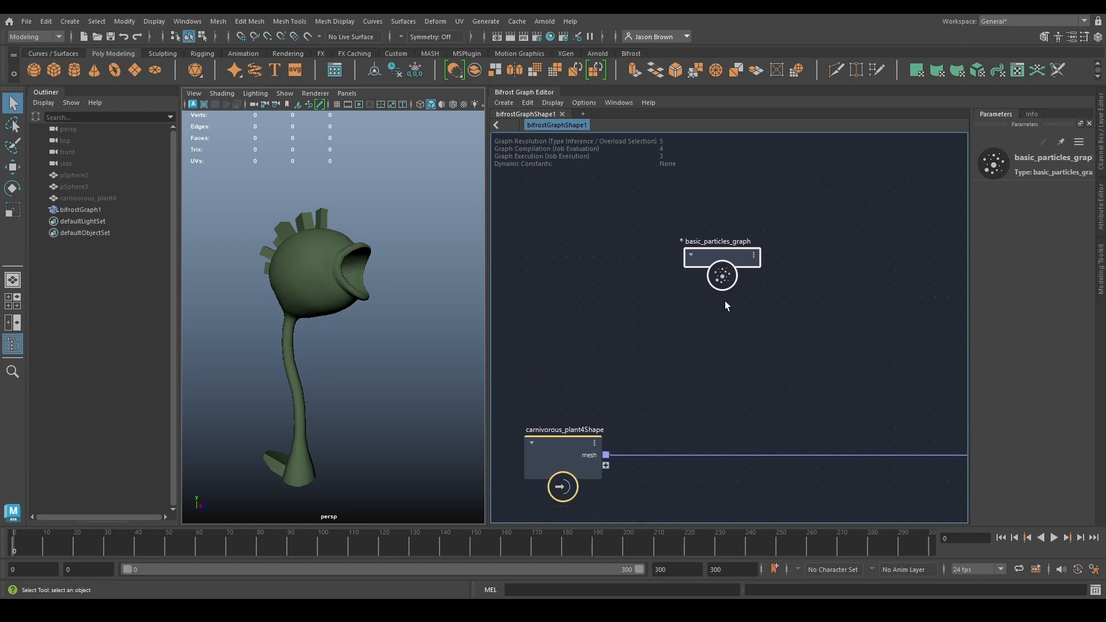
left_click_drag(721, 252, 722, 208)
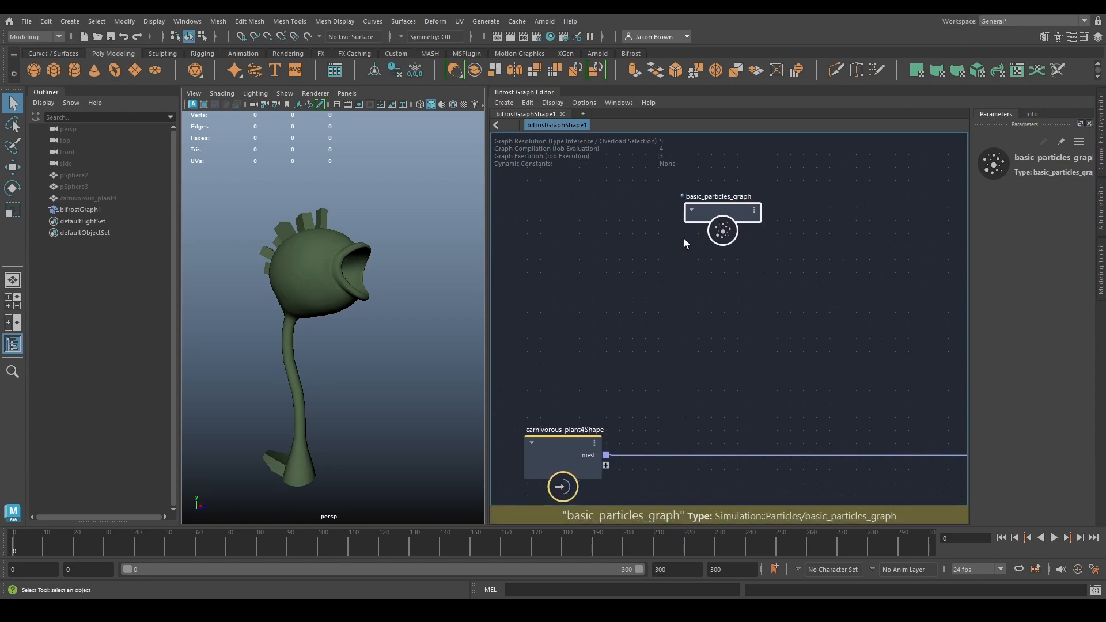
right_click(725, 209)
left_click(777, 275)
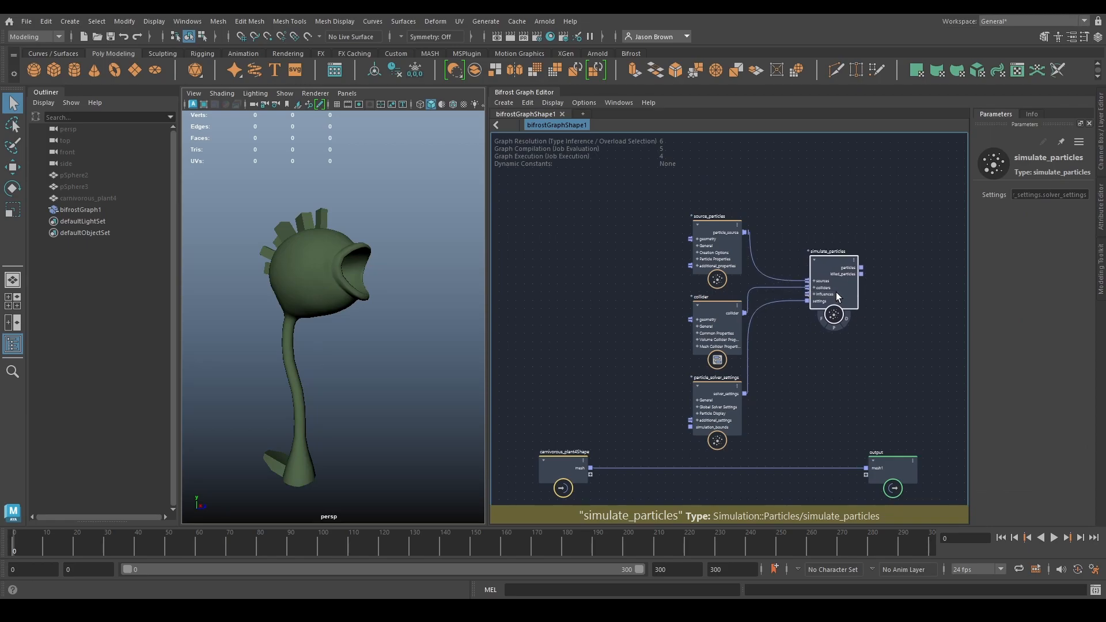
- Space out the source_particles, collider and particle_solver_settings nodes vertically beside simulate_particles
left_click(705, 243)
left_click(713, 310)
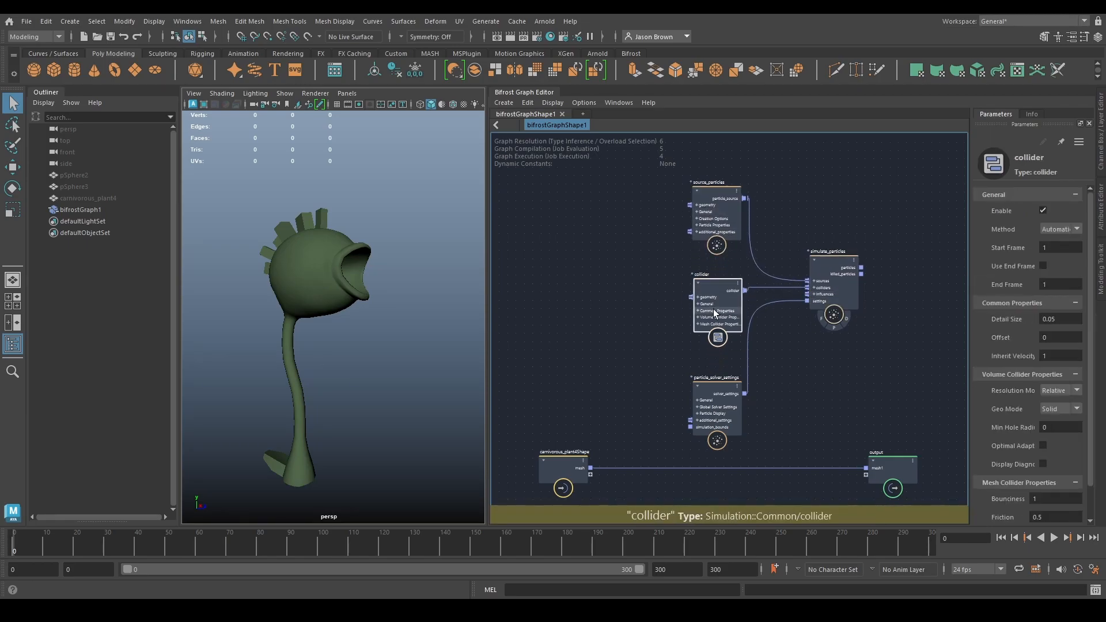
left_click_drag(713, 309, 713, 281)
left_click(718, 414)
left_click_drag(717, 414, 718, 409)
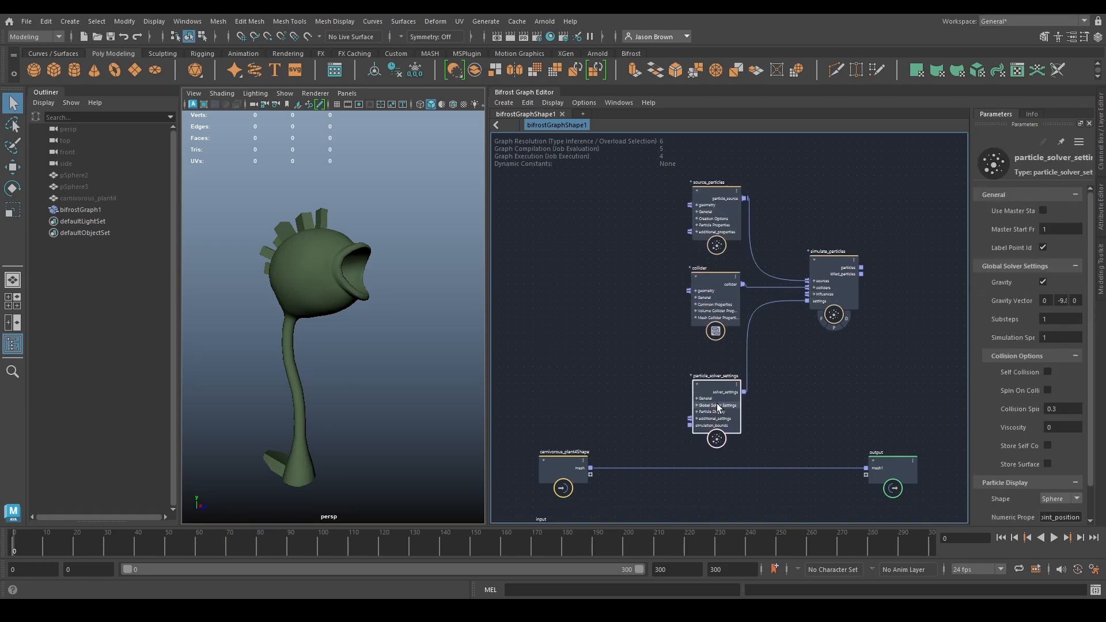
middle_click_drag(790, 370, 778, 388, "alt")
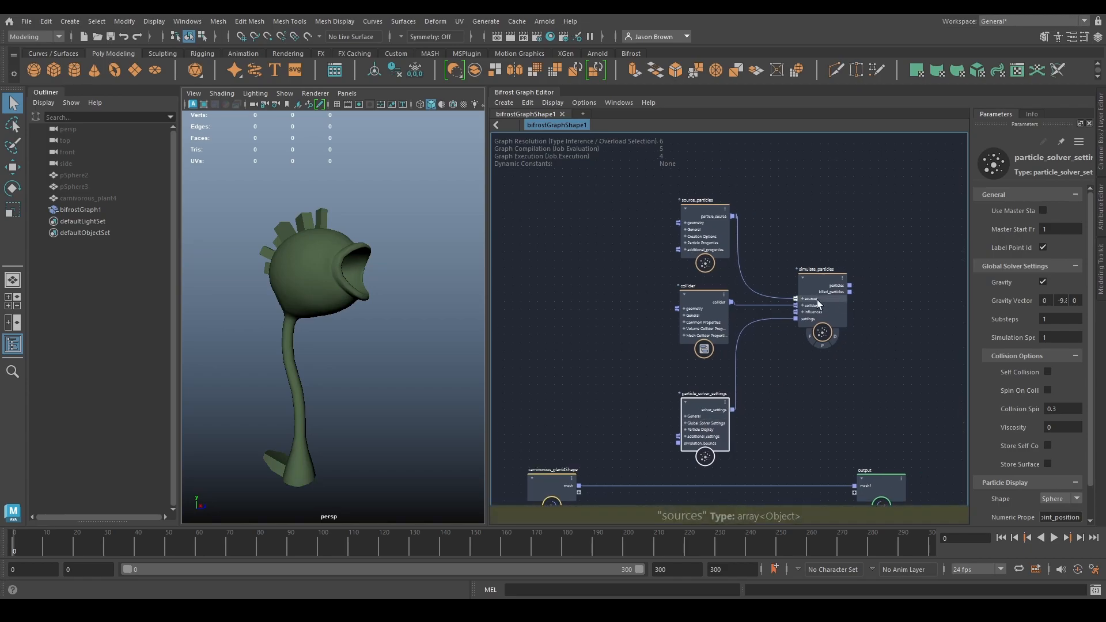
left_click(773, 324)
middle_click_drag(759, 300, 774, 294, "alt")
middle_click_drag(582, 264, 538, 223, "alt")
middle_click_drag(560, 270, 589, 298, "alt")
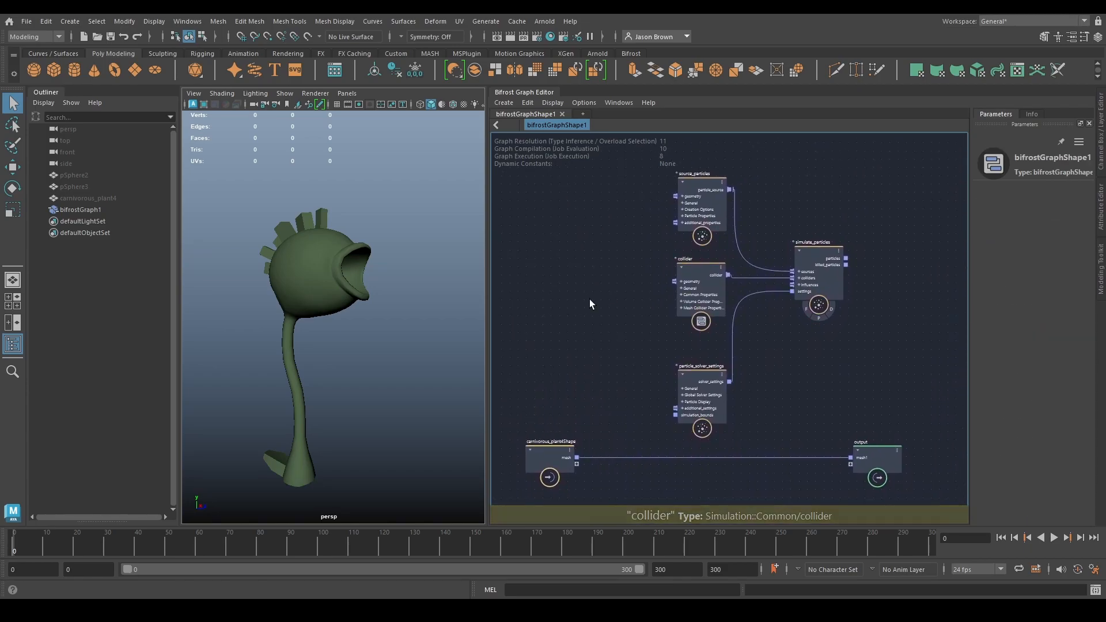
- Add a create_mesh_sphere node to the graph, above the carnivorous_plant4Shape node
middle_click_drag(831, 352, 798, 346, "alt")
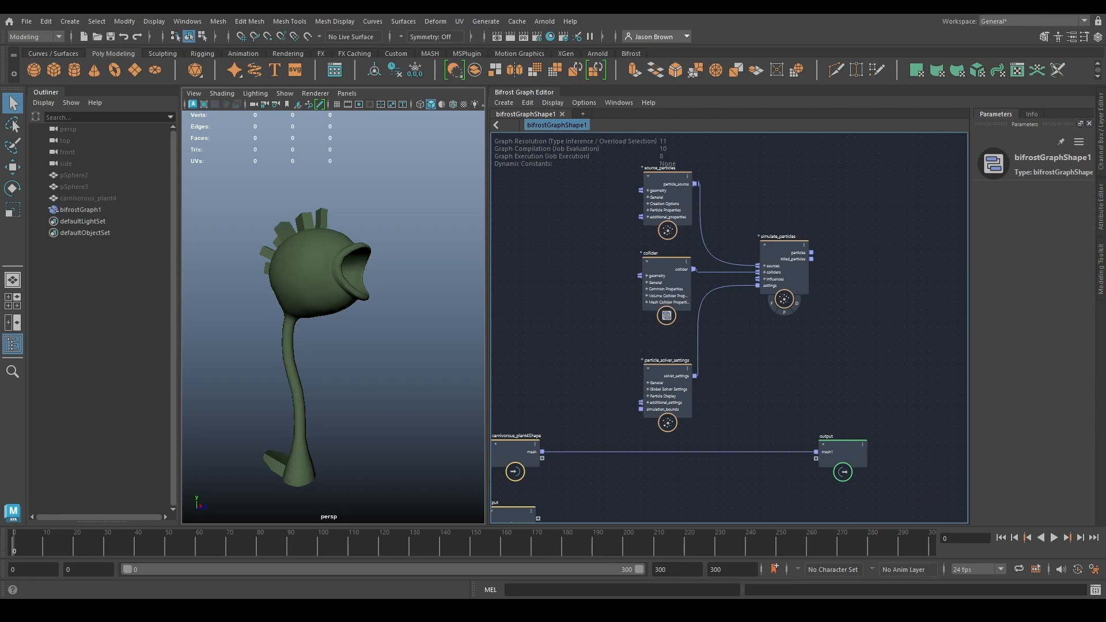
middle_click_drag(563, 364, 597, 402, "alt")
key("Tab")
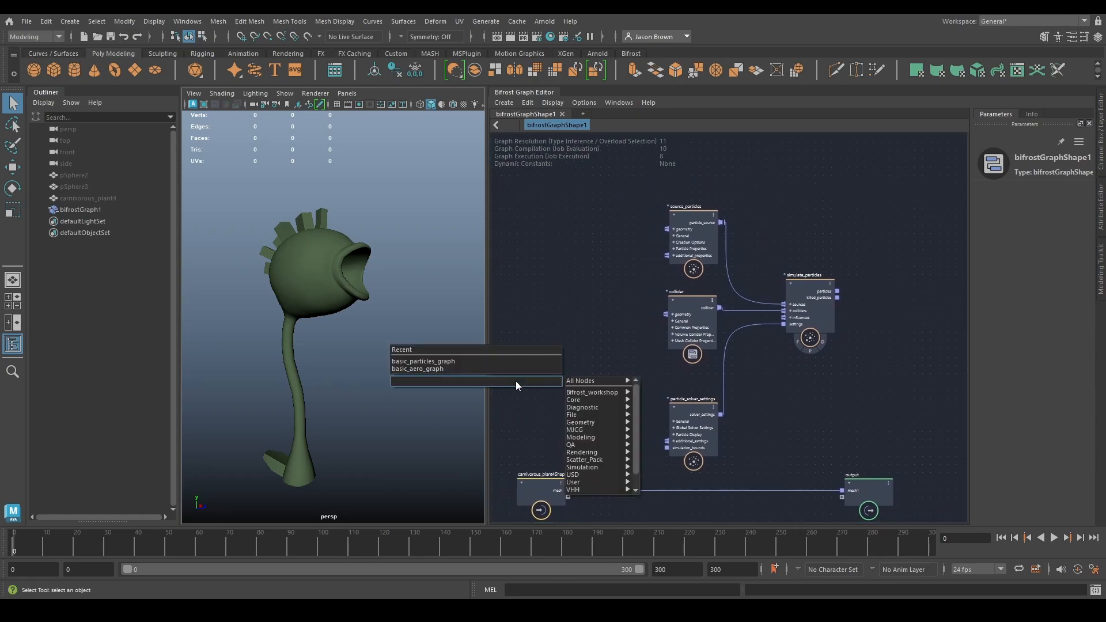
type("cmsphere")
key("Down")
key("Return")
scroll(516, 382, "up", 1)
middle_click_drag(613, 368, 674, 321, "alt")
scroll(658, 326, "down", 1)
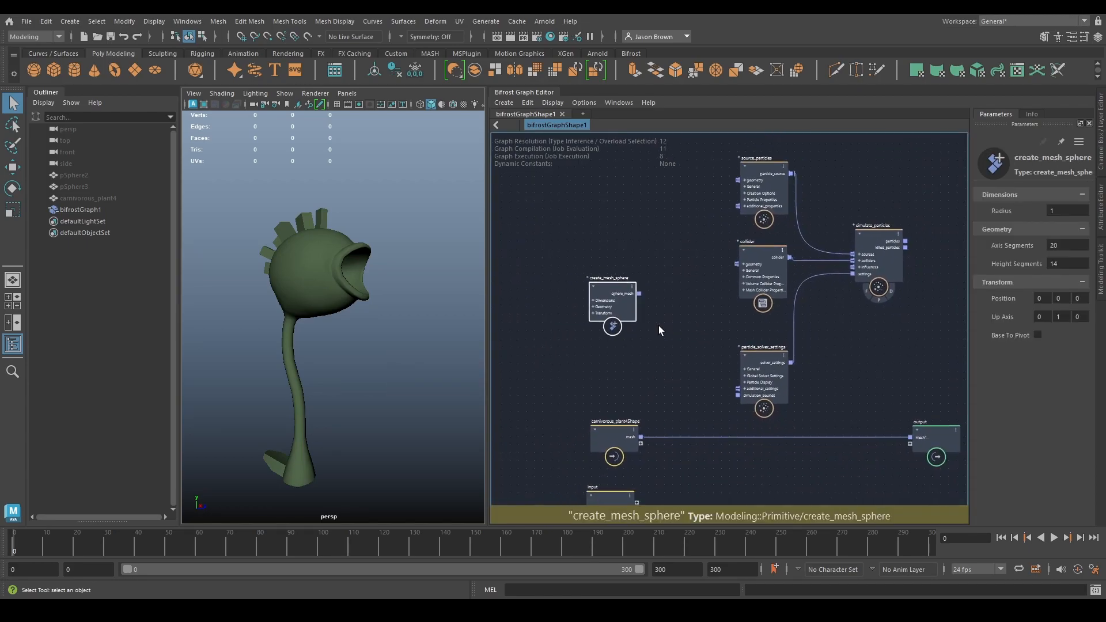
- Connect the sphere_mesh of create_mesh_sphere to the output node and compare the sphere with the plant from different angles
left_click_drag(610, 306, 857, 443)
left_click_drag(267, 481, 323, 432, "alt")
middle_click_drag(323, 432, 342, 439, "alt")
right_click_drag(342, 439, 368, 427, "alt")
left_click_drag(368, 427, 356, 430, "alt")
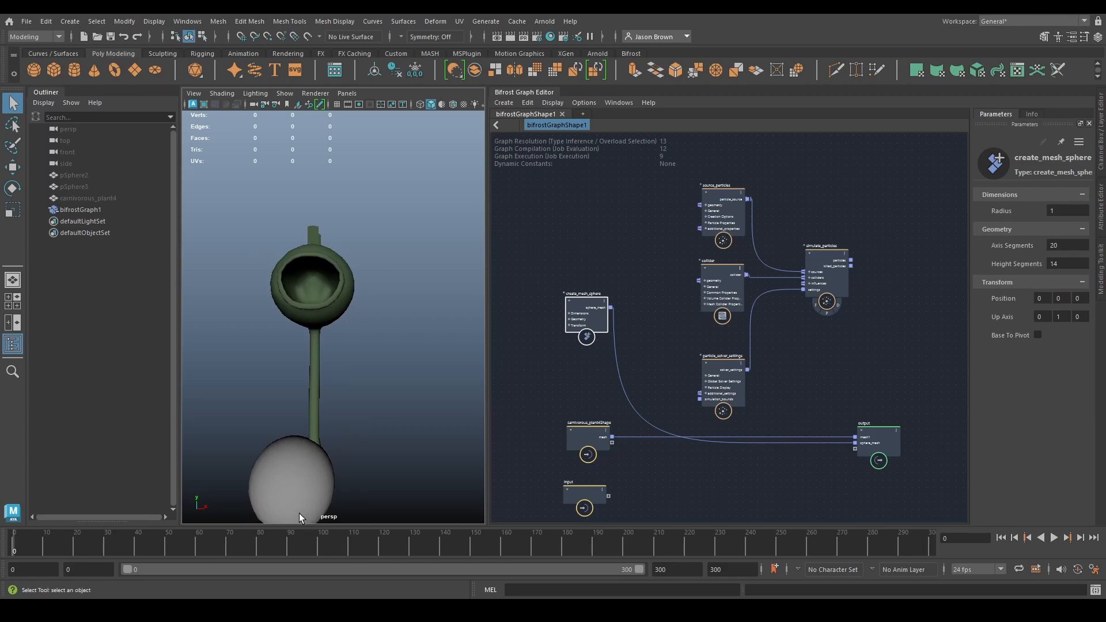
middle_click_drag(337, 443, 353, 440, "alt")
left_click_drag(310, 295, 371, 333, "alt")
- Move the sphere up into the plant's head, at about X 0.49 and Y 4.60
middle_click_drag(634, 260, 634, 289, "alt")
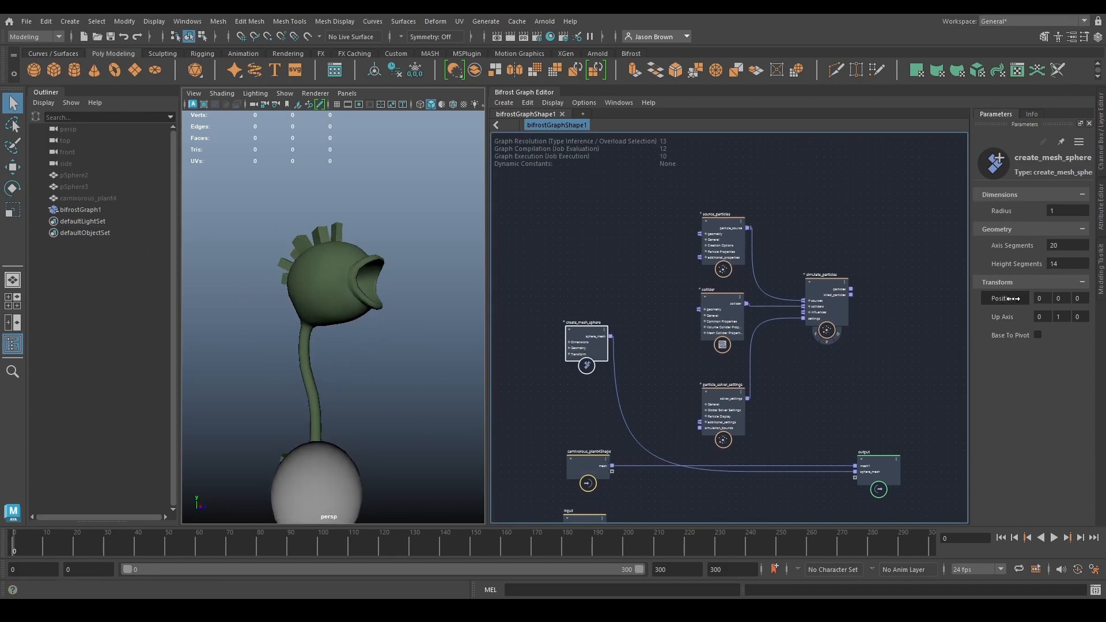
left_click_drag(316, 313, 217, 311, "alt")
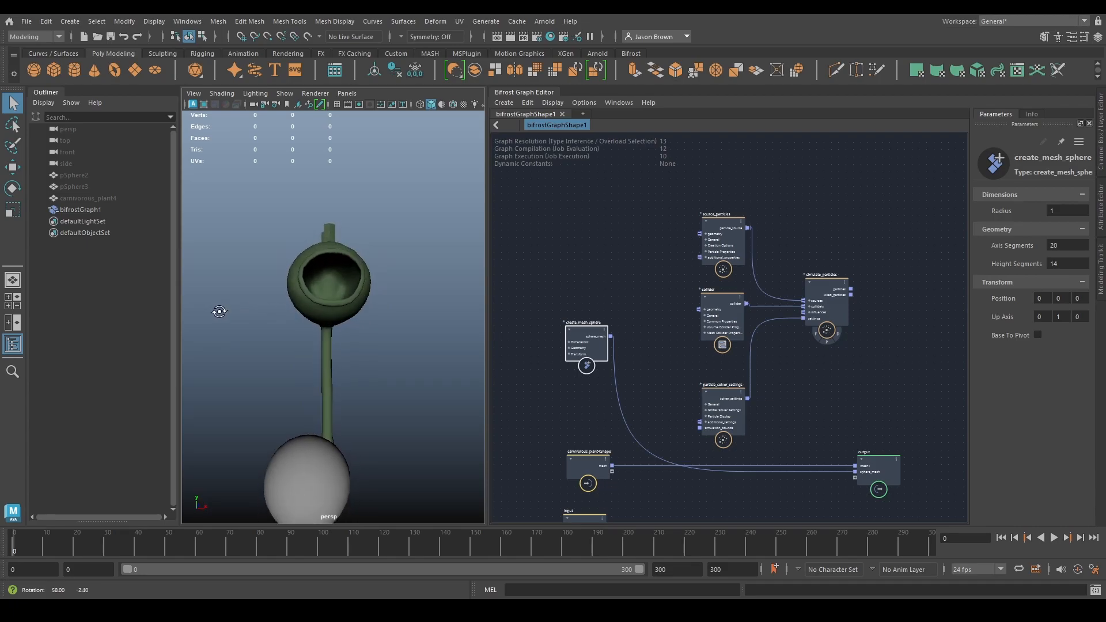
left_click_drag(1042, 298, 1078, 298)
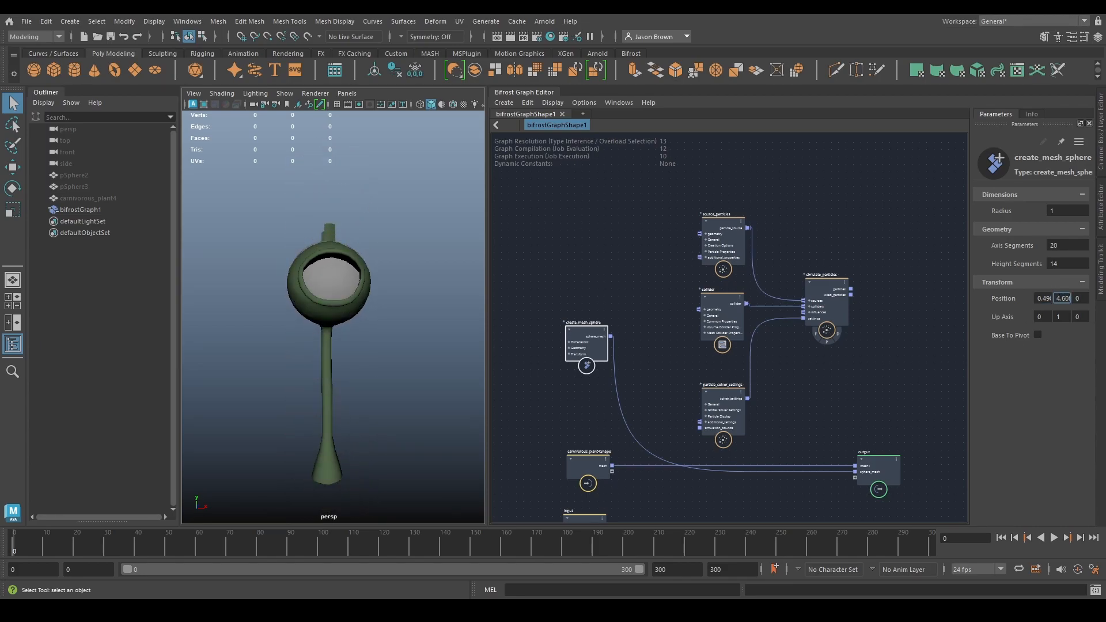
mouse_move(340, 289)
left_mouse_down("alt")
mouse_move(620, 291)
mouse_move(395, 279)
mouse_move(356, 298)
left_mouse_up("alt")
- Shrink the sphere to a radius of 0.4116 and shift it inside the plant's head to about Y 4.45 and Z 0.48
left_click_drag(1060, 211, 984, 223)
left_click_drag(1080, 299, 1105, 298)
left_click_drag(1067, 211, 1039, 212)
left_click_drag(1066, 302, 1062, 299)
left_click_drag(265, 288, 225, 282, "alt")
right_click_drag(226, 283, 201, 323, "alt")
left_click_drag(199, 323, 416, 338, "alt")
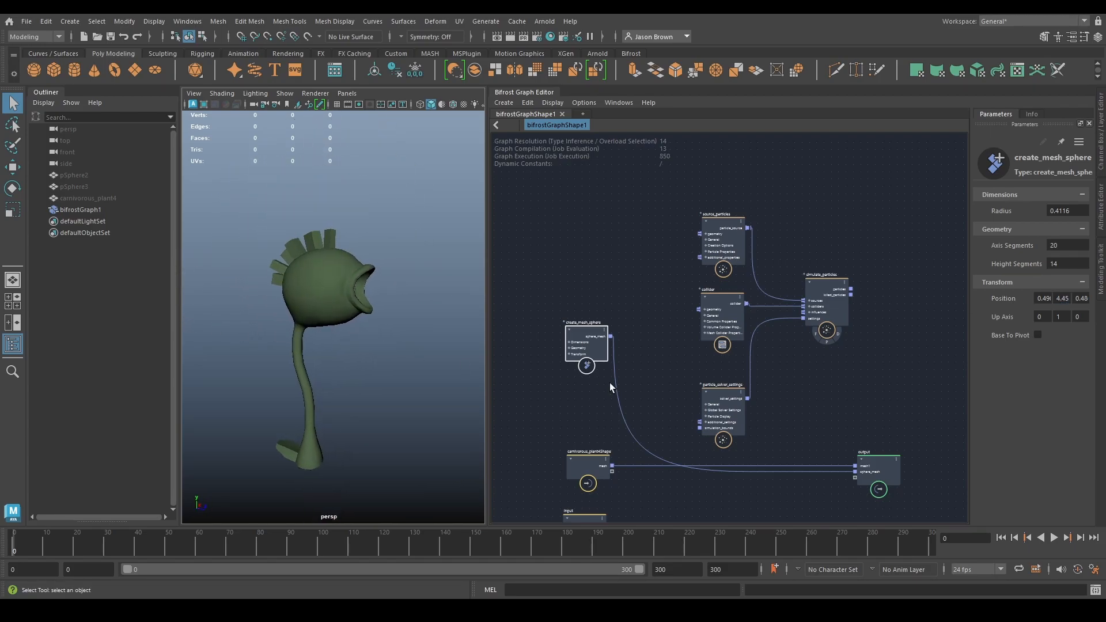
- Feed the sphere mesh into the geometry of source_particles and connect the particles of simulate_particles to a new terminal node
left_click_drag(611, 336, 703, 233)
left_click_drag(582, 347, 571, 330)
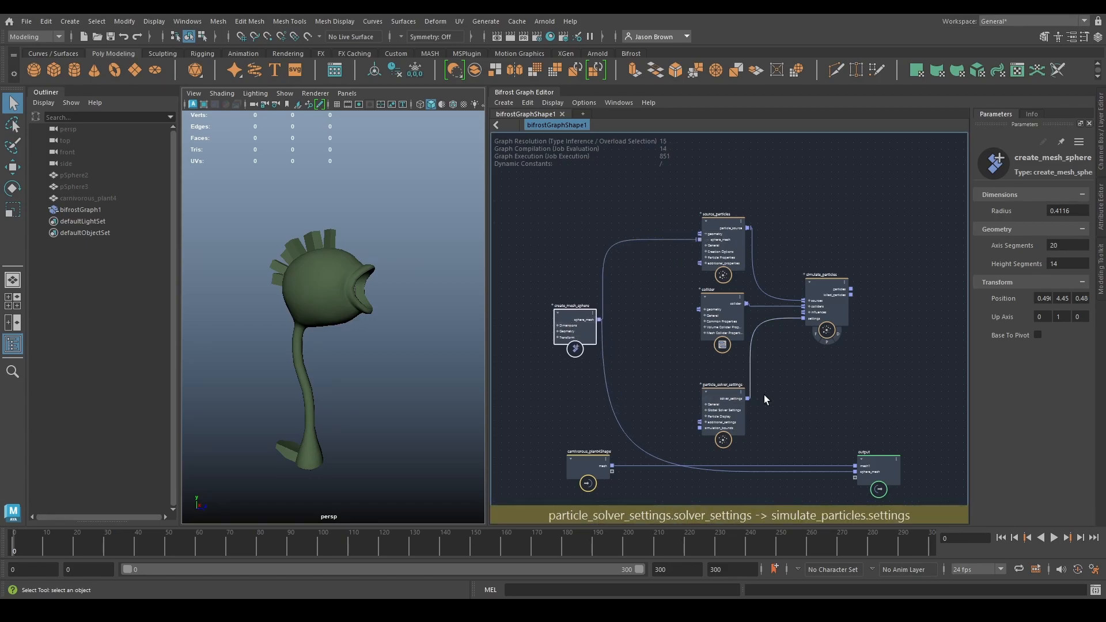
middle_click_drag(873, 435, 704, 405, "alt")
left_click_drag(703, 450, 770, 444)
key("Tab")
type("term")
key("Return")
left_click_drag(681, 259, 743, 237)
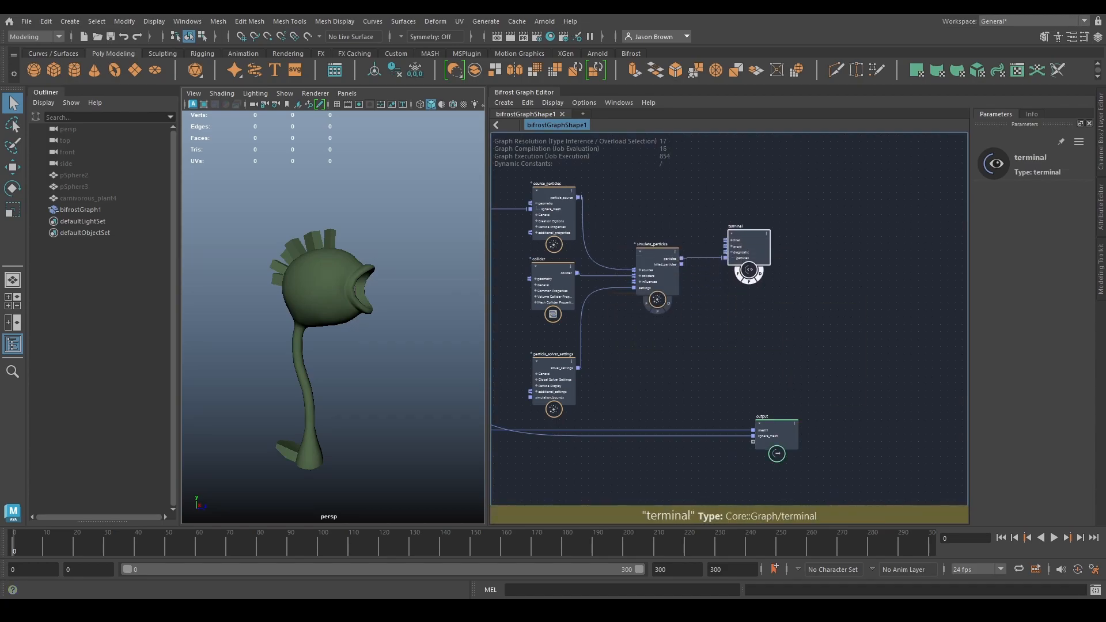
- Play the simulation briefly to examine the particles emitted from the sphere
left_click(1053, 537)
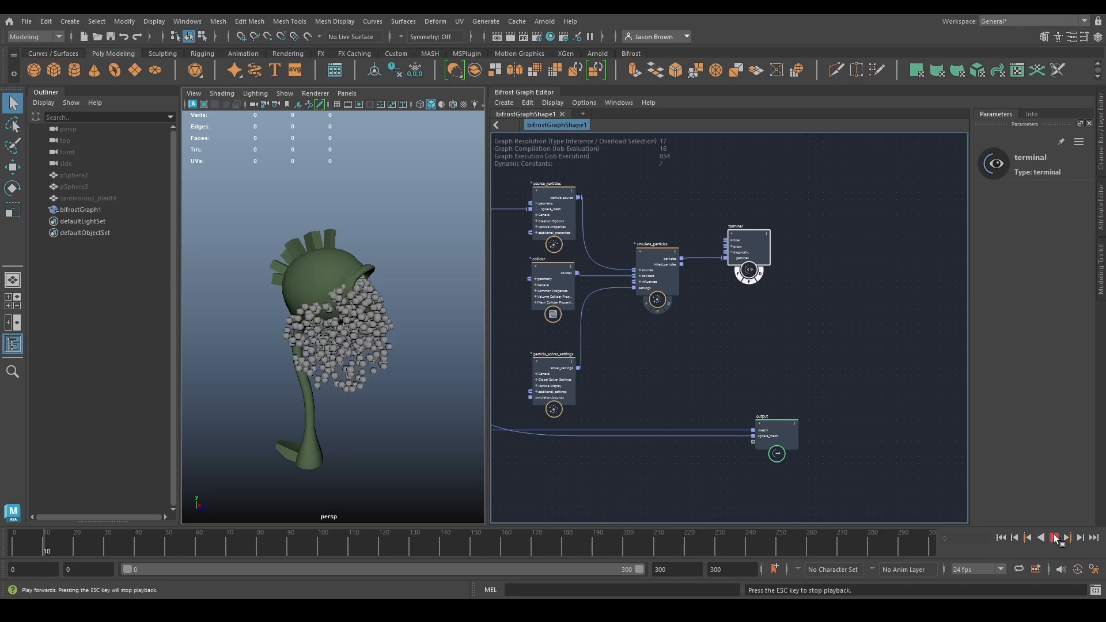
left_click(1053, 537)
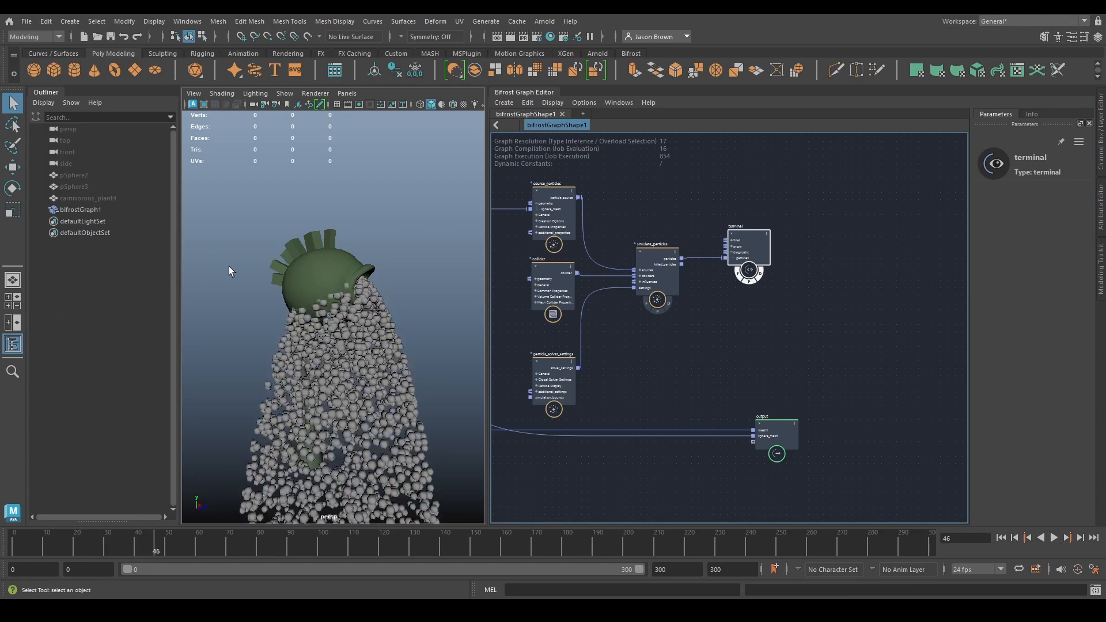
- Disconnect and delete the output node, and move the carnivorous_plant4Shape node directly below create_mesh_sphere
middle_click_drag(767, 471, 772, 462, "alt")
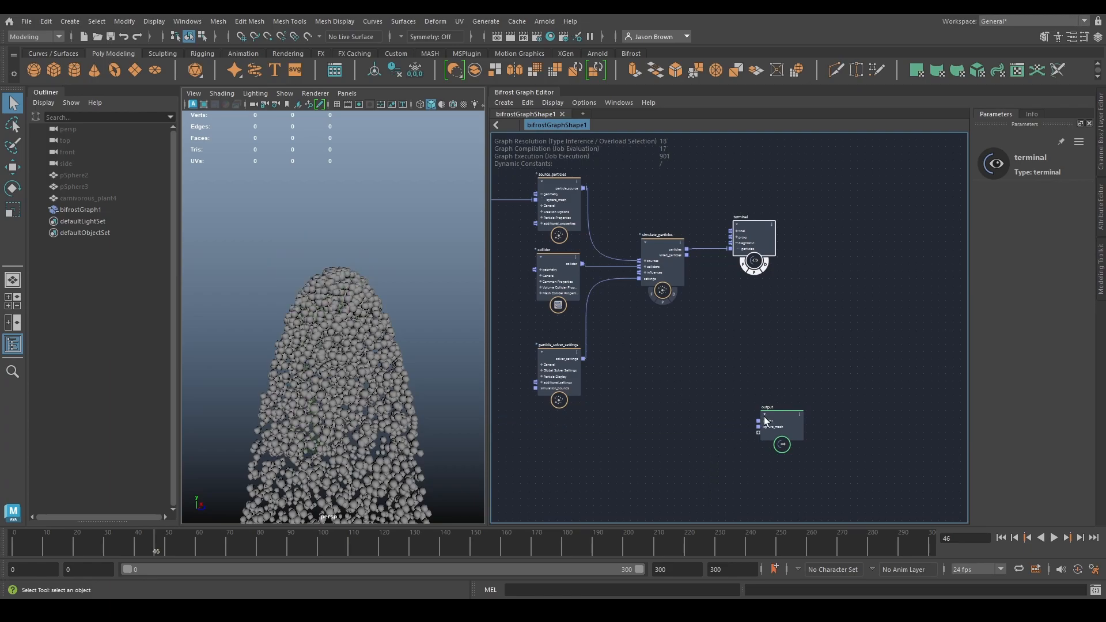
left_click(780, 430)
key("Delete")
middle_click_drag(697, 431, 932, 439, "alt")
left_click_drag(658, 434, 648, 351)
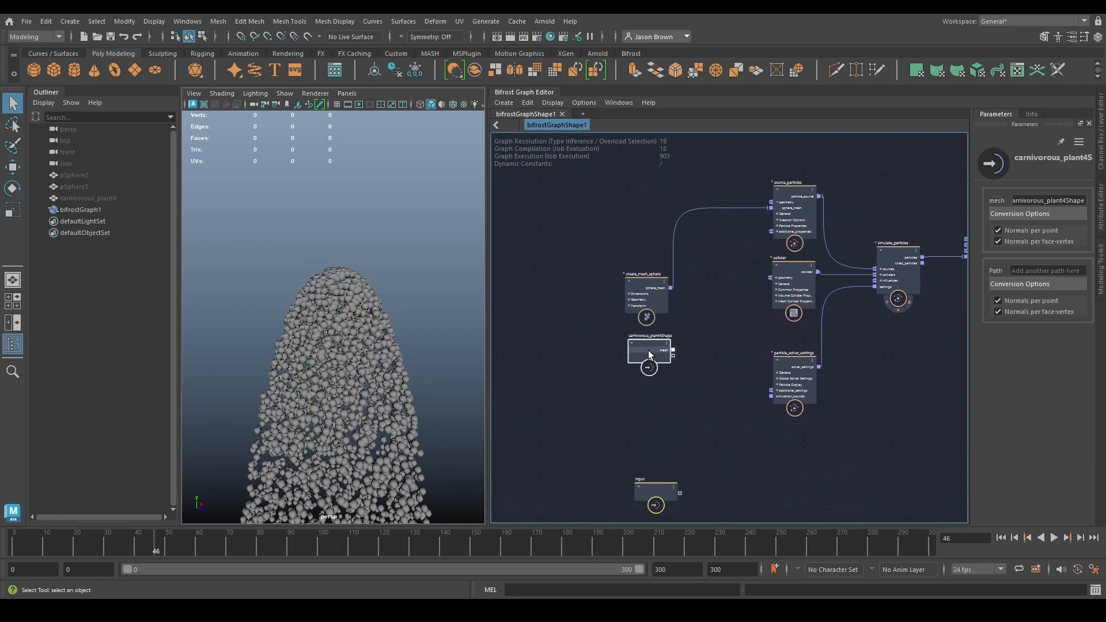
- Delete the unused input node and replay the particle simulation from the first frame
left_click_drag(712, 468, 550, 507)
key("Delete")
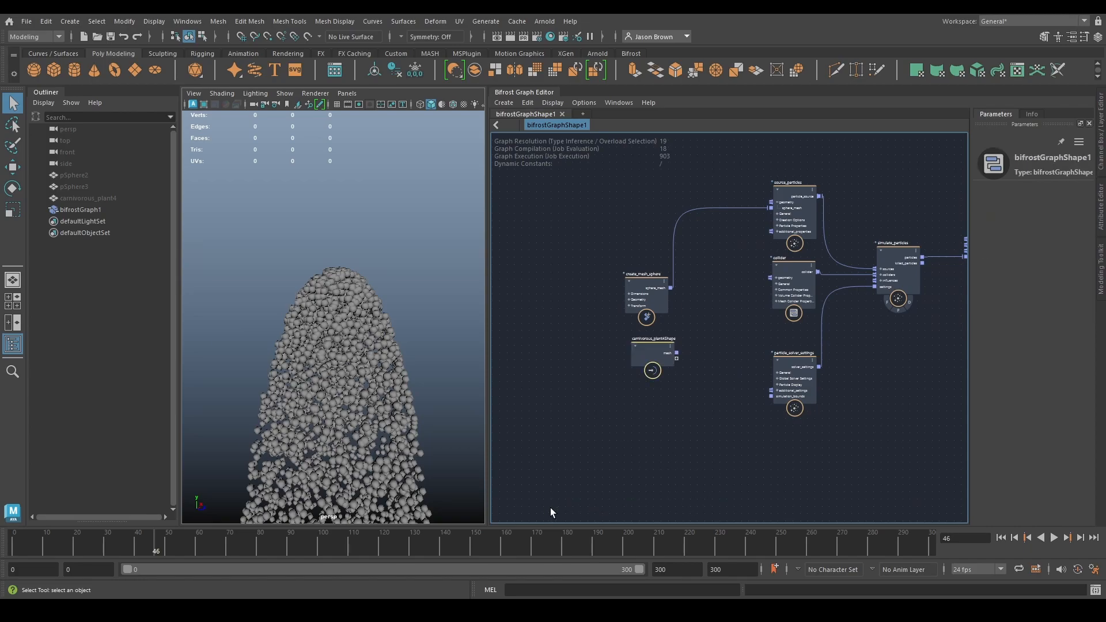
left_click(1000, 537)
left_click(1054, 537)
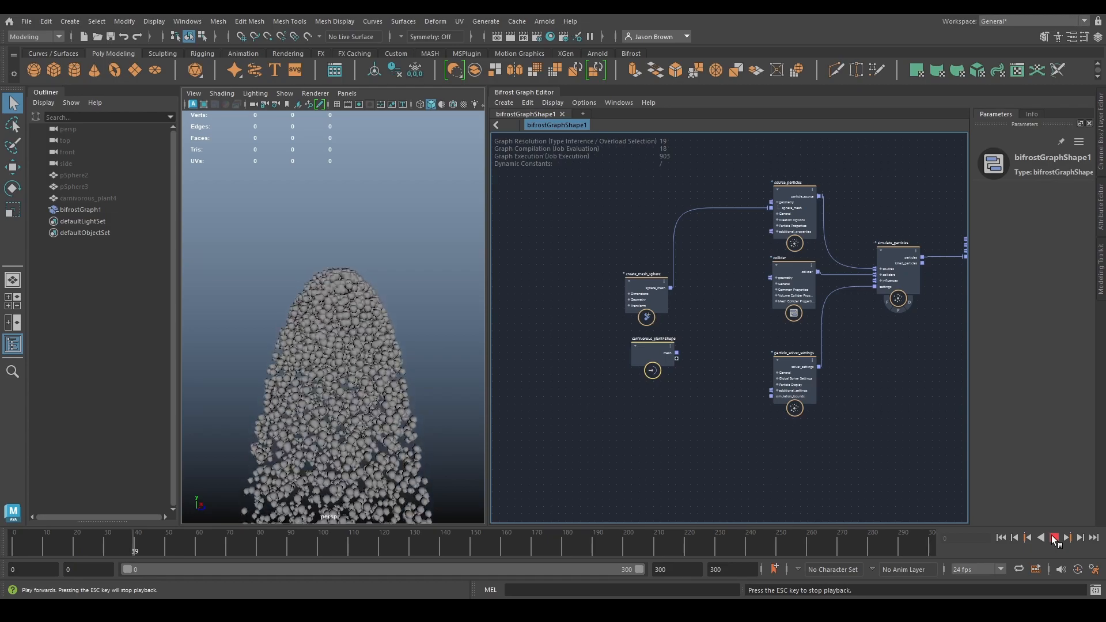
left_click(1054, 539)
left_click_drag(311, 346, 288, 306, "alt")
- Connect the carnivorous_plant4Shape mesh to the collider's geometry and line up create_mesh_sphere and the plant node with their target nodes
left_click_drag(626, 309, 641, 223)
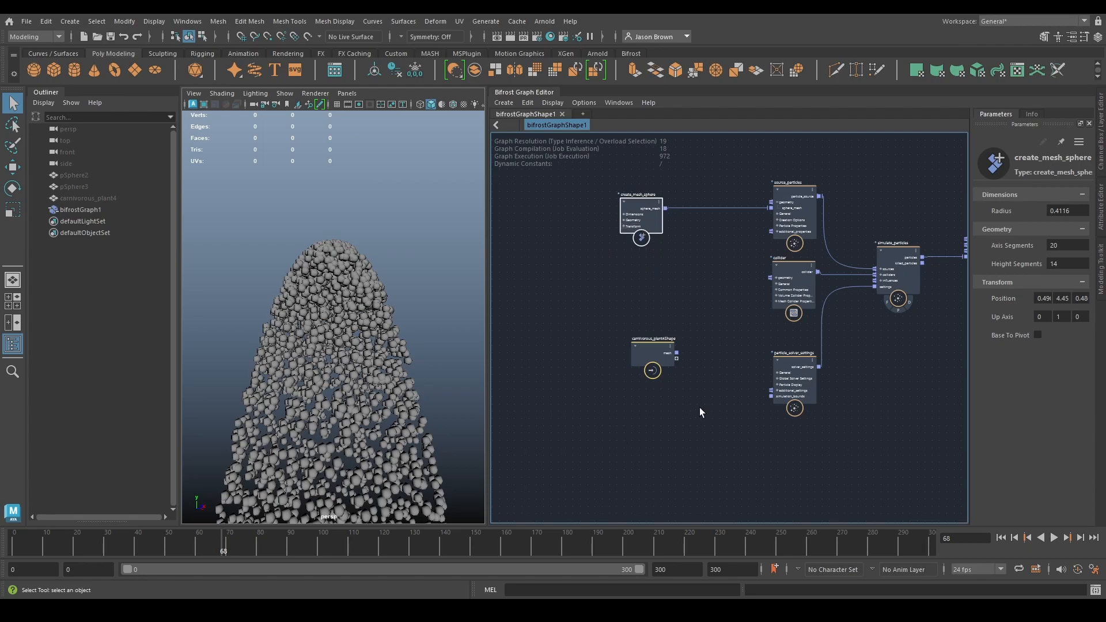
scroll(699, 407, "up", 2)
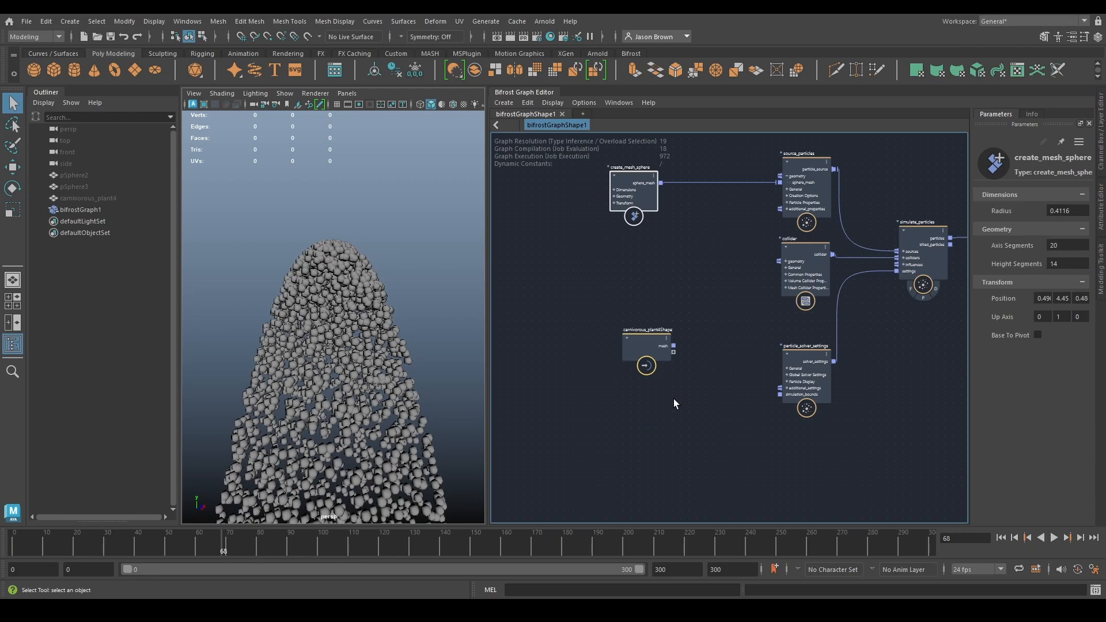
middle_click_drag(661, 359, 679, 410)
left_click(661, 352)
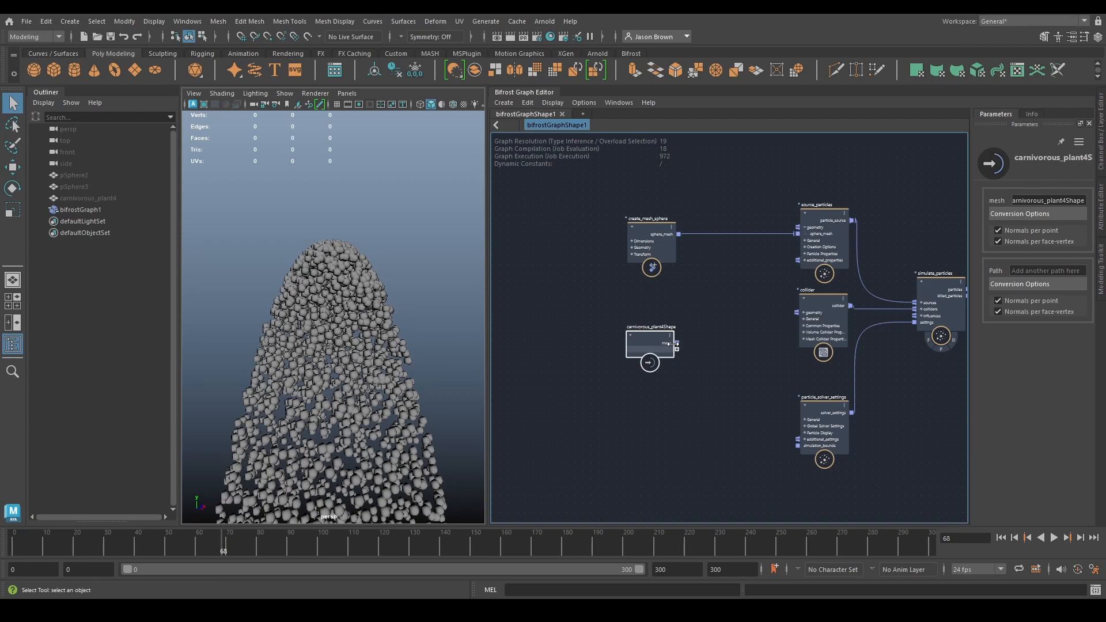
left_click_drag(676, 343, 797, 312)
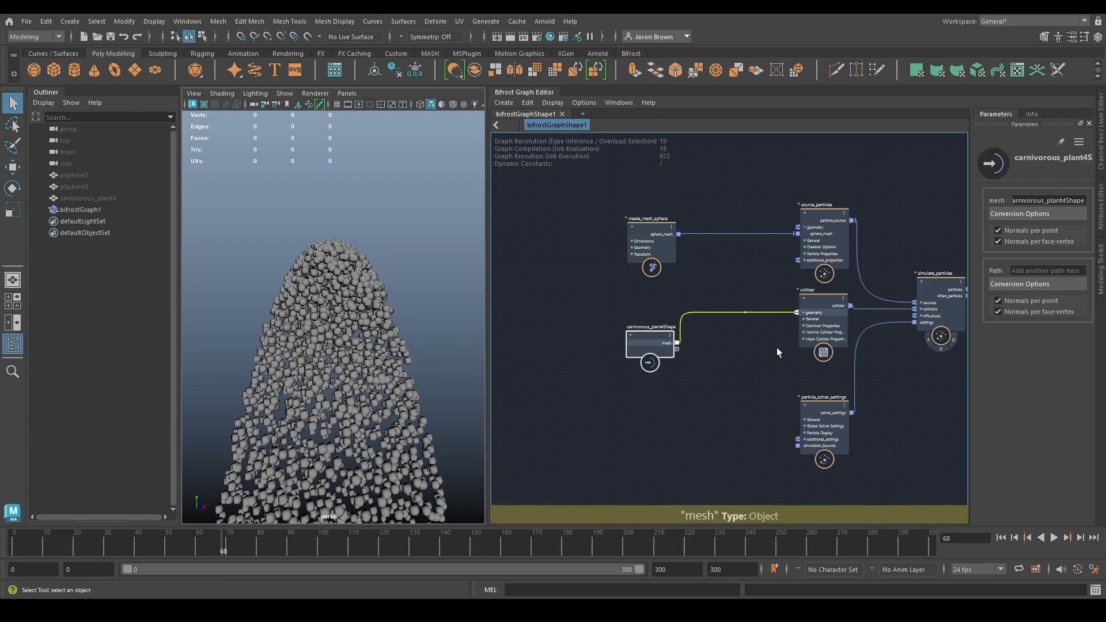
left_click_drag(640, 337, 644, 321)
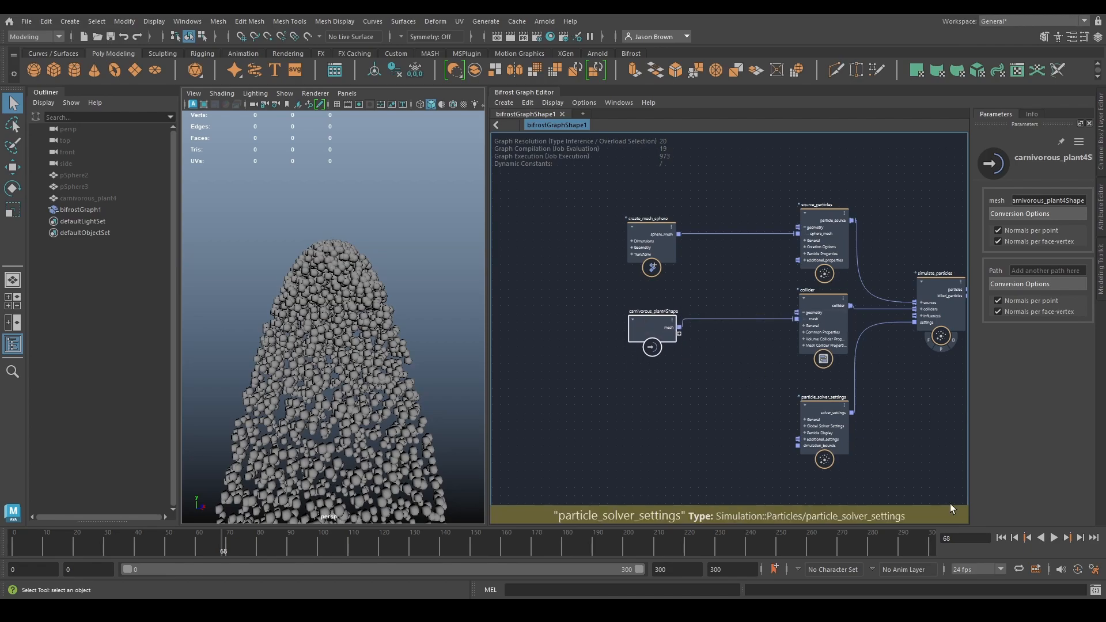
- Rewind the simulation, add a second terminal node and connect the carnivorous_plant4Shape mesh to its diagnostic input
left_click(1000, 539)
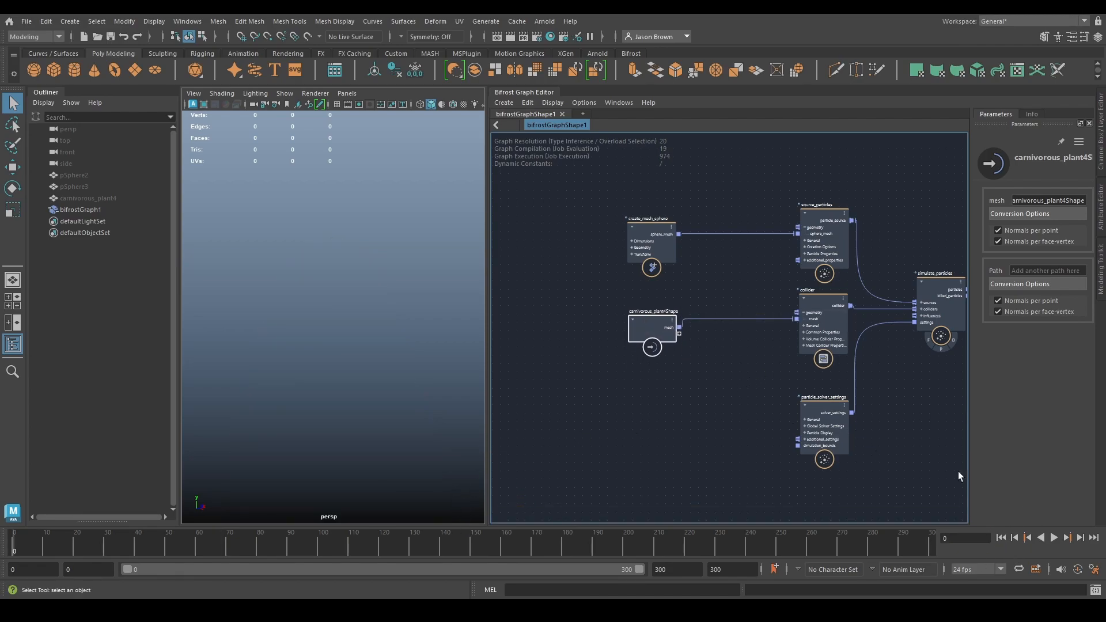
middle_click_drag(766, 380, 714, 410, "alt")
key("Tab")
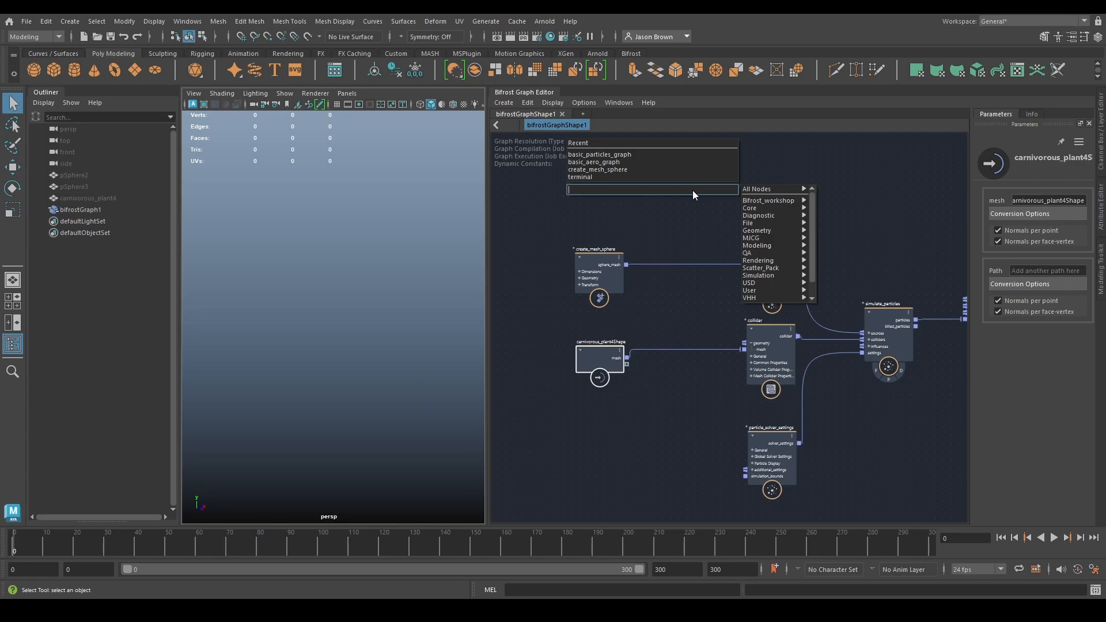
type("terminal")
key("Return")
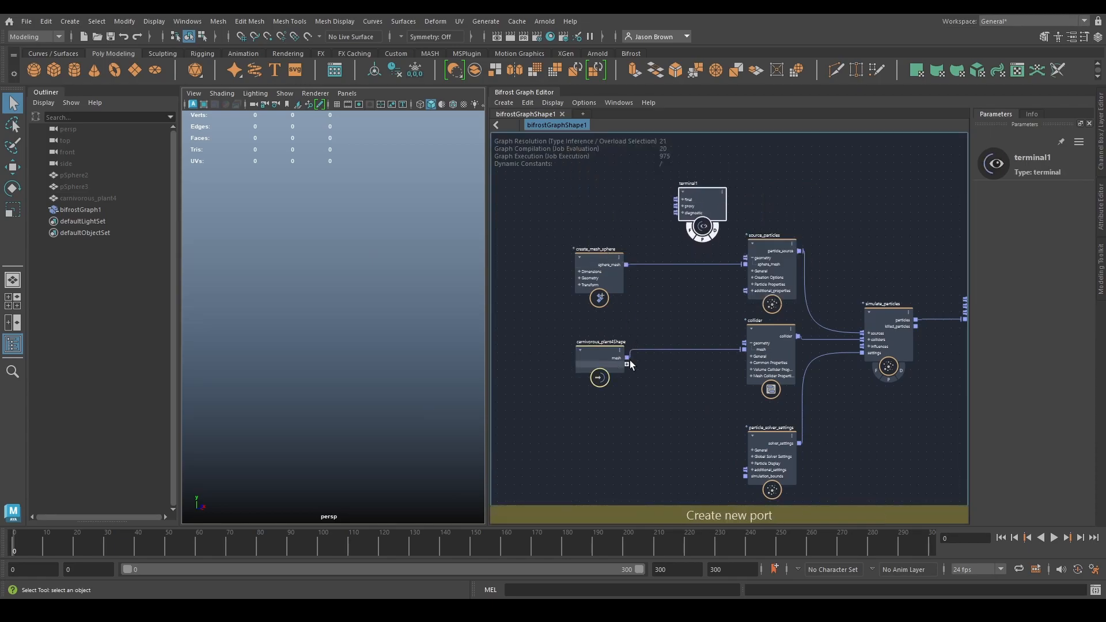
left_click_drag(627, 358, 683, 212)
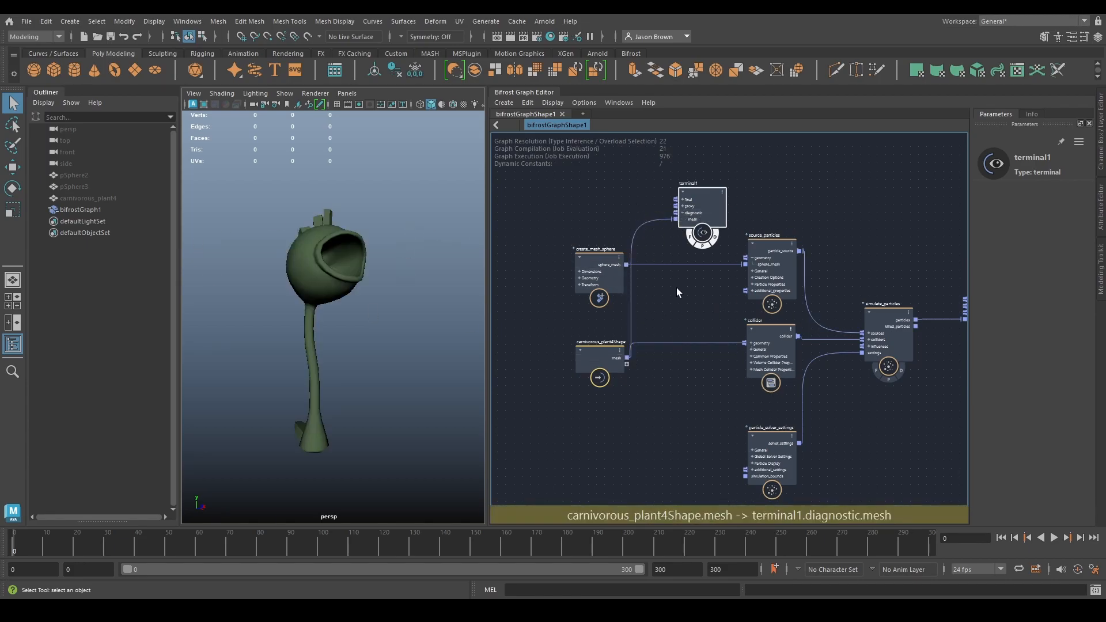
scroll(653, 303, "down", 1)
middle_click_drag(653, 303, 640, 359, "alt")
left_click_drag(574, 332, 510, 332)
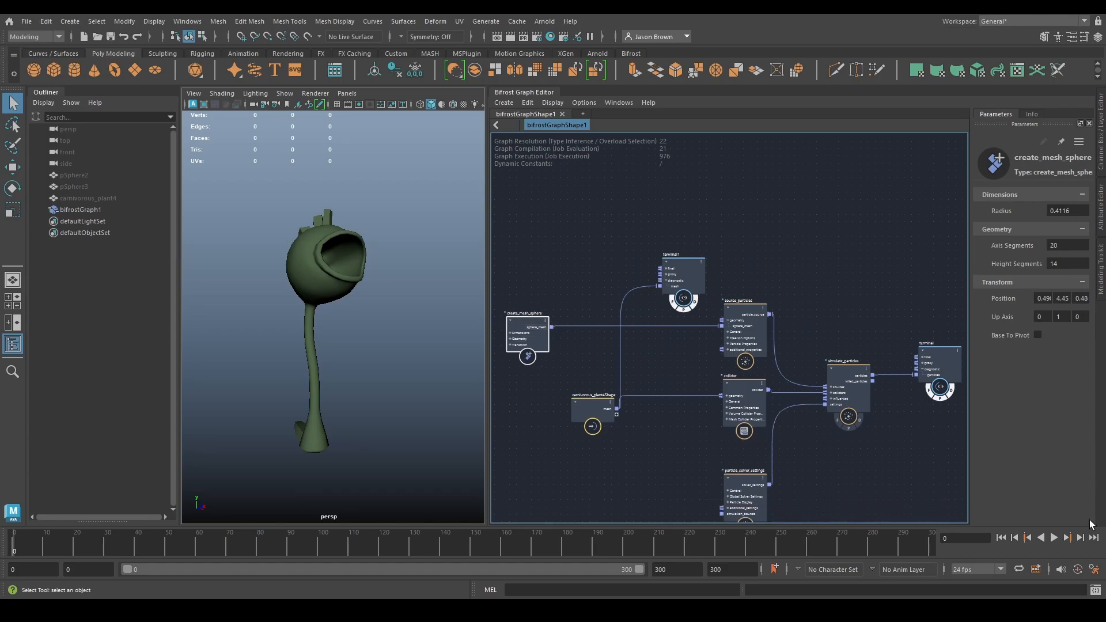
- Play the simulation and examine up close how the particles collide with the plant and leave its mouth
left_click(1052, 538)
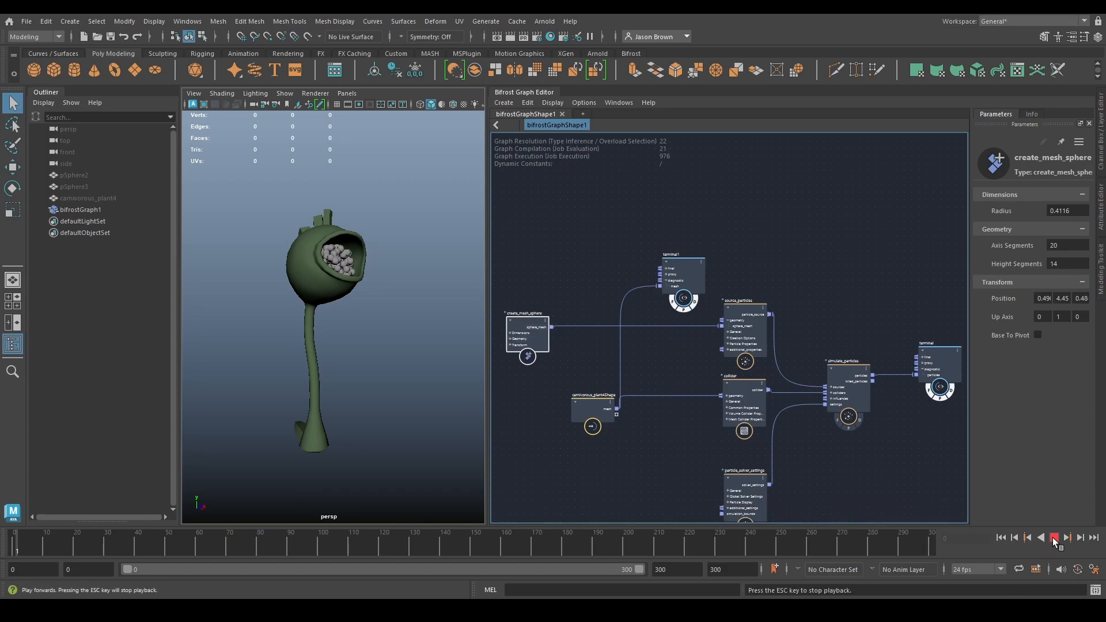
left_click(1052, 538)
left_click_drag(279, 323, 351, 331, "alt")
middle_click_drag(352, 333, 359, 404, "alt")
right_click_drag(359, 404, 382, 407, "alt")
left_click_drag(382, 407, 327, 405, "alt")
left_click_drag(236, 370, 368, 332, "alt")
left_click(263, 282)
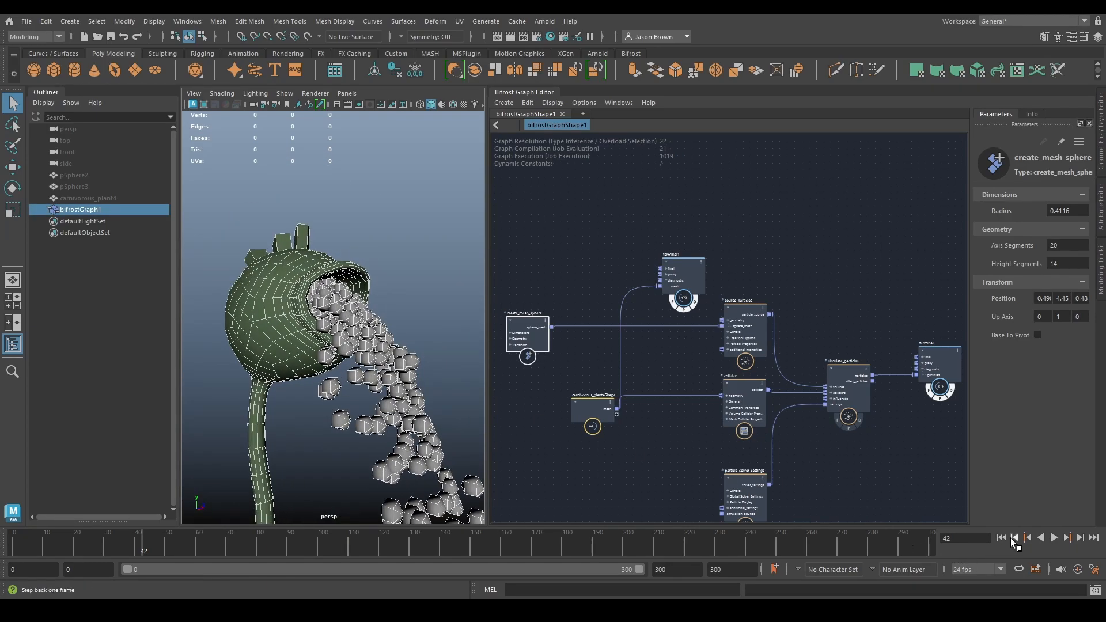
- Replay the simulation from the start and view the particle stream from the side with the graph deselected
left_click(1001, 537)
left_click(1053, 538)
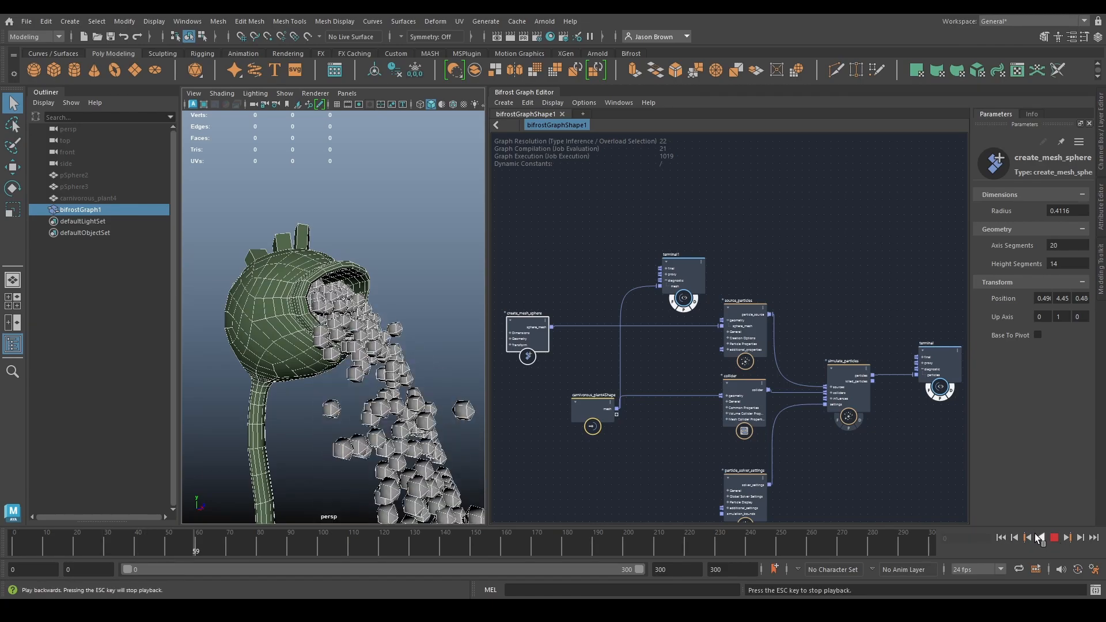
left_click(1054, 538)
scroll(740, 402, "down", 3)
middle_click_drag(680, 419, 699, 390, "alt")
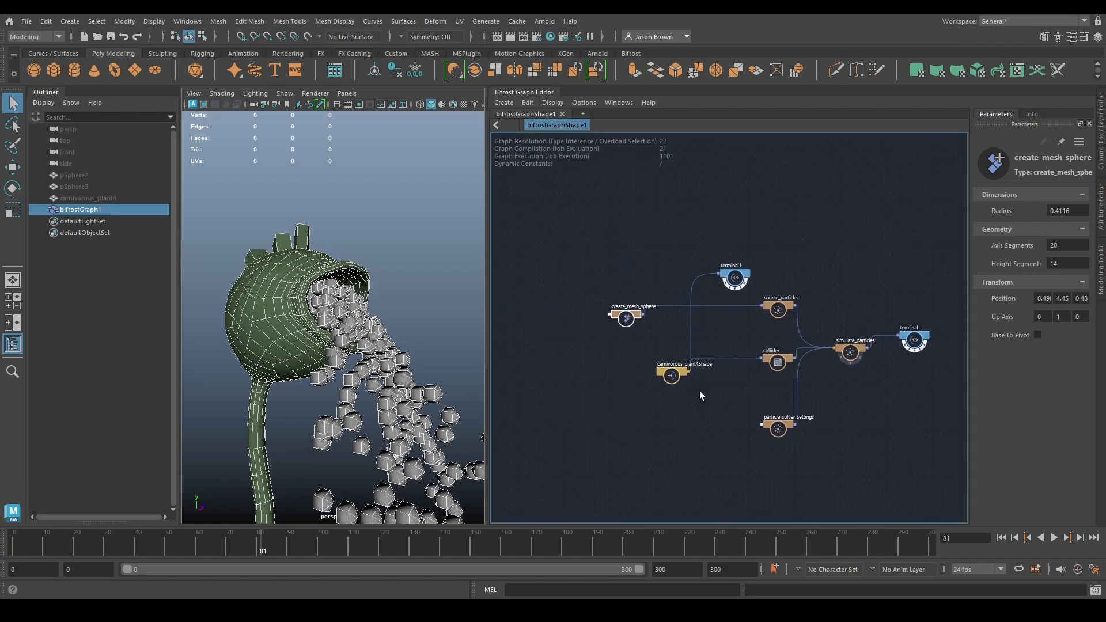
scroll(701, 389, "up", 3)
left_click(701, 389)
left_click(391, 234)
left_click_drag(390, 238, 380, 351, "alt")
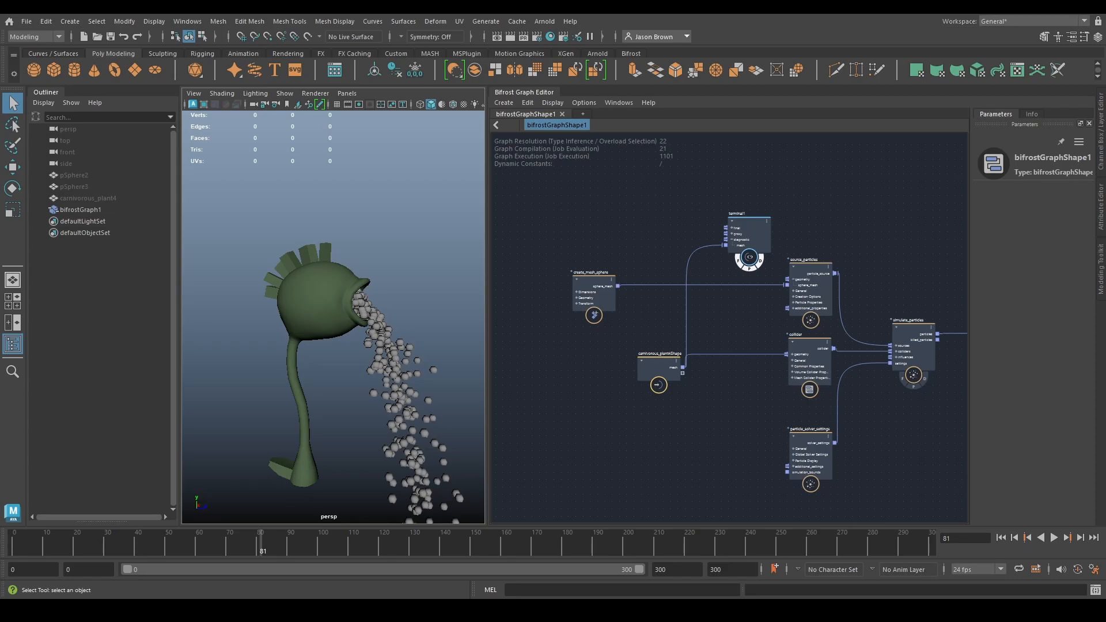
- Show the source_particles parameters and widen their display area
middle_click_drag(705, 400, 724, 432, "alt")
left_click(789, 303)
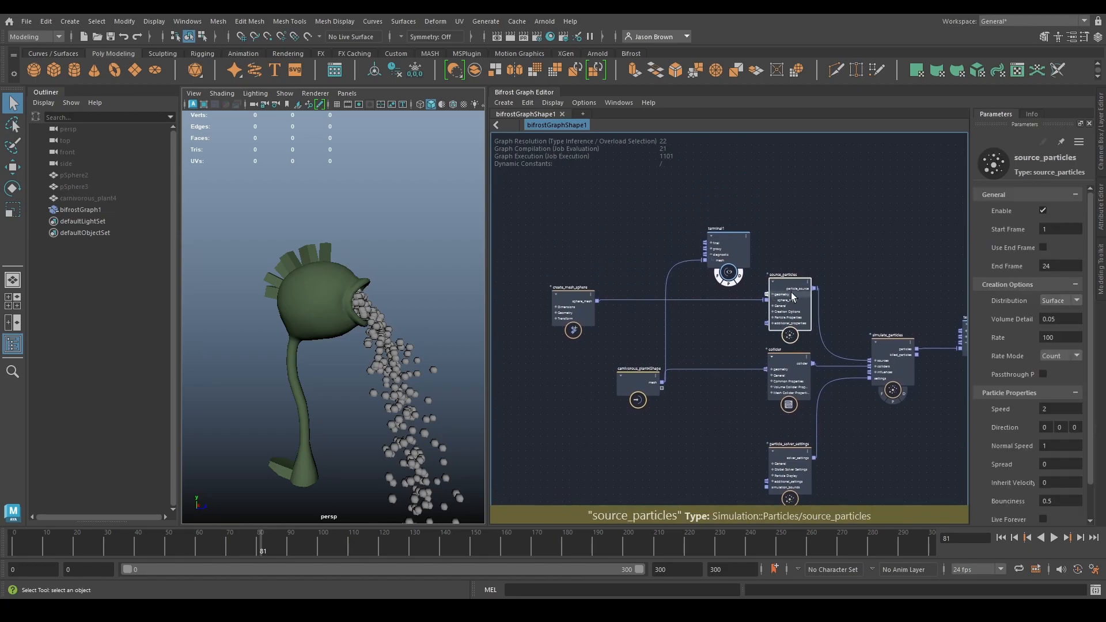
left_click_drag(363, 248, 352, 291, "alt")
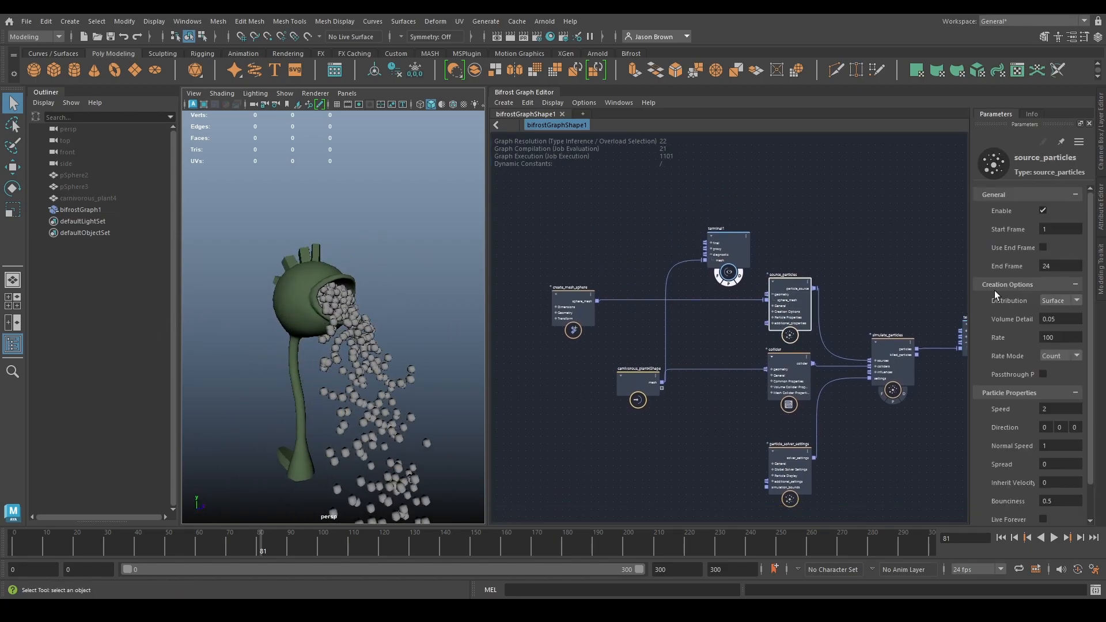
left_click_drag(971, 238, 823, 239)
middle_click_drag(774, 233, 697, 221, "alt")
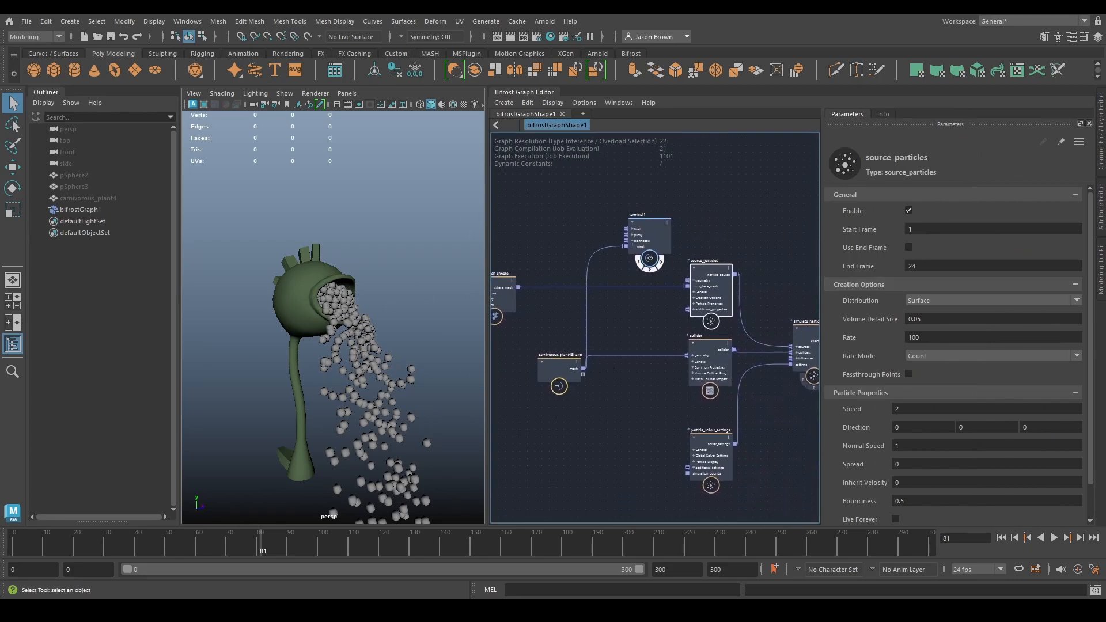
- Disable source_particles and enable it again, playing the simulation in each state
left_click(909, 211)
left_click(1001, 537)
left_click(1054, 538)
left_click(1053, 539)
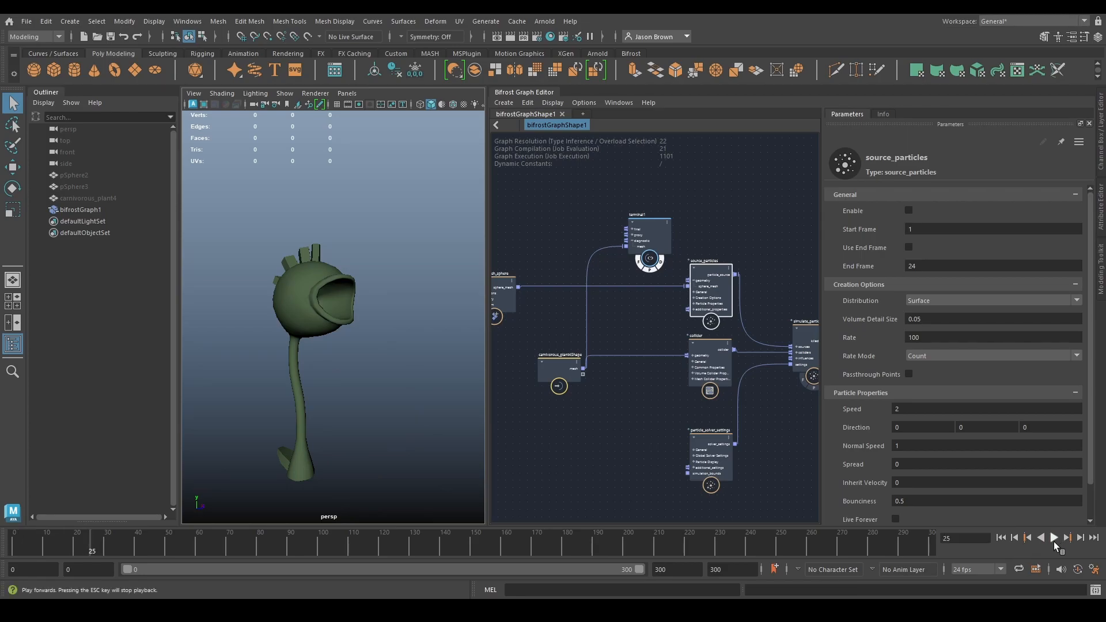
left_click(1000, 537)
left_click(909, 210)
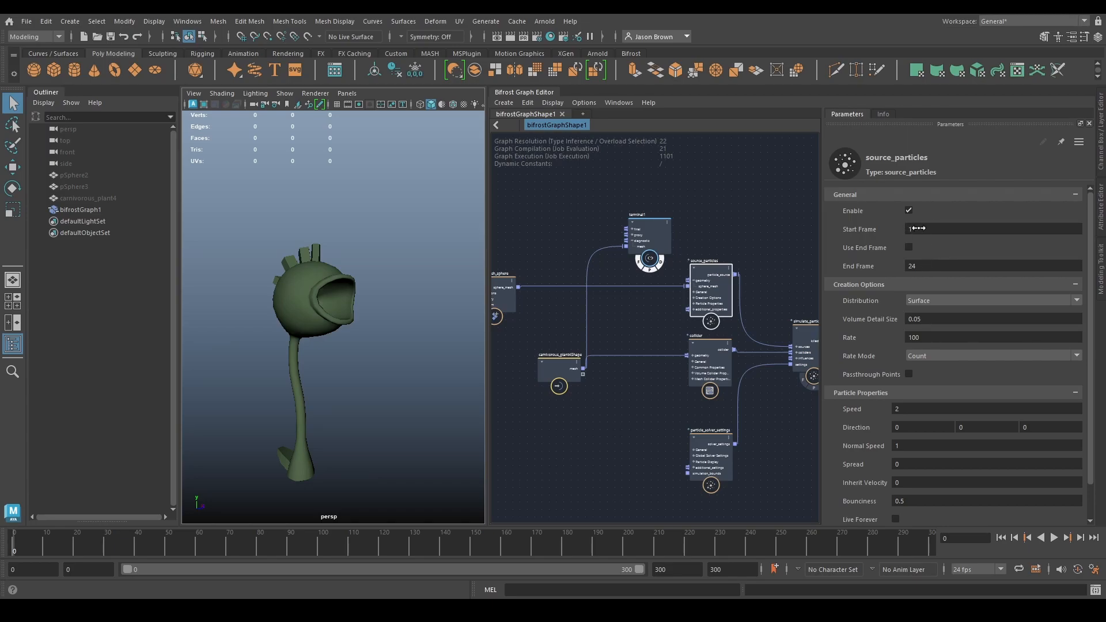
left_click(1053, 537)
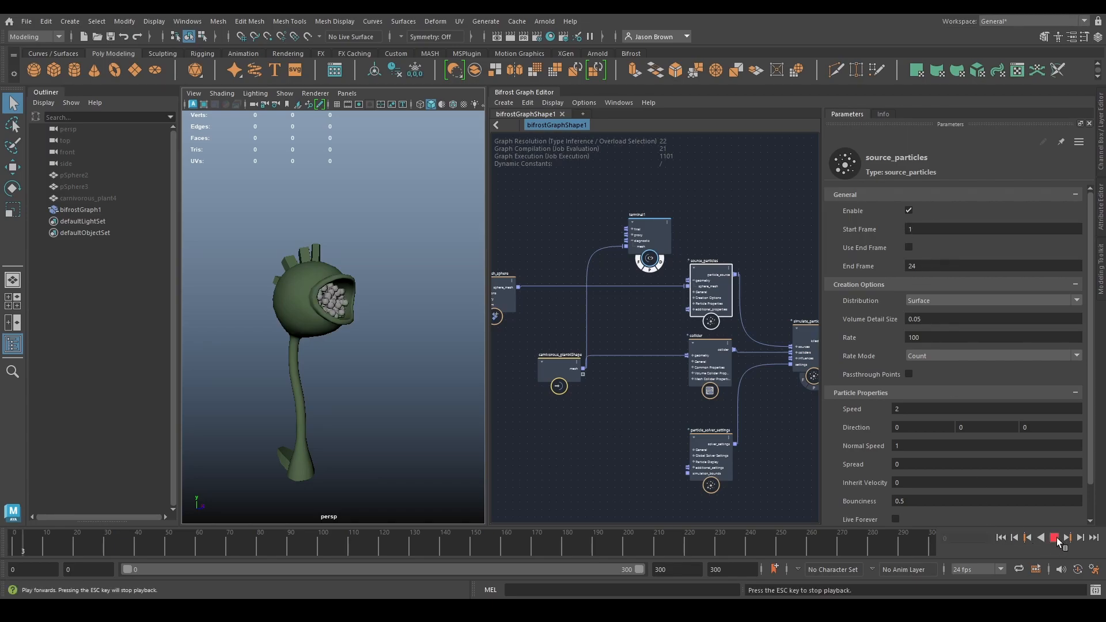
left_click(1054, 537)
- Try a Start Frame of 25 on source_particles, play the simulation, and restore the Start Frame to 1
left_click(1000, 537)
left_click(926, 229)
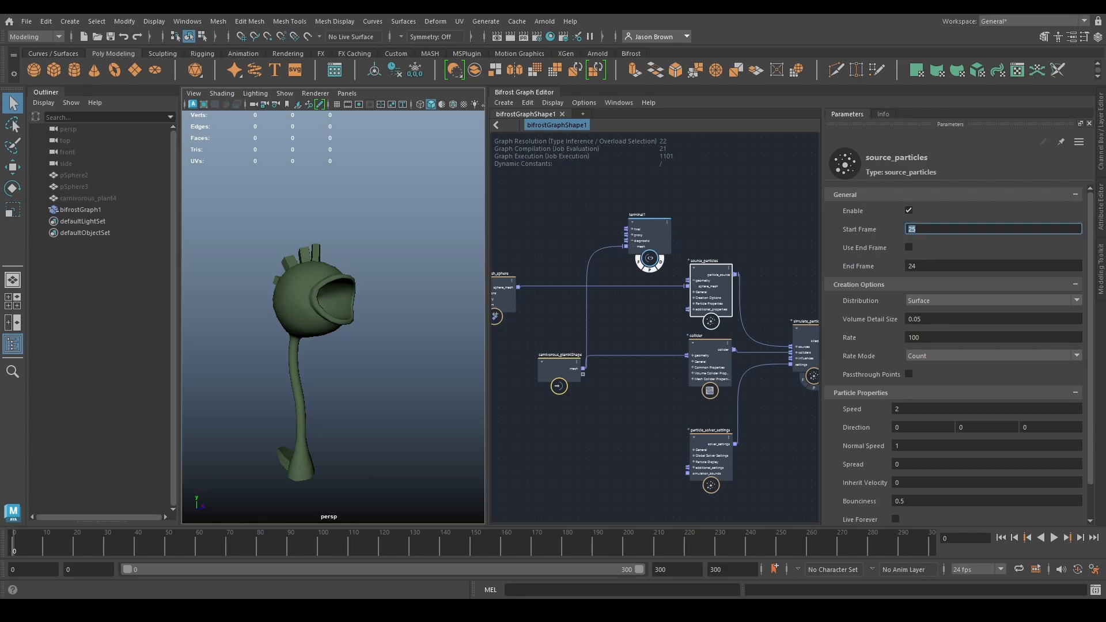
left_click(1053, 537)
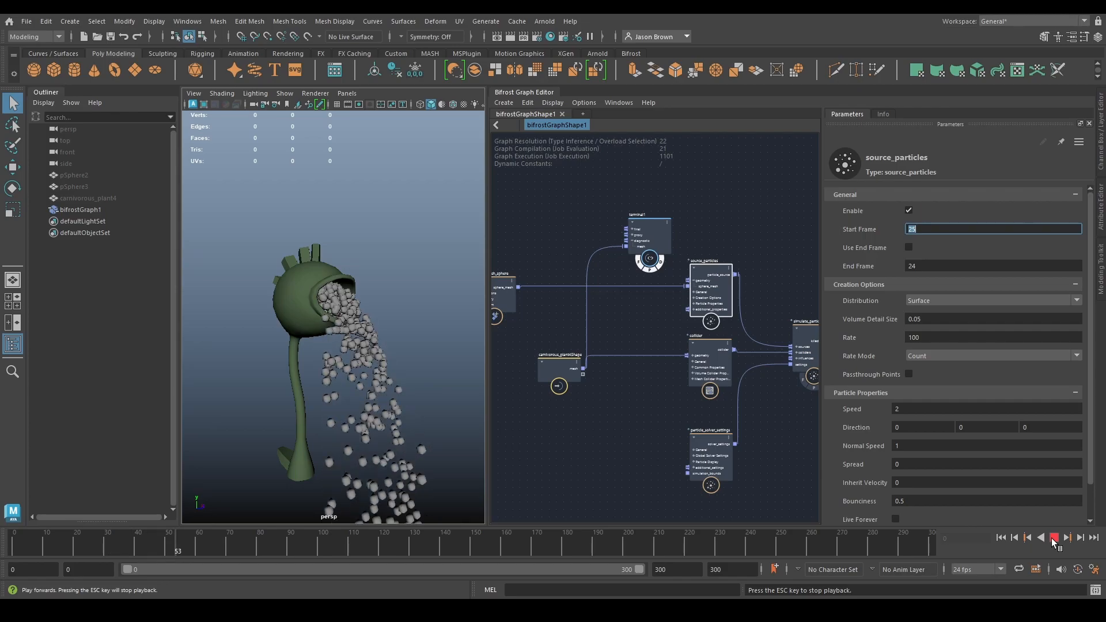
left_click(1053, 538)
left_click(1000, 537)
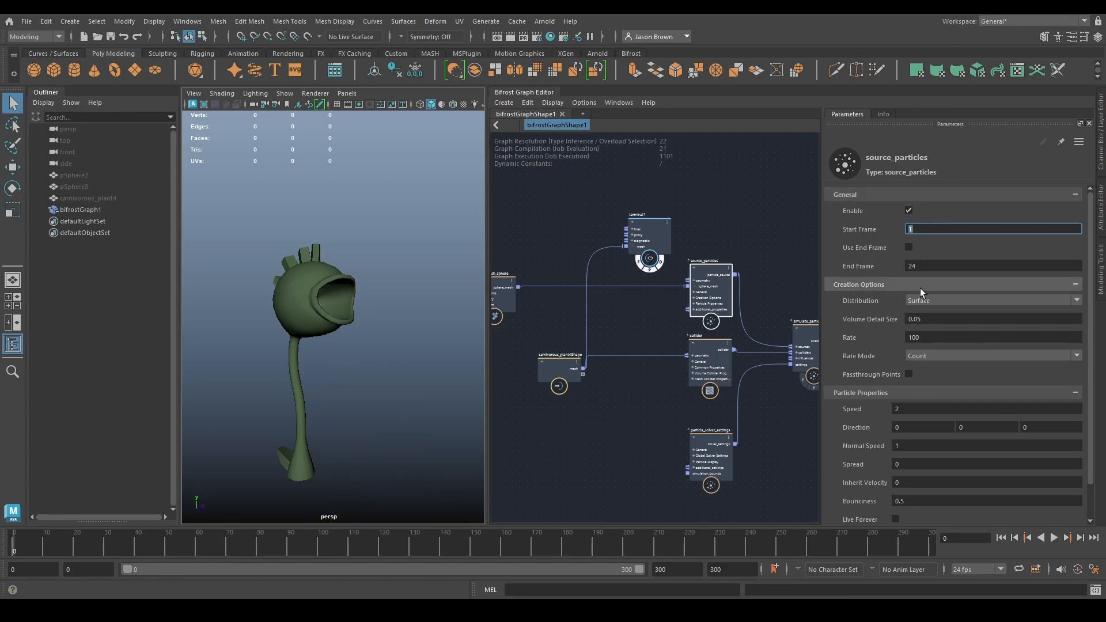
- Try Use End Frame with an End Frame of 24, and look at the Distribution options with it switched off again
left_click(909, 248)
left_click(1051, 538)
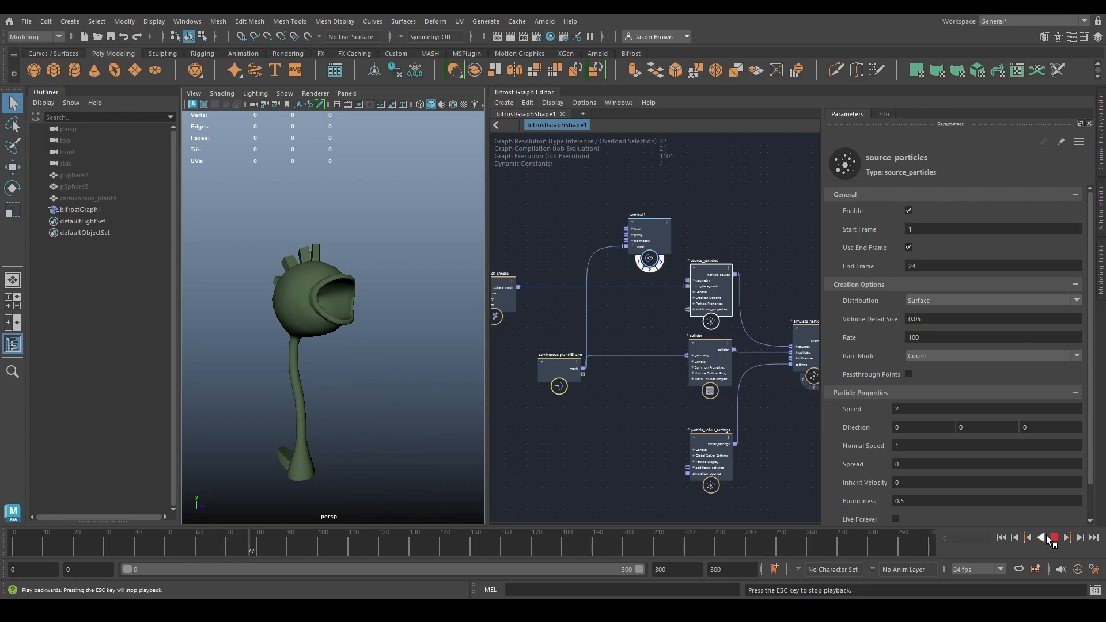
left_click(1050, 538)
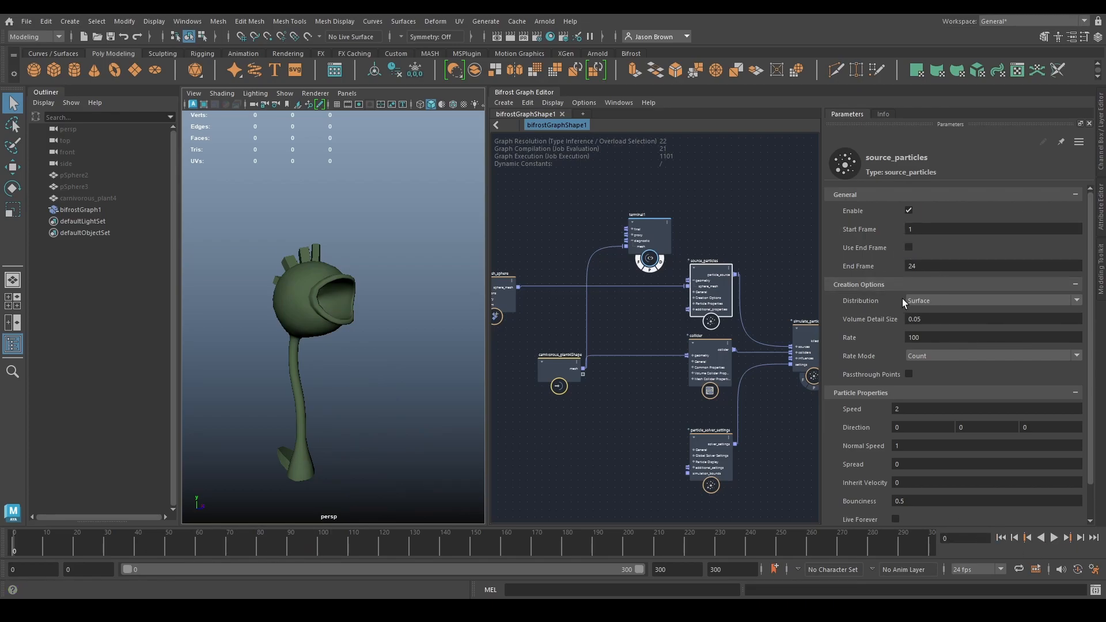
left_click(934, 300)
left_click(934, 302)
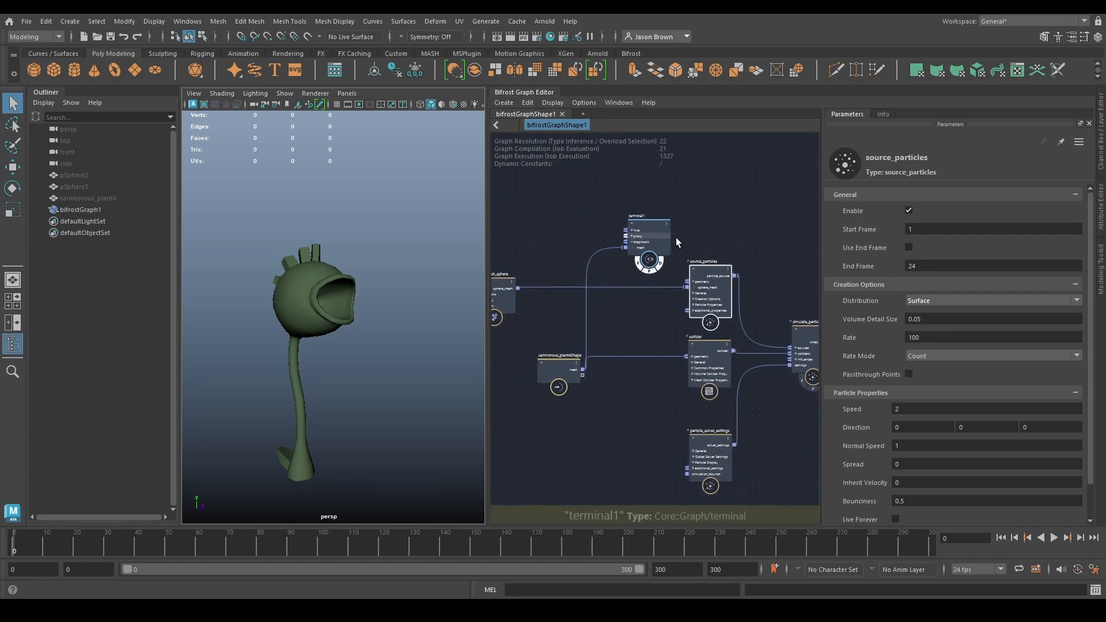
- Tidy the graph by moving terminal1 directly above source_particles and particle_solver_settings close below collider
middle_click_drag(706, 244, 734, 231)
left_click_drag(682, 227, 744, 193)
middle_click_drag(726, 412, 679, 400)
left_click_drag(677, 432, 679, 409)
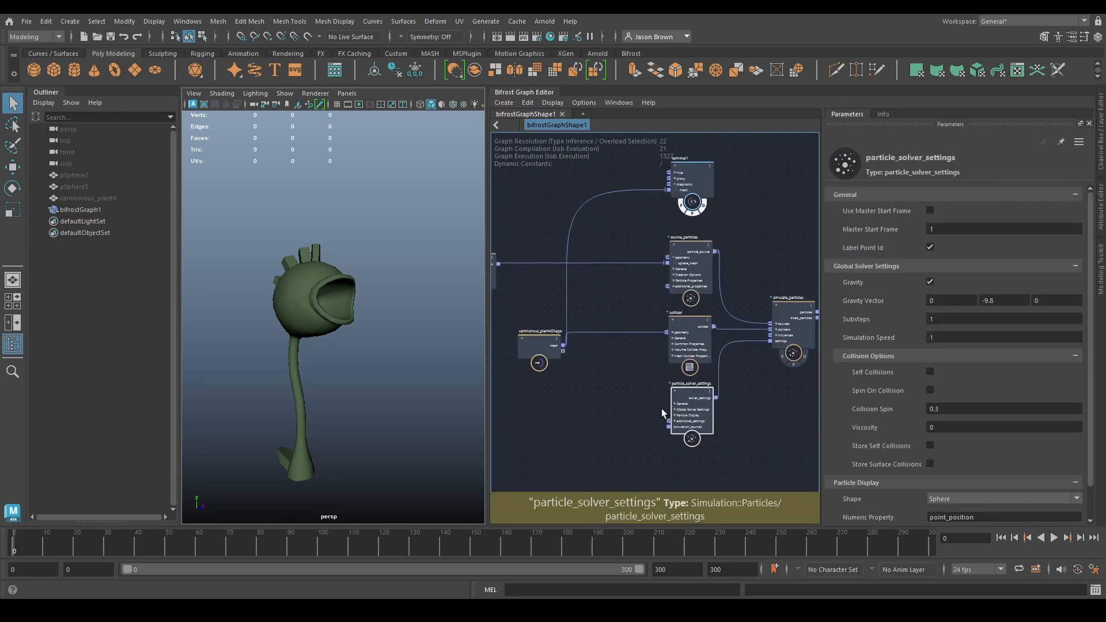
- Try a Rate of 2 on source_particles and play the simulation
left_click(691, 267)
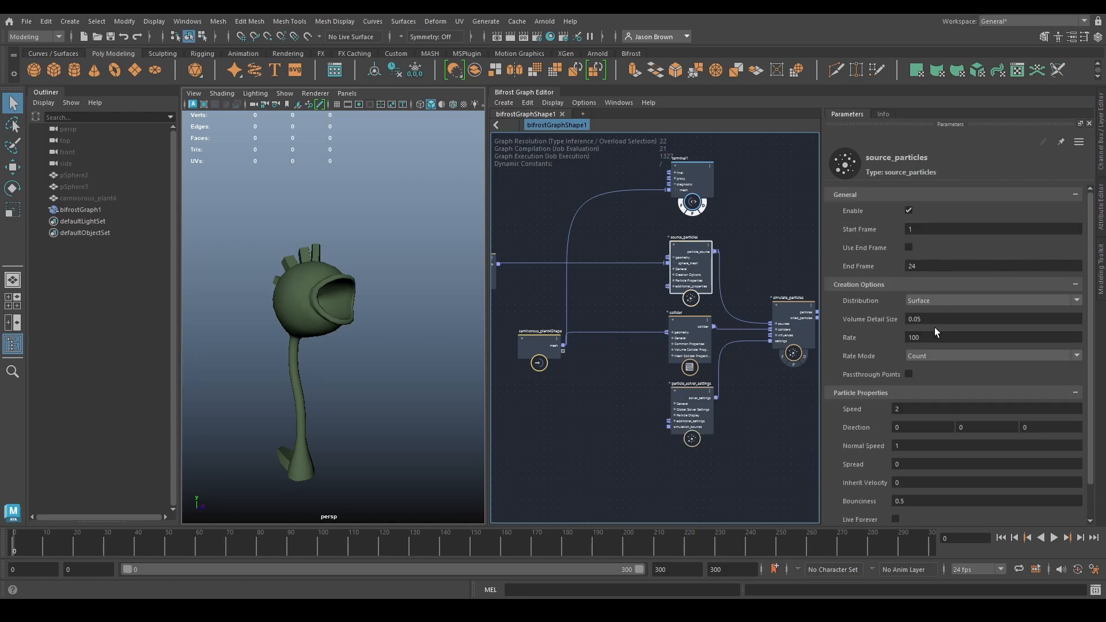
left_click(932, 340)
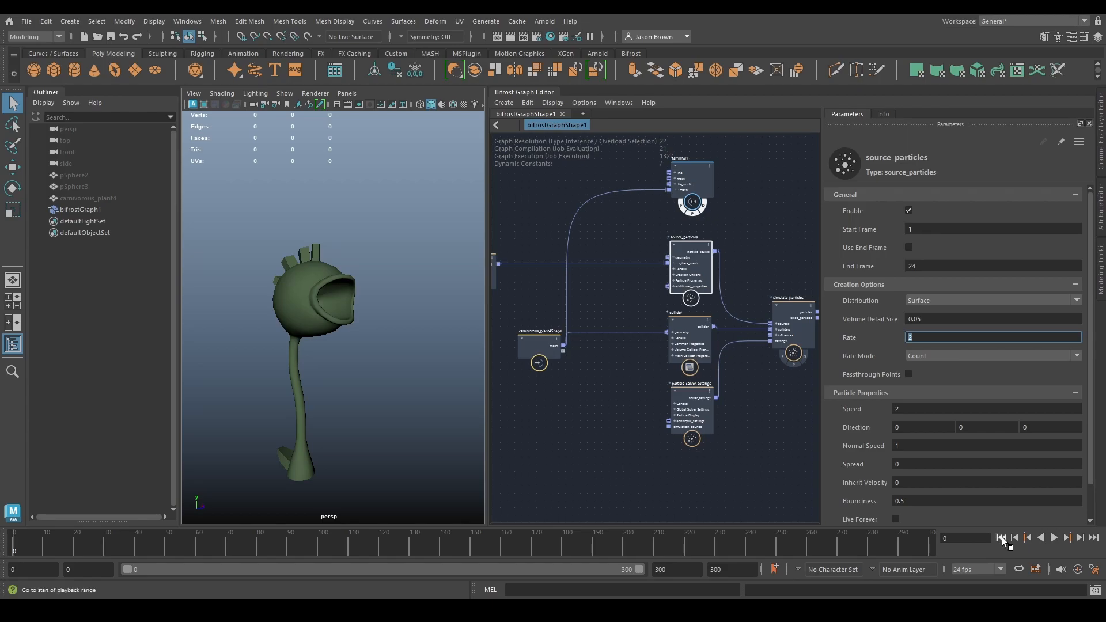
left_click(1053, 537)
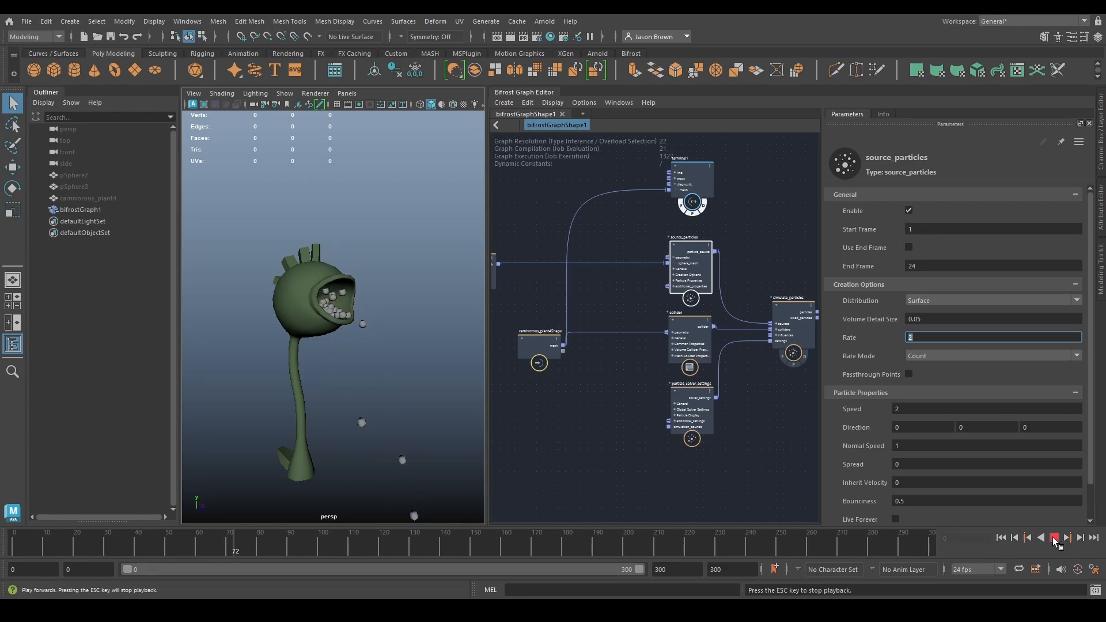
left_click(1054, 537)
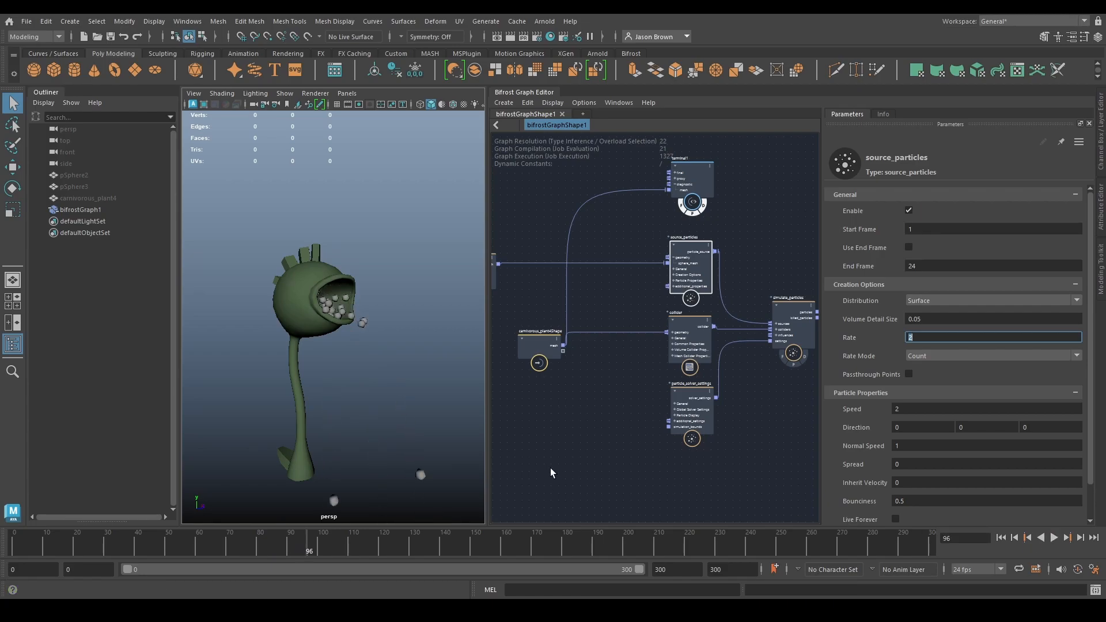
- Play the simulation from the start with a Rate of 25 and restore the Rate to 100
left_click(1001, 538)
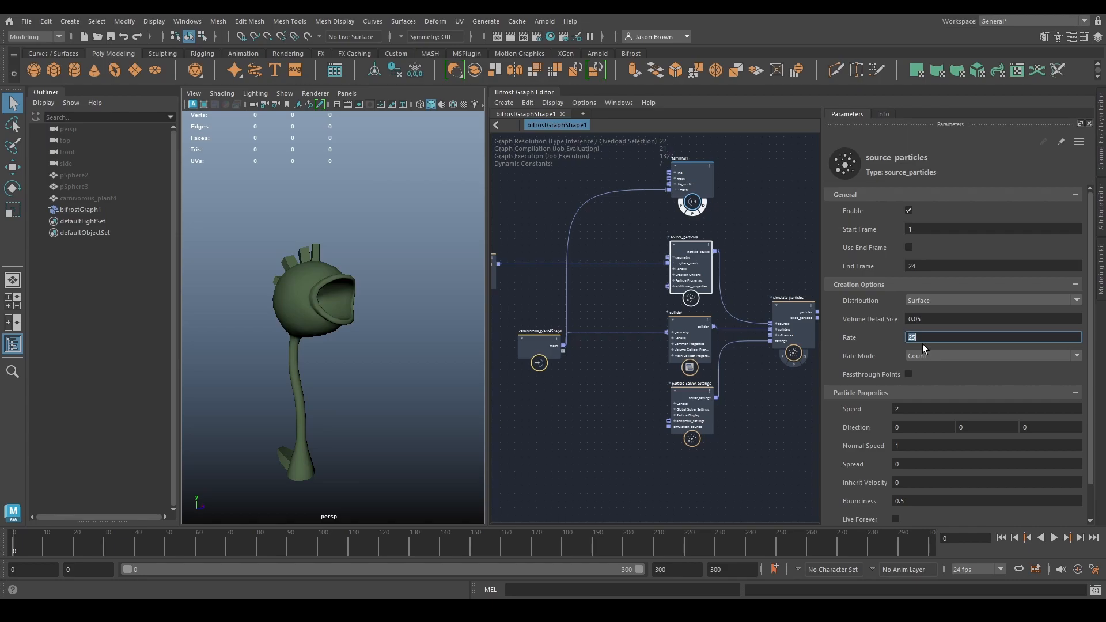
left_click(1053, 537)
key("Escape")
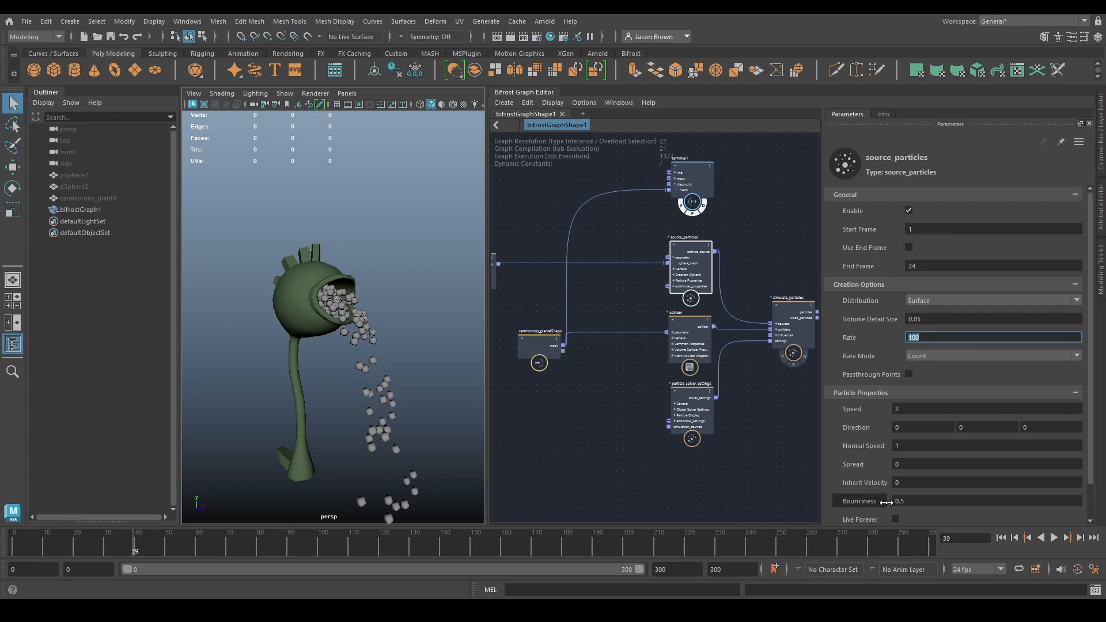
- Play the simulation from the start with Rate at 100 and Rate Mode at Count, and rewind it
left_click(1000, 538)
left_click(1053, 538)
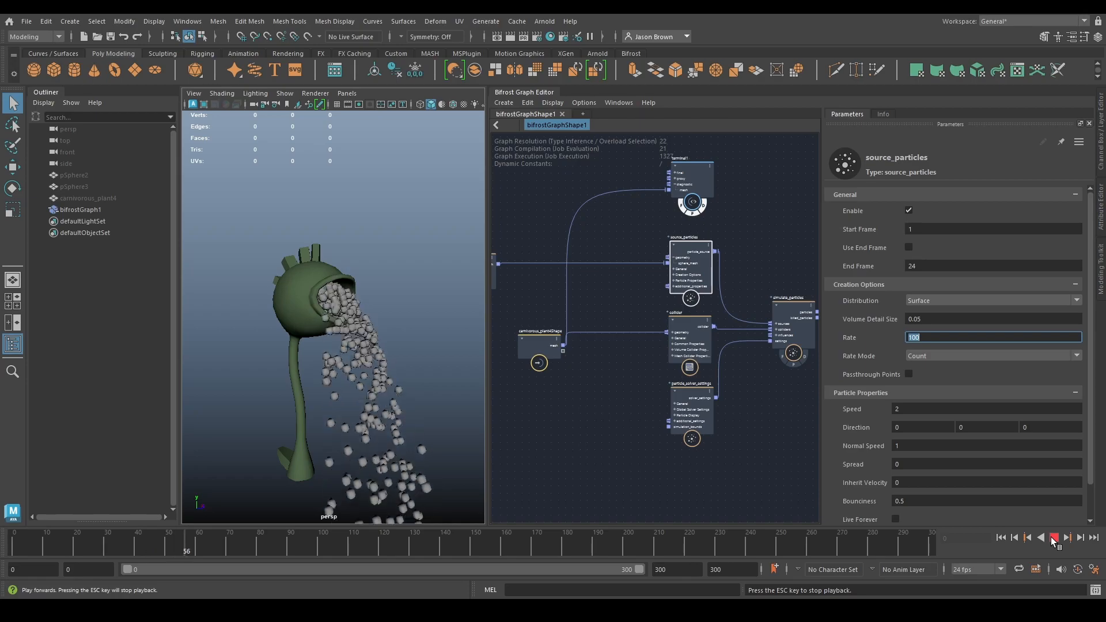
left_click(1052, 538)
left_click(1001, 540)
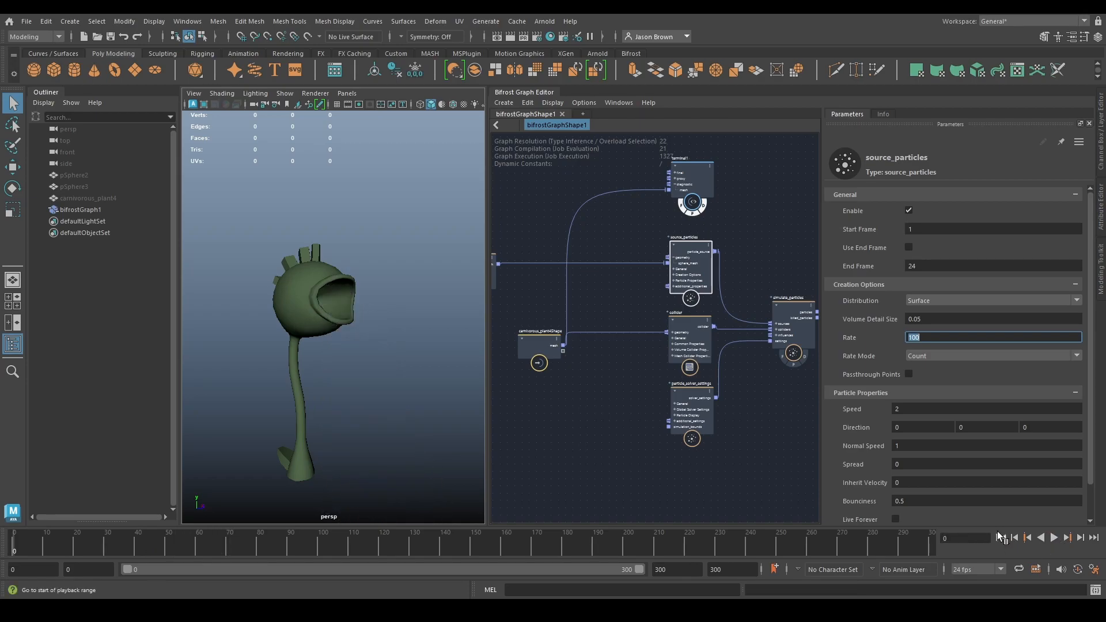
- Set the Rate Mode of source_particles to Density and play the simulation
middle_click_drag(734, 314, 686, 321, "alt")
right_click_drag(686, 322, 756, 421, "alt")
left_click(944, 356)
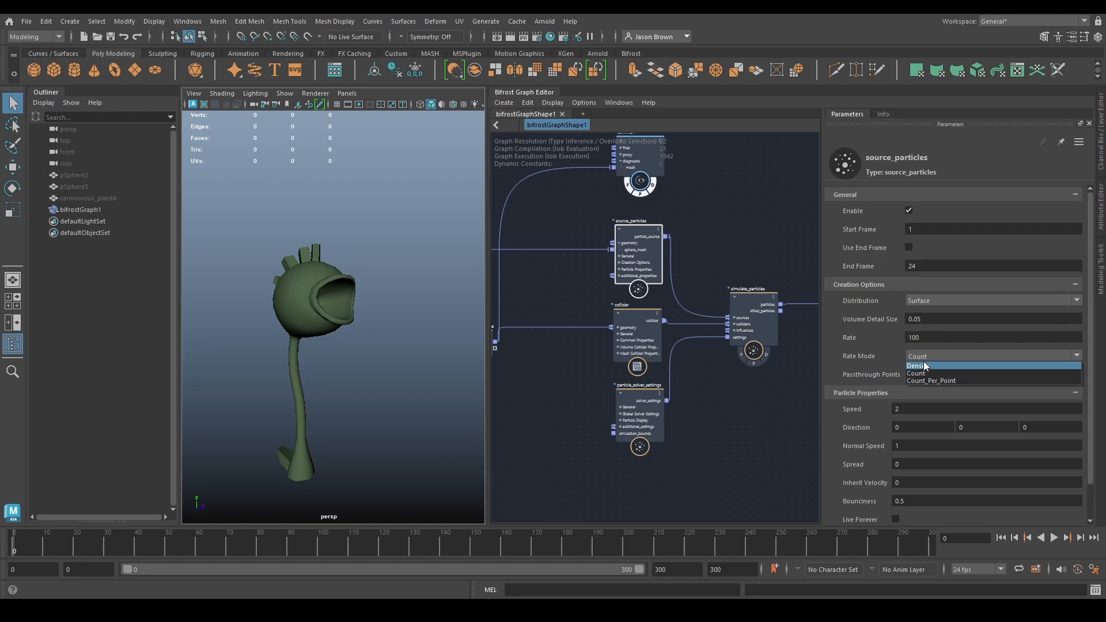
left_click(960, 355)
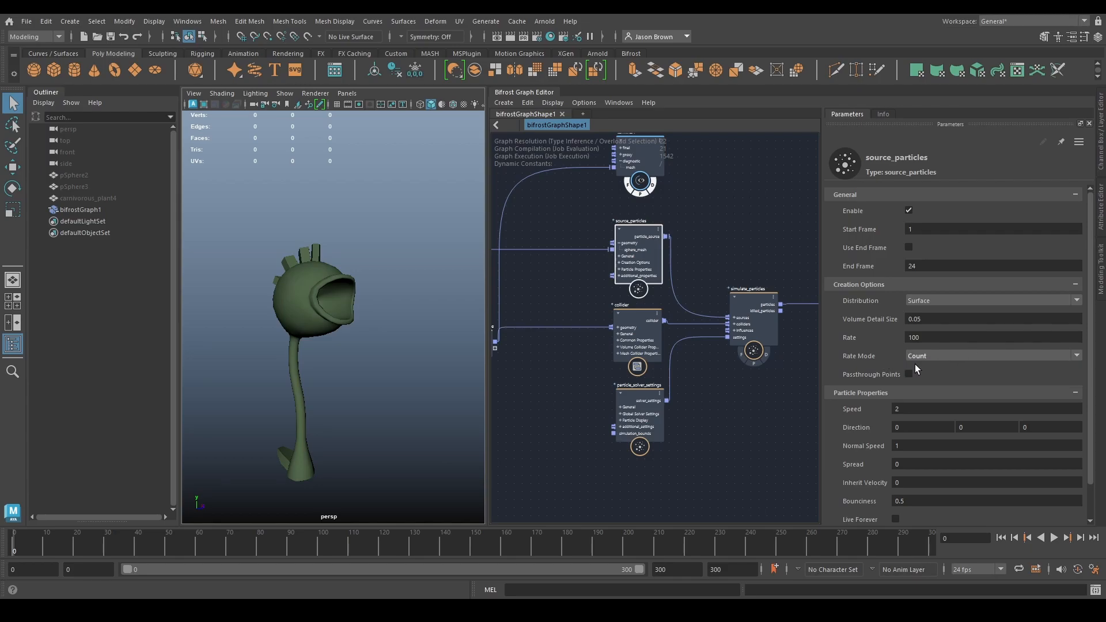
left_click(915, 338)
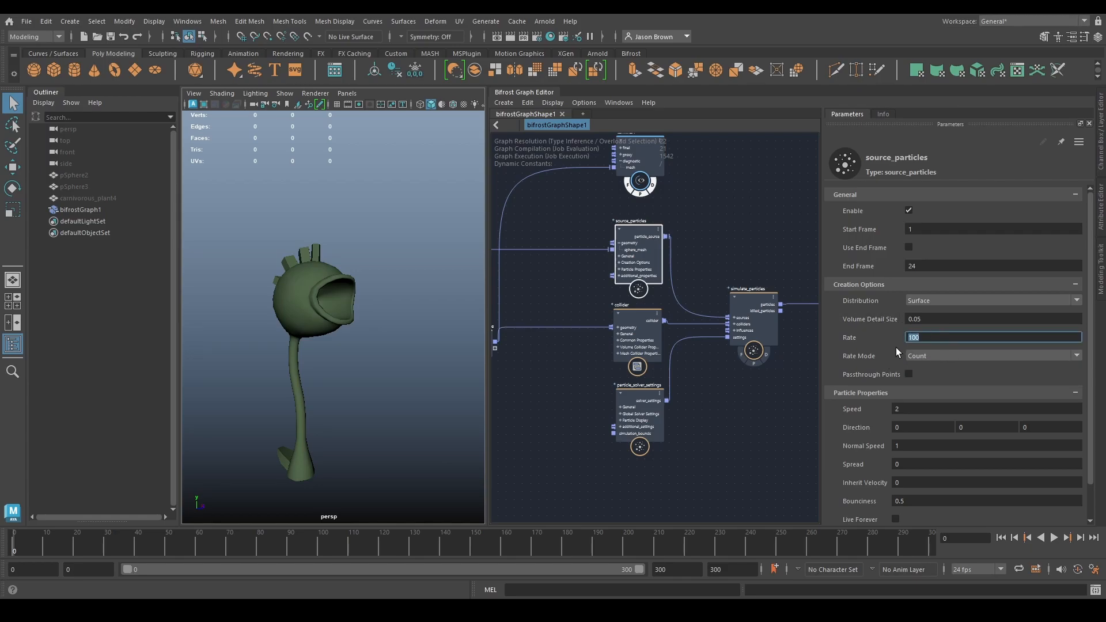
left_click(934, 355)
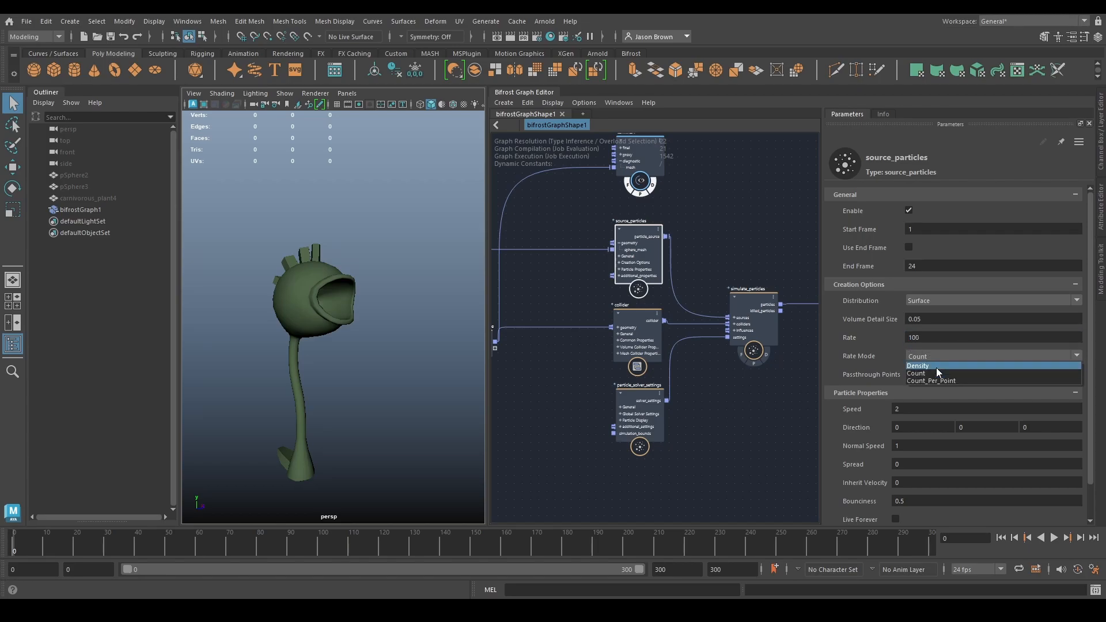
left_click(935, 360)
left_click(934, 356)
left_click(924, 365)
left_click(1053, 537)
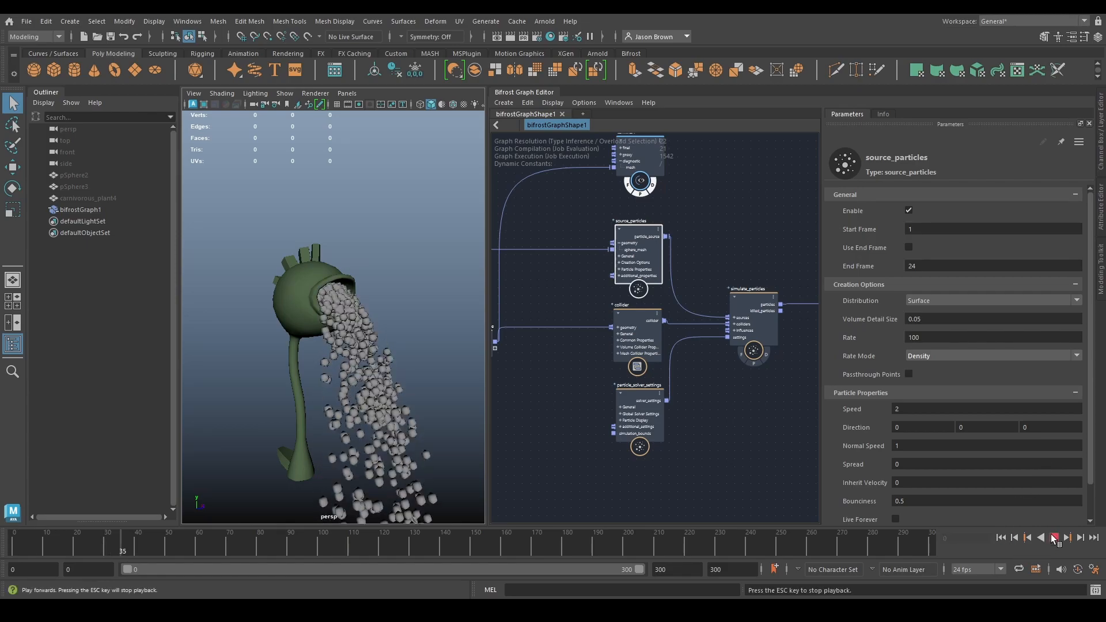
left_click(1053, 538)
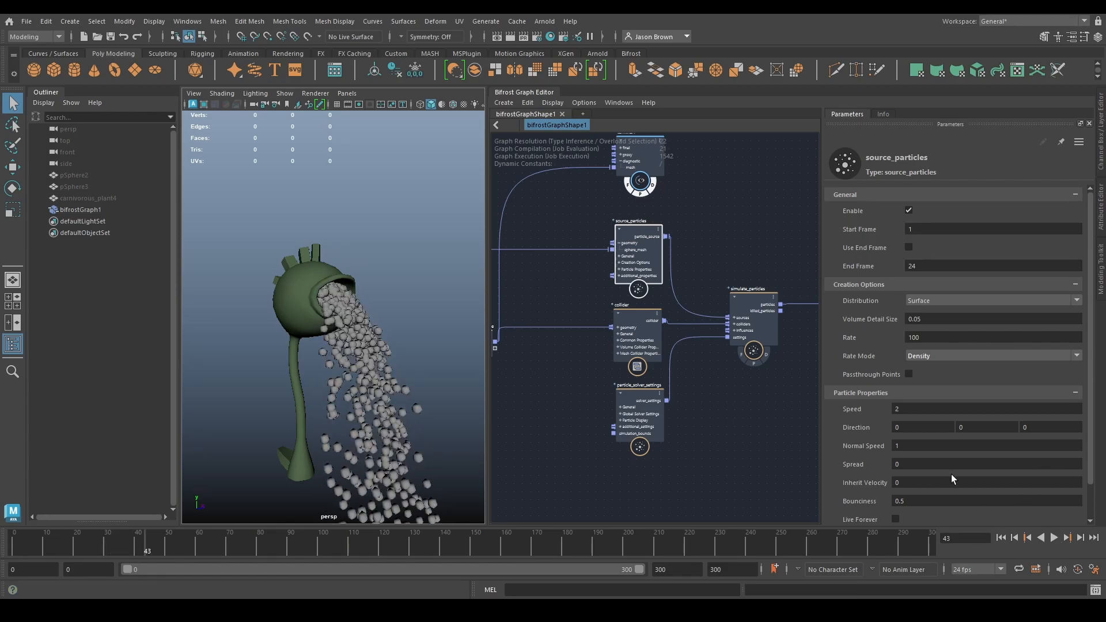
- Read the rate_mode description in the source_particles documentation and rewind the simulation
left_click(880, 114)
scroll(937, 247, "down", 7)
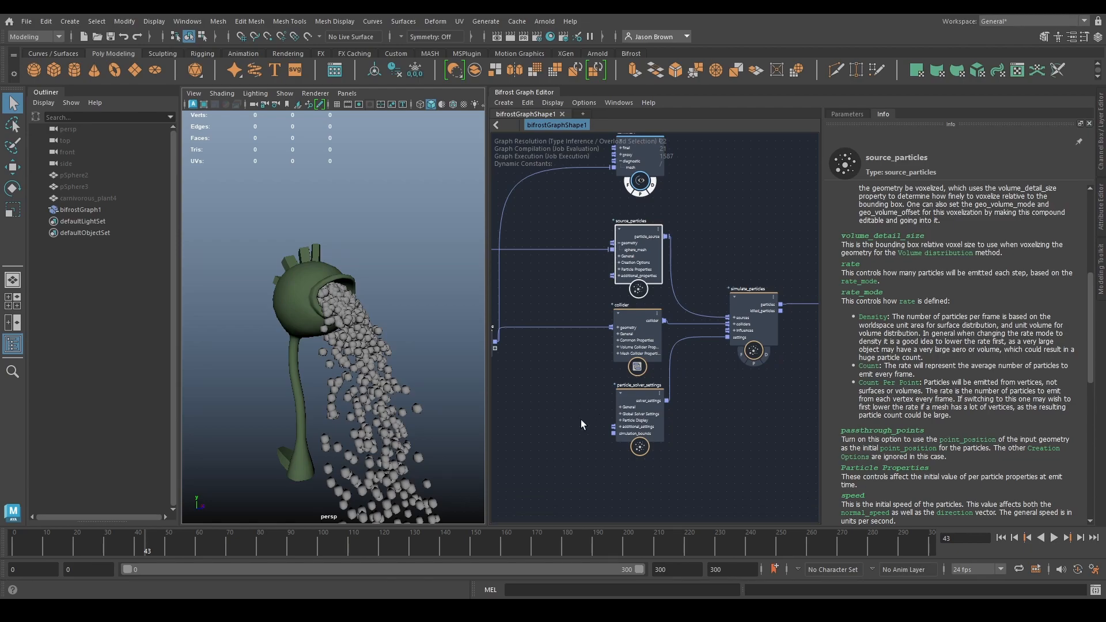
left_click(1004, 540)
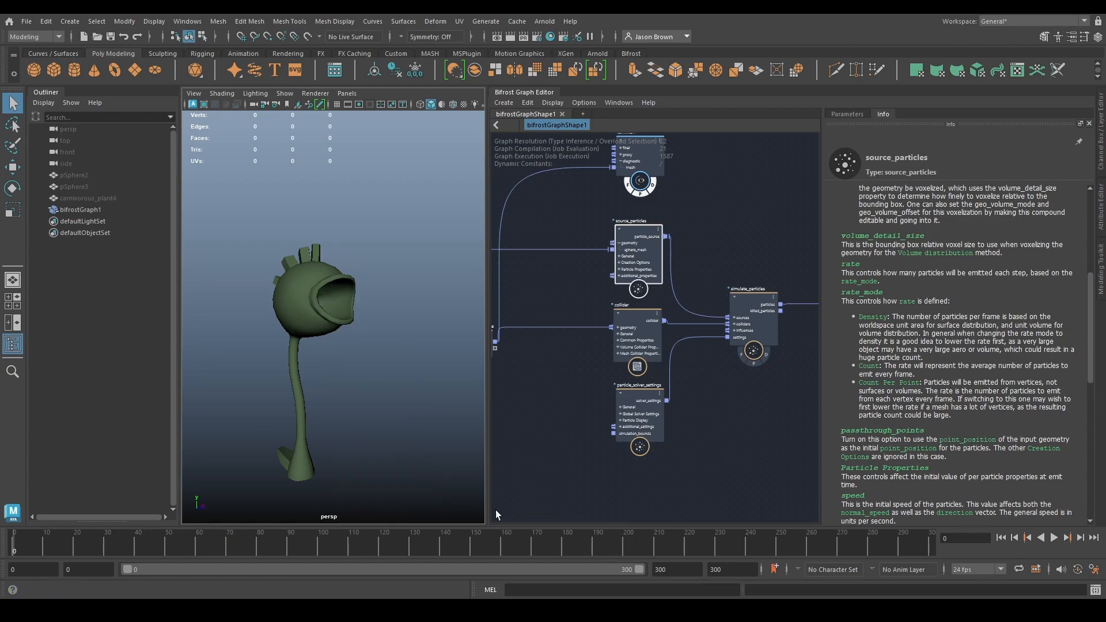
- Connect the sphere_mesh output of create_mesh_sphere to terminal1 and frame the sphere in the plant's mouth up close
middle_click_drag(568, 275, 746, 312, "alt")
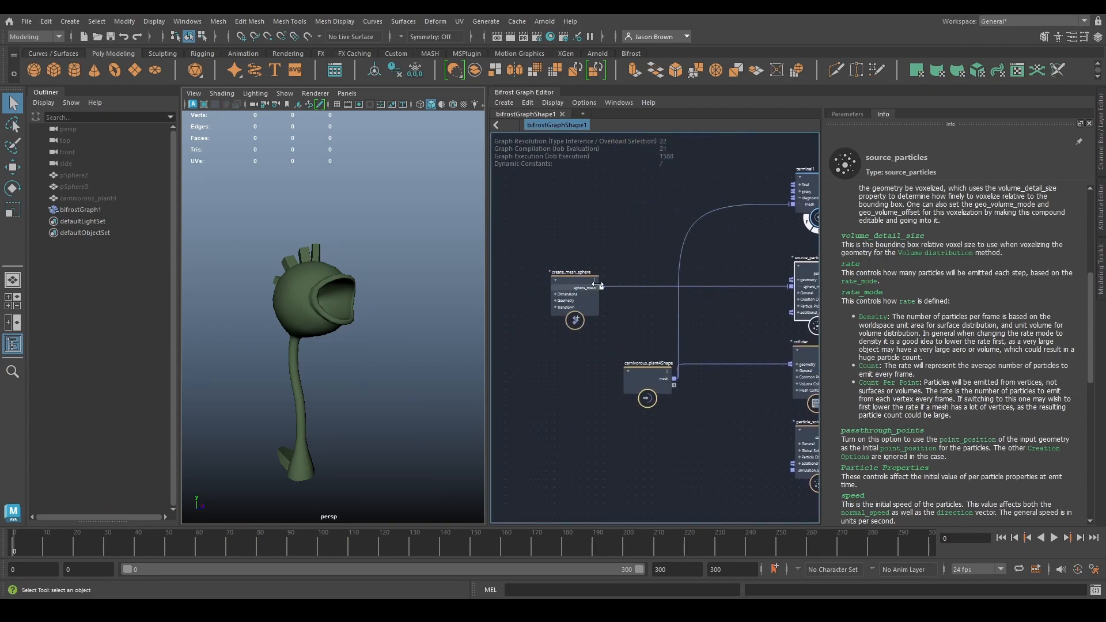
left_click_drag(605, 285, 801, 199)
left_click_drag(446, 272, 341, 271, "alt")
right_click_drag(344, 273, 432, 288, "alt")
middle_click_drag(381, 314, 386, 312, "alt")
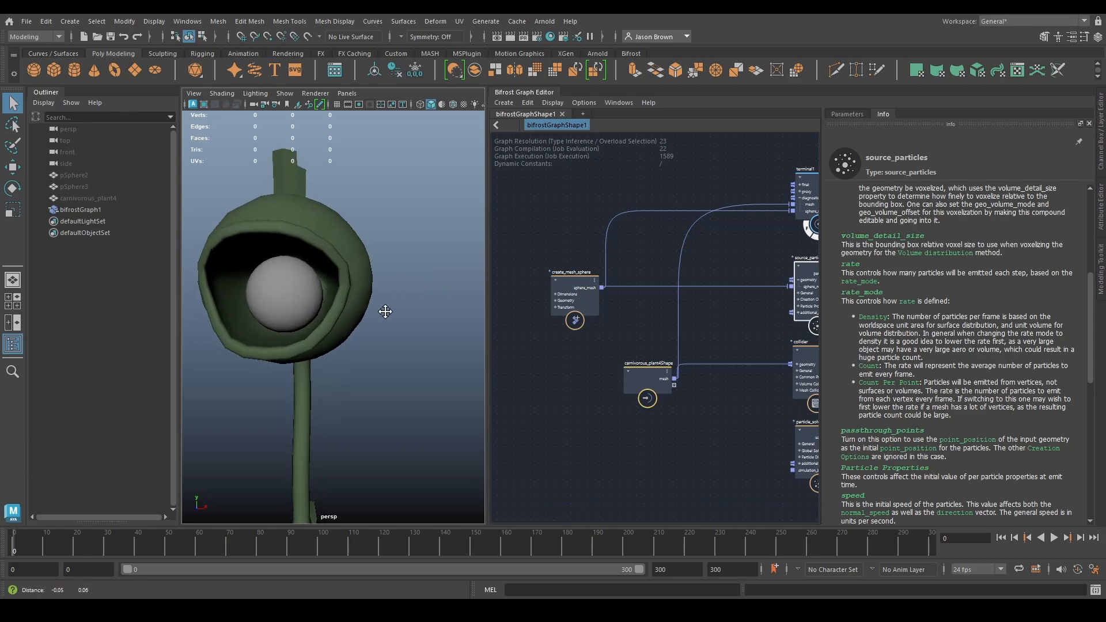
right_click_drag(385, 311, 422, 319, "alt")
left_click_drag(395, 316, 430, 323, "alt")
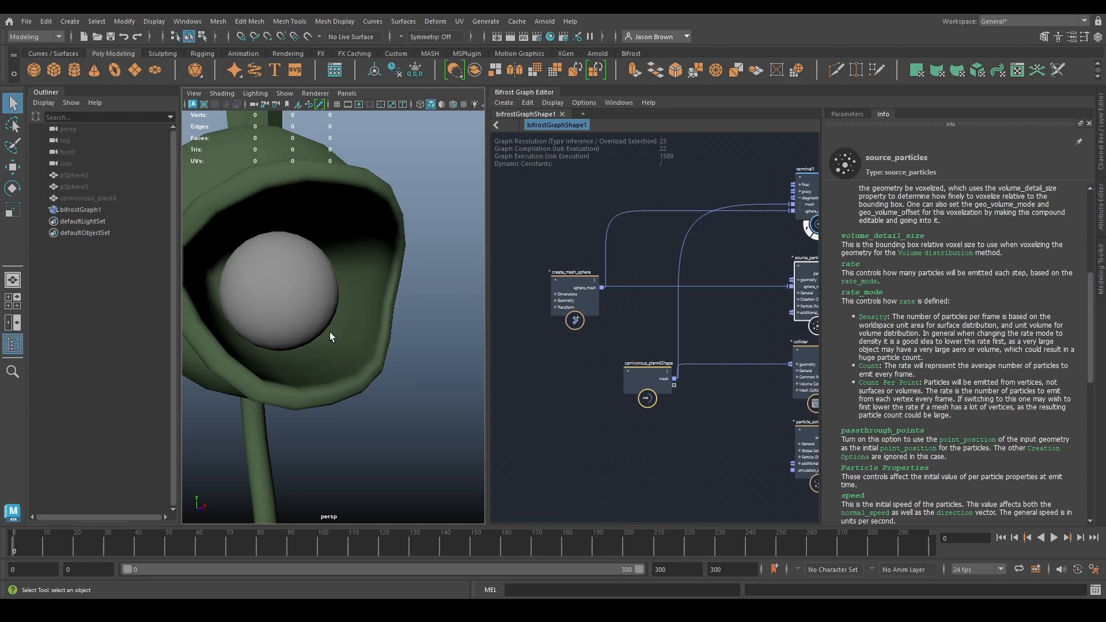
- Try shrinking the Radius of create_mesh_sphere to 0.07684
scroll(587, 300, "down", 3)
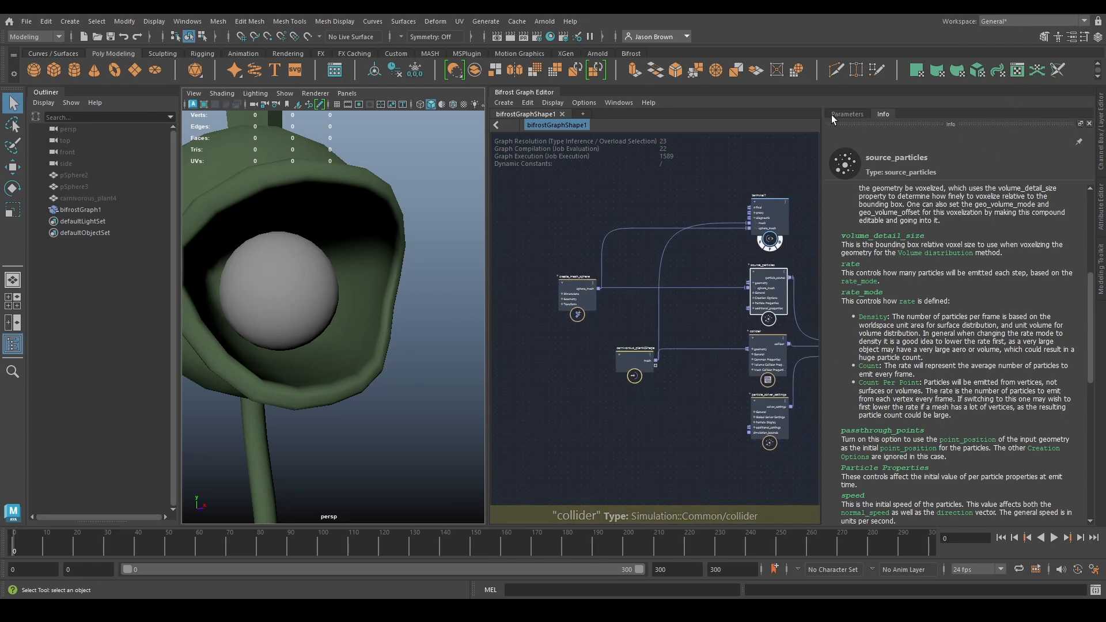
left_click(838, 115)
scroll(718, 401, "down", 2)
middle_click_drag(685, 458, 575, 451, "alt")
scroll(652, 415, "up", 2)
middle_click_drag(669, 409, 710, 433, "alt")
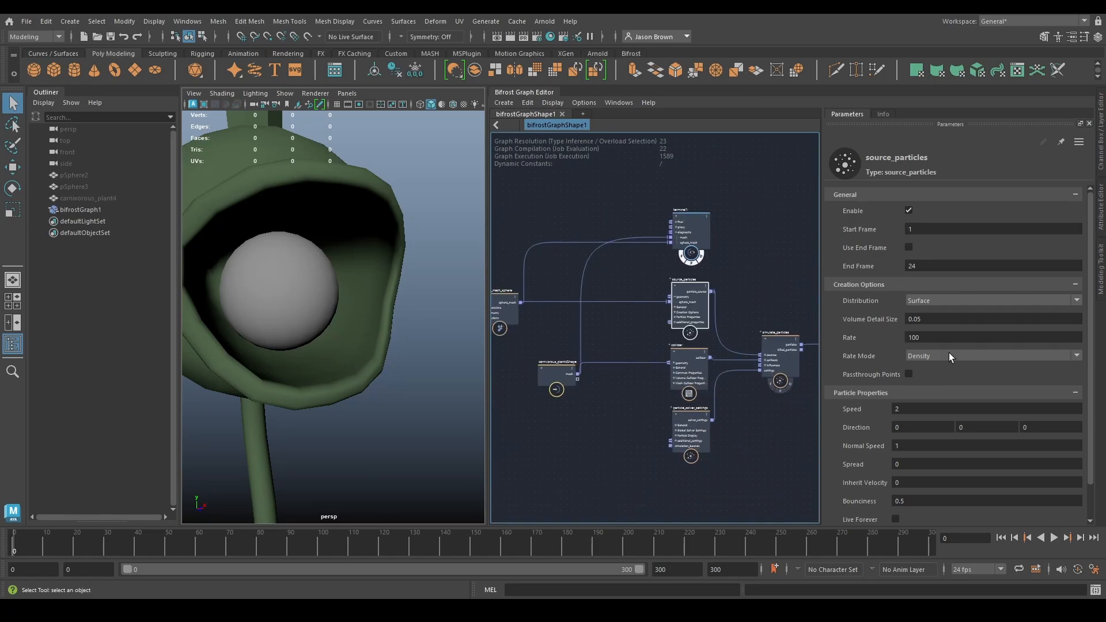
middle_click_drag(557, 320, 575, 316, "alt")
left_click(518, 303)
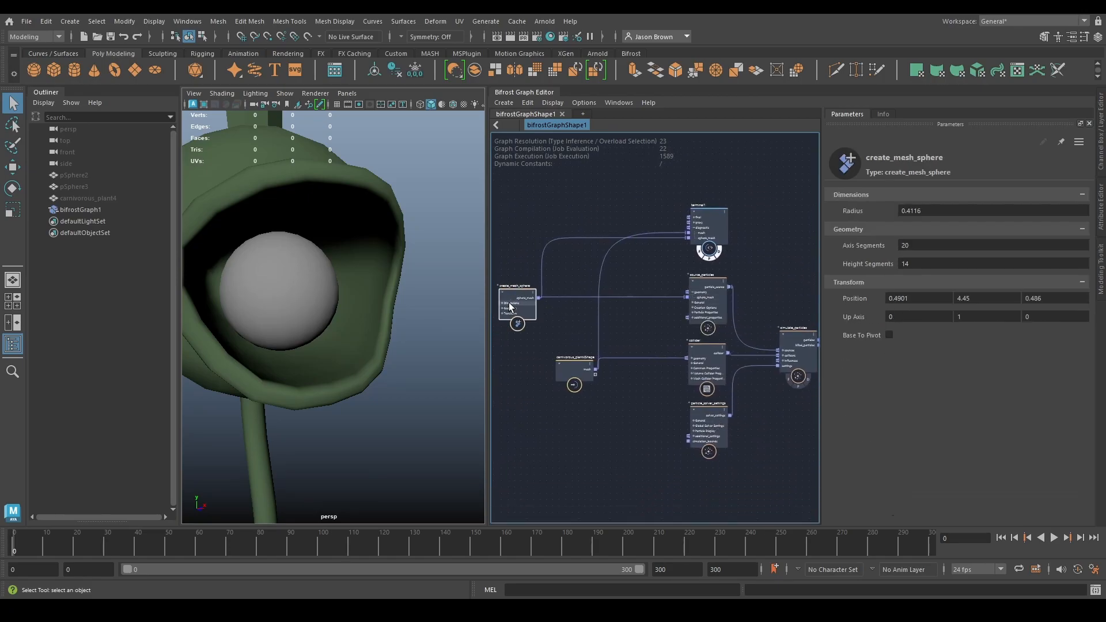
left_click_drag(959, 206, 782, 222)
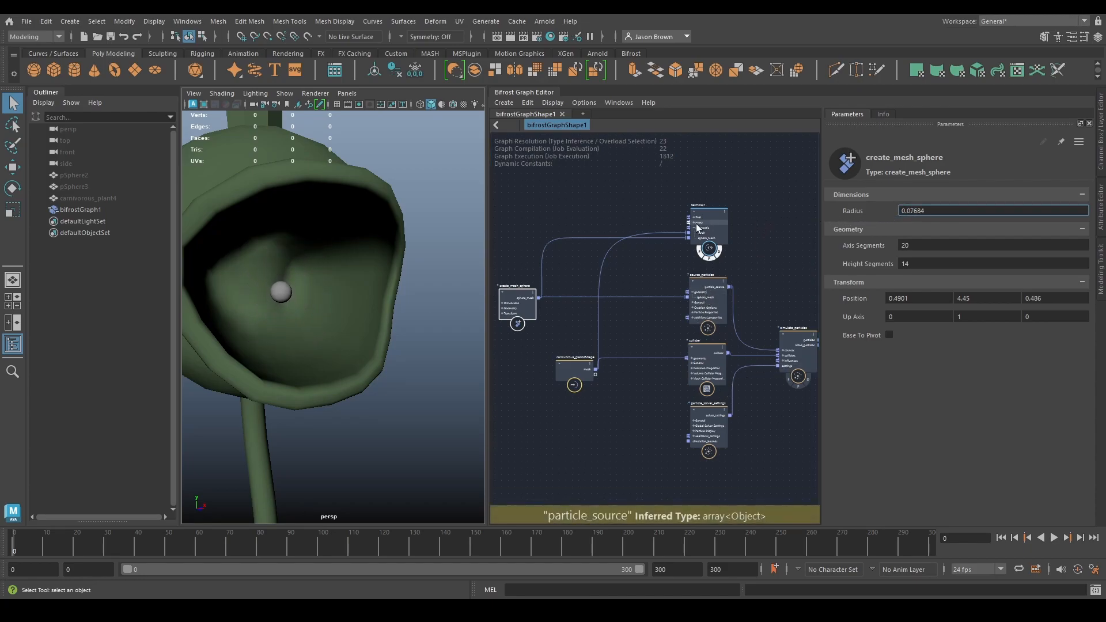
- Show the source_particles settings, play the simulation with the tiny emitter sphere, and rewind it
left_click(702, 292)
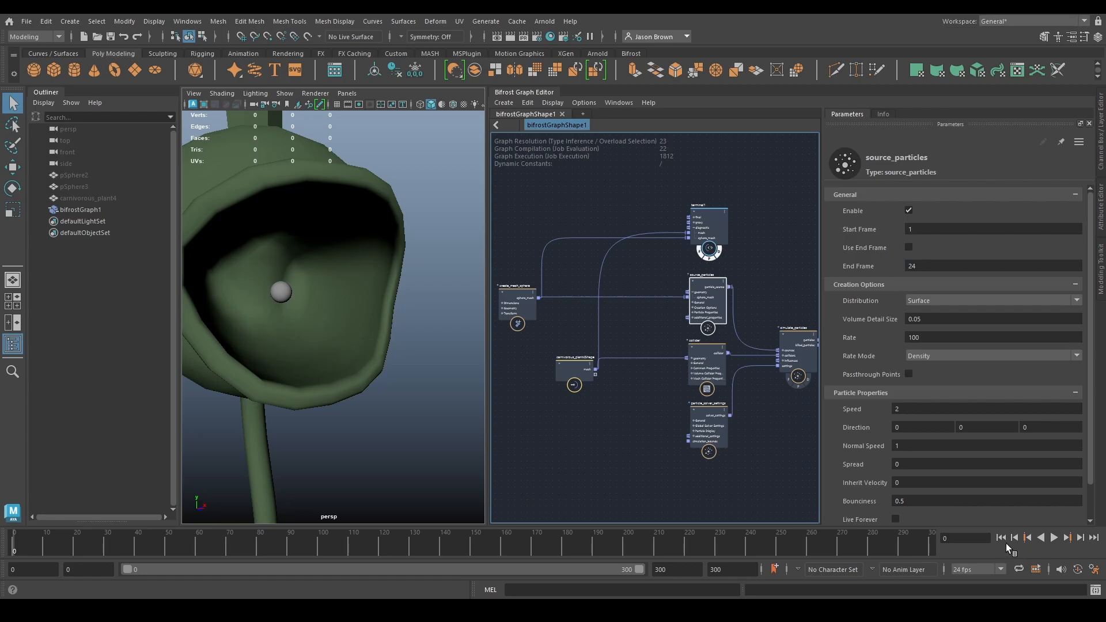
left_click(1054, 538)
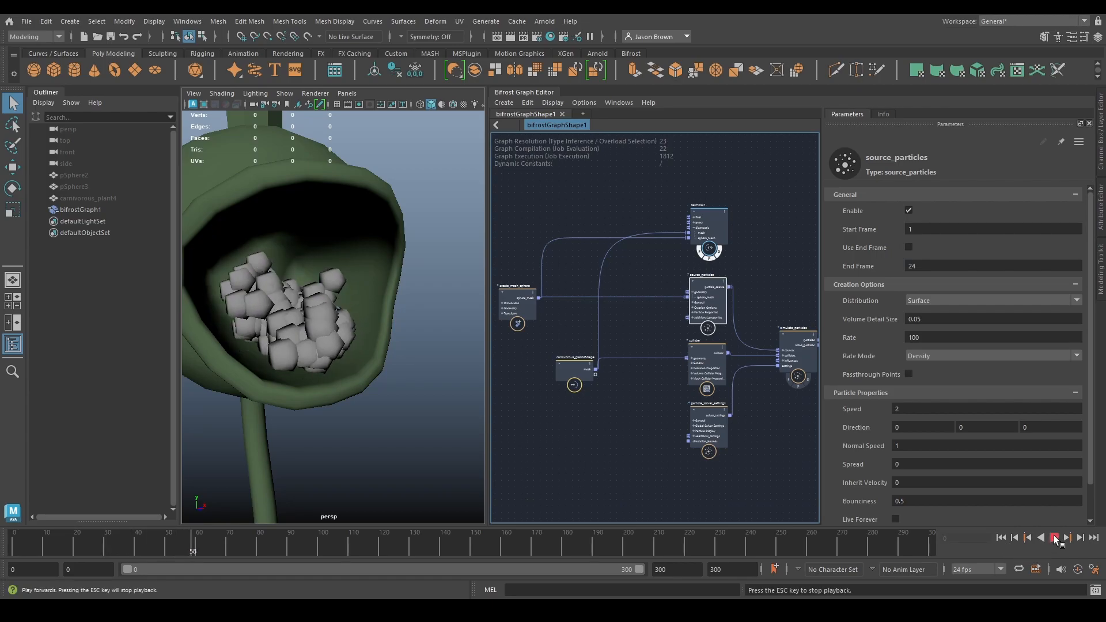
left_click(1053, 538)
left_click(1001, 538)
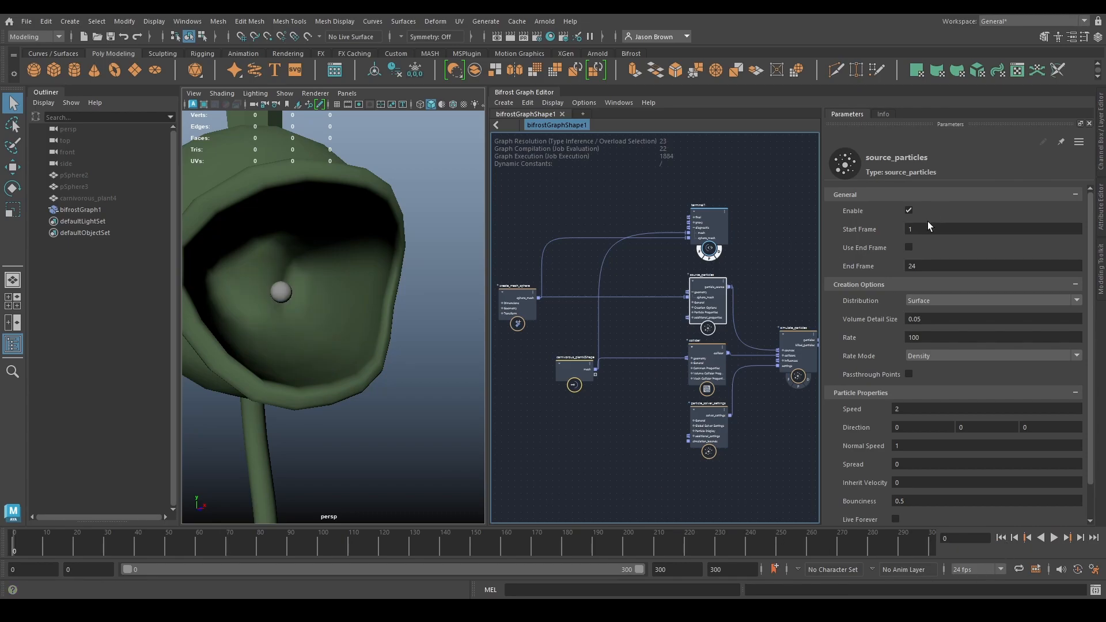
- Set the Radius of create_mesh_sphere to 0.4 and play the simulation
left_click(573, 373)
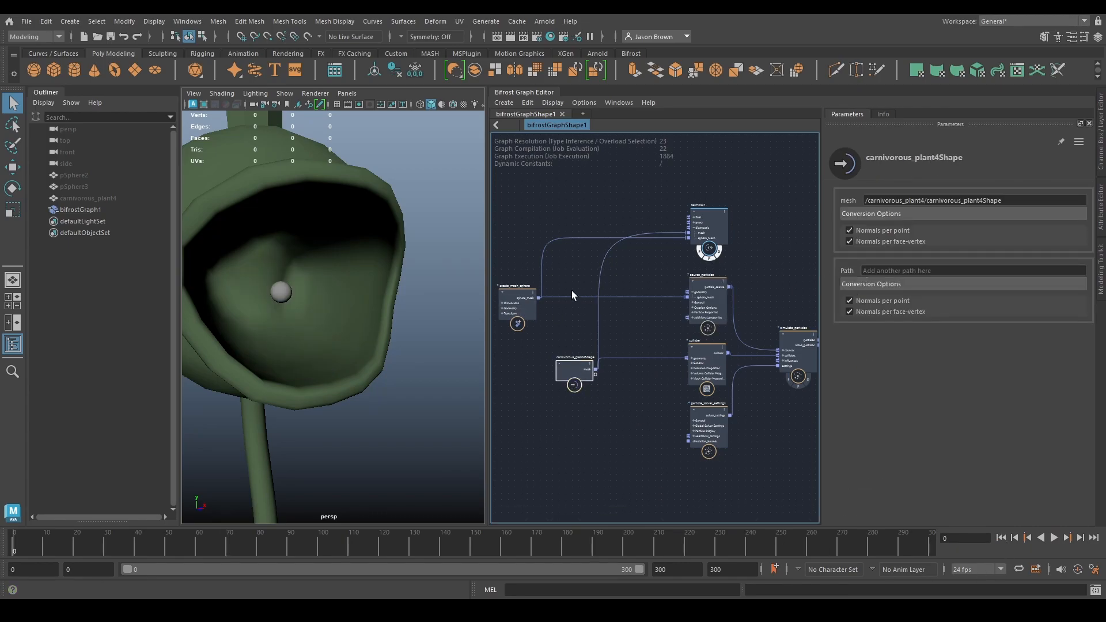
left_click(518, 306)
left_click(961, 210)
type("0.4")
key("Return")
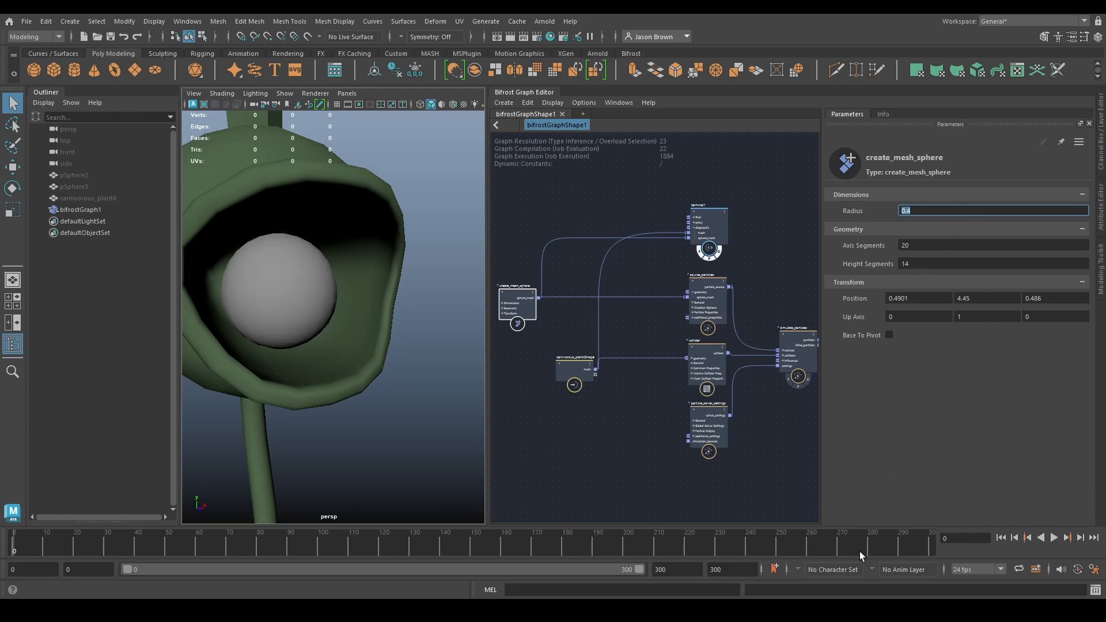
left_click(1055, 538)
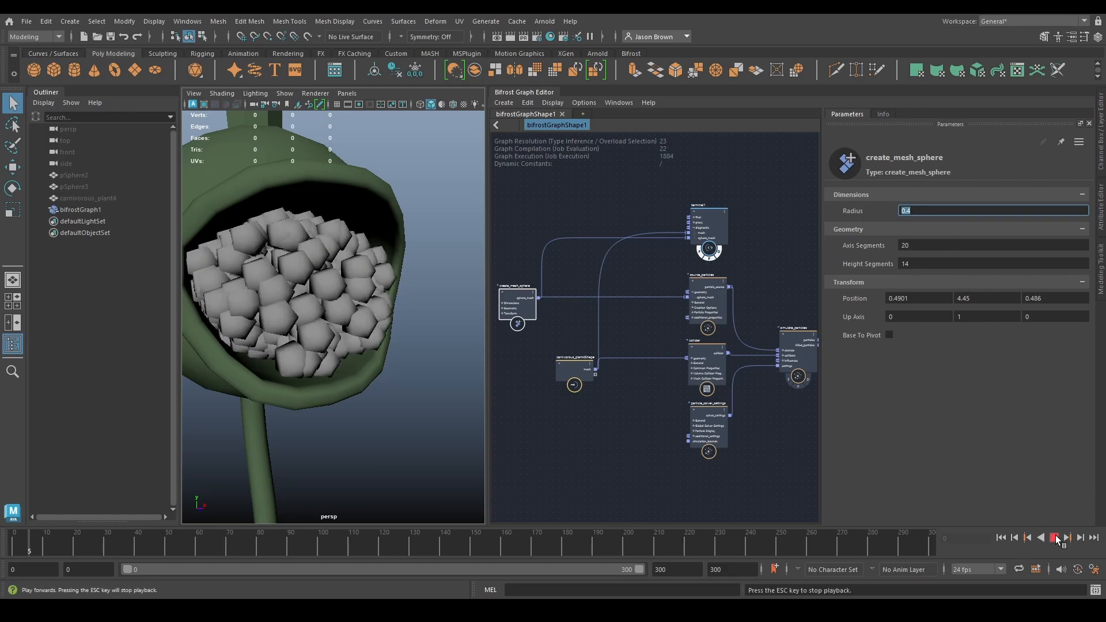
left_click(1055, 538)
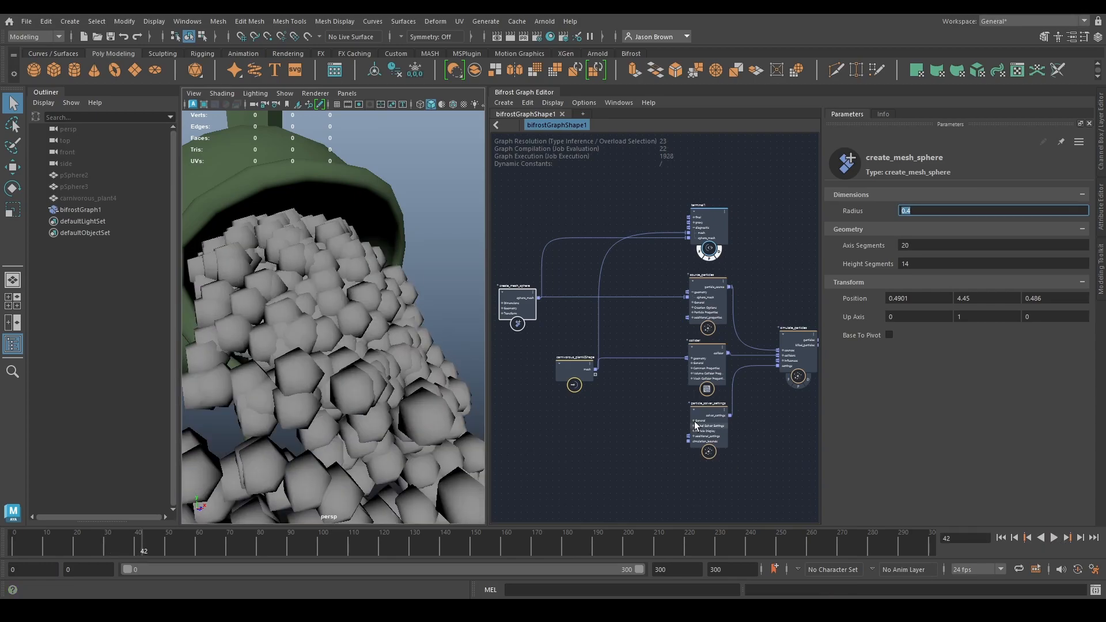
- Look at the Rate Mode options of source_particles, including Count_Per_Point, without changing the mode
left_click(707, 305)
left_click(979, 356)
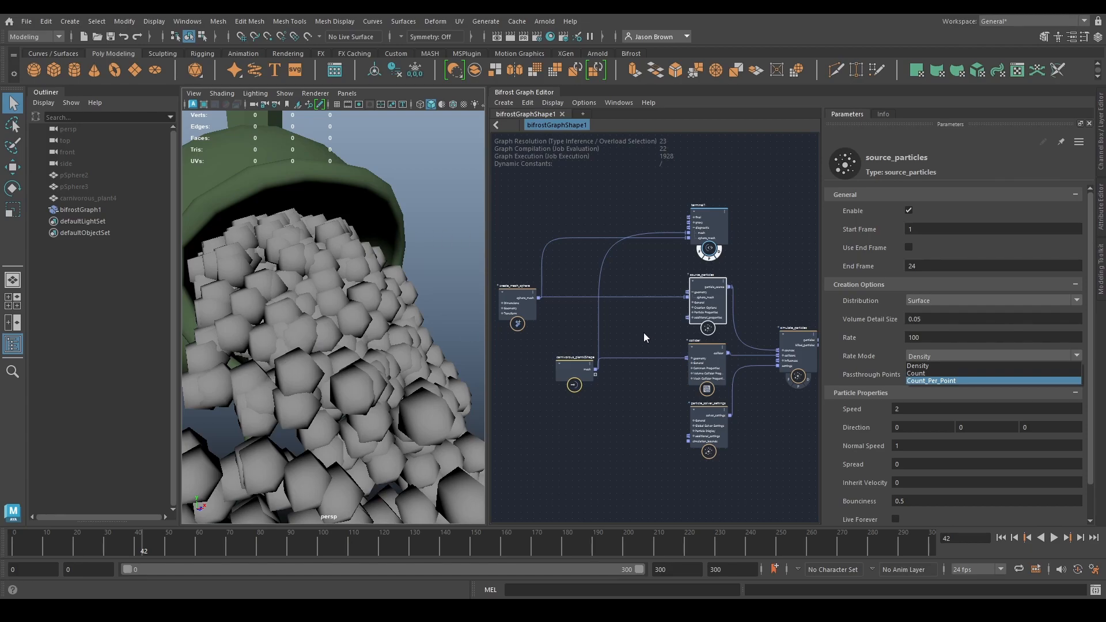
left_click(494, 357)
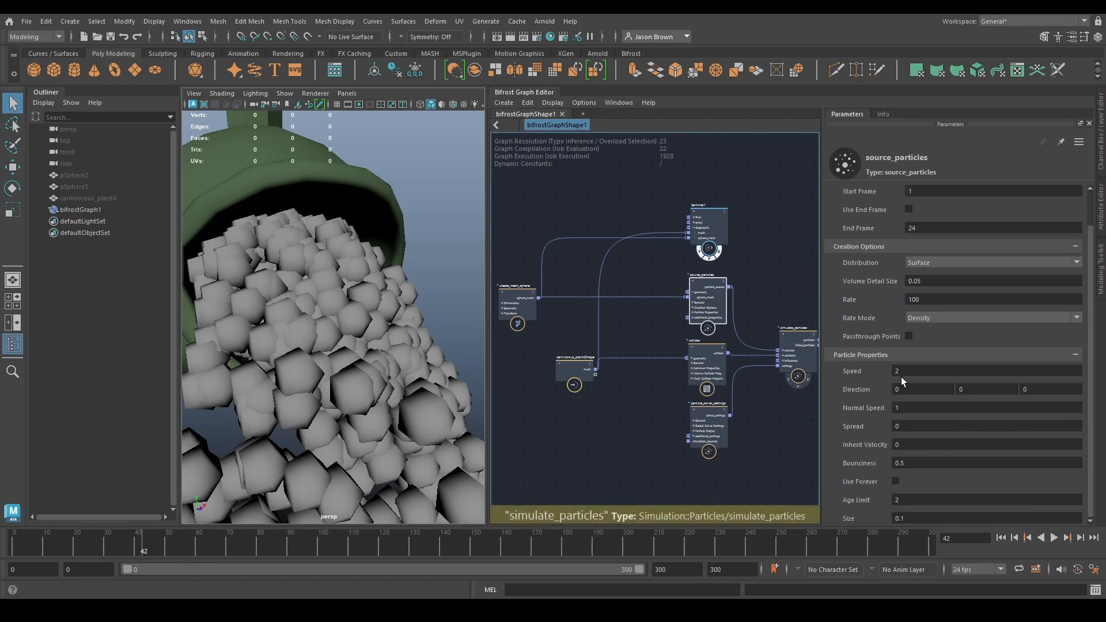
- Rewind the simulation, try a Speed of 0.2 on source_particles, and play it
left_click(1001, 538)
scroll(347, 364, "up", 5)
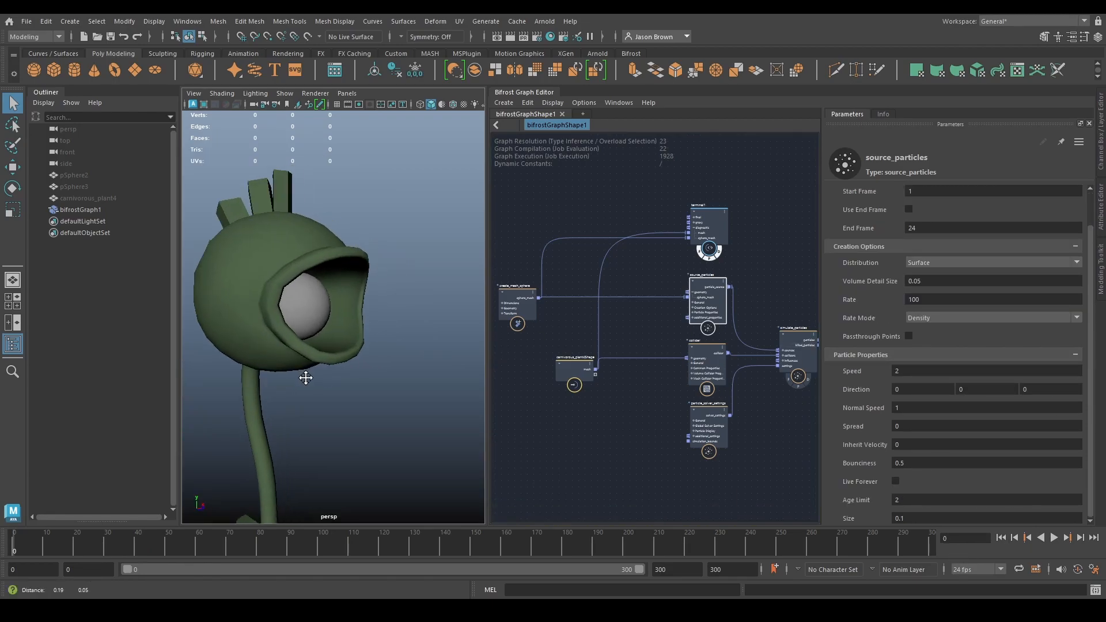
left_click(940, 371)
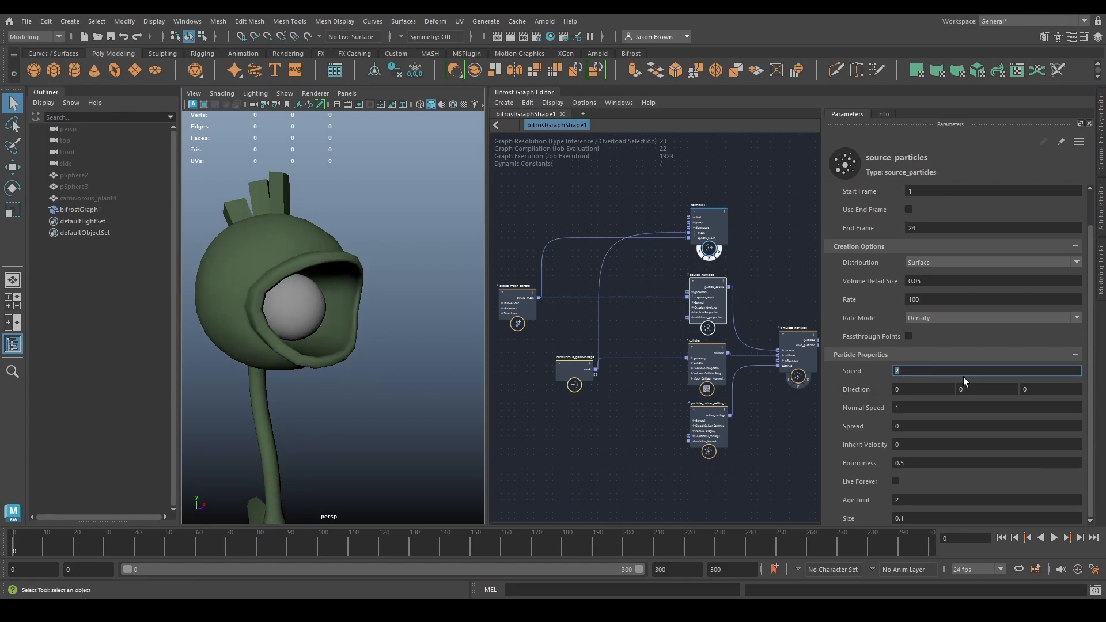
type("0.2")
key("Return")
left_click(1051, 538)
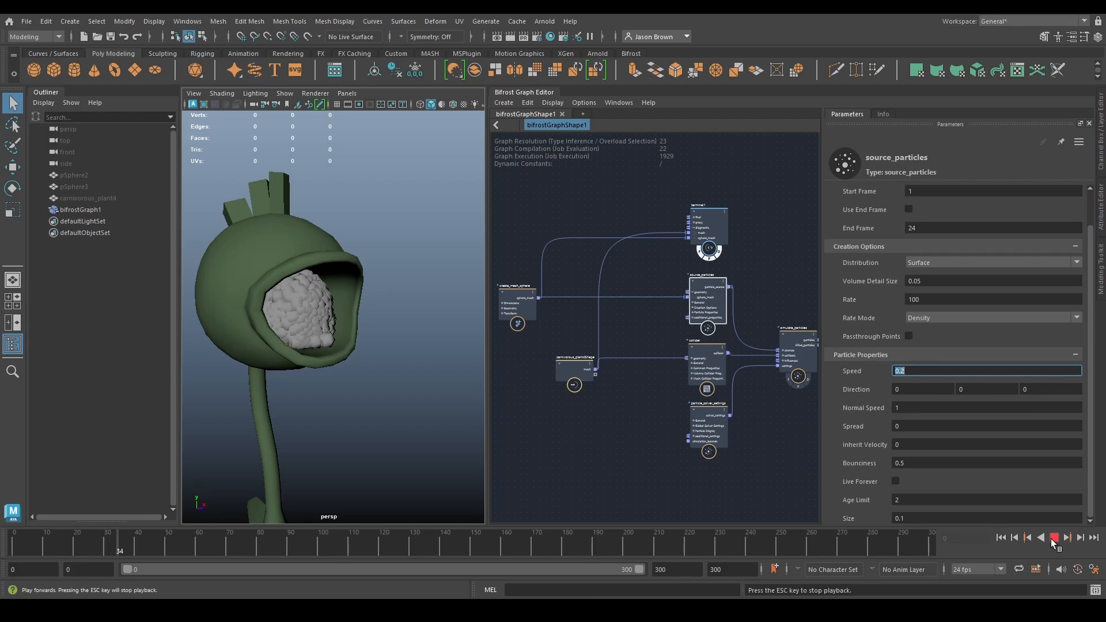
left_click(1052, 538)
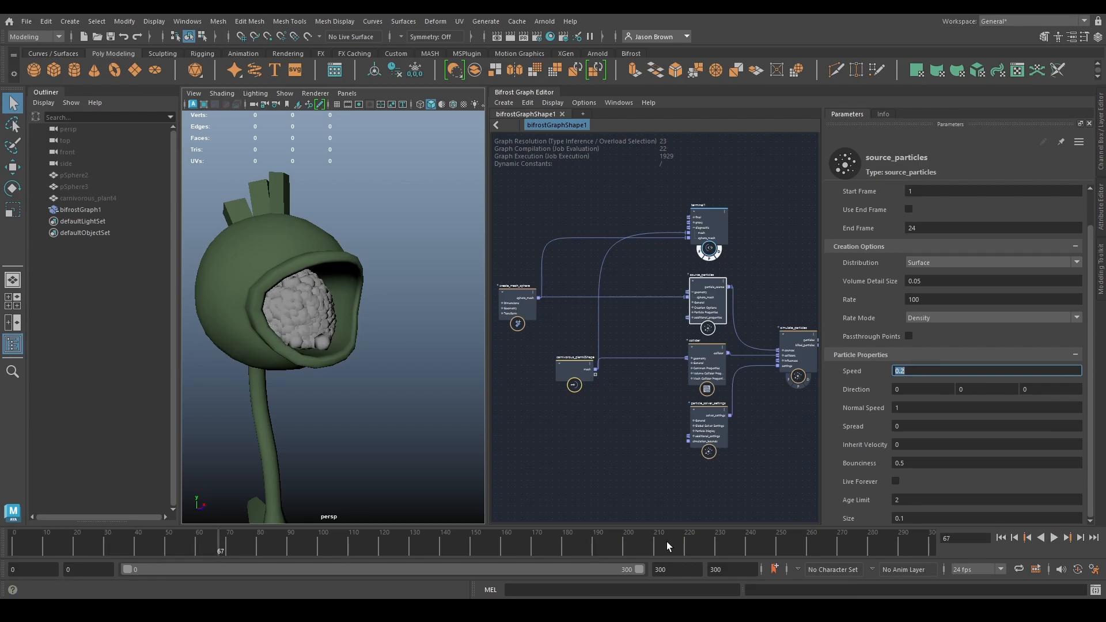
- Restore the source_particles Speed to 2, play the simulation from the start, and rewind it
type("2")
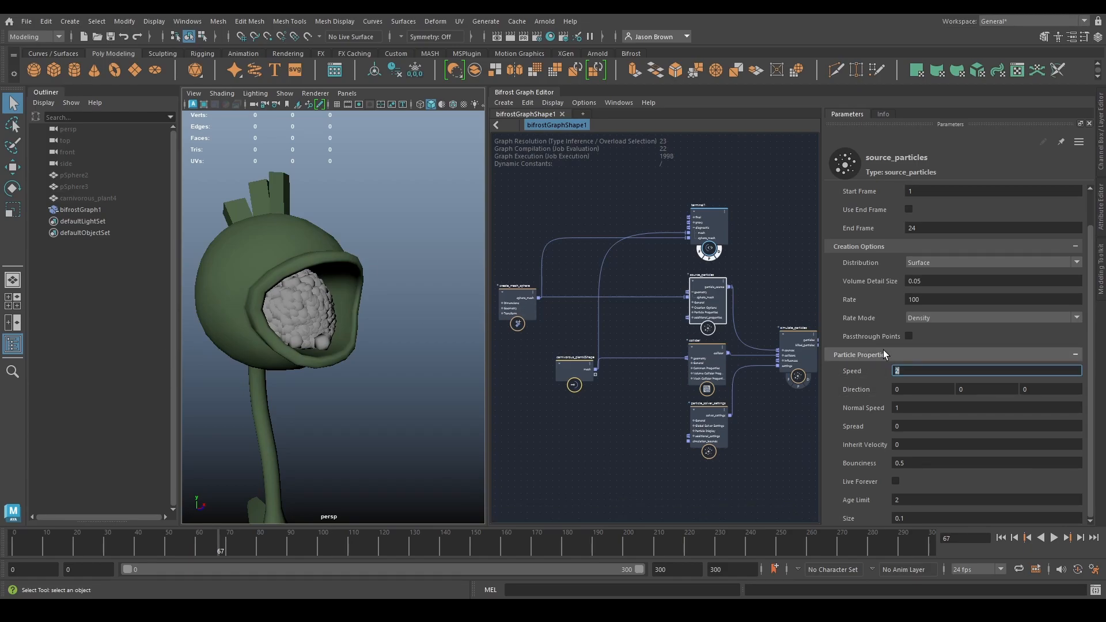
left_click(1000, 538)
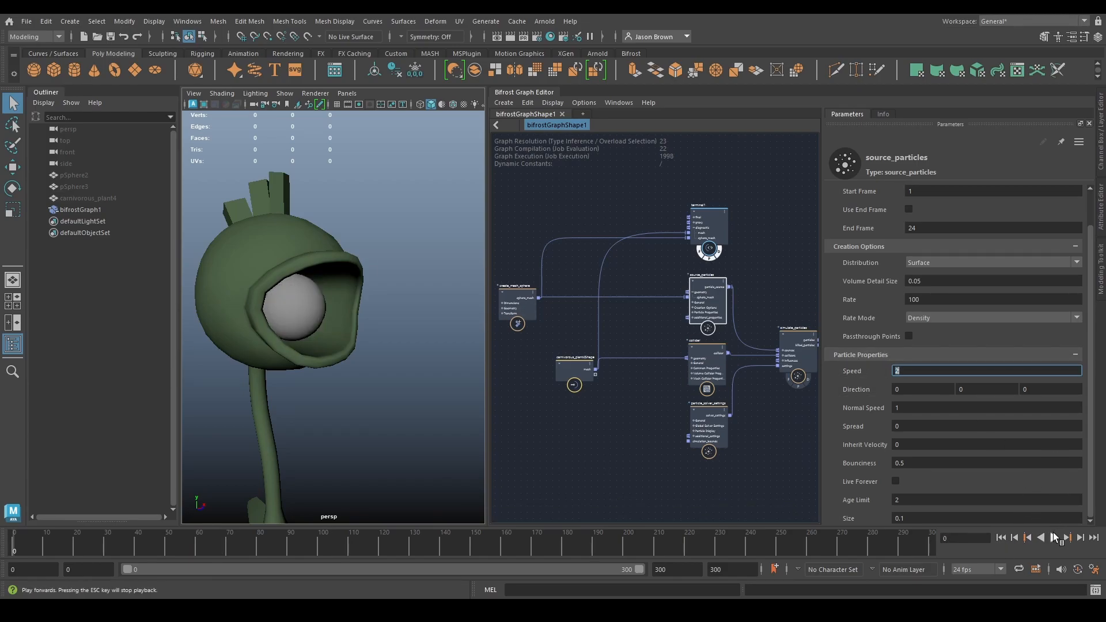
left_click(1054, 538)
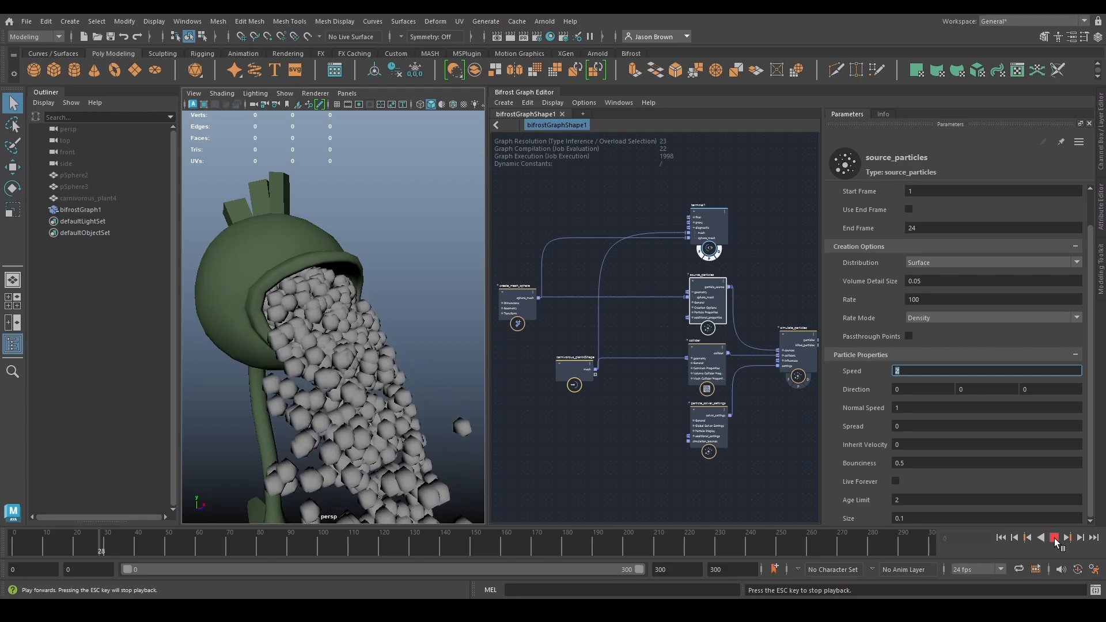
left_click(1052, 538)
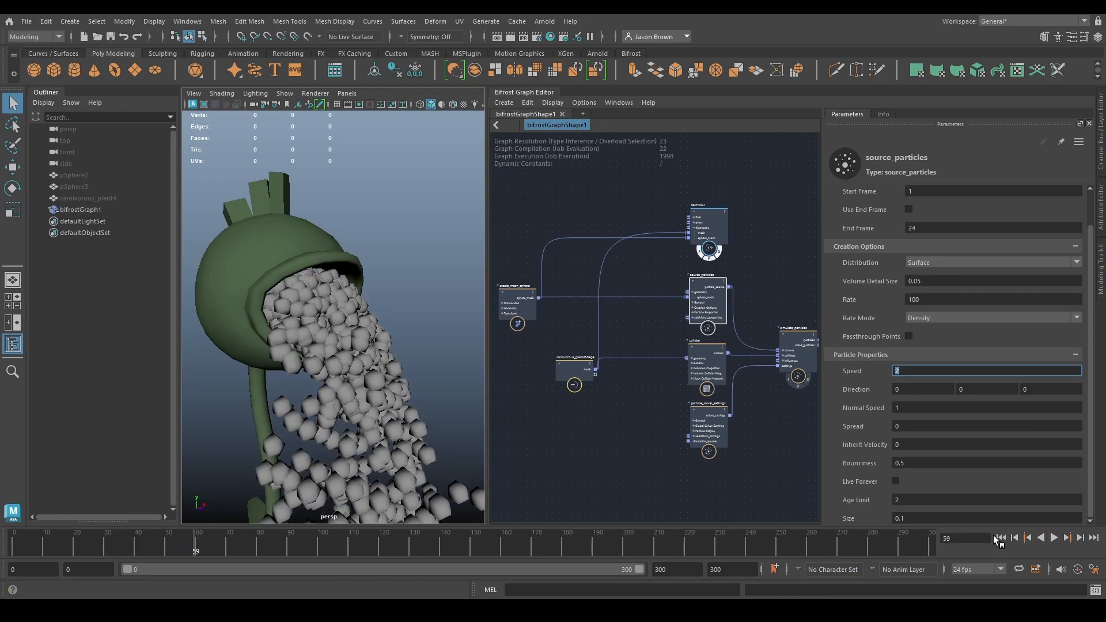
left_click(1001, 538)
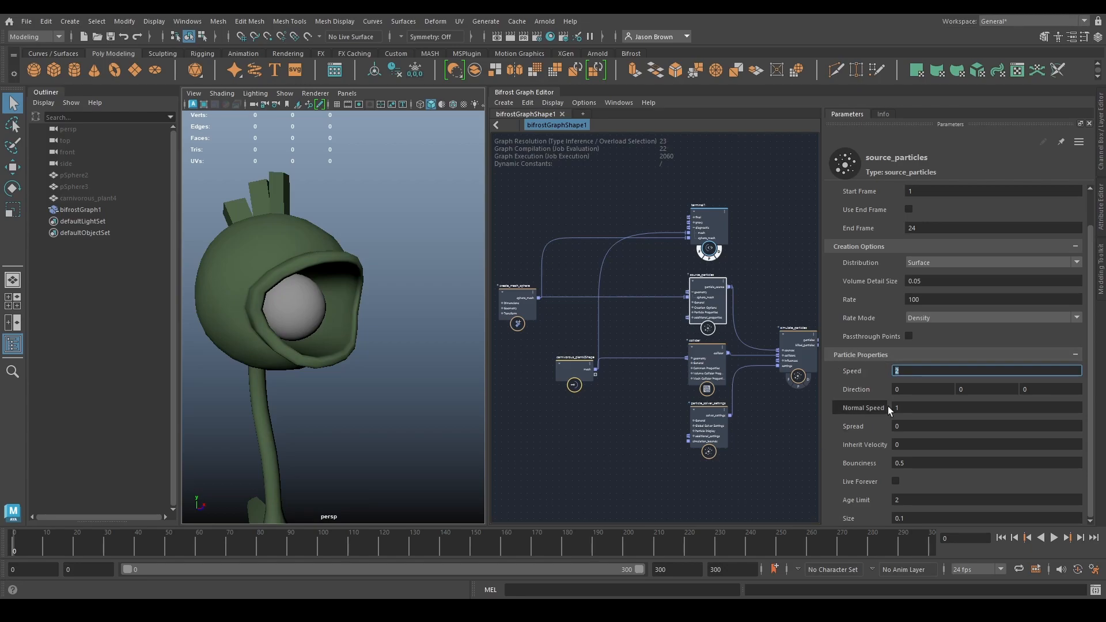
- Set the Z Direction of source_particles to 1, play the simulation, and view the emission from the side
left_click(1050, 391)
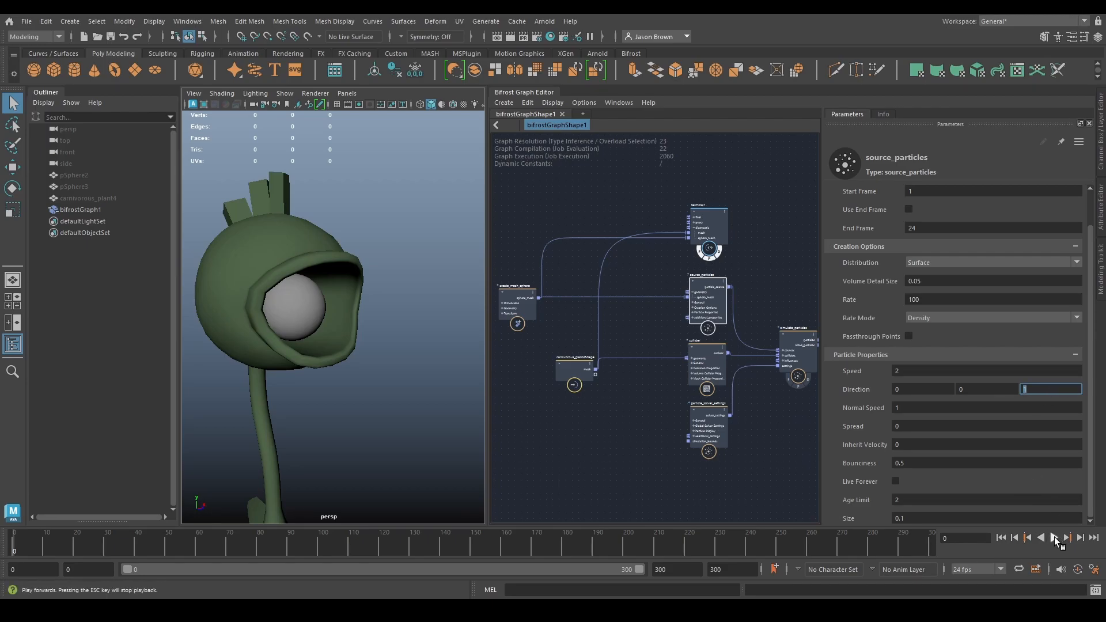
left_click(1055, 537)
left_click(1053, 540)
left_click_drag(193, 354, 254, 358, "alt")
right_click_drag(254, 358, 236, 360, "alt")
middle_click_drag(322, 360, 279, 345, "alt")
mouse_move(279, 346)
right_mouse_down("alt")
mouse_move(128, 316)
mouse_move(277, 361)
right_mouse_up("alt")
middle_click_drag(253, 358, 301, 449, "alt")
left_click_drag(302, 449, 328, 452, "alt")
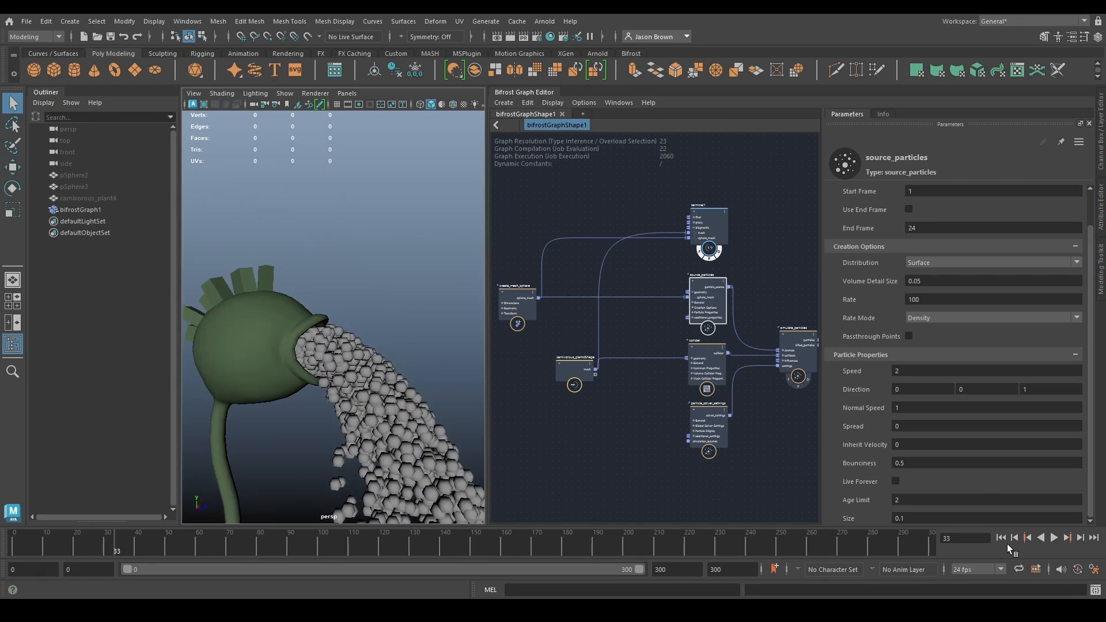
- Try a Normal Speed of 10 on source_particles, play the simulation from the start, and rewind it
left_click(1001, 537)
left_click(879, 409)
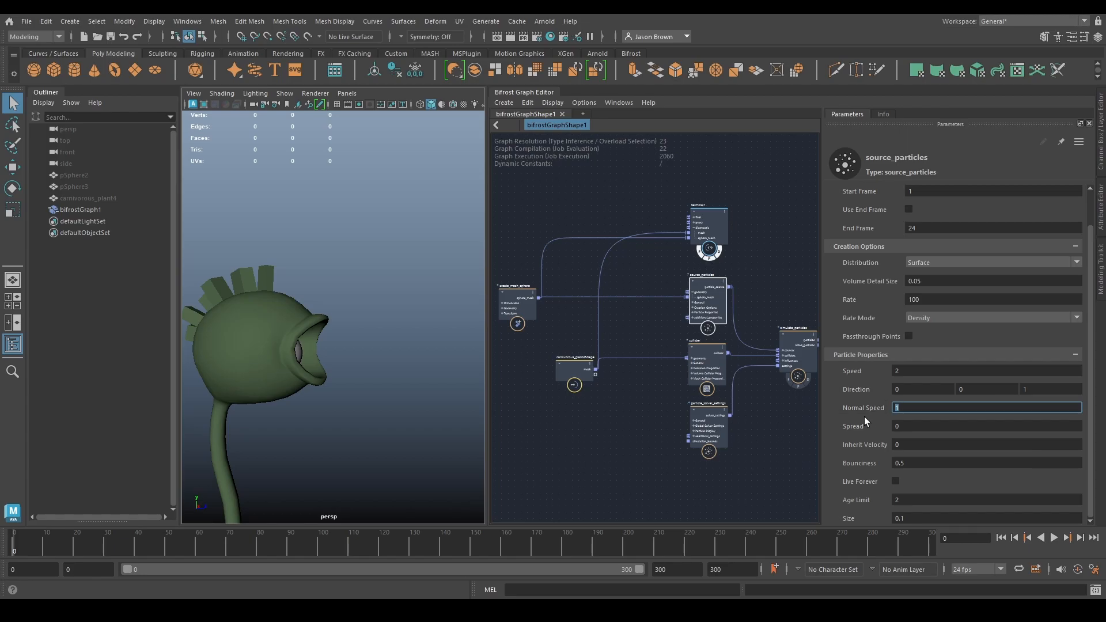
left_click_drag(374, 367, 312, 370, "alt")
left_click(926, 409)
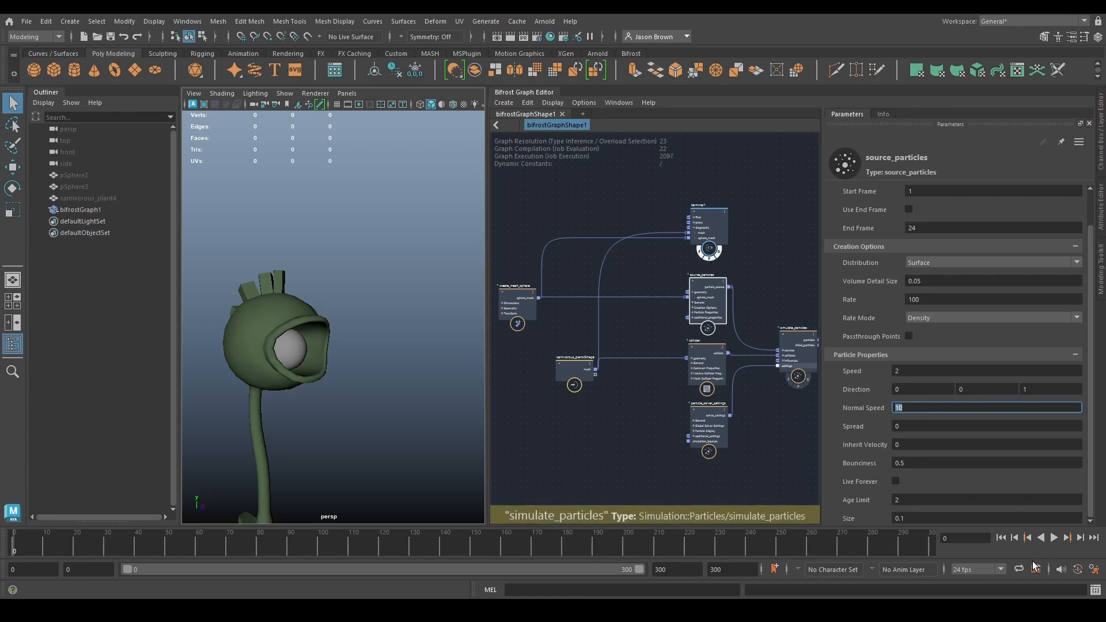
left_click(1054, 538)
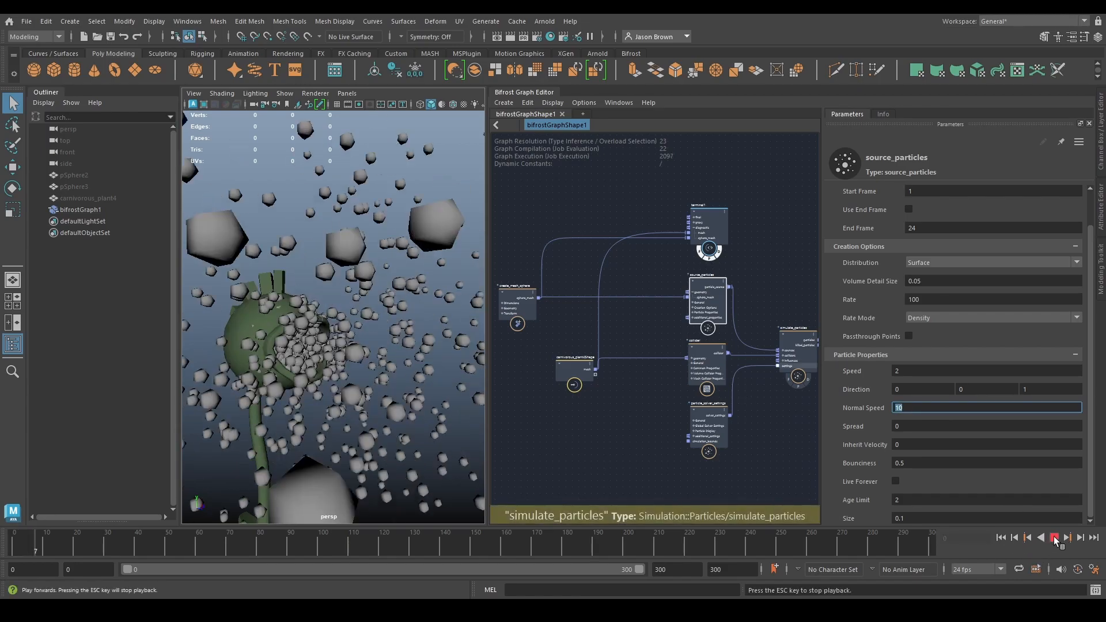
left_click(1000, 537)
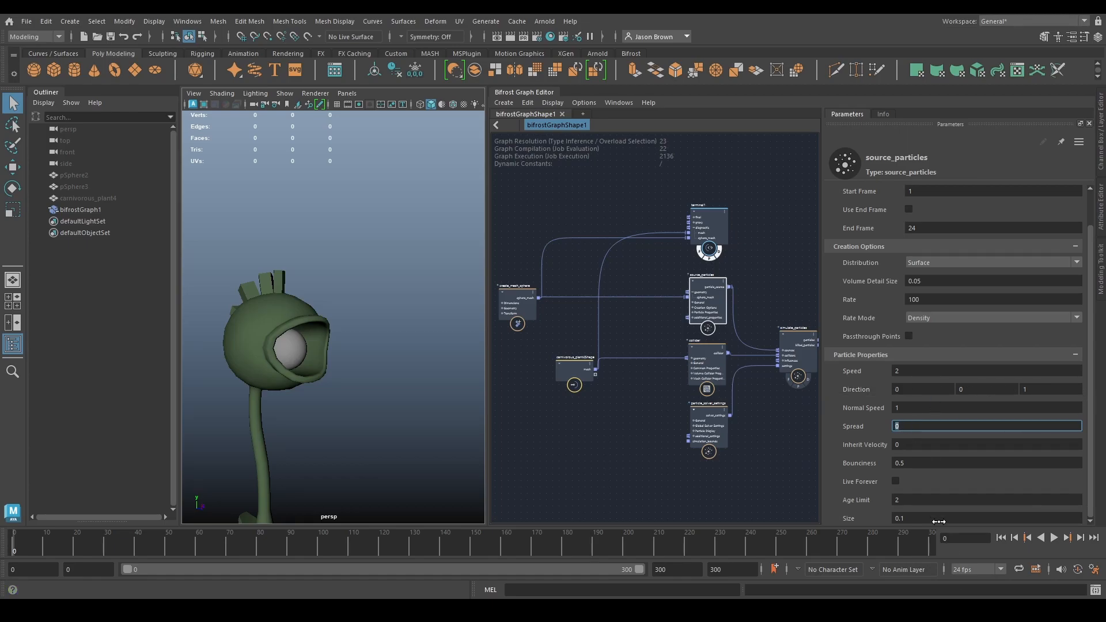
- Set the source_particles Normal Speed to 1 and Spread to 0.2, and play the simulation
left_click(1053, 538)
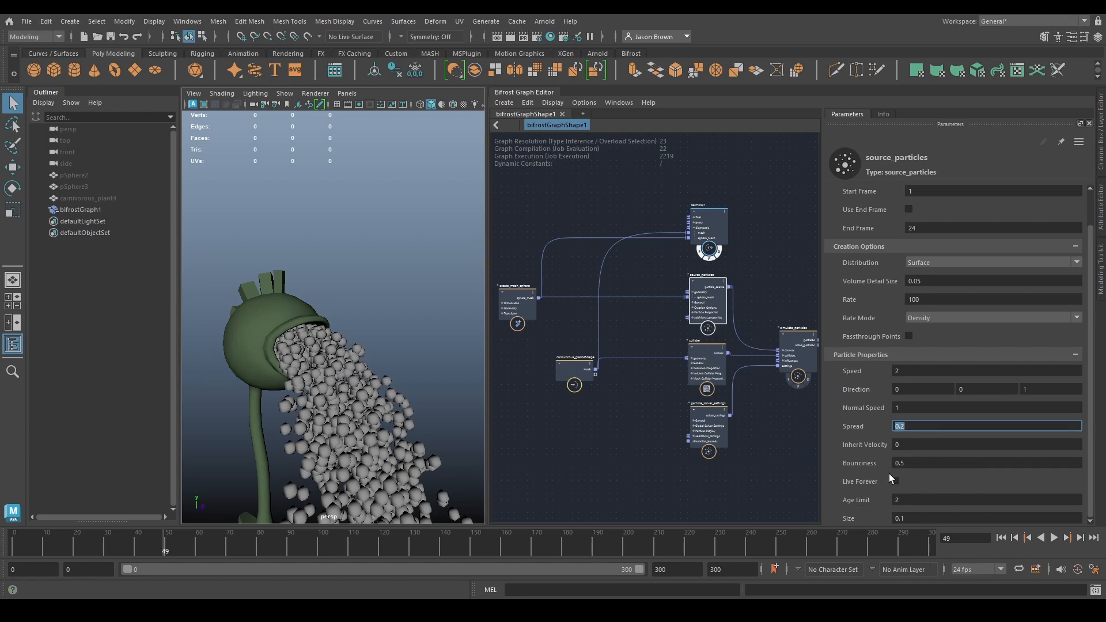
left_click(924, 499)
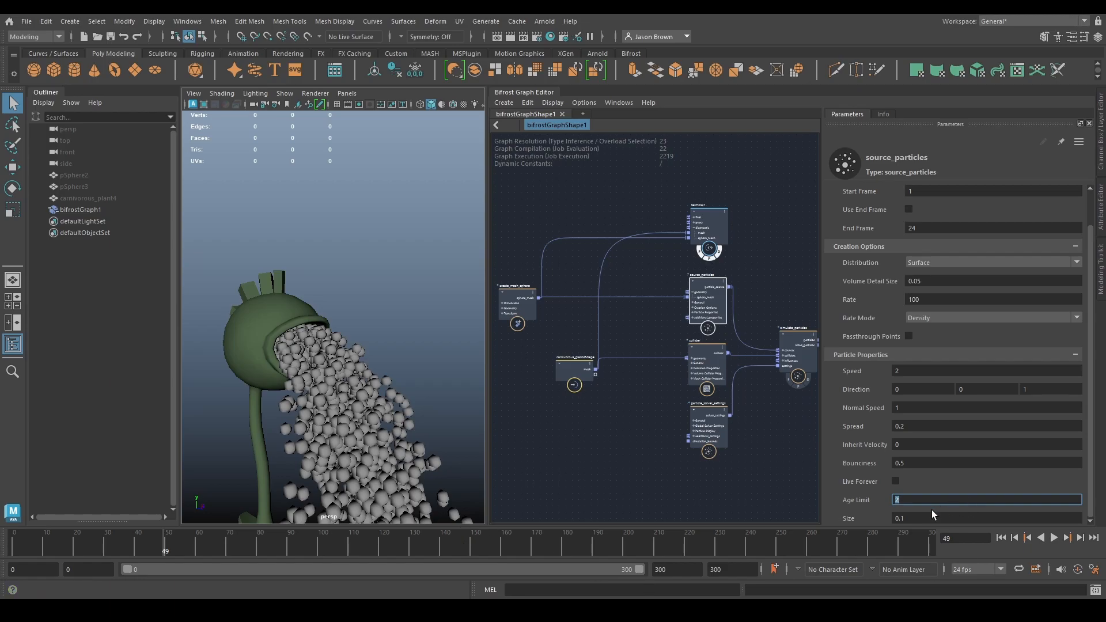
- Set the source_particles End Frame to 49, enable Use End Frame, and play the simulation from the start
left_click(925, 228)
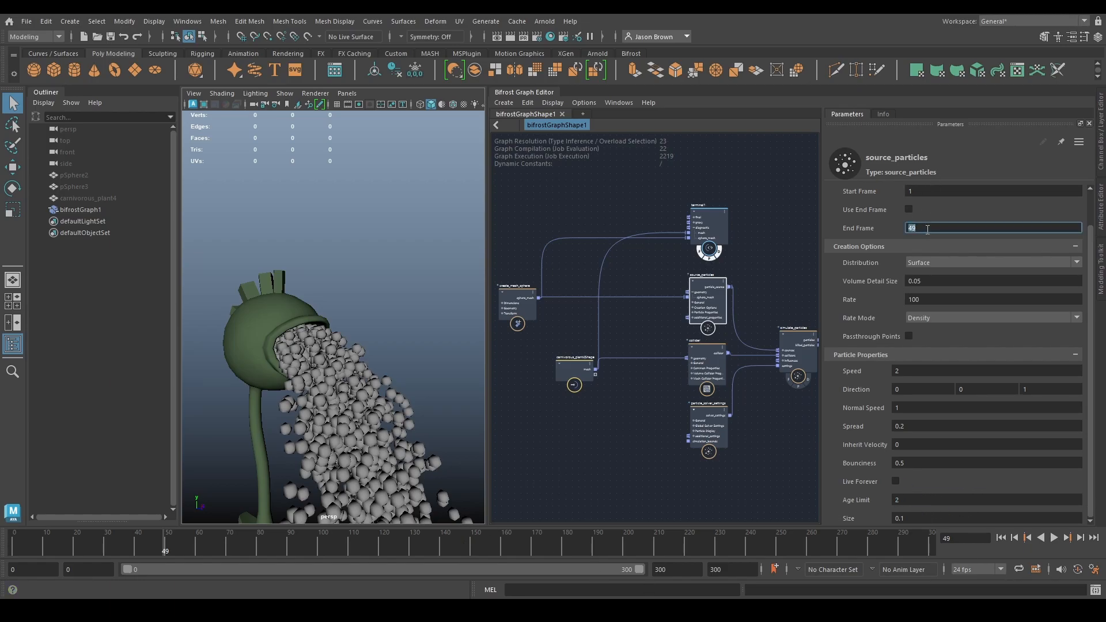
left_click(907, 209)
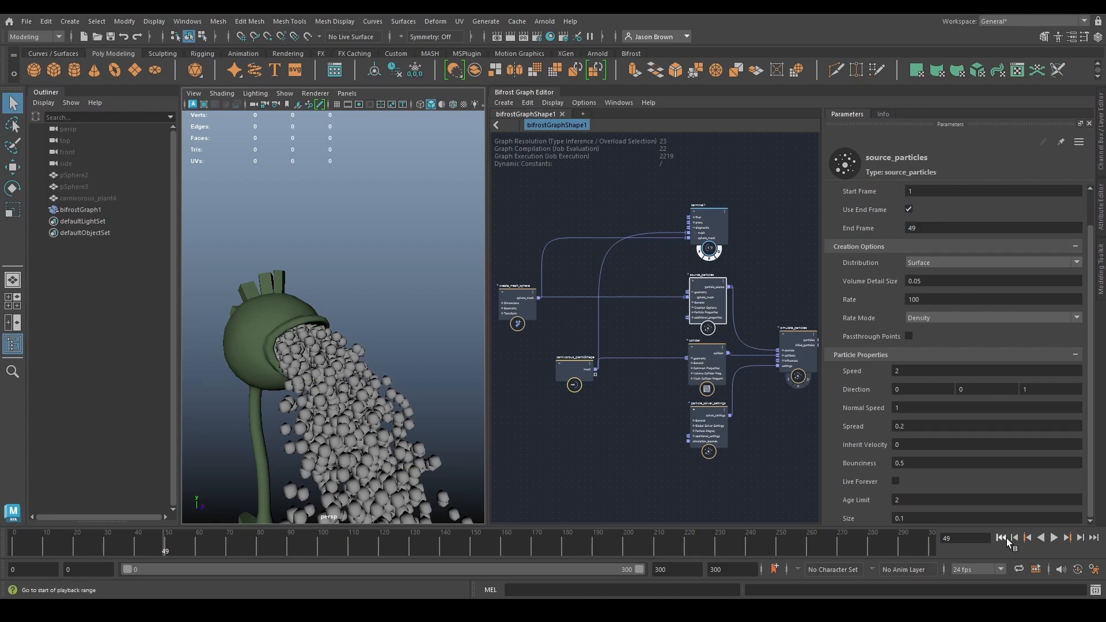
left_click(998, 539)
left_click(1054, 538)
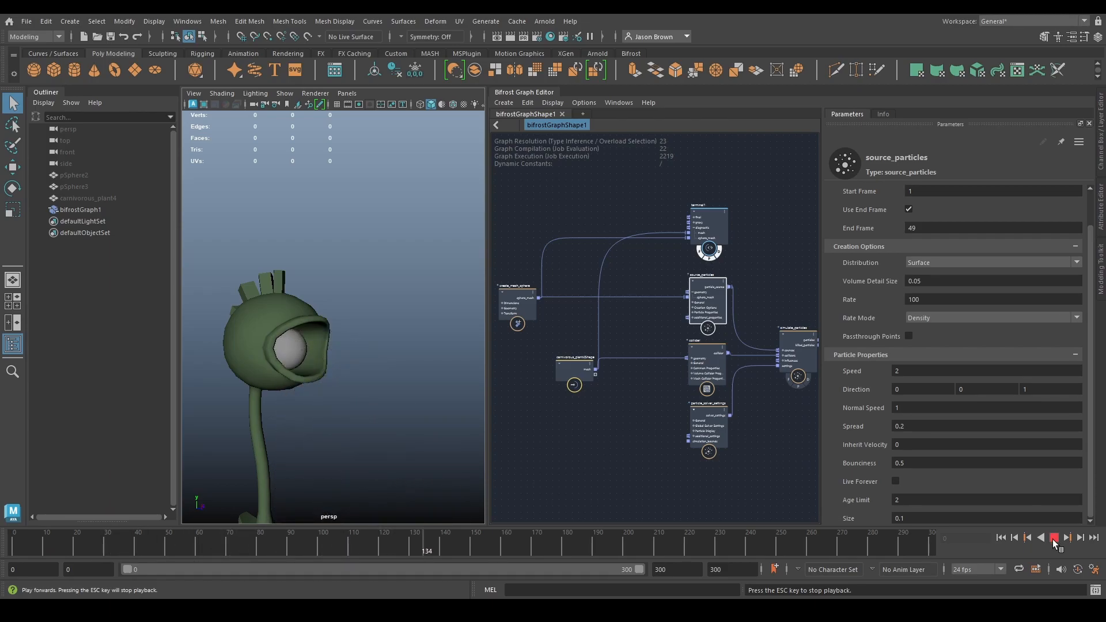
left_click(1053, 538)
left_click(1001, 538)
- Try an Age Limit of 1 on source_particles, play the simulation, and rewind it
double_click(917, 500)
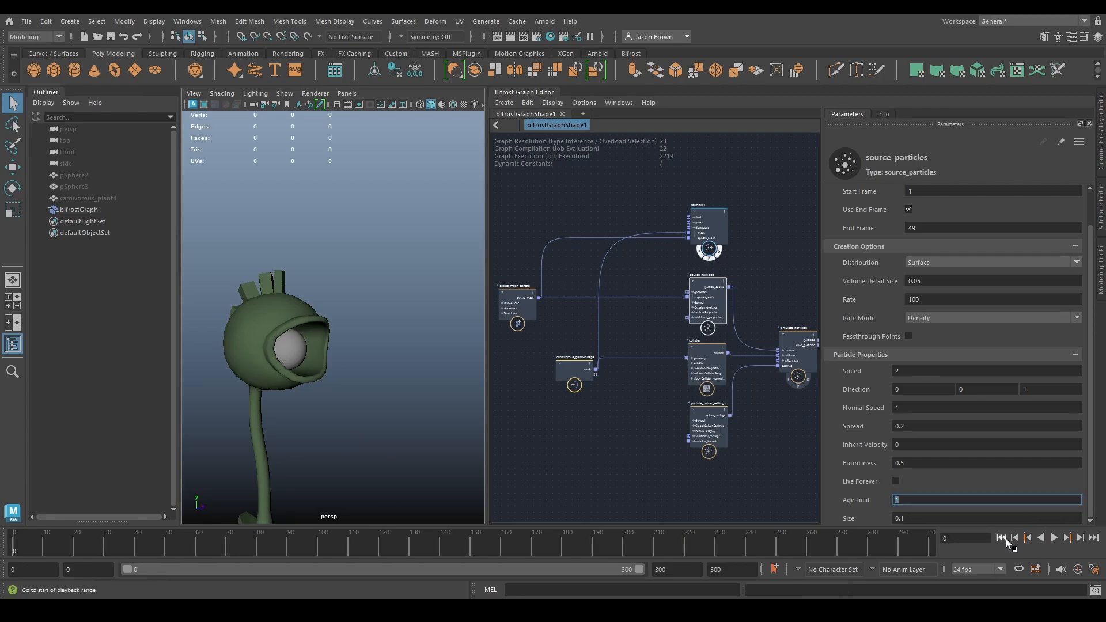
left_click(1054, 538)
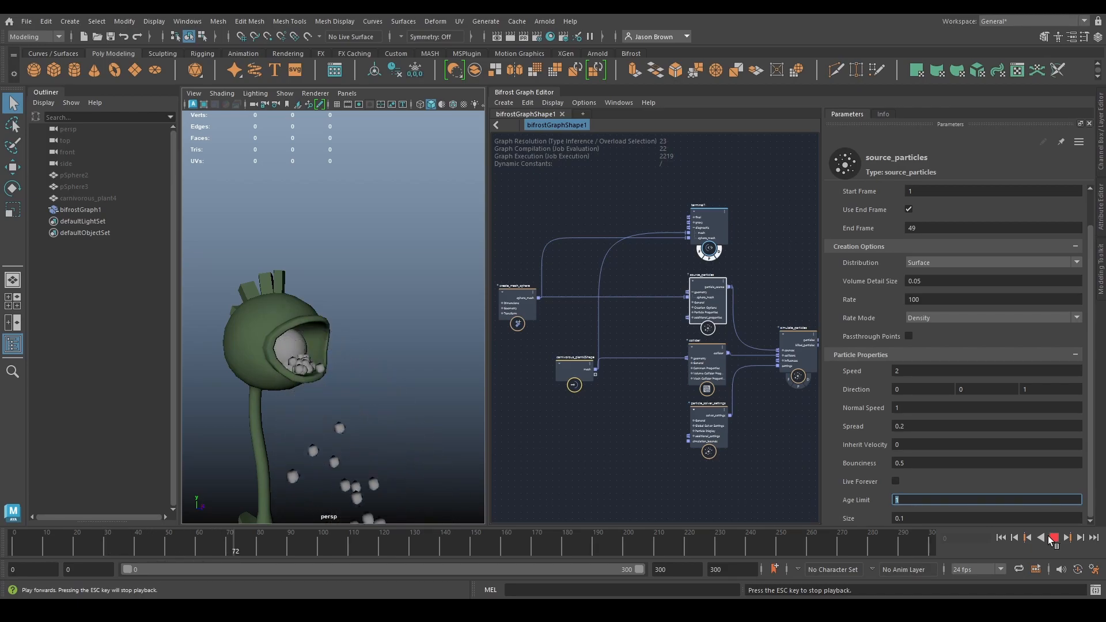
left_click(1040, 538)
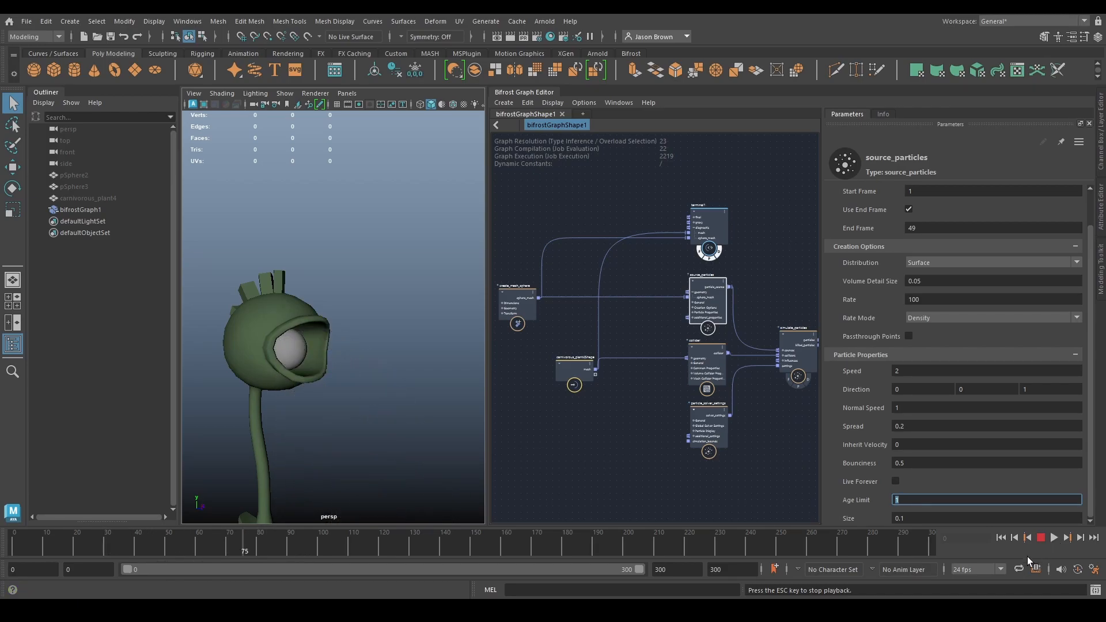
key("Escape")
left_click(1001, 537)
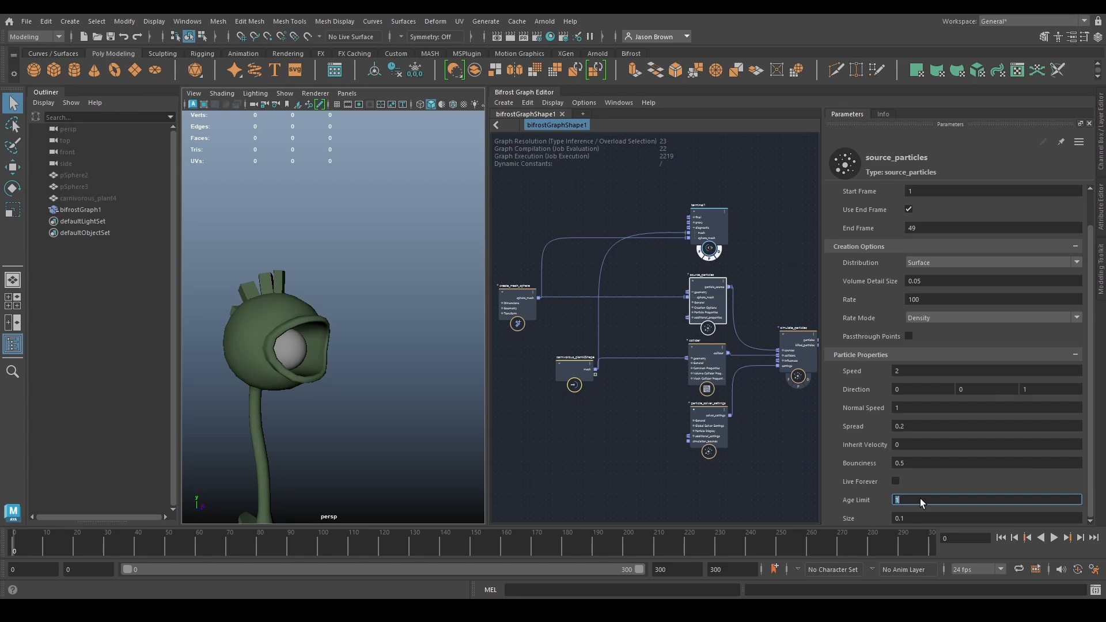
- Set the source_particles Age Limit to 10 and Size to 0.05, and play the simulation
left_click(894, 484)
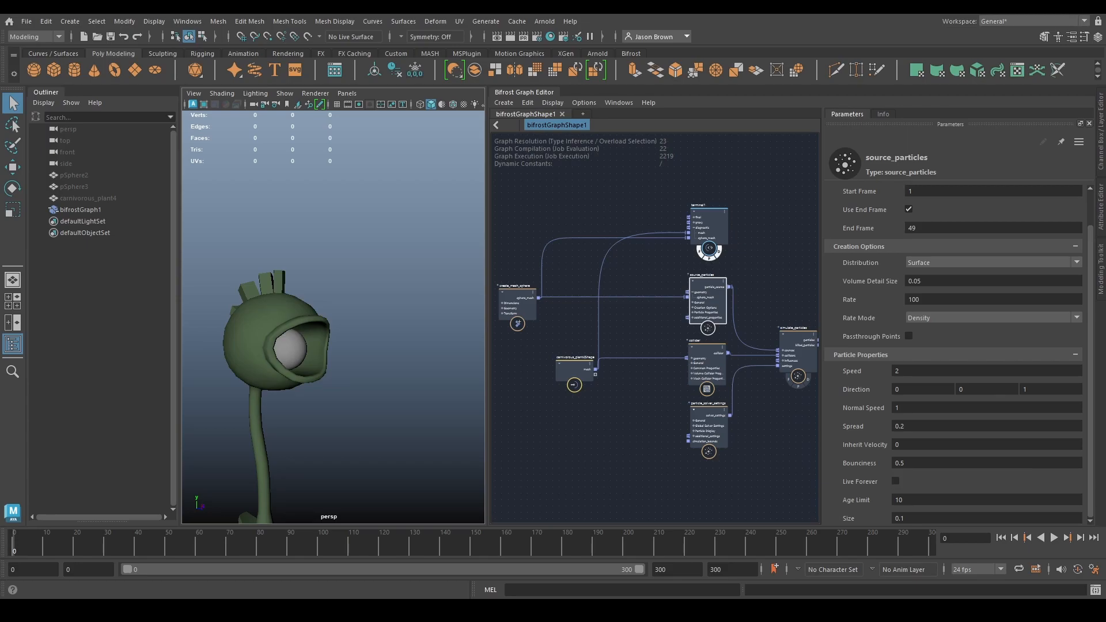
left_click_drag(916, 515, 942, 516)
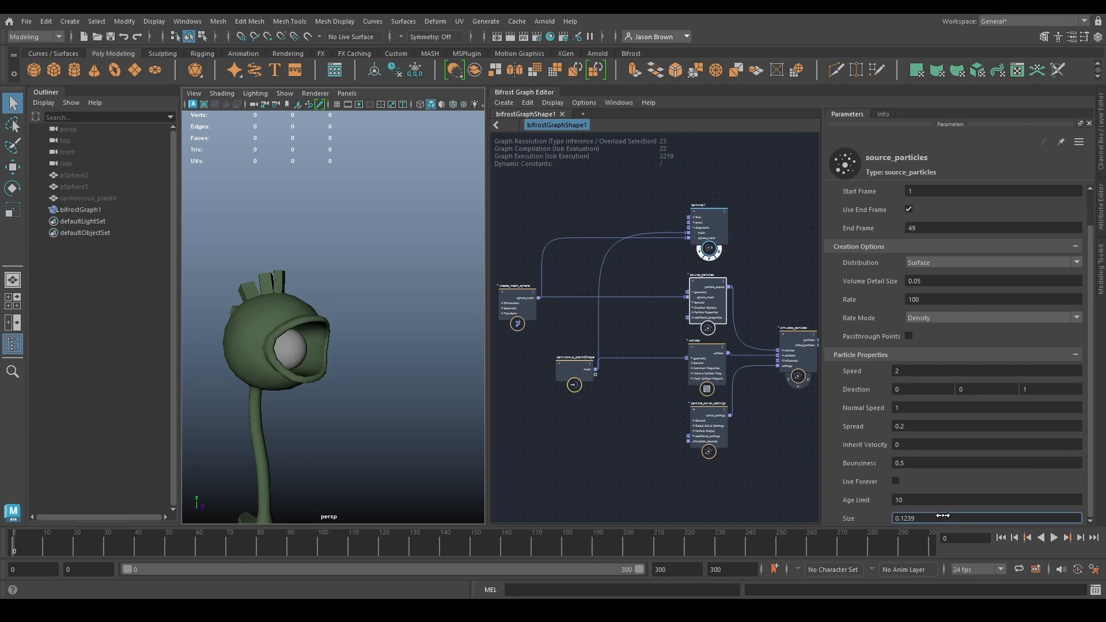
left_click(965, 514)
type("0.05")
left_click(1054, 537)
left_click(1054, 537)
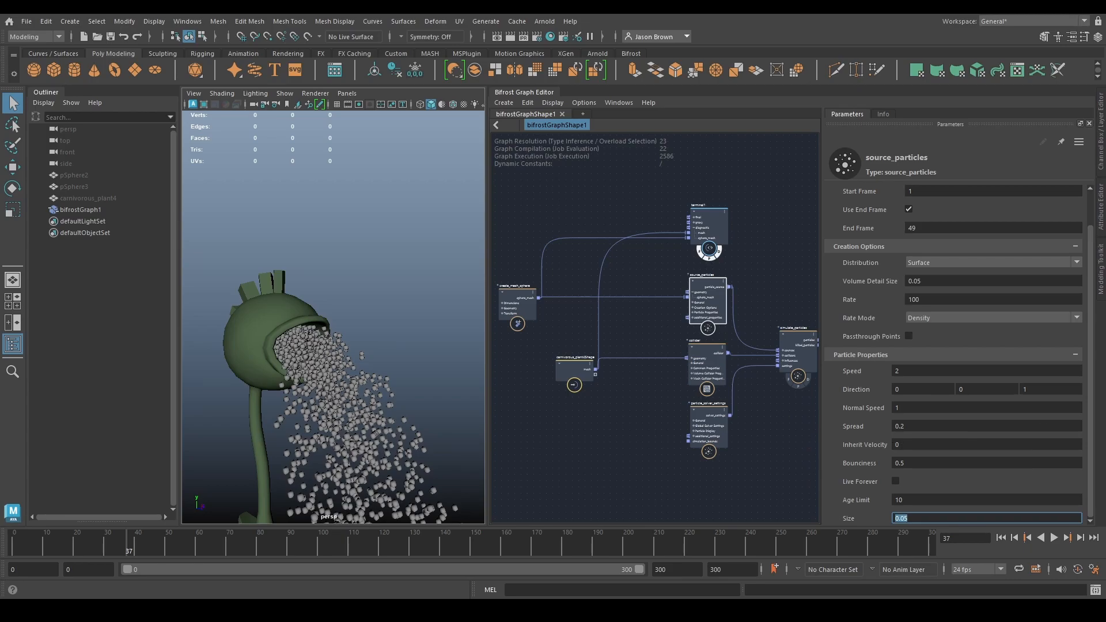
left_click(908, 519)
- Insert an assign_diagnostic_material node on the connection between simulate_particles and its terminal
middle_click_drag(794, 309, 606, 303, "alt")
scroll(647, 320, "up", 2)
middle_click_drag(713, 321, 702, 317, "alt")
left_click_drag(689, 313, 779, 310)
middle_click_drag(709, 375, 712, 378, "alt")
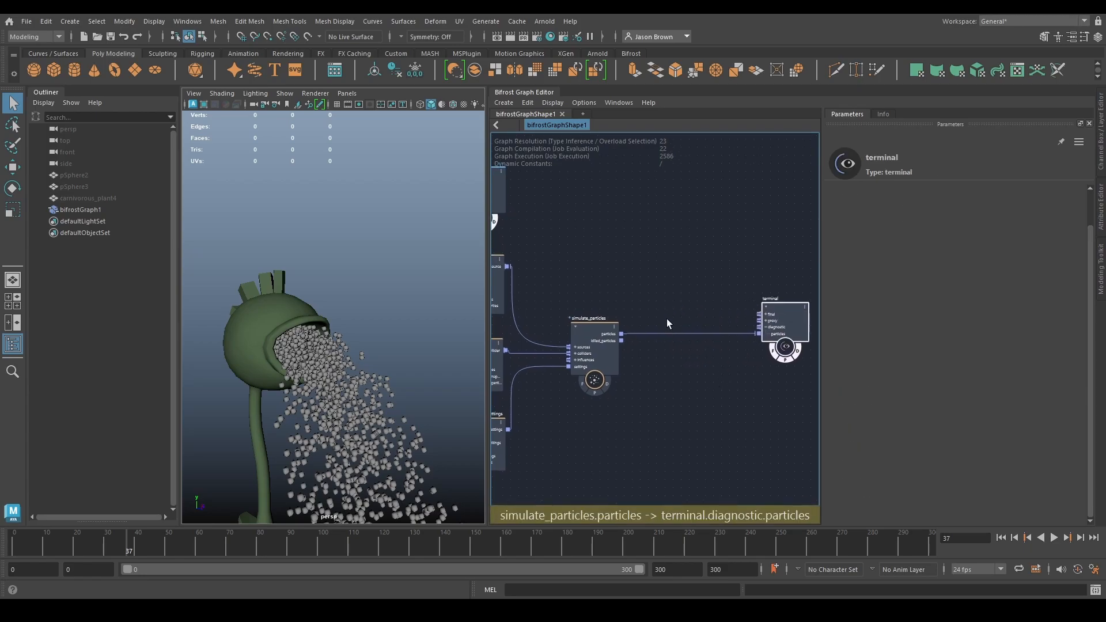
left_click(673, 332)
key("Tab")
type("assign")
key("Down")
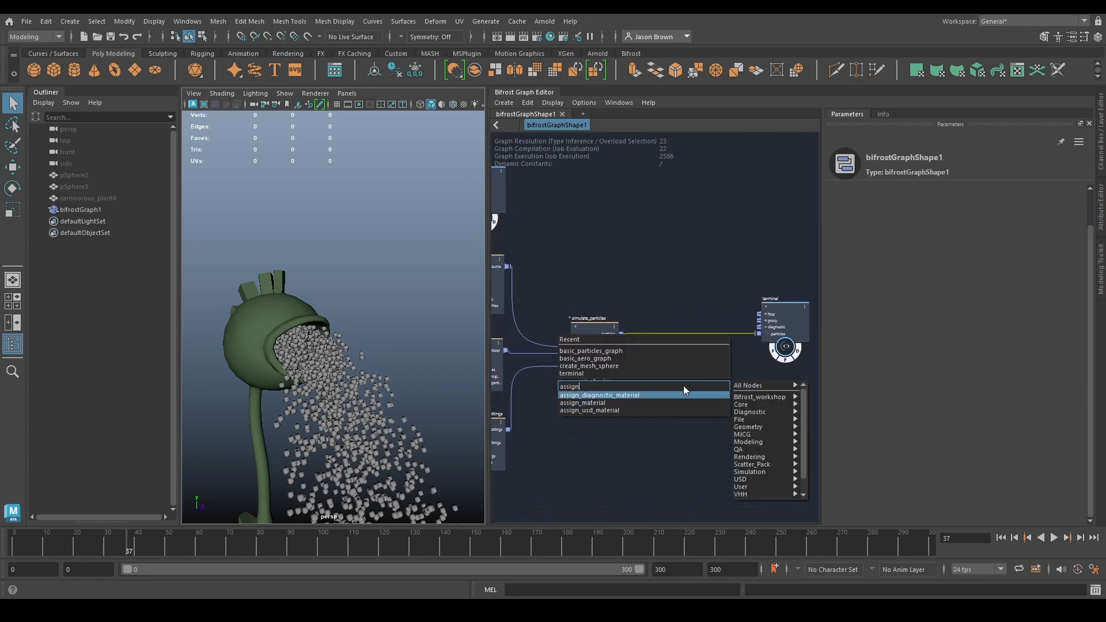
key("Return")
left_click_drag(675, 413, 669, 341)
- Set the emission_color value type of assign_diagnostic_material to Math::float3 and its color to 1, 1, 0
right_click(680, 350)
mouse_move(719, 369)
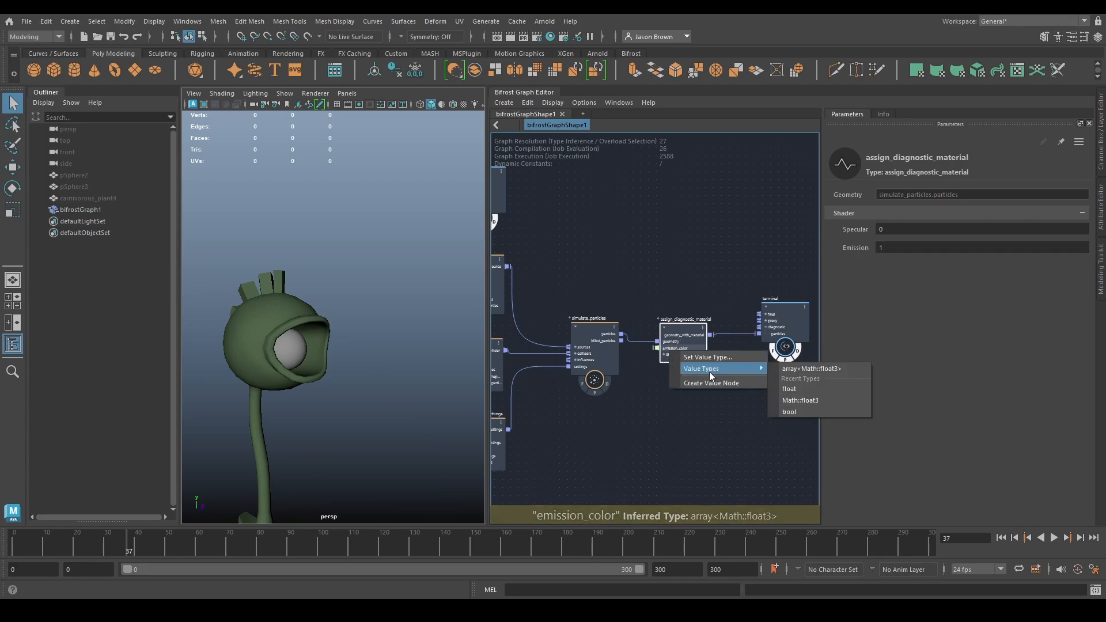
left_click(813, 401)
left_click(929, 213)
type("1")
key("Tab")
type("1")
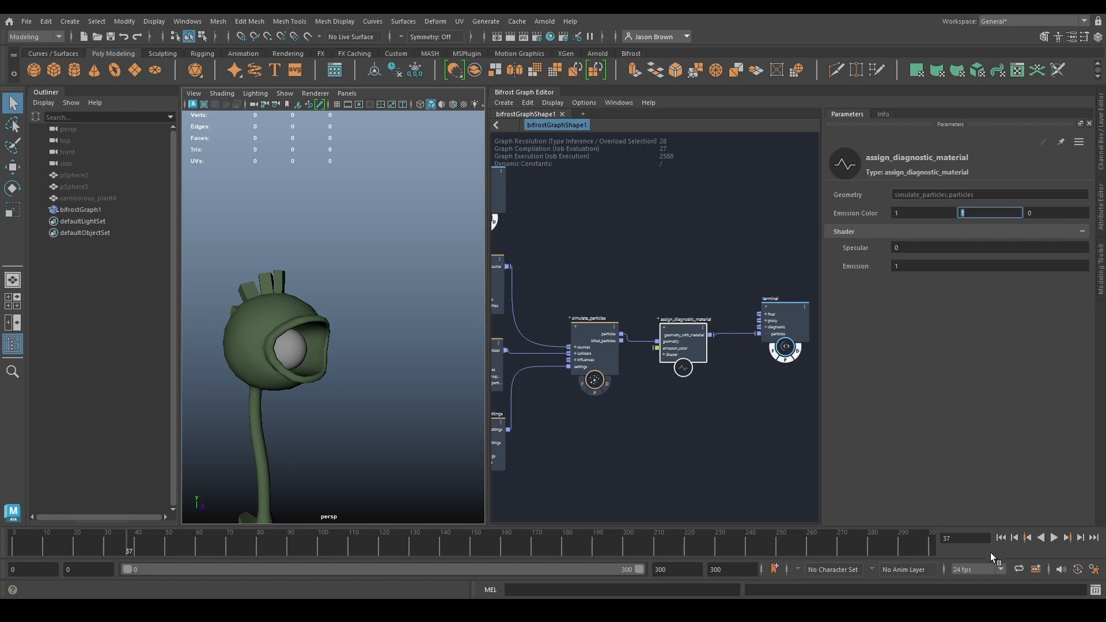
- Play the simulation from the start and examine the recolored particles around the whole plant
left_click(1000, 537)
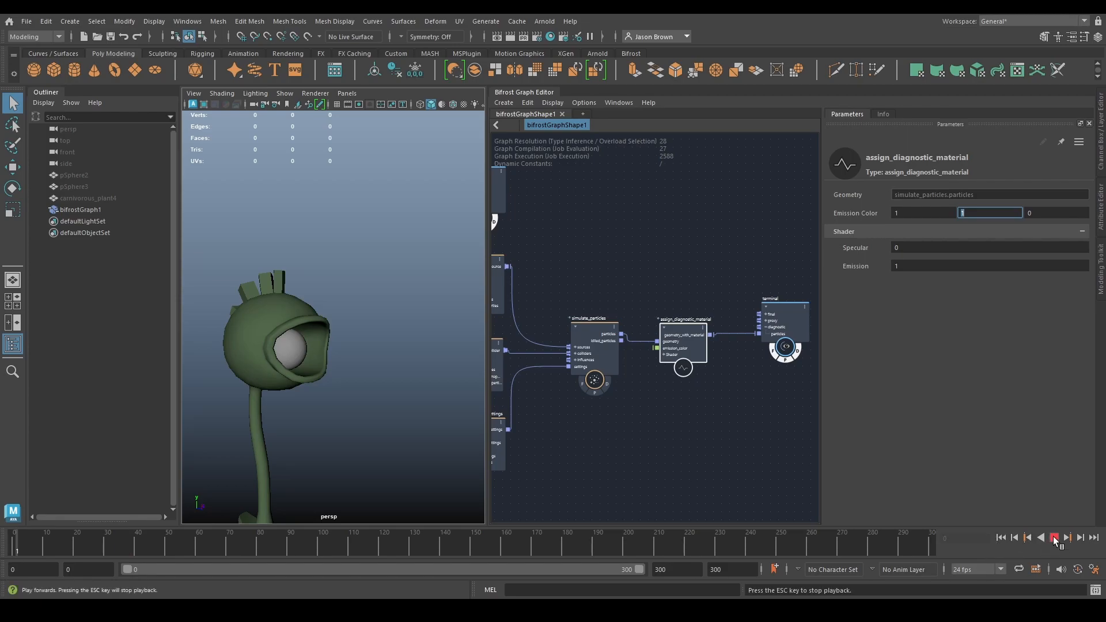
left_click(1054, 537)
left_click_drag(216, 291, 301, 244, "alt")
right_click_drag(301, 244, 219, 300, "alt")
left_click_drag(349, 351, 385, 352, "alt")
- Set the Y value of the Gravity Vector in particle_solver_settings to 0, keeping Gravity enabled
middle_click_drag(555, 375, 762, 402, "alt")
left_click_drag(736, 237, 646, 325)
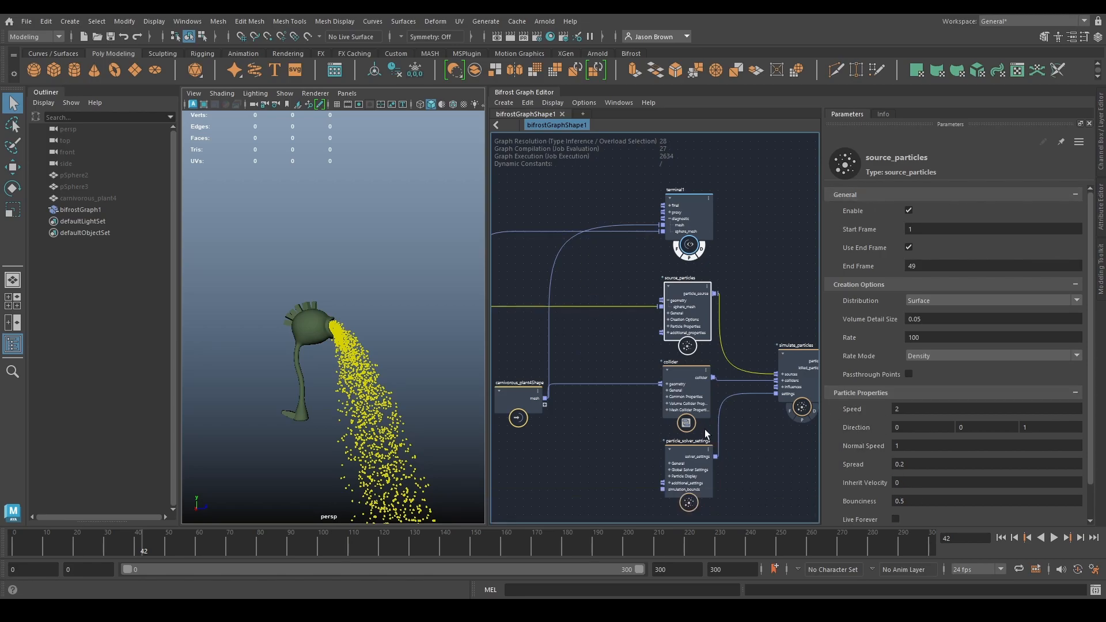
left_click(676, 453)
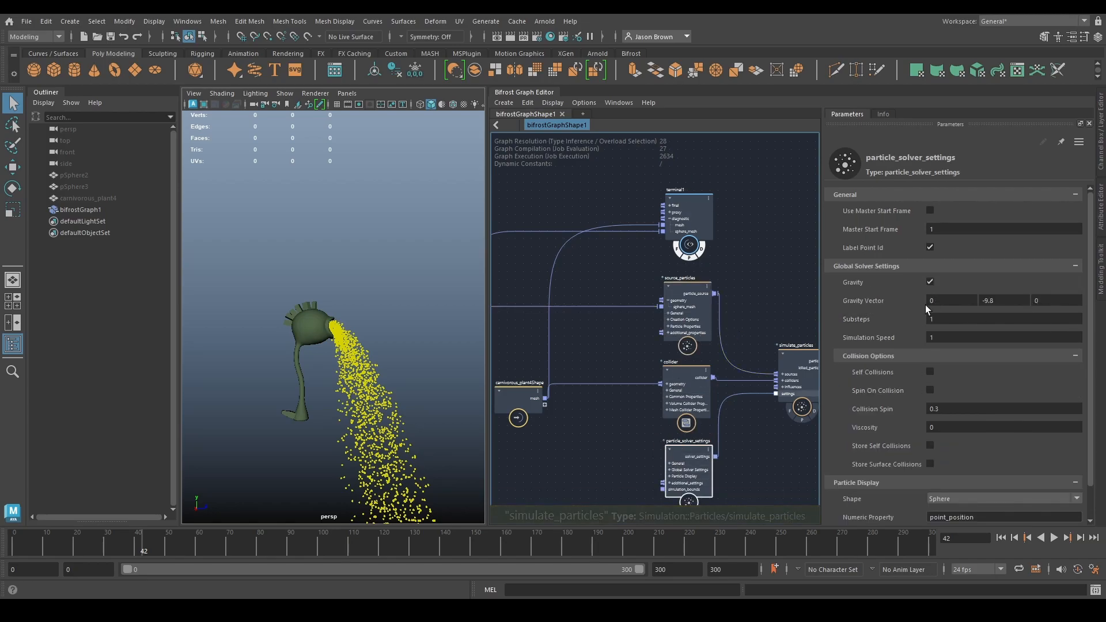
left_click(1004, 300)
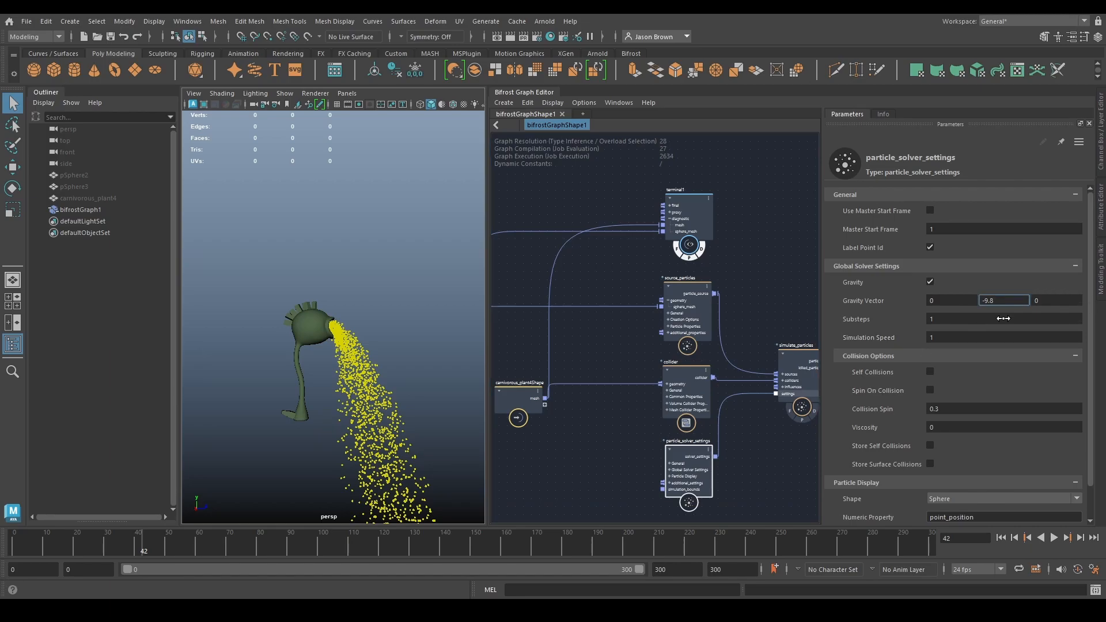
left_click(1002, 300)
left_click(925, 279)
left_click(929, 283)
left_click(1005, 300)
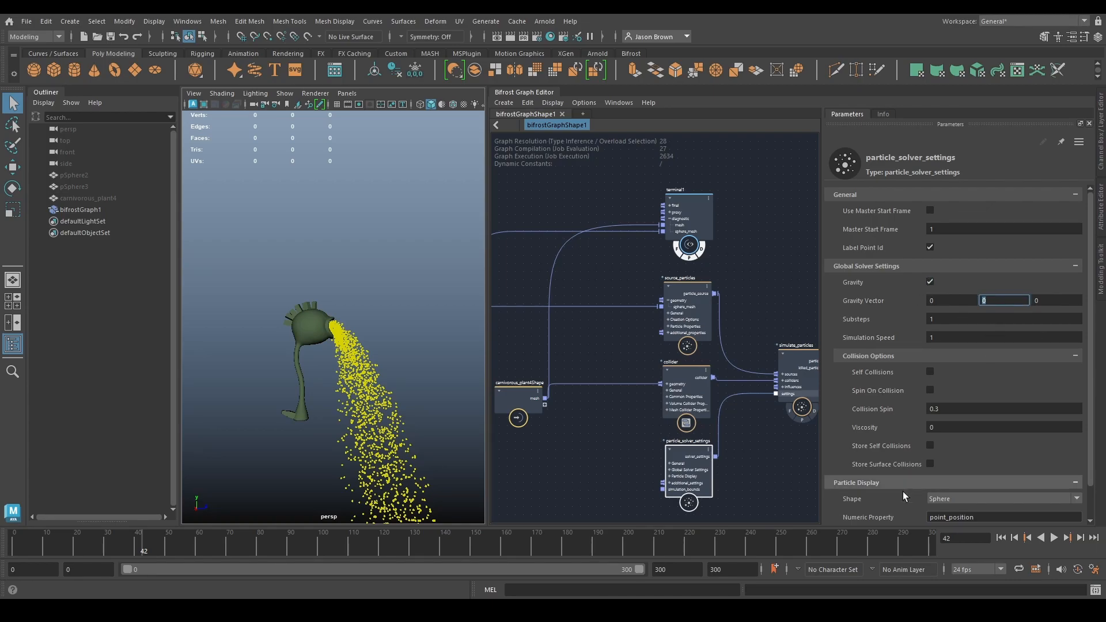
- Play the zero-gravity simulation from the start and inspect the particle spread from several angles
left_click(1001, 536)
left_click(1052, 537)
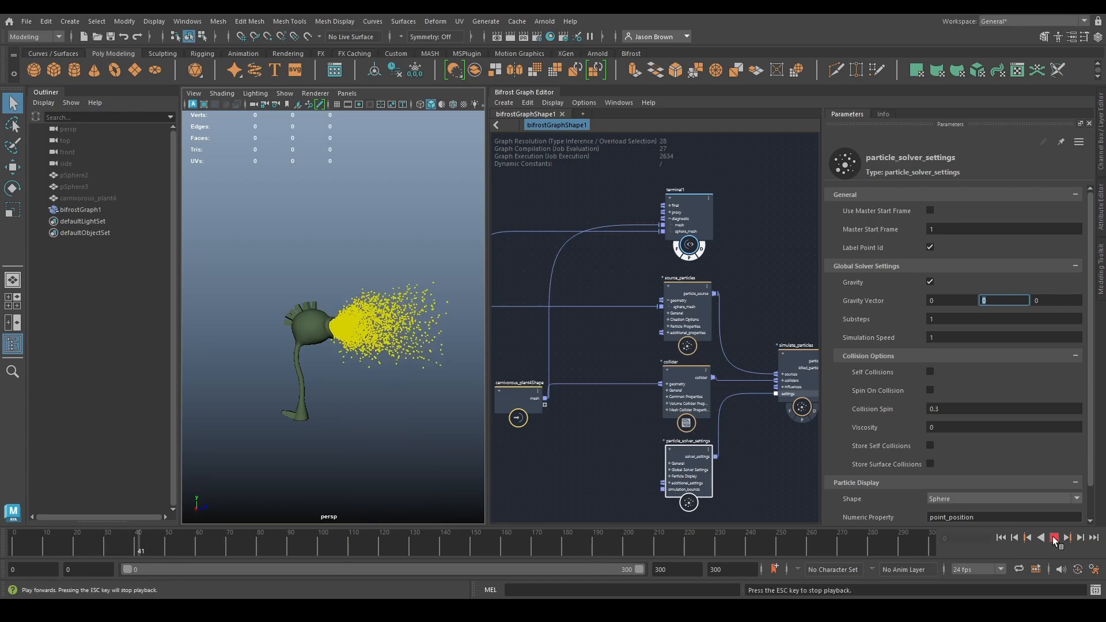
left_click(1052, 537)
left_click_drag(402, 385, 417, 407, "alt")
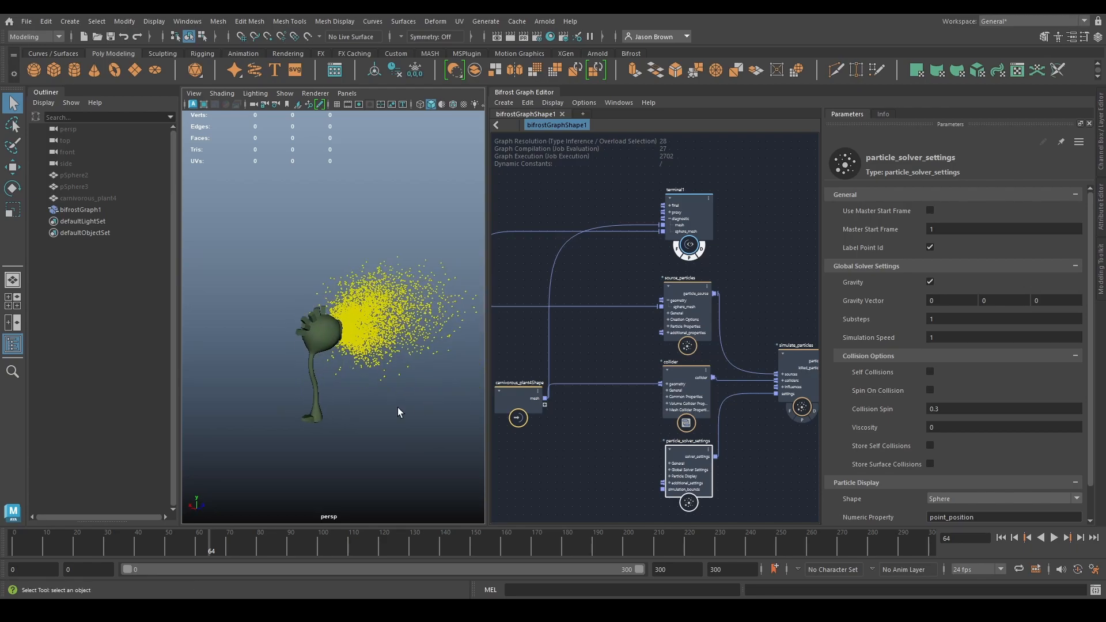
left_click_drag(452, 322, 307, 330, "alt")
scroll(315, 328, "up", 2)
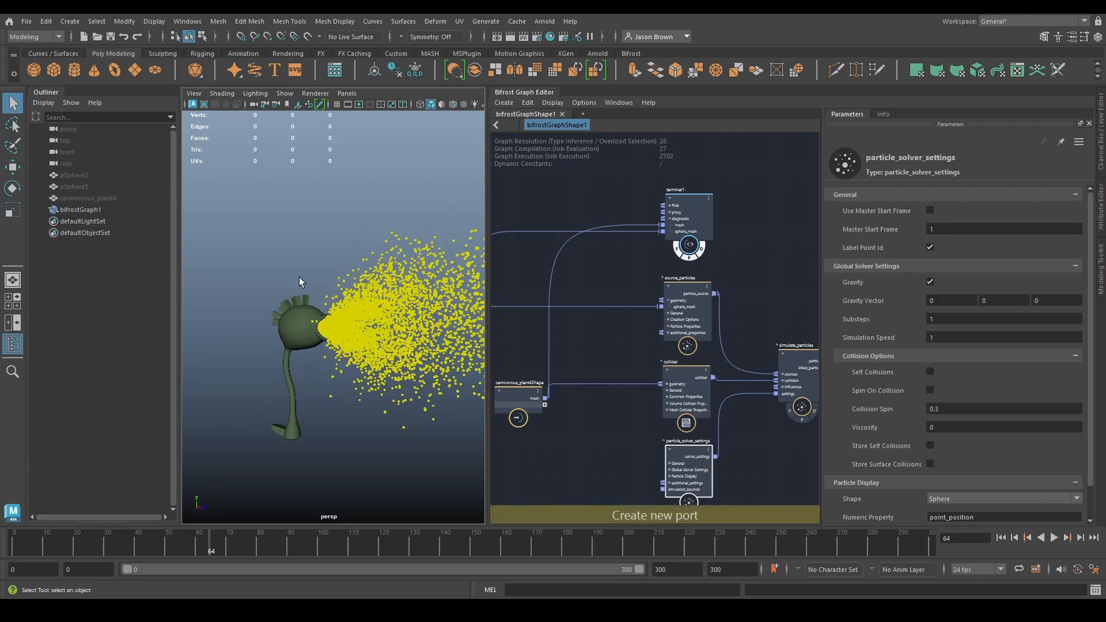
- Set the Viscosity of particle_solver_settings to 1 and play the simulation from the start
scroll(868, 391, "down", 1)
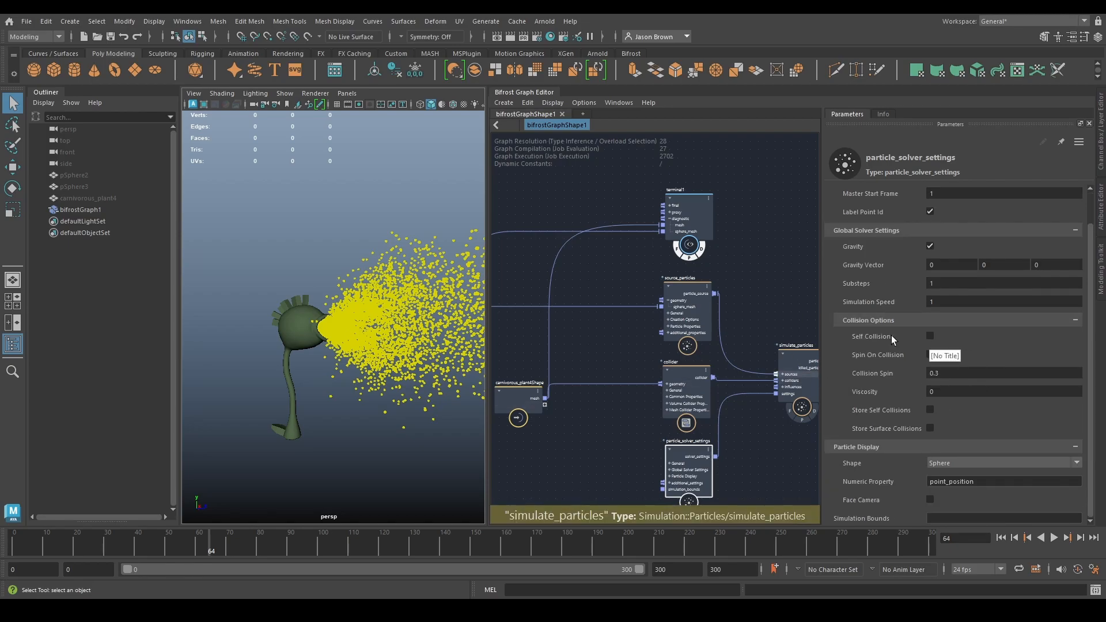
left_click(972, 392)
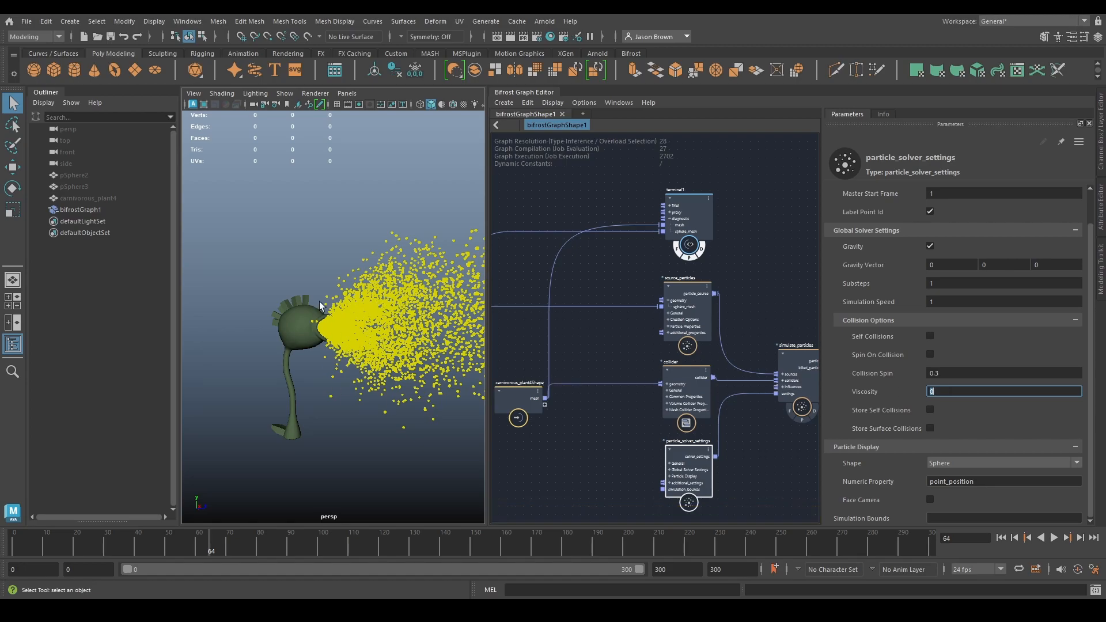
left_click(1000, 537)
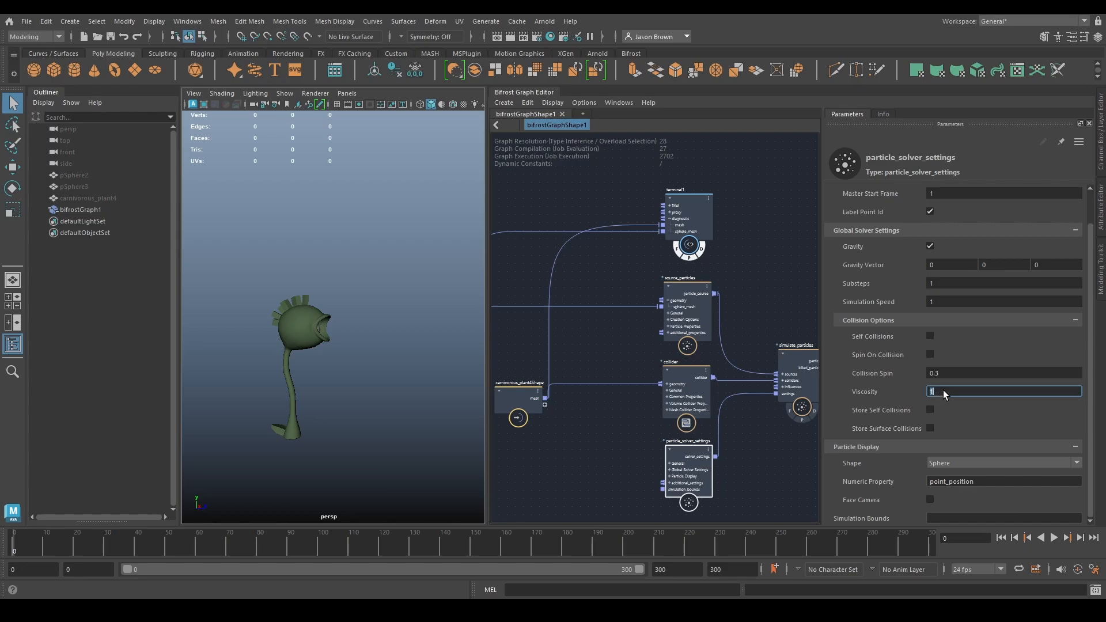
left_click(1053, 537)
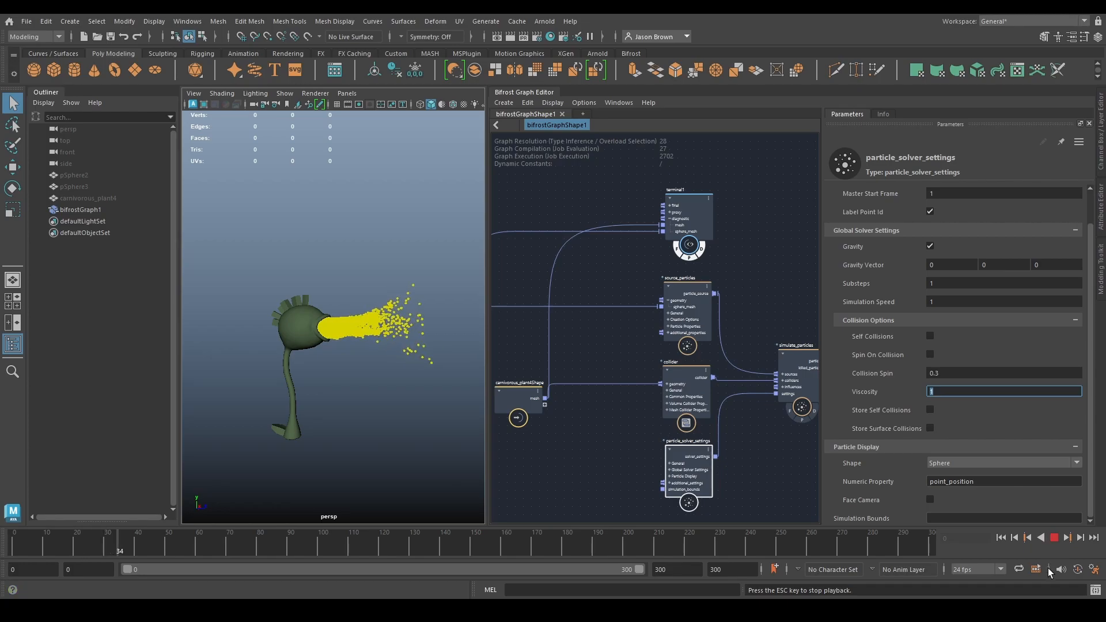
left_click(1051, 539)
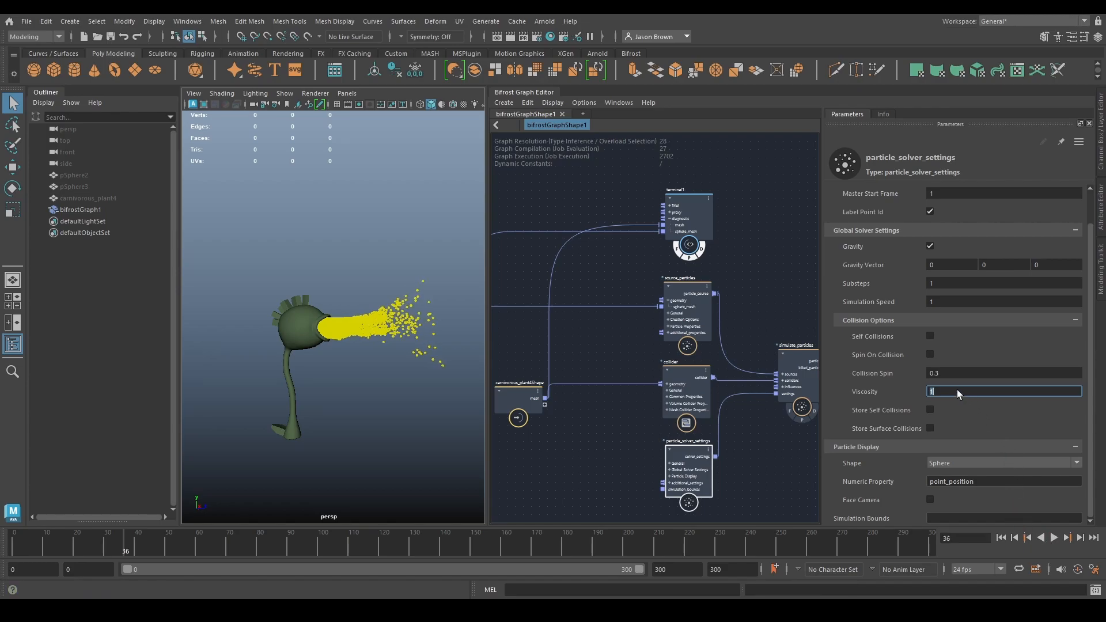
- Set the Viscosity of particle_solver_settings to 0 and the particle display Shape to Quad
type("0")
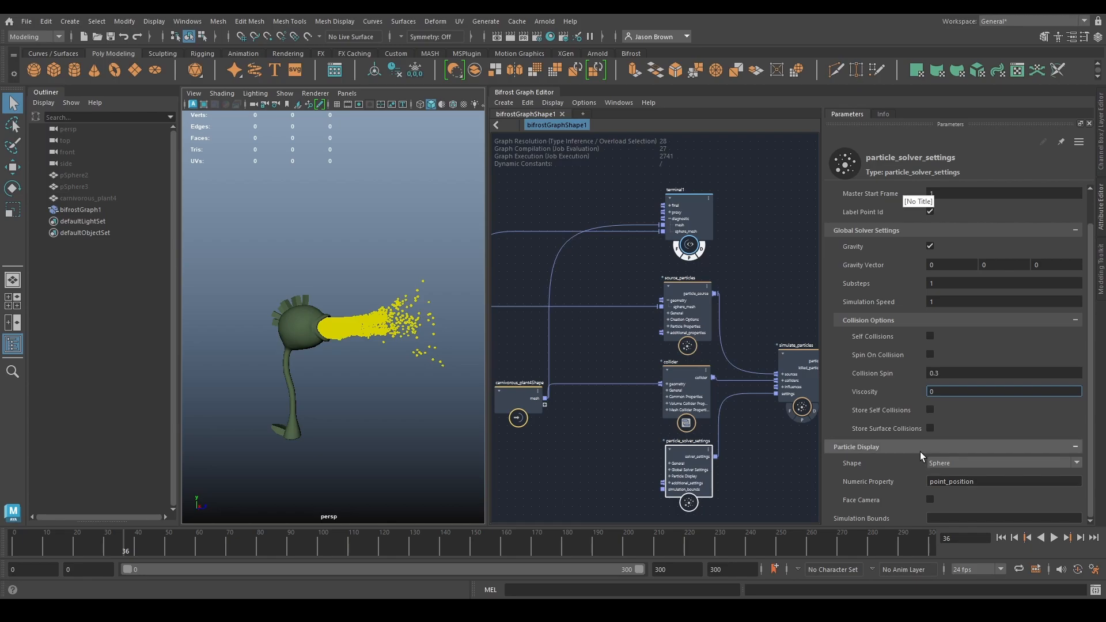
left_click(946, 463)
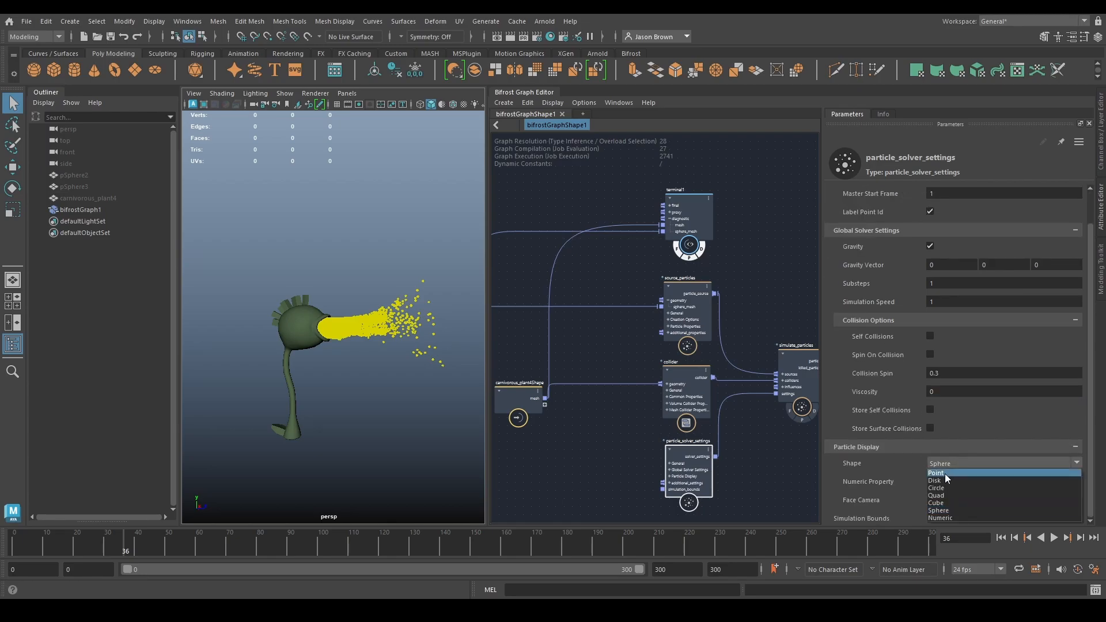
left_click(947, 495)
scroll(310, 309, "up", 5)
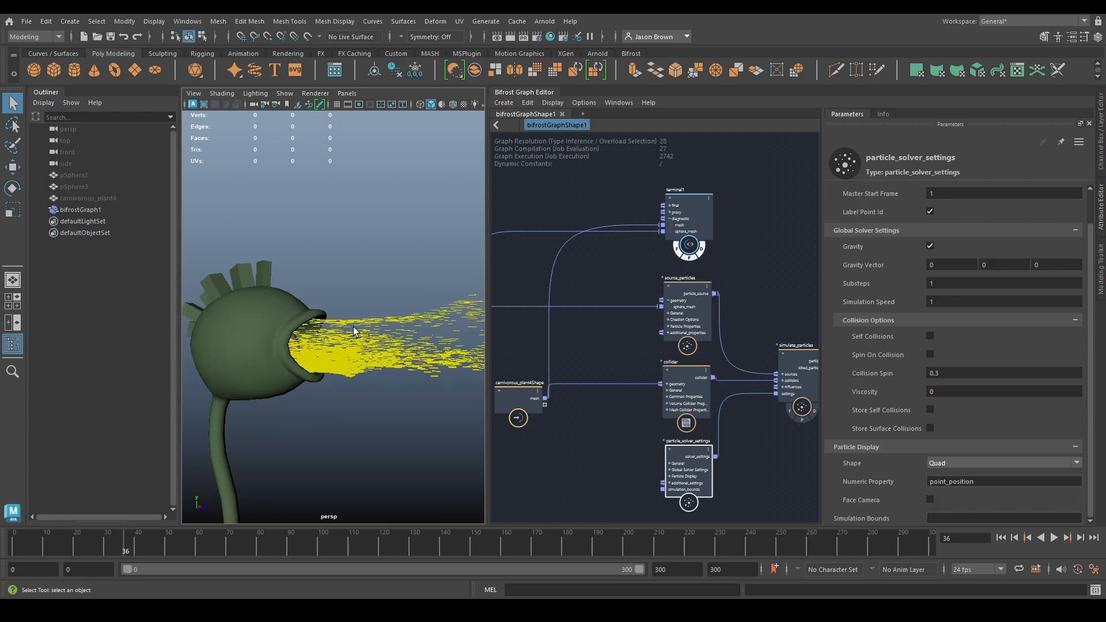
- Change the particle display Shape to Cube and return to the start of the timeline
left_click(949, 463)
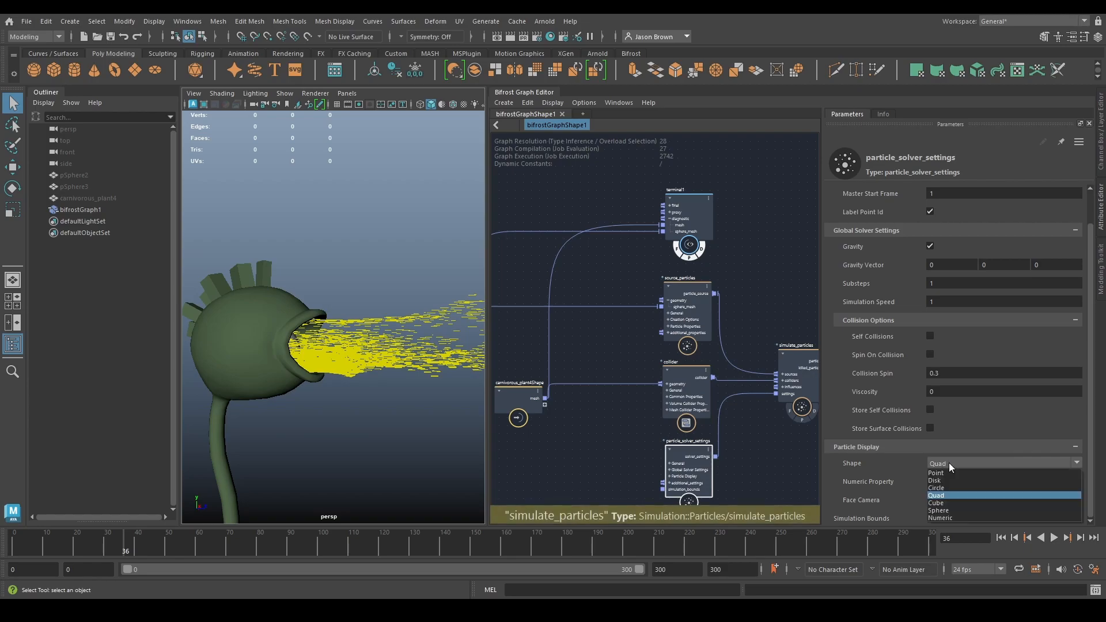
left_click(952, 502)
left_click_drag(443, 374, 467, 386, "alt")
left_click(1001, 537)
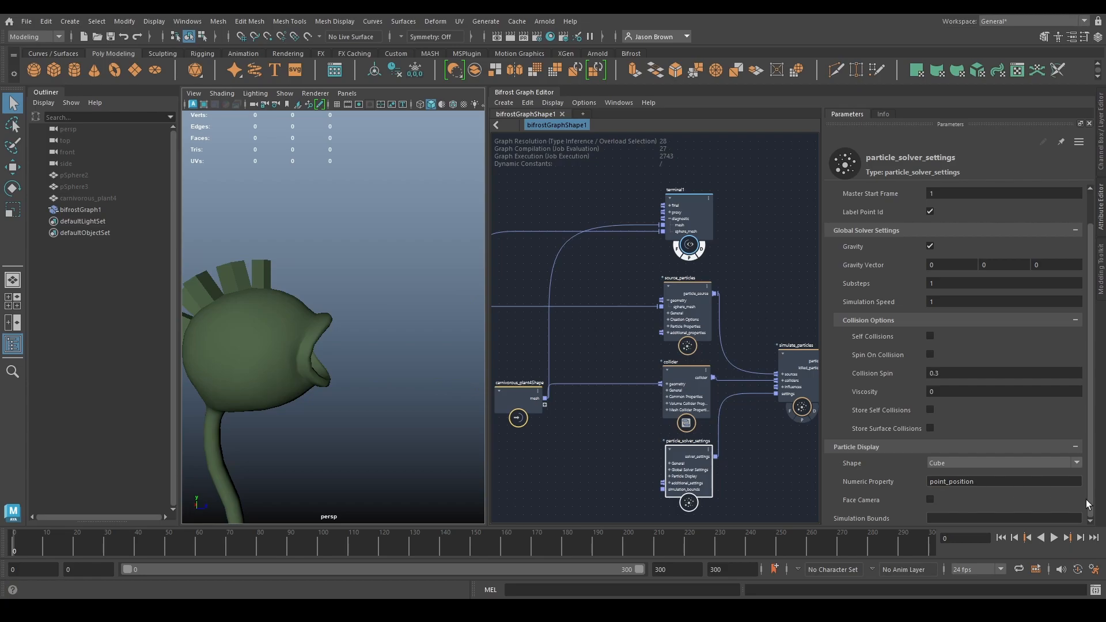
- Set the Rate Mode of source_particles to Count and its Rate to 20
left_click(689, 302)
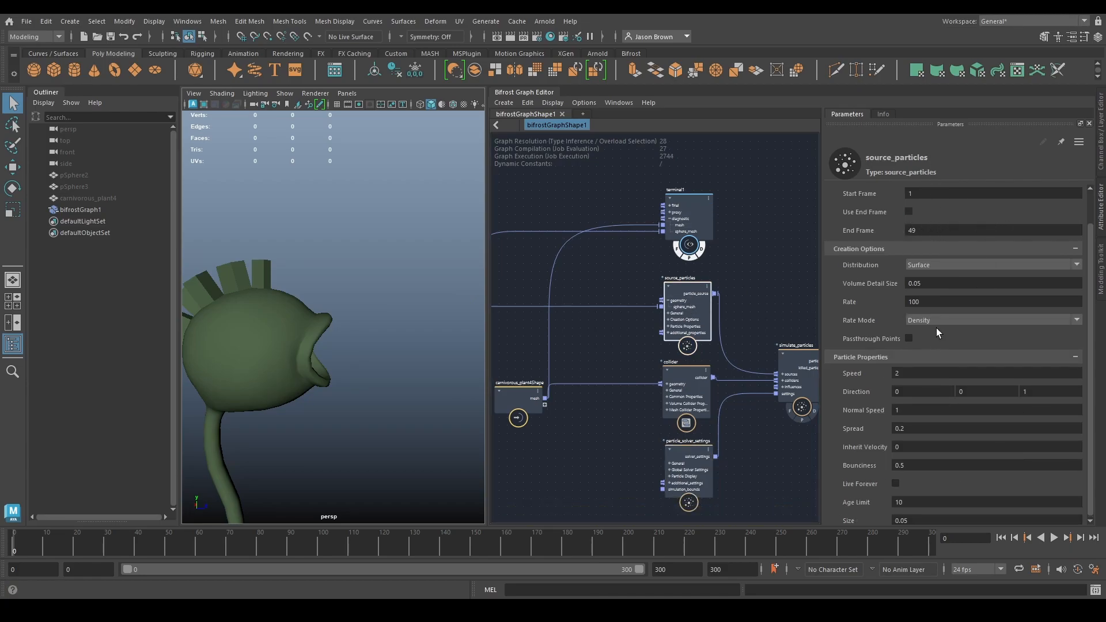
left_click(954, 301)
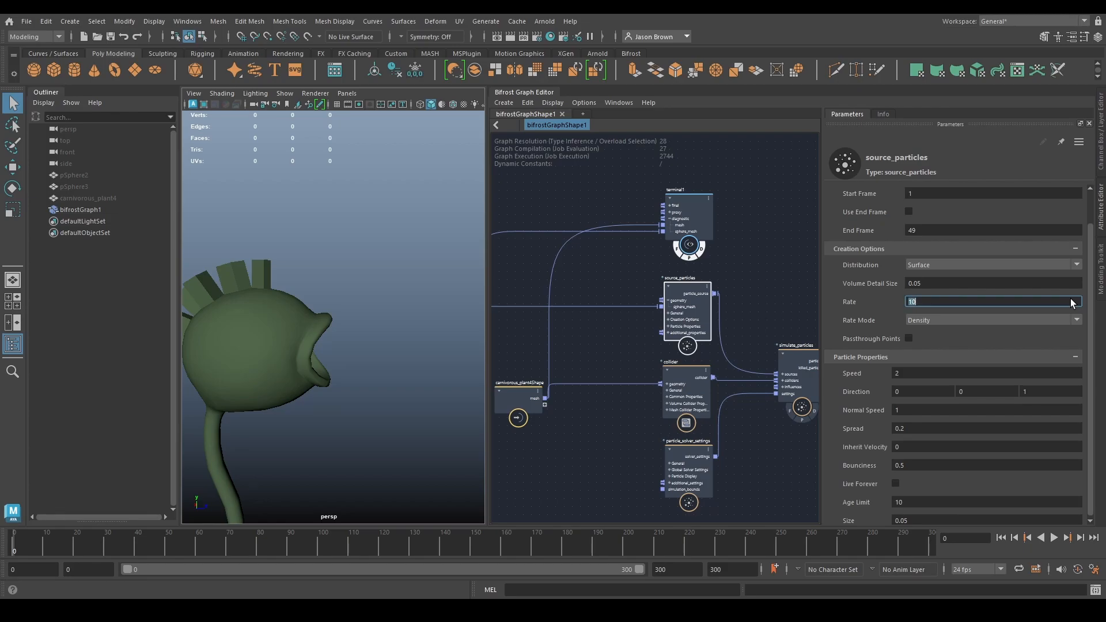
left_click(941, 321)
left_click(933, 334)
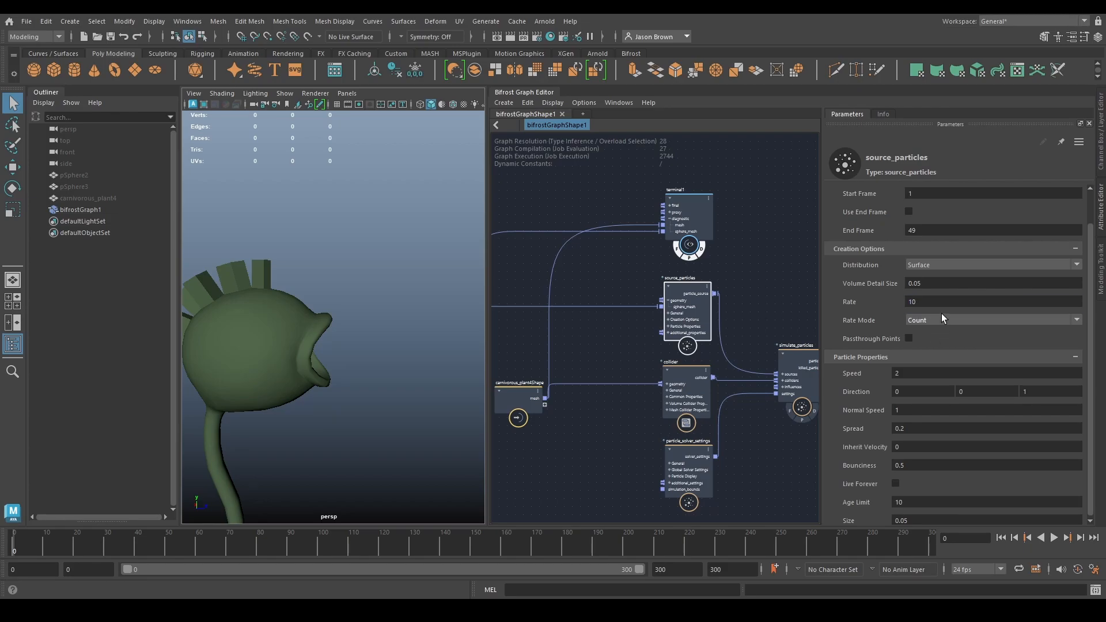
left_click(933, 300)
key("Return")
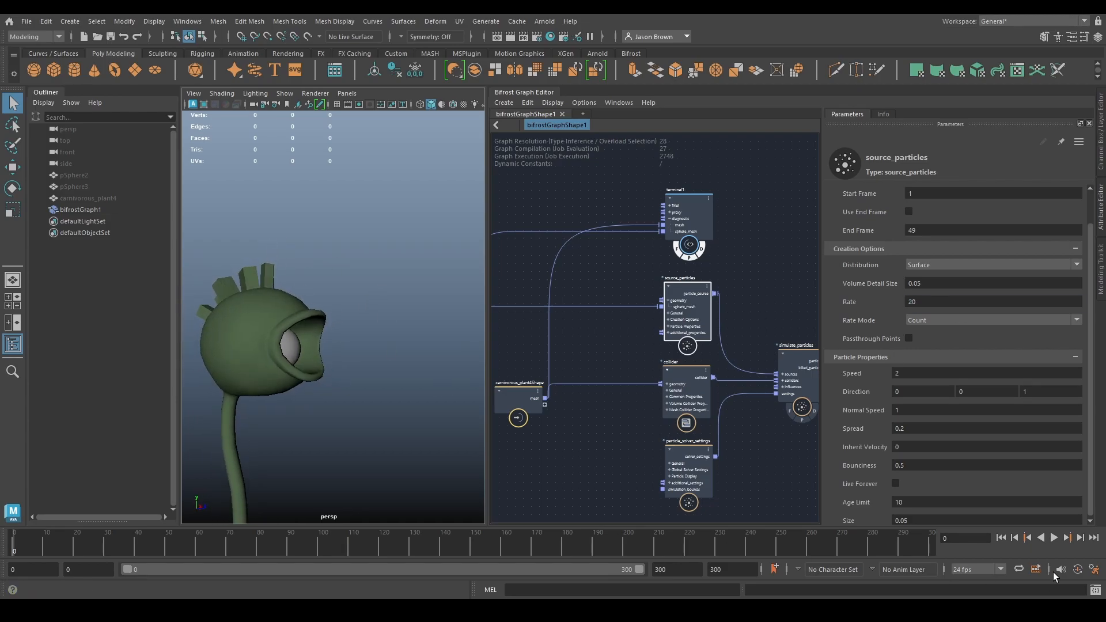
- Play the cube particle simulation and return to the start of the timeline
left_click(1054, 538)
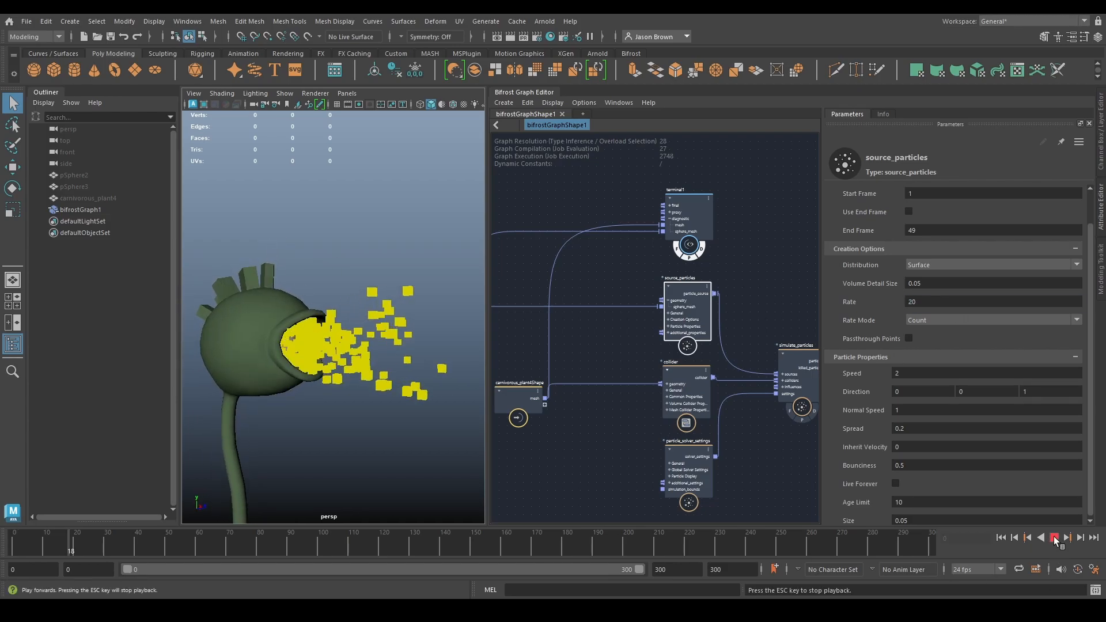
left_click(1054, 538)
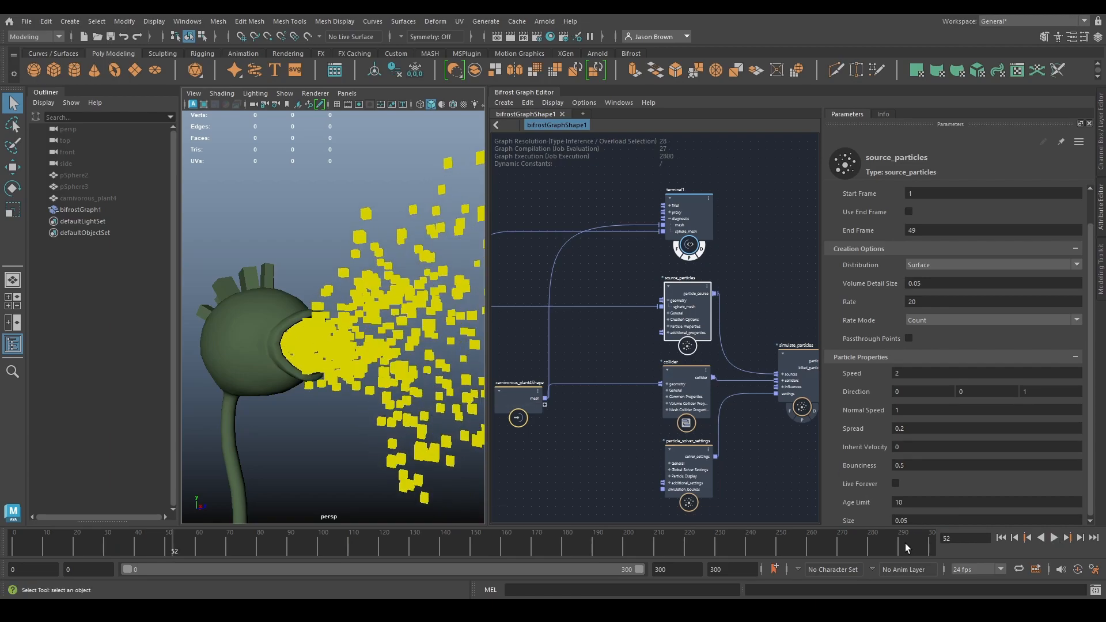
left_click(1001, 538)
- Examine the parameters of the collider node, including its Volume and Mesh Collider Properties
left_click(690, 462)
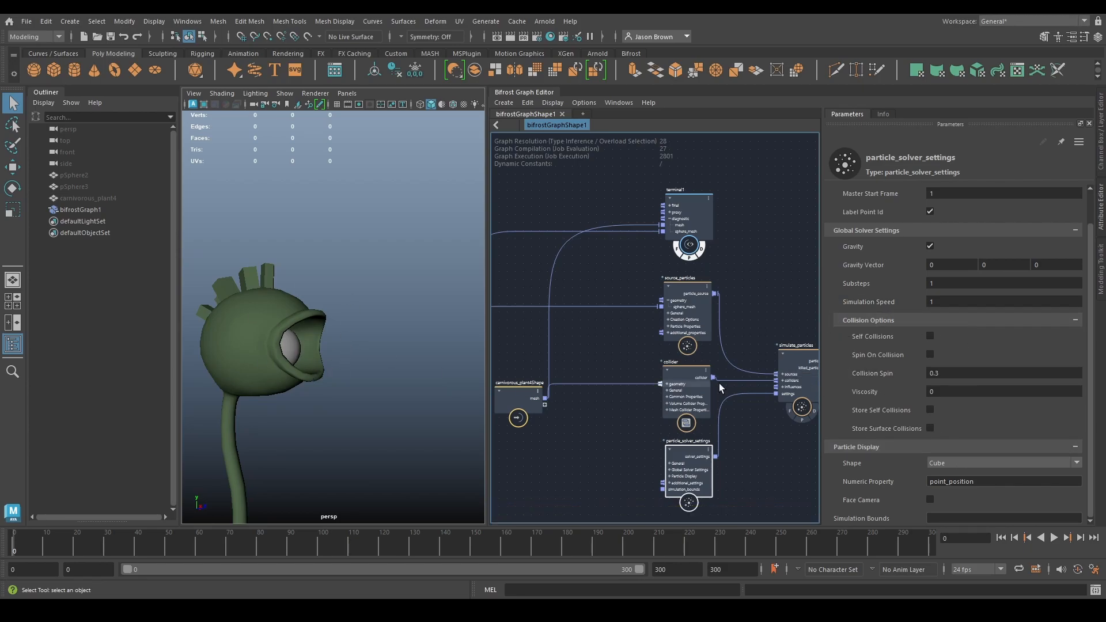
middle_click_drag(789, 350, 769, 336, "alt")
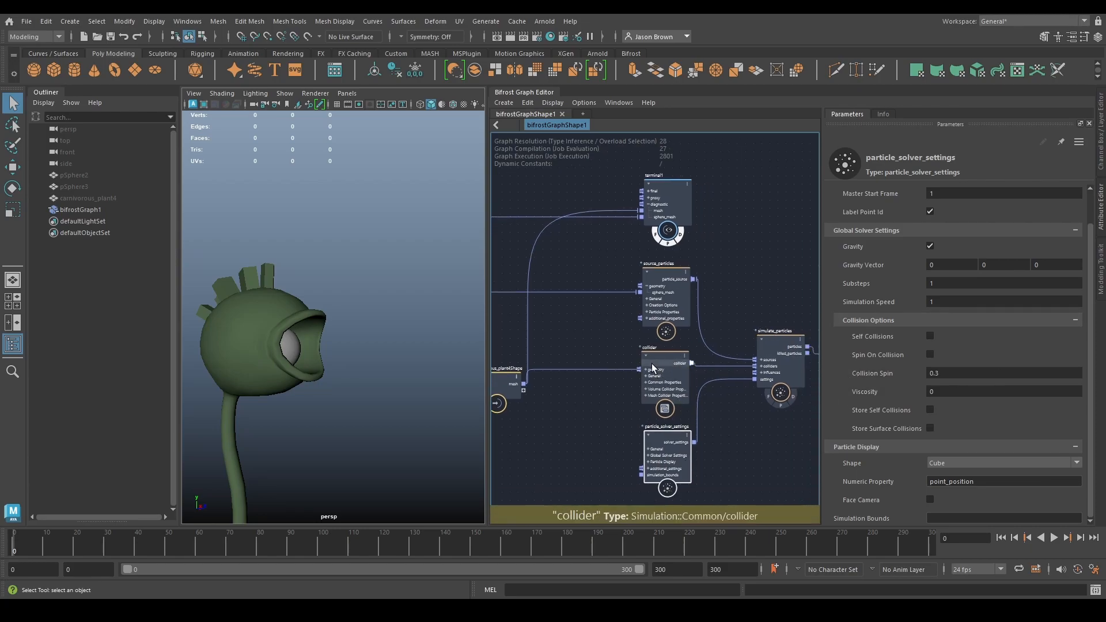
middle_click_drag(653, 362, 698, 359, "alt")
left_click(698, 357)
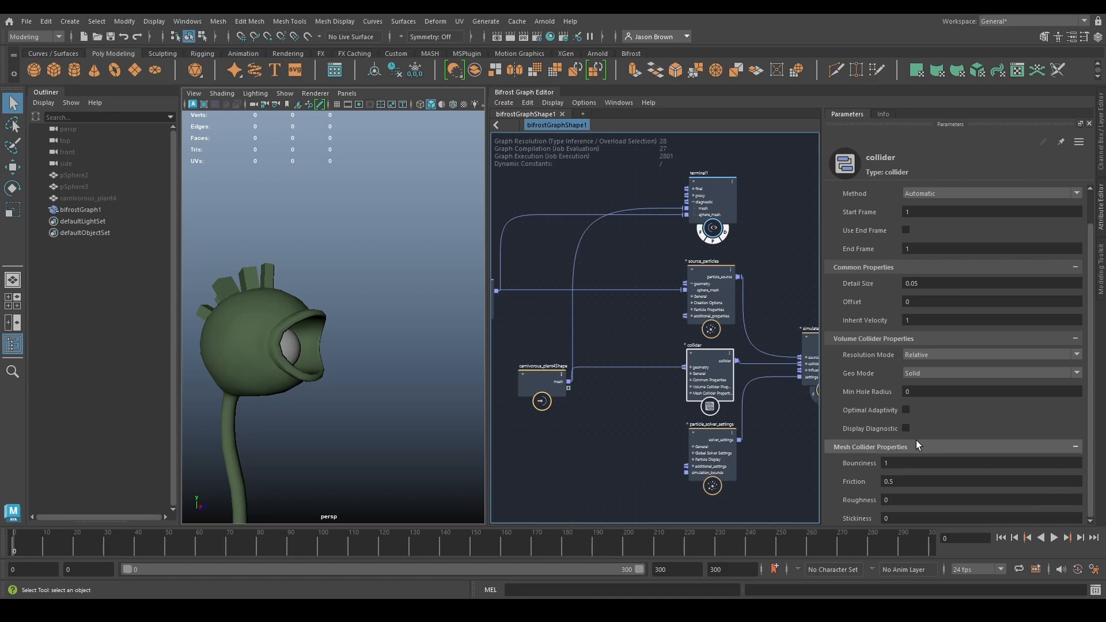
middle_click_drag(766, 324, 744, 317, "alt")
left_click(744, 317)
- Enable Self Collisions in particle_solver_settings and play the simulation
left_click(648, 421)
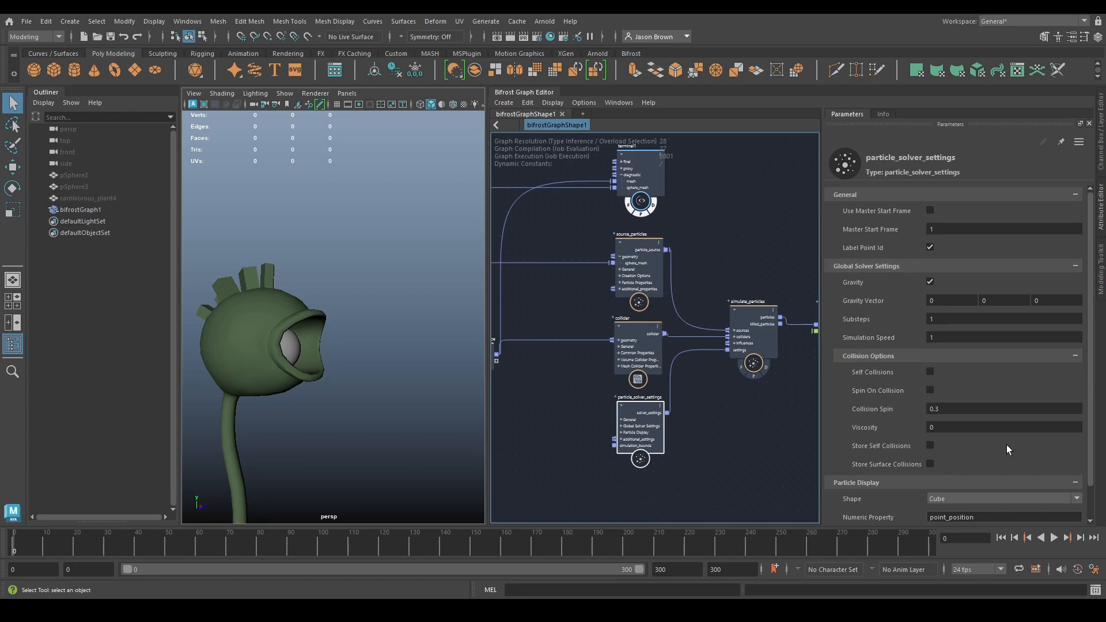
left_click(929, 372)
left_click(1054, 538)
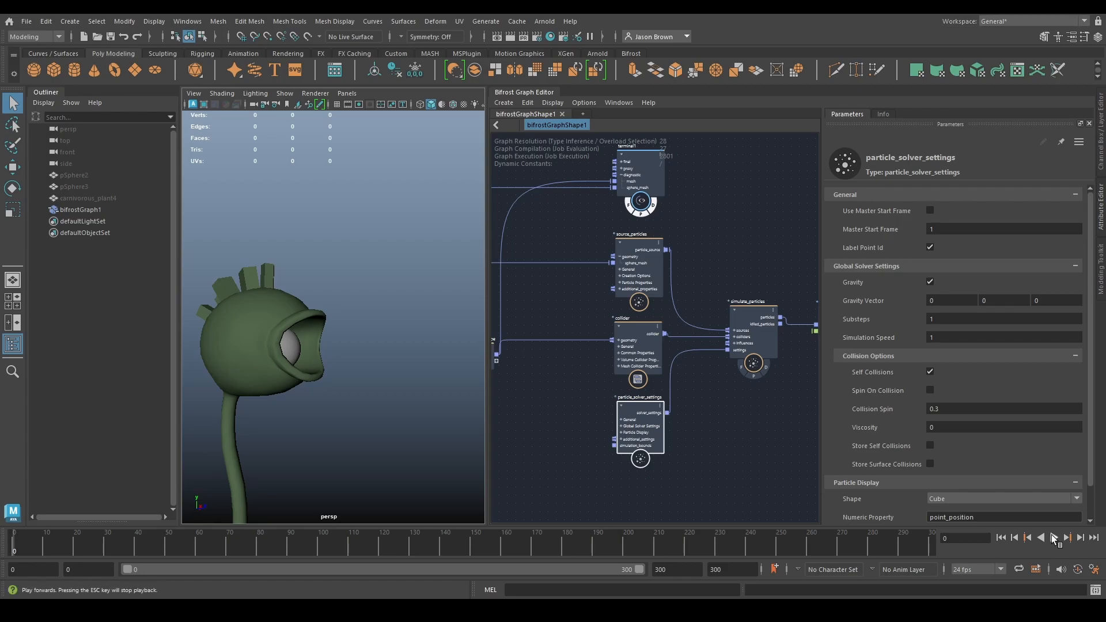
left_click(1053, 537)
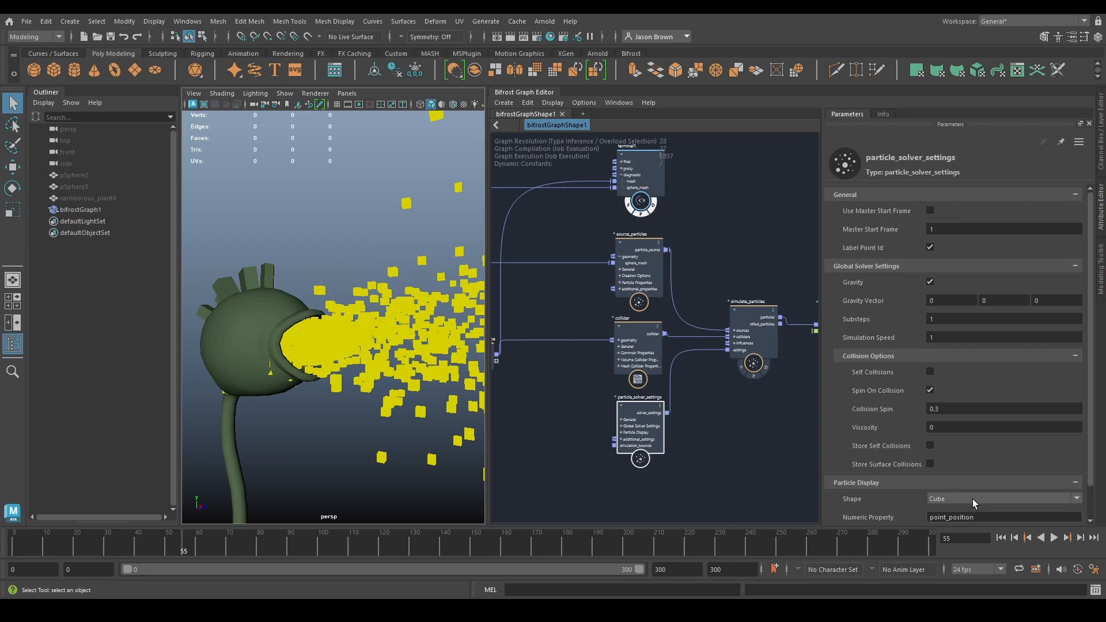
- Play the simulation from the start with Spin On Collision enabled instead of Self Collisions, and rewind it
left_click(1000, 538)
left_click(1053, 537)
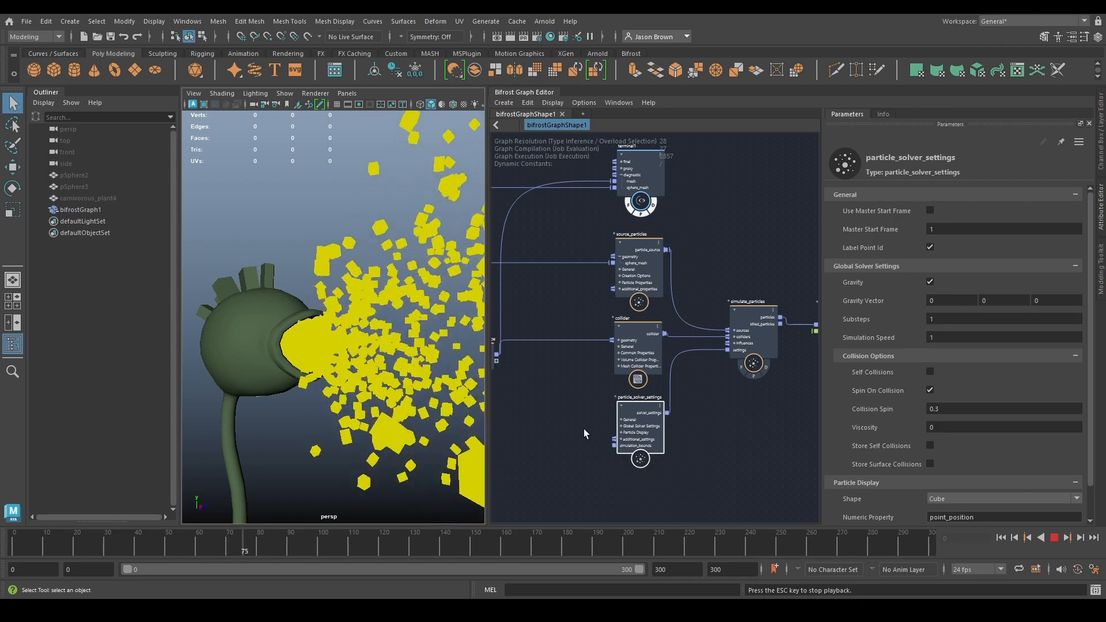
left_click(1054, 537)
left_click(1000, 537)
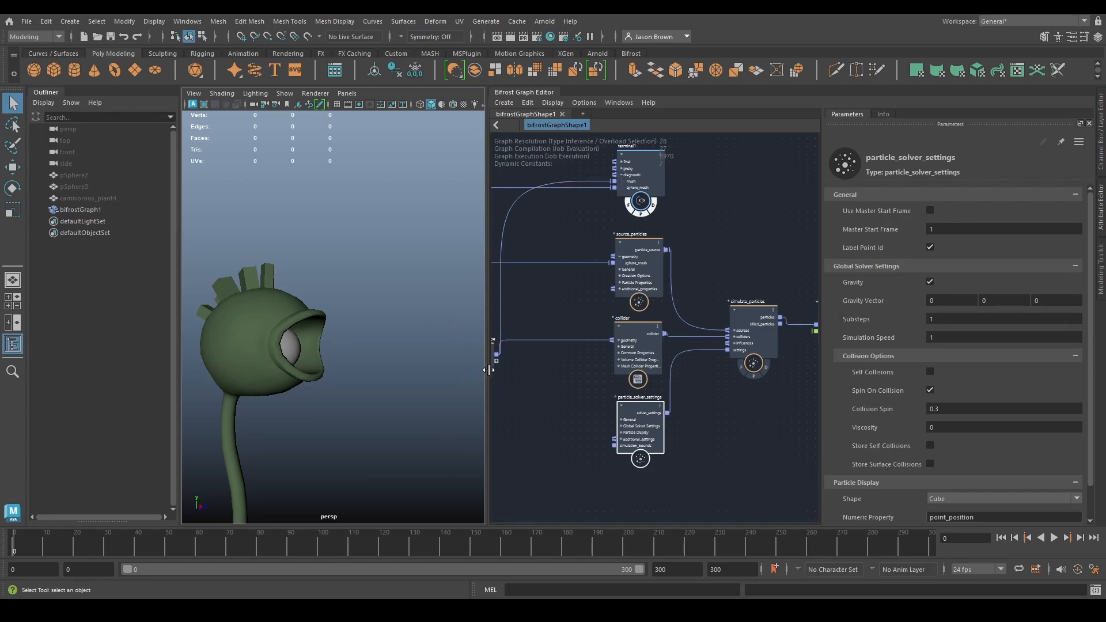
- Add a watchpoint to the connection between simulate_particles and assign_diagnostic_material
scroll(978, 422, "down", 2)
scroll(977, 423, "up", 2)
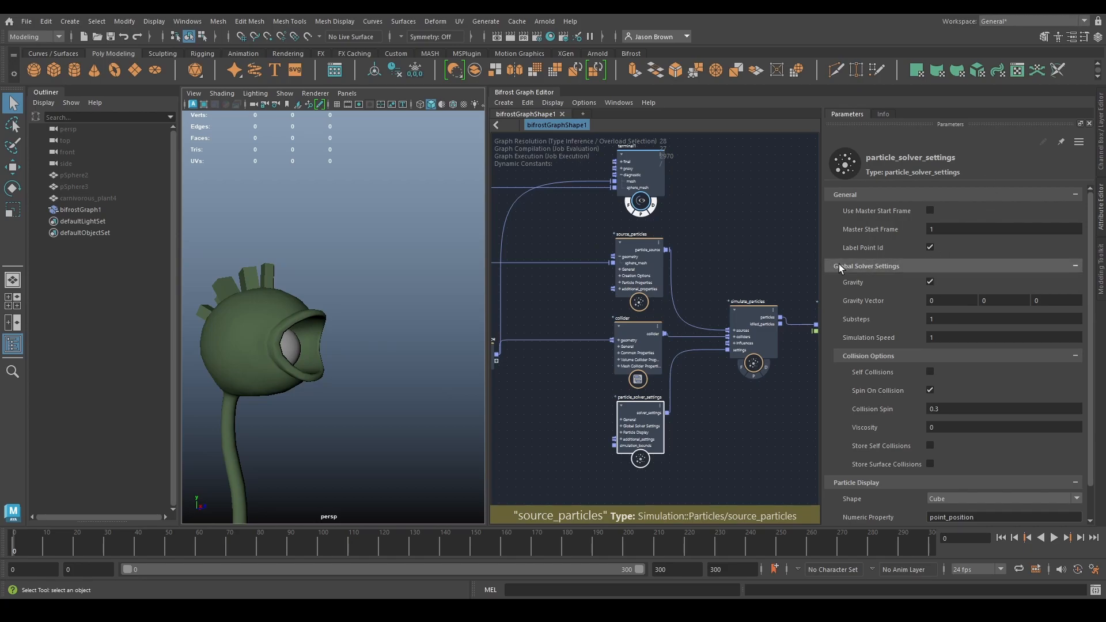
middle_click_drag(768, 293, 554, 285, "alt")
left_click_drag(641, 246, 762, 501)
left_click_drag(643, 314, 772, 306)
left_click(716, 375)
mouse_move(654, 356)
middle_mouse_down("alt")
mouse_move(681, 360)
mouse_move(659, 354)
middle_mouse_up("alt")
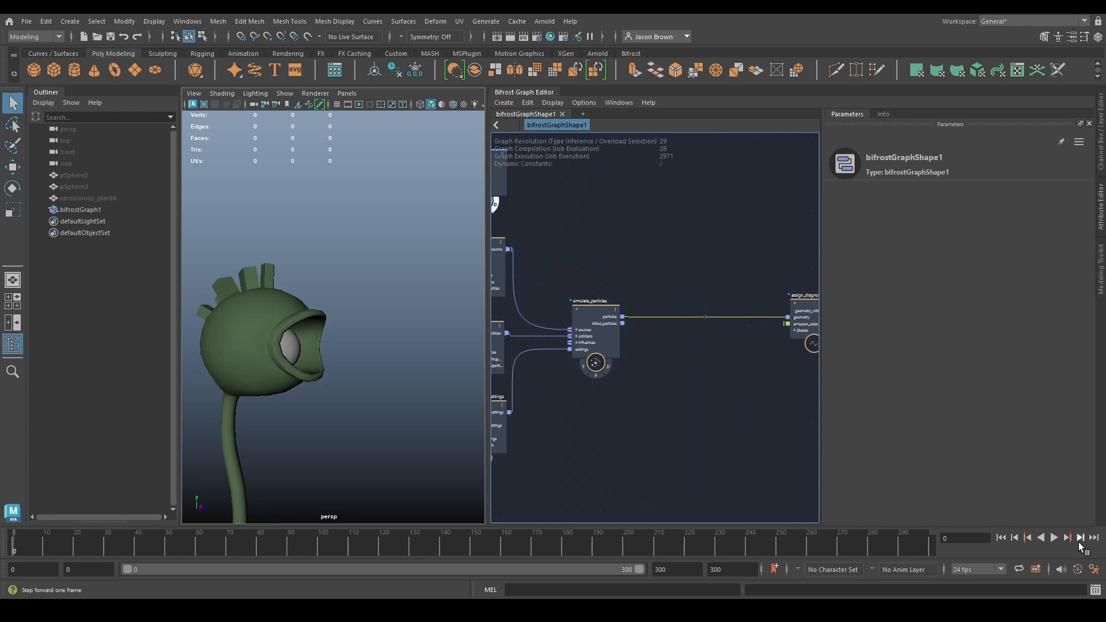
- Advance the simulation one frame and examine the particle properties in the watchpoint table, such as point_id
left_click(1079, 538)
middle_click_drag(691, 386, 568, 381, "alt")
middle_click_drag(654, 410, 729, 416, "alt")
scroll(661, 385, "up", 1)
scroll(660, 384, "up", 3)
middle_click_drag(495, 339, 500, 316, "alt")
middle_click_drag(559, 335, 578, 321, "alt")
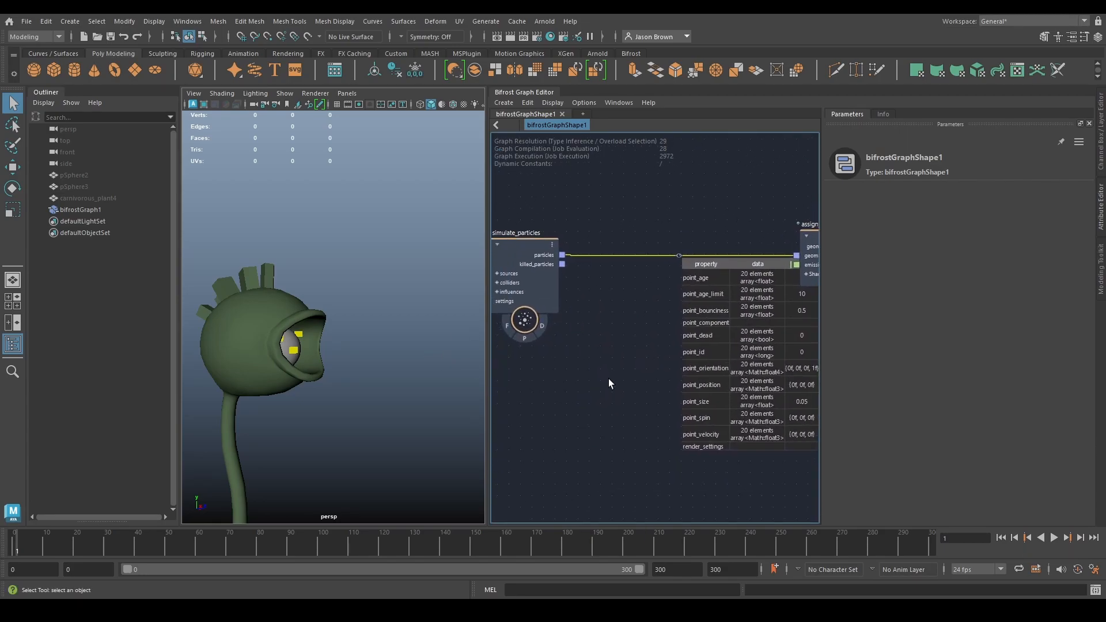
middle_click_drag(611, 406, 528, 399, "alt")
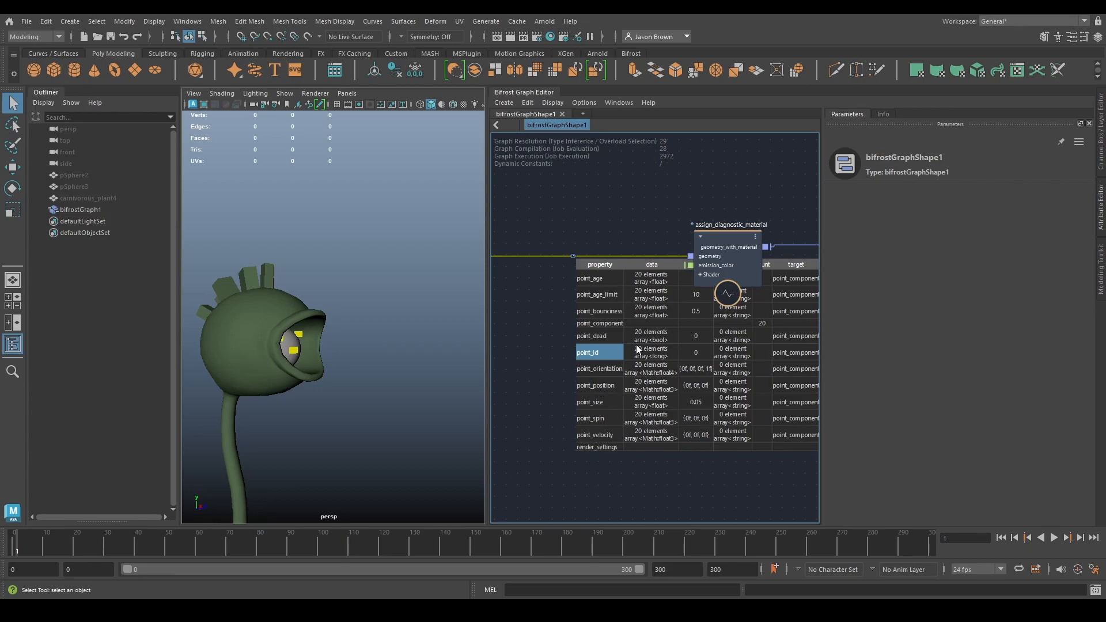
mouse_move(386, 347)
left_mouse_down("alt")
mouse_move(316, 349)
mouse_move(382, 352)
left_mouse_up("alt")
middle_click_drag(381, 352, 385, 352, "alt")
- Set the Numeric Property of particle_solver_settings to point_id
scroll(703, 322, "down", 4)
middle_click_drag(527, 351, 800, 349, "alt")
scroll(665, 397, "up", 4)
middle_click_drag(665, 397, 677, 465, "alt")
left_click(628, 445)
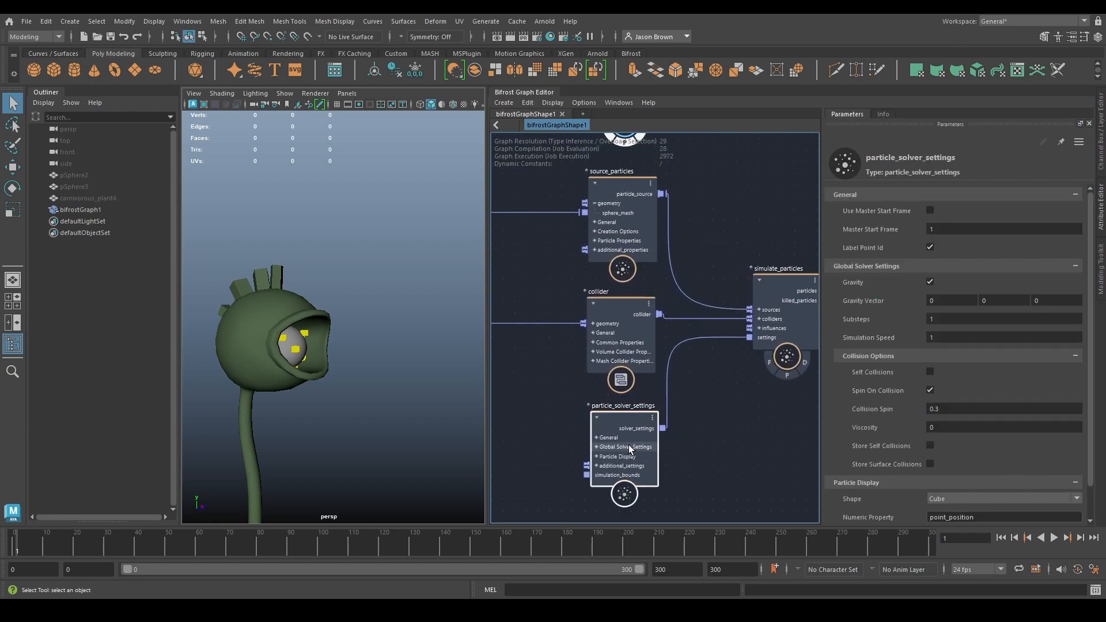
double_click(987, 520)
type("poin")
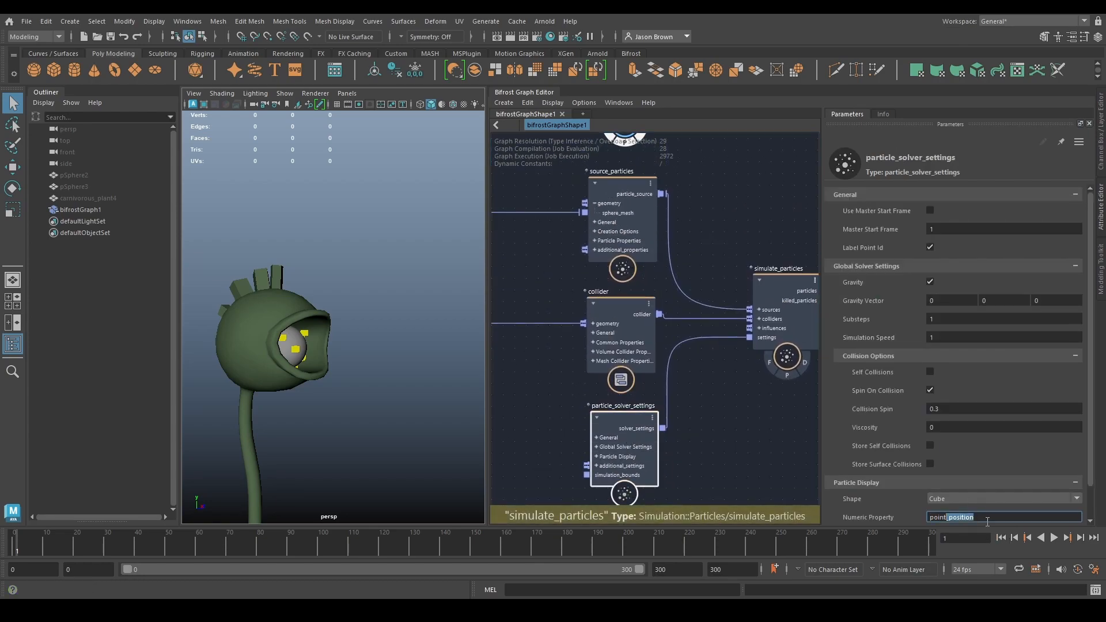
type("t_id")
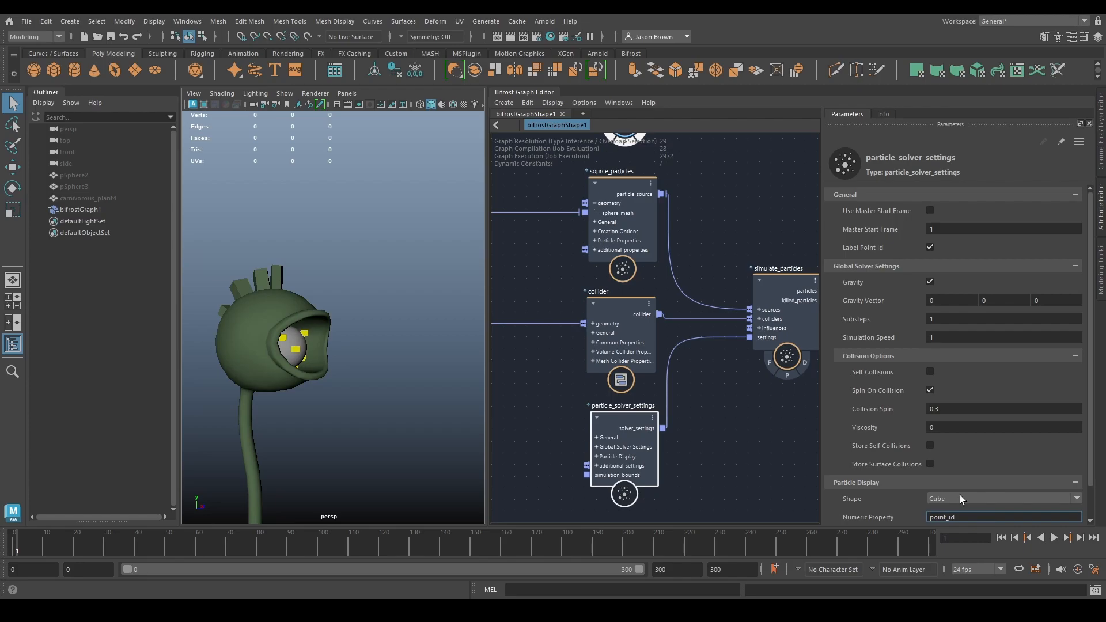
- Add a point_scope node and connect the particles output of simulate_particles to its point_geo input
middle_click_drag(816, 295, 503, 318, "alt")
key("Tab")
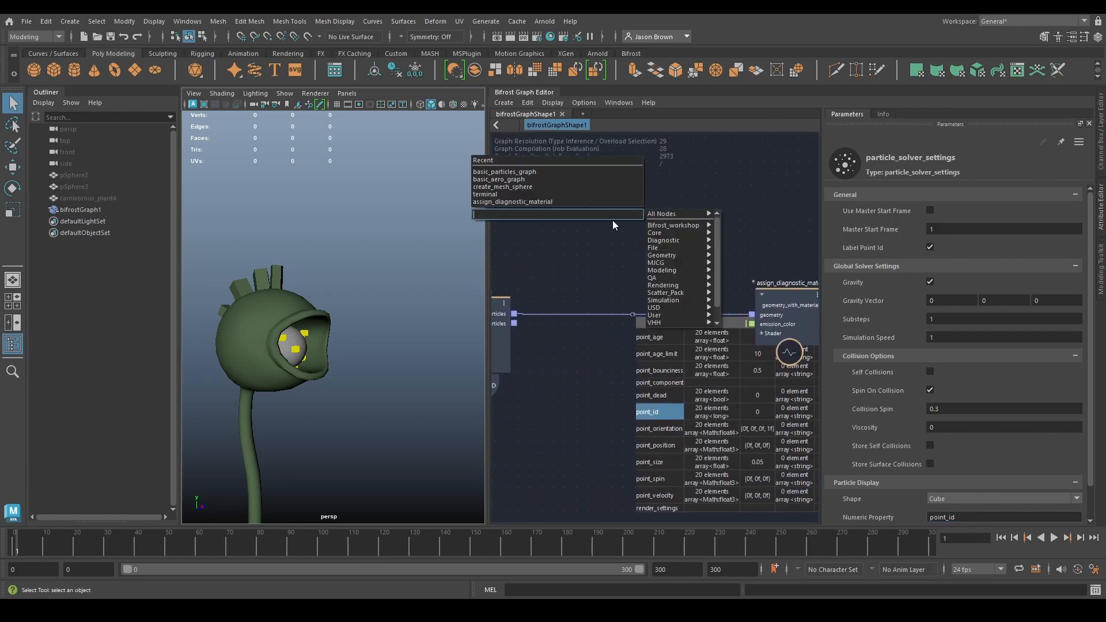
type("point_")
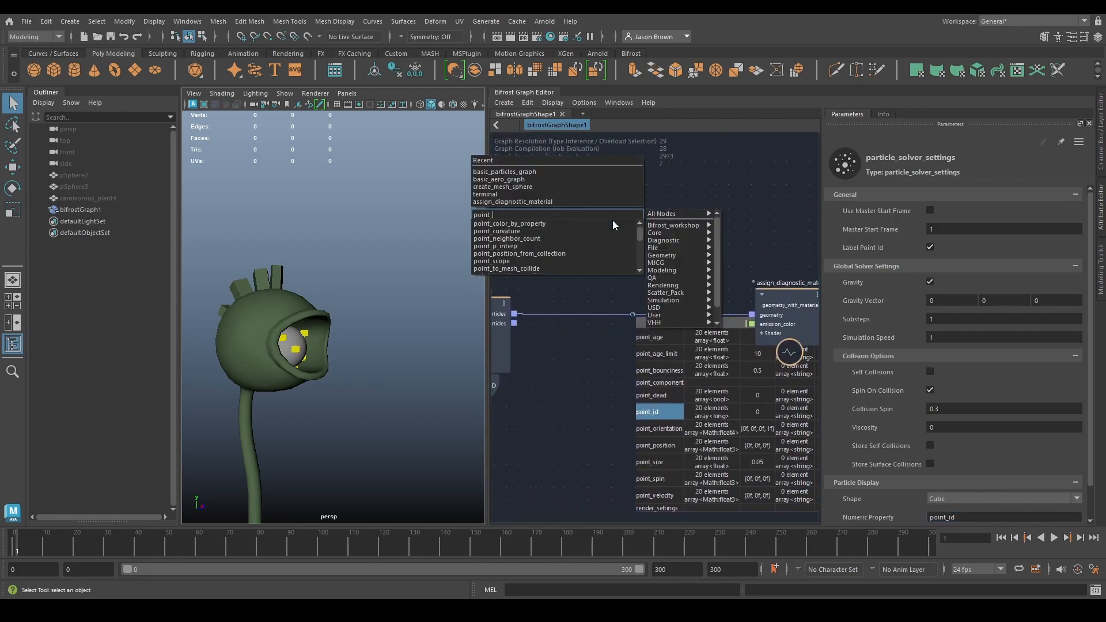
type("scope")
key("Down")
key("Return")
middle_click_drag(631, 245, 696, 247, "alt")
left_click_drag(671, 262, 672, 234)
left_click_drag(578, 316, 634, 225)
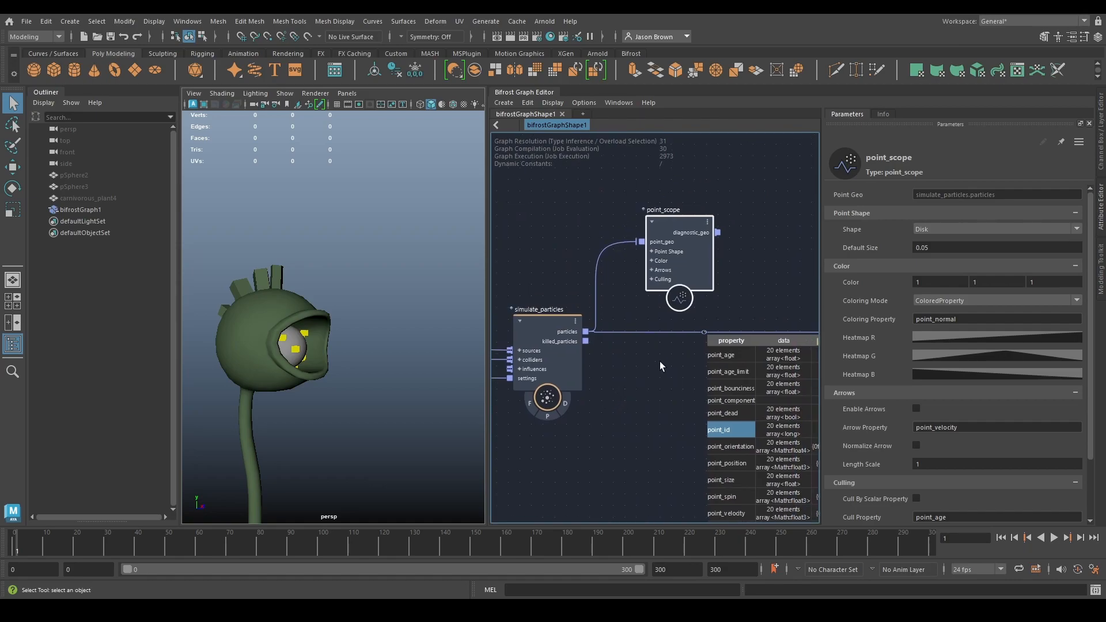
- Set the Shape of point_scope to Cube and connect its diagnostic_geo through a first_in_array node to the geometry input of assign_diagnostic_material
left_click(966, 225)
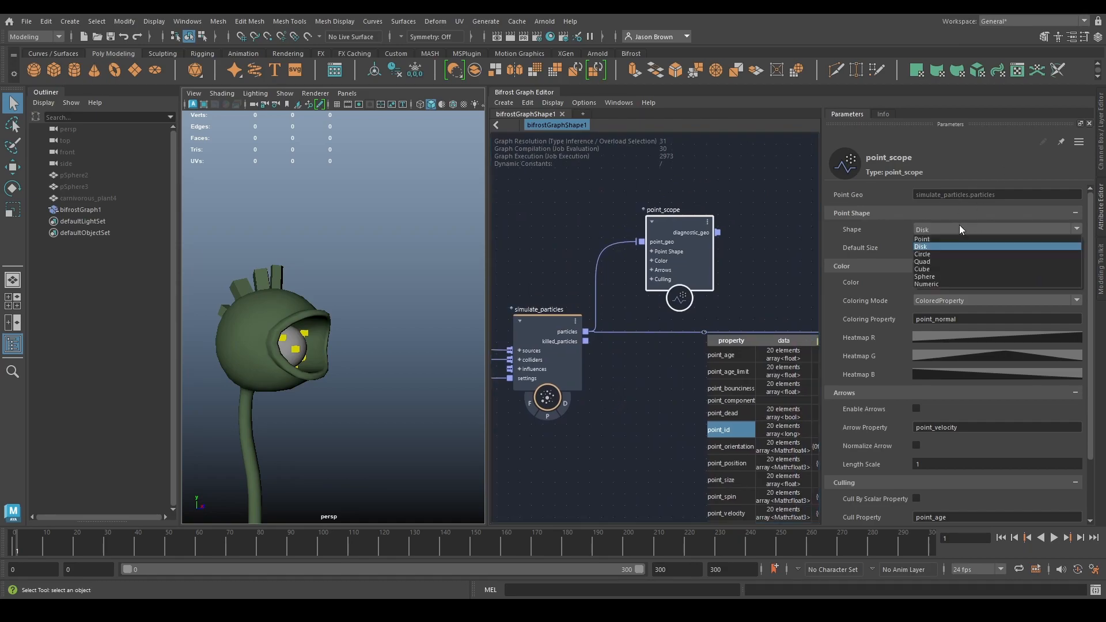
left_click(935, 268)
middle_click_drag(754, 244, 602, 226, "alt")
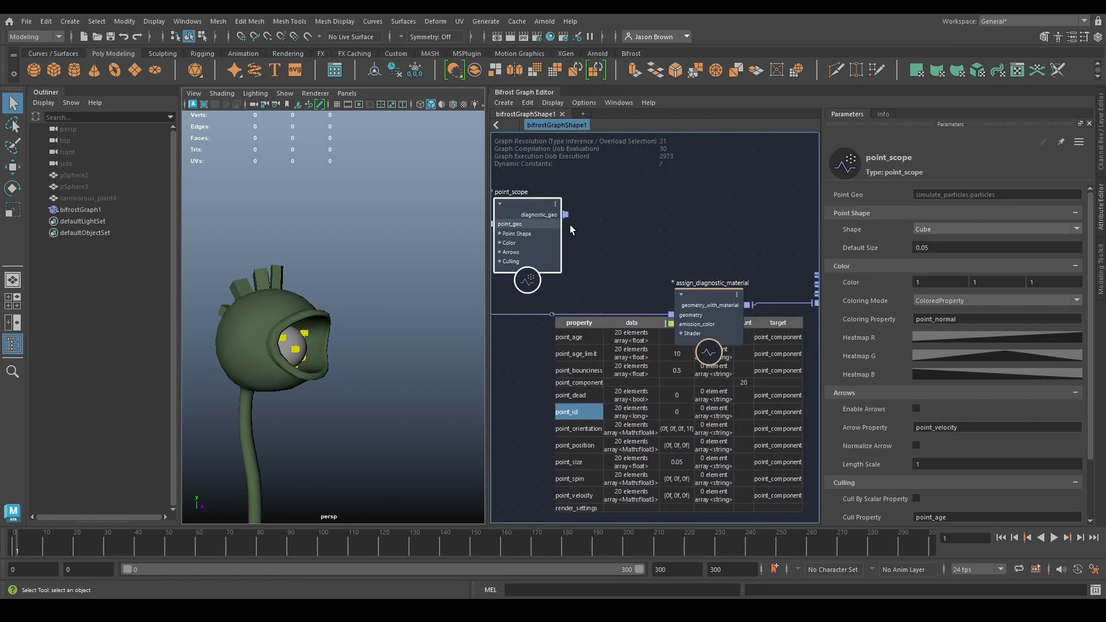
left_click_drag(566, 215, 675, 313)
type("filst")
key("Down")
key("Return")
scroll(663, 351, "down", 2)
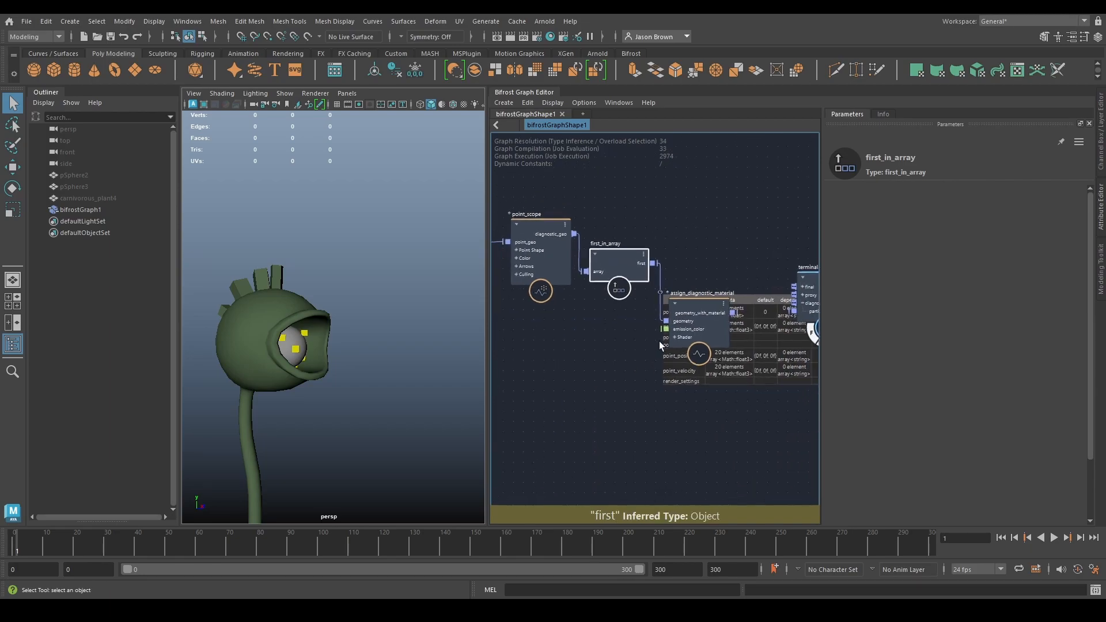
- Close the watchpoint table beside assign_diagnostic_material and play the simulation with point_scope connected
left_click(655, 303)
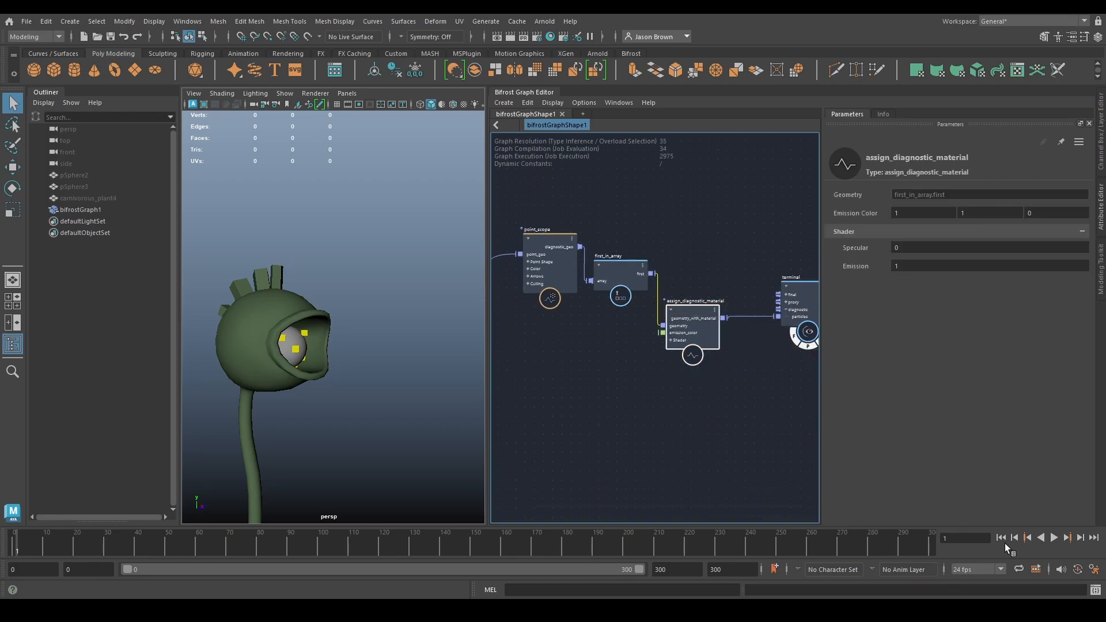
left_click(1053, 537)
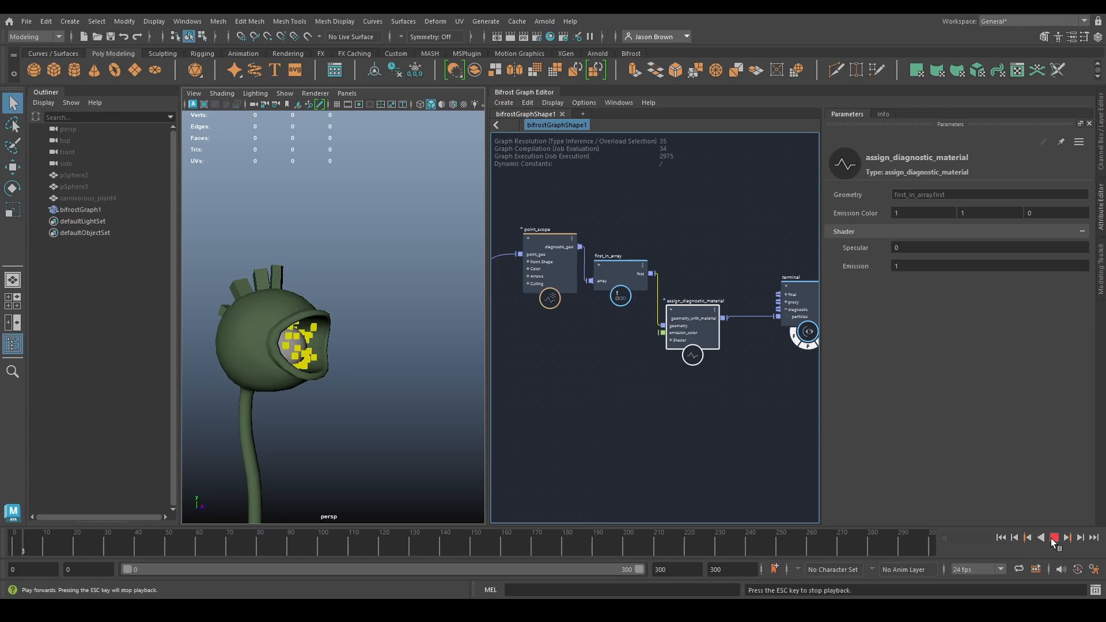
left_click(1053, 539)
middle_click_drag(565, 383, 773, 361, "alt")
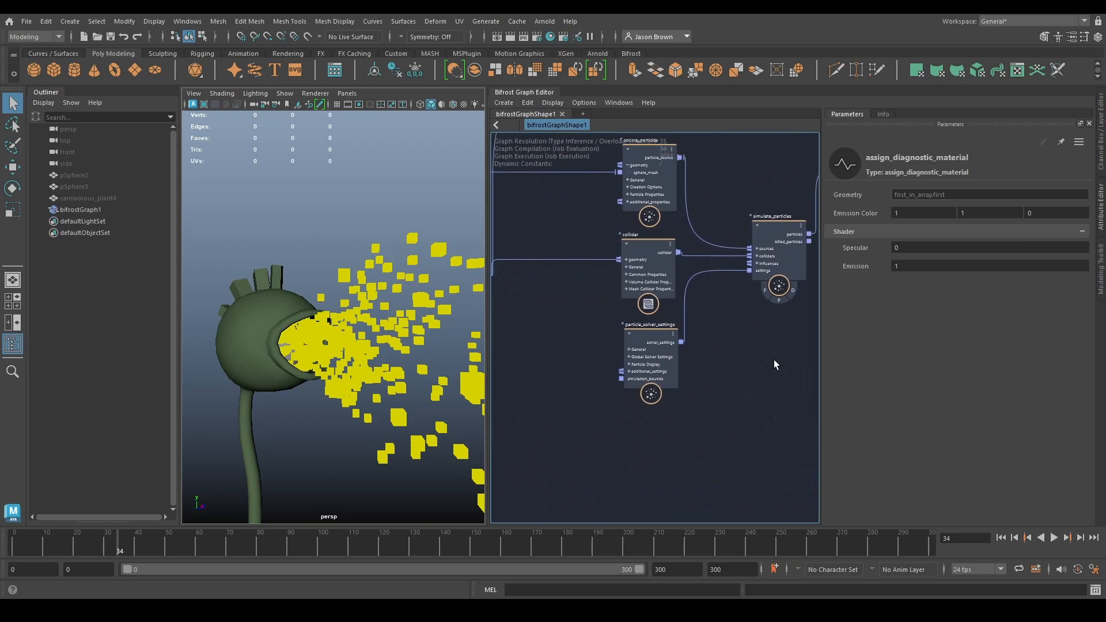
- Set the Particle Display Shape of particle_solver_settings to Numeric
scroll(697, 389, "up", 1)
left_click(641, 369)
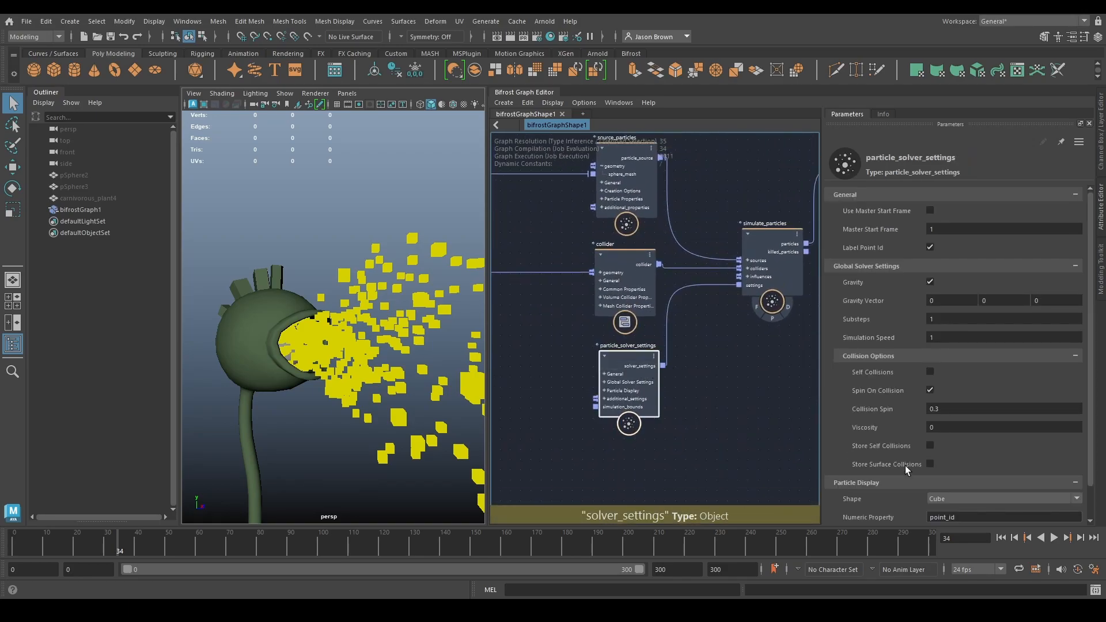
left_click(949, 499)
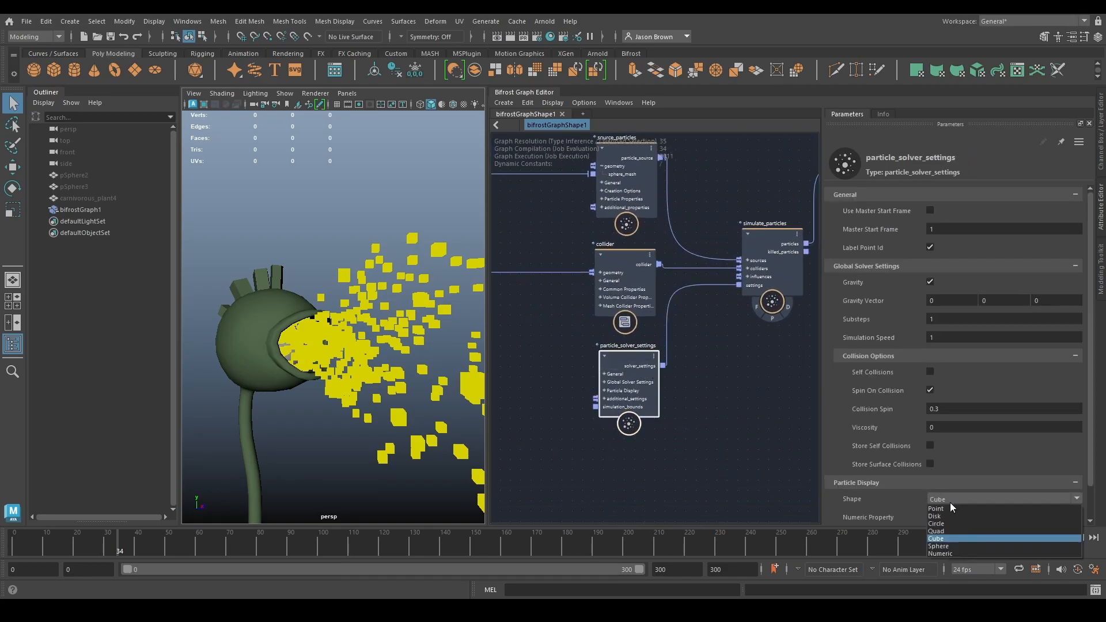
left_click(955, 551)
- Connect the particles output of simulate_particles directly to the terminal and first_in_array's first output to the geometry input of assign_diagnostic_material
middle_click_drag(809, 242, 613, 329, "alt")
left_click_drag(612, 328, 680, 331)
left_click_drag(657, 330, 793, 311)
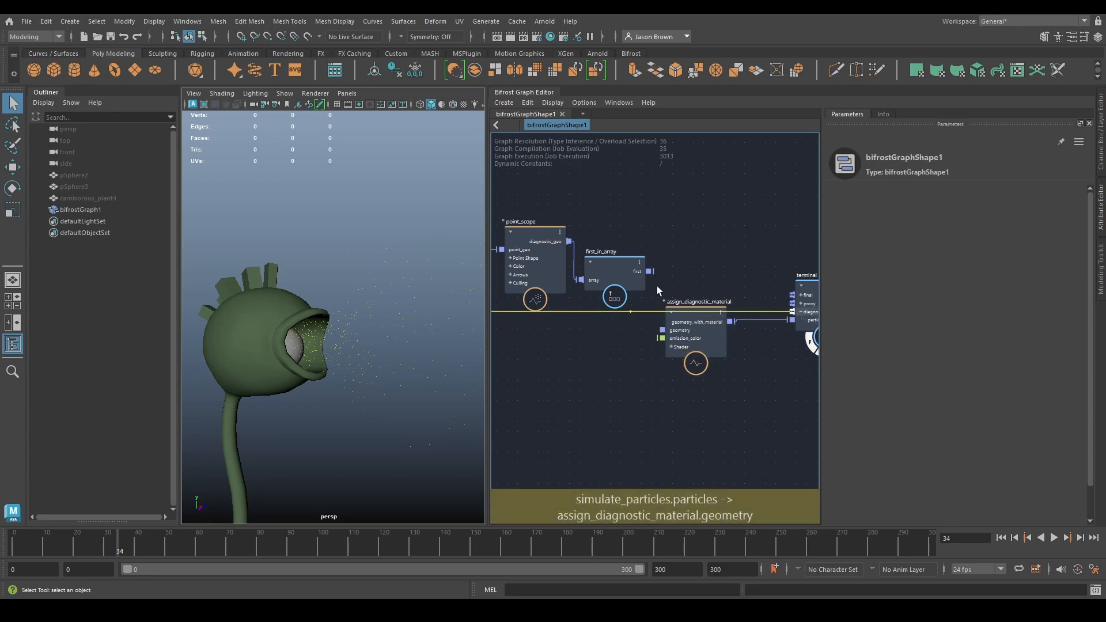
mouse_move(656, 336)
left_mouse_down()
mouse_move(663, 328)
mouse_move(663, 338)
left_mouse_up()
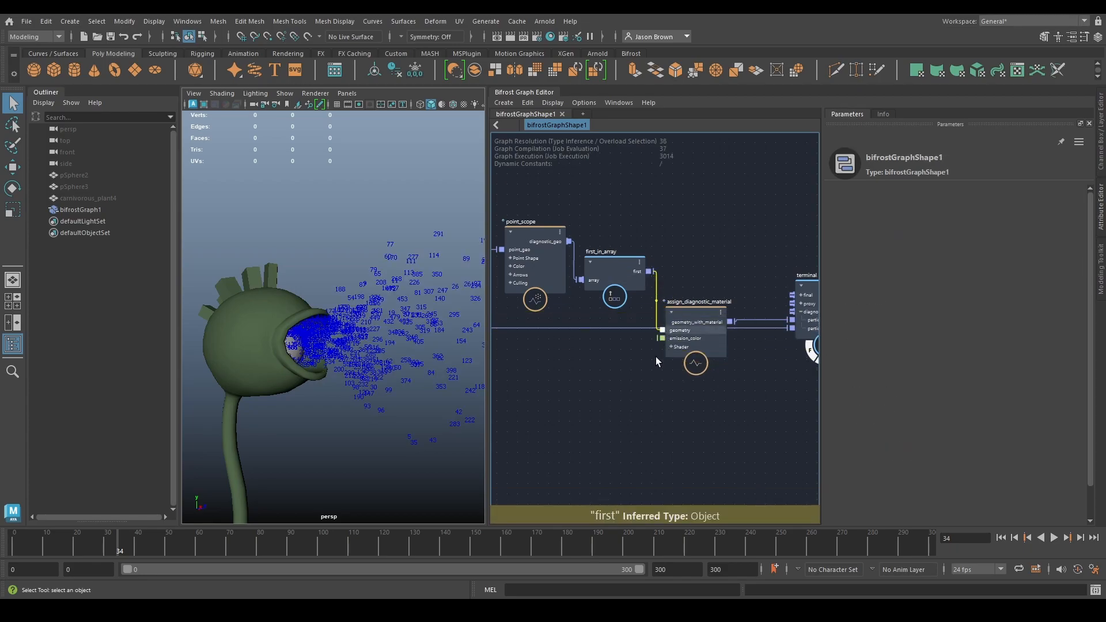
- Set the Shape of point_scope to Point
middle_click_drag(404, 320, 377, 388, "alt")
mouse_move(378, 389)
left_mouse_down("alt")
mouse_move(328, 377)
mouse_move(380, 383)
left_mouse_up("alt")
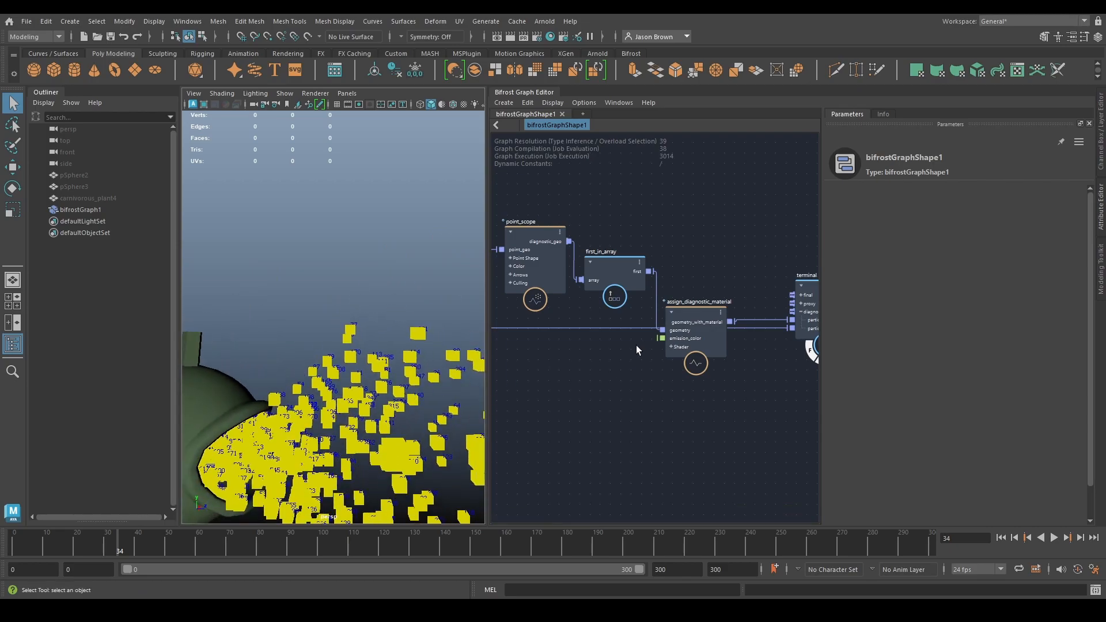
middle_click_drag(624, 360, 701, 382, "alt")
middle_click_drag(595, 401, 924, 332, "alt")
middle_click_drag(727, 407, 610, 302, "alt")
left_click(621, 219)
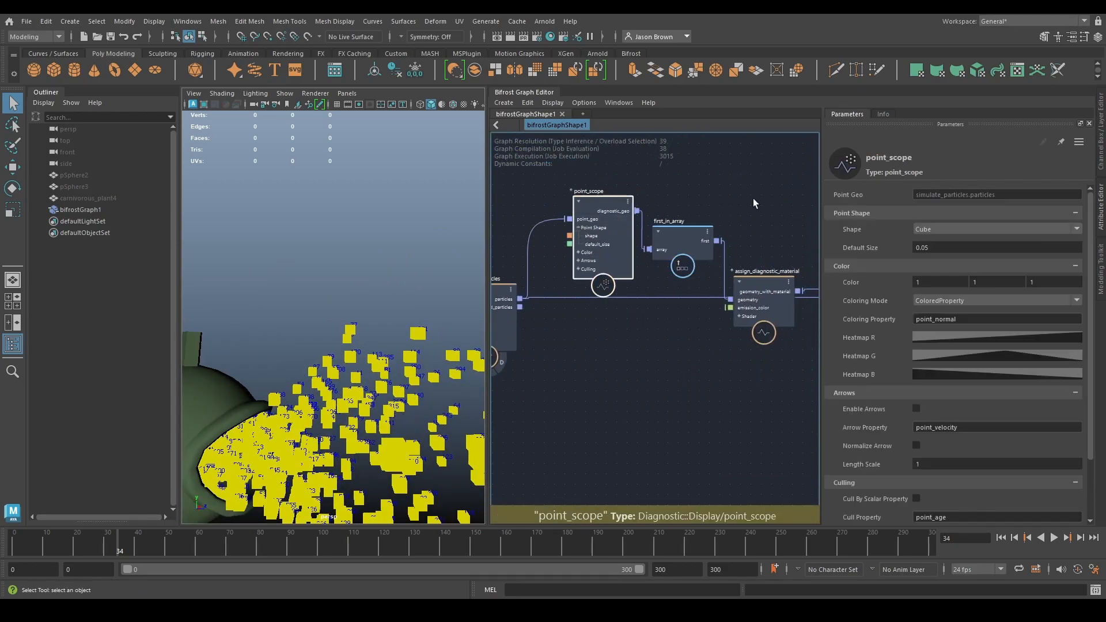
left_click(945, 226)
left_click(940, 241)
- Examine the numeric particle IDs around the plant's mouth while advancing the simulation frame by frame to frame 44
left_click_drag(420, 322, 370, 311, "alt")
right_click_drag(371, 311, 465, 364, "alt")
left_click_drag(396, 374, 403, 330, "alt")
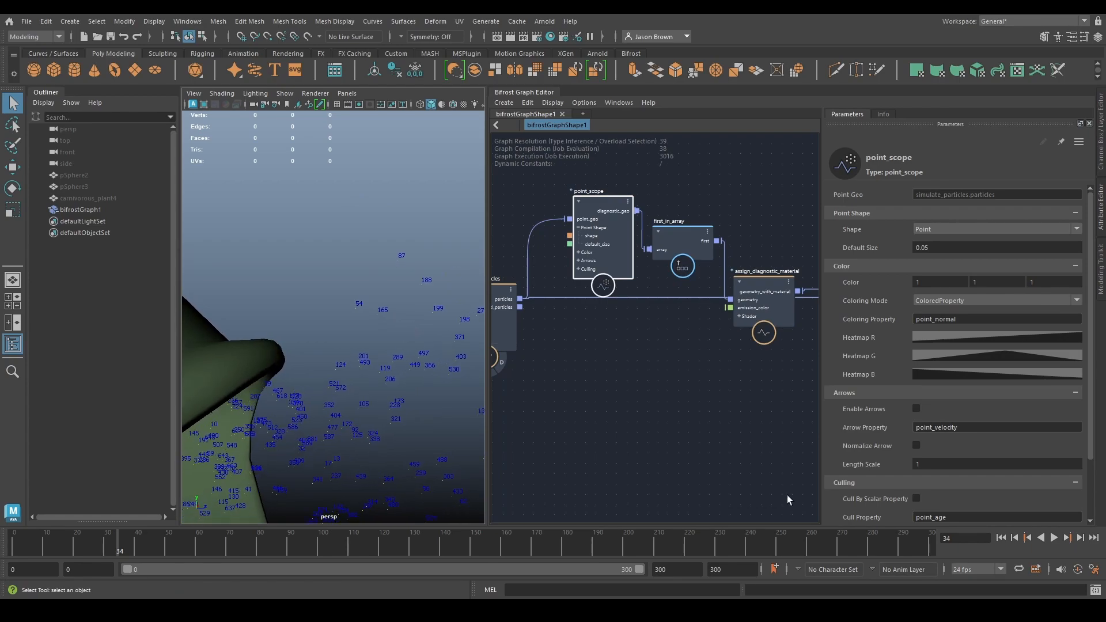
left_click(1066, 537)
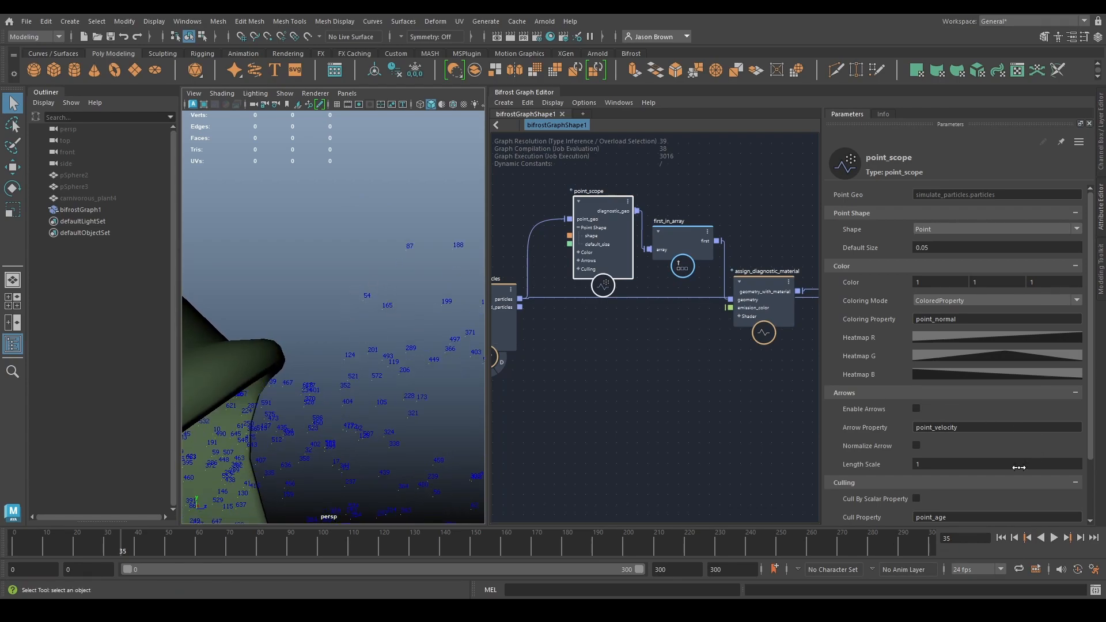
left_click(1080, 538)
left_click(1080, 538)
left_click(1080, 538)
left_click(1080, 538)
left_click(1080, 537)
left_click(1080, 538)
left_click(1079, 537)
left_click(1080, 537)
left_click(1079, 538)
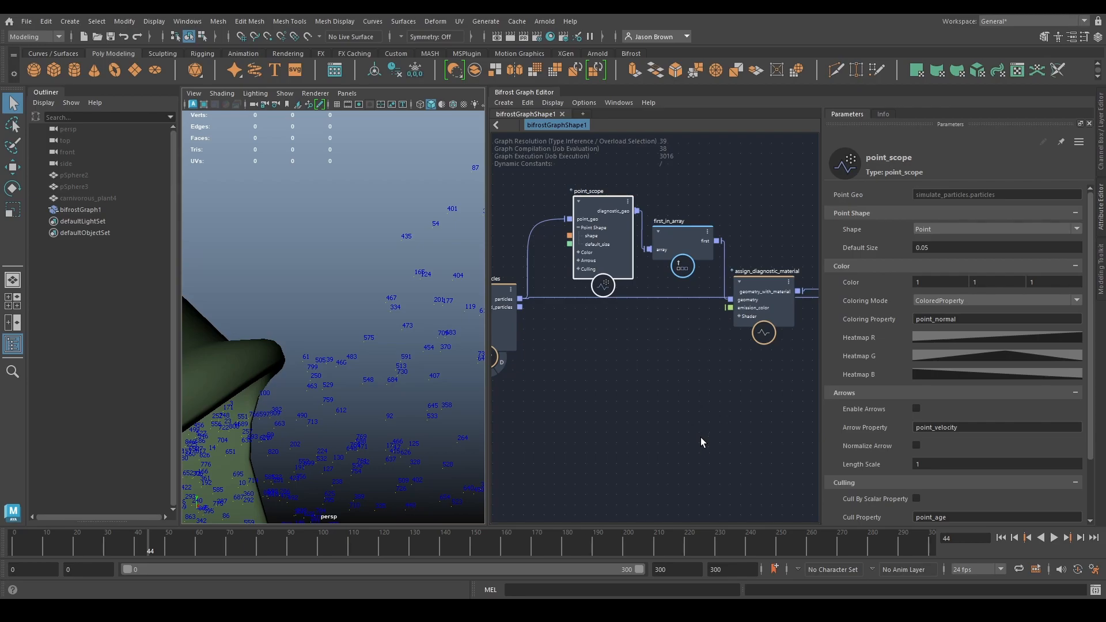
scroll(450, 430, "down", 6)
left_click_drag(399, 402, 311, 415, "alt")
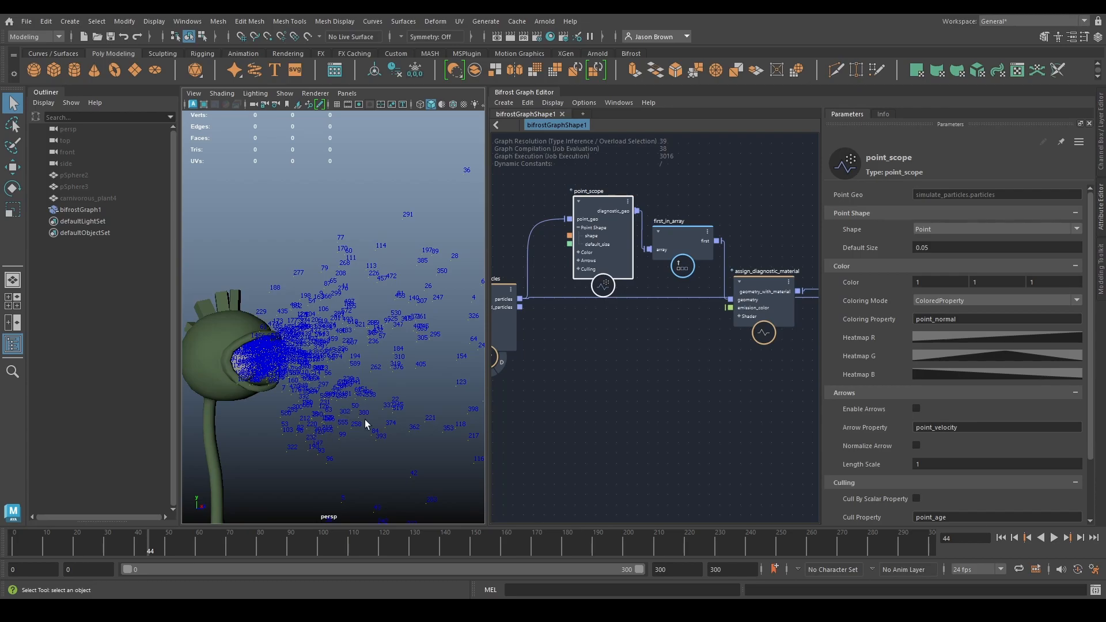
right_click_drag(366, 413, 283, 372, "alt")
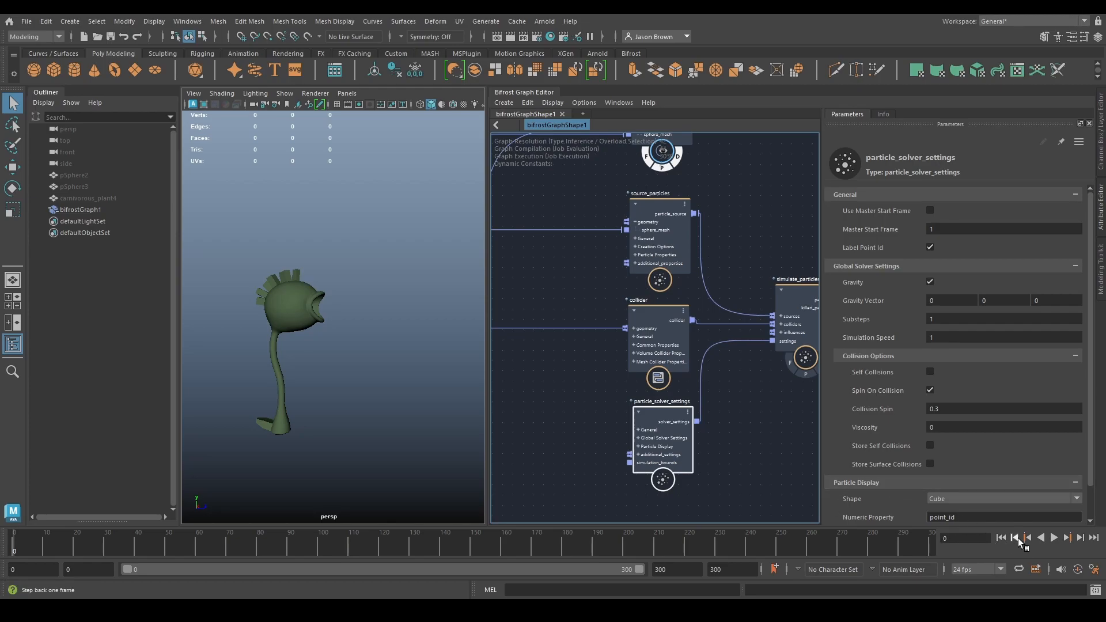
- Turn off Spin On Collision in particle_solver_settings and replay the simulation from the start
left_click(1053, 537)
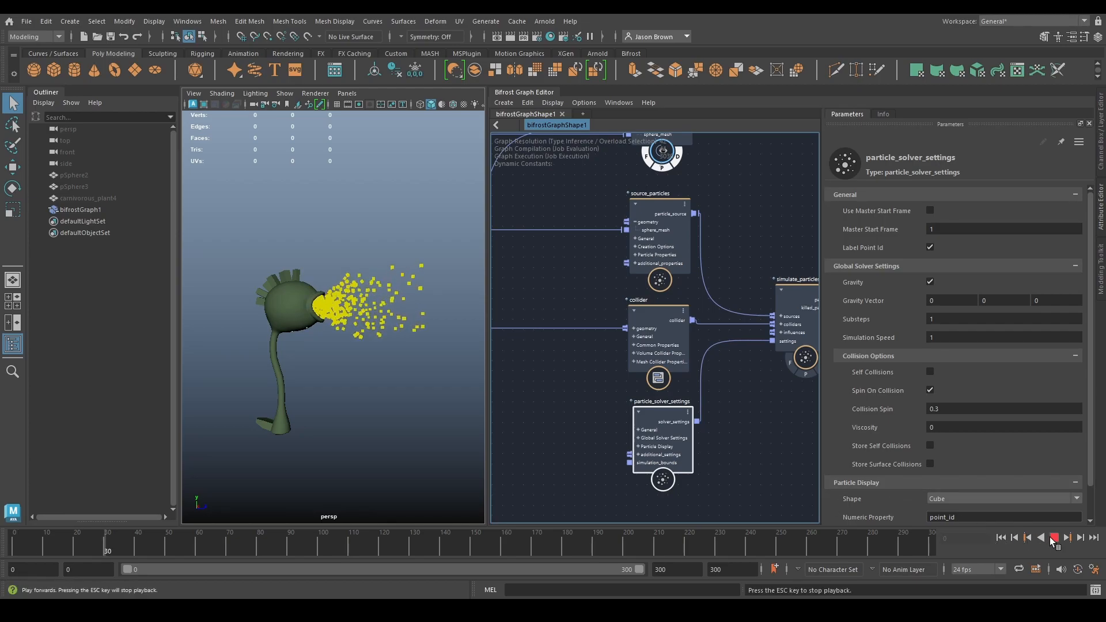
left_click(1053, 537)
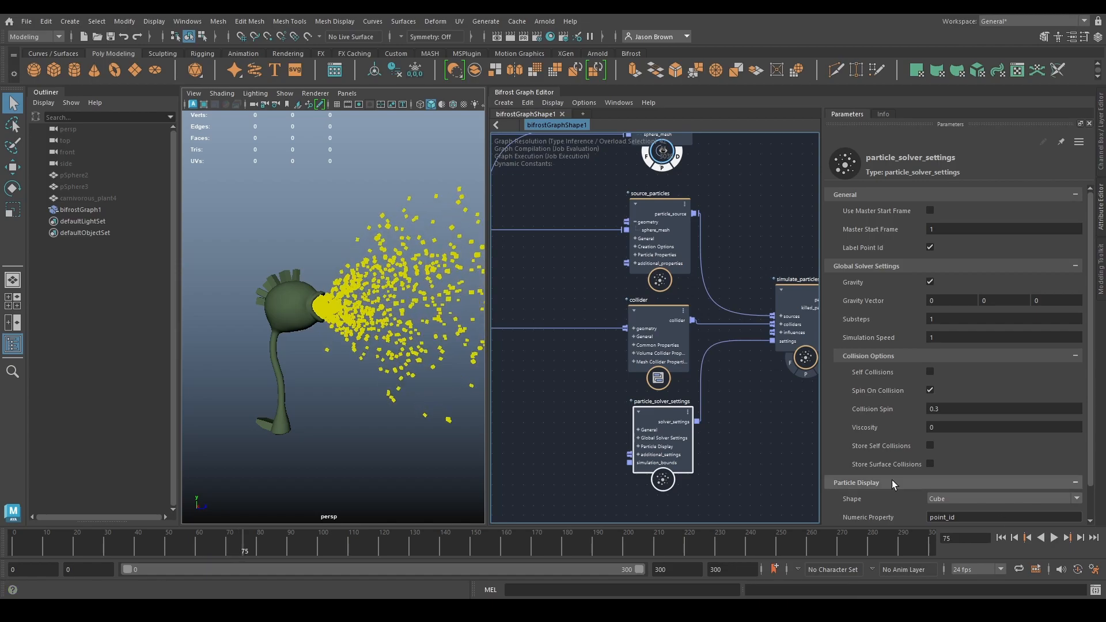
left_click(674, 258)
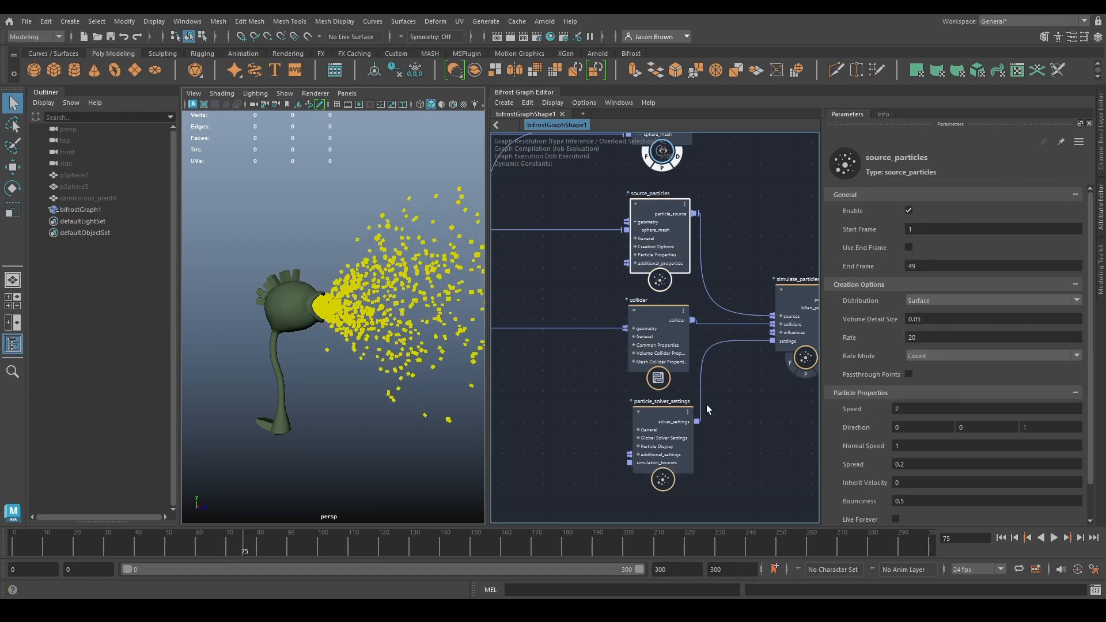
left_click(653, 429)
left_click(929, 391)
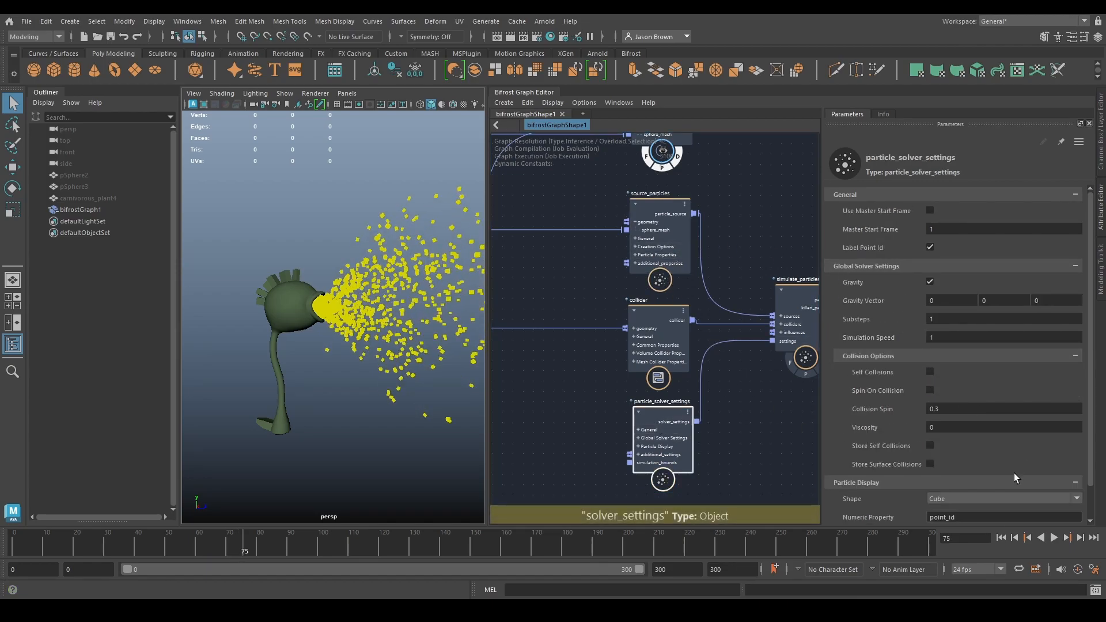
left_click(1001, 537)
left_click(1053, 537)
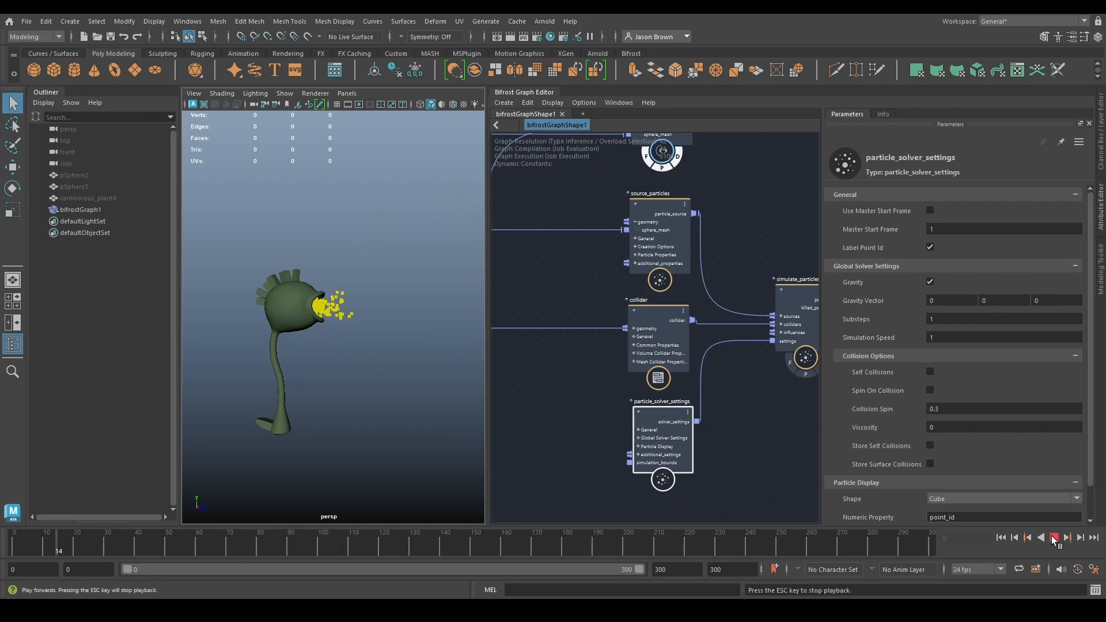
left_click(1053, 537)
- Add a drag_influence node and connect its out_influence output to the influences input of simulate_particles
middle_click_drag(567, 372, 643, 386, "alt")
key("Tab")
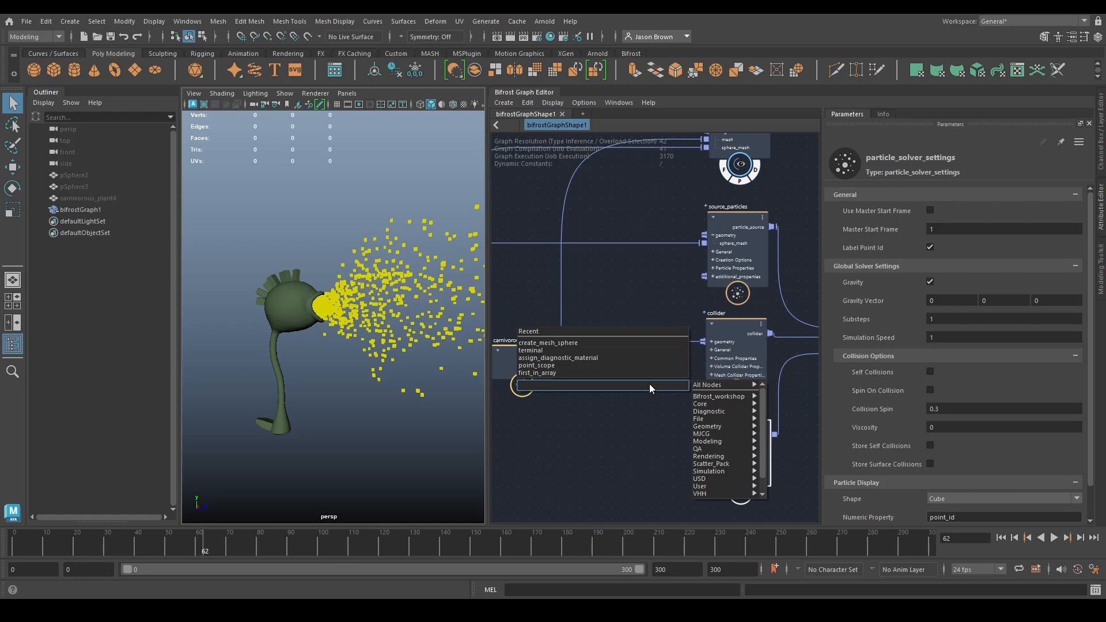
type("drag")
key("Return")
left_click_drag(621, 415, 777, 335)
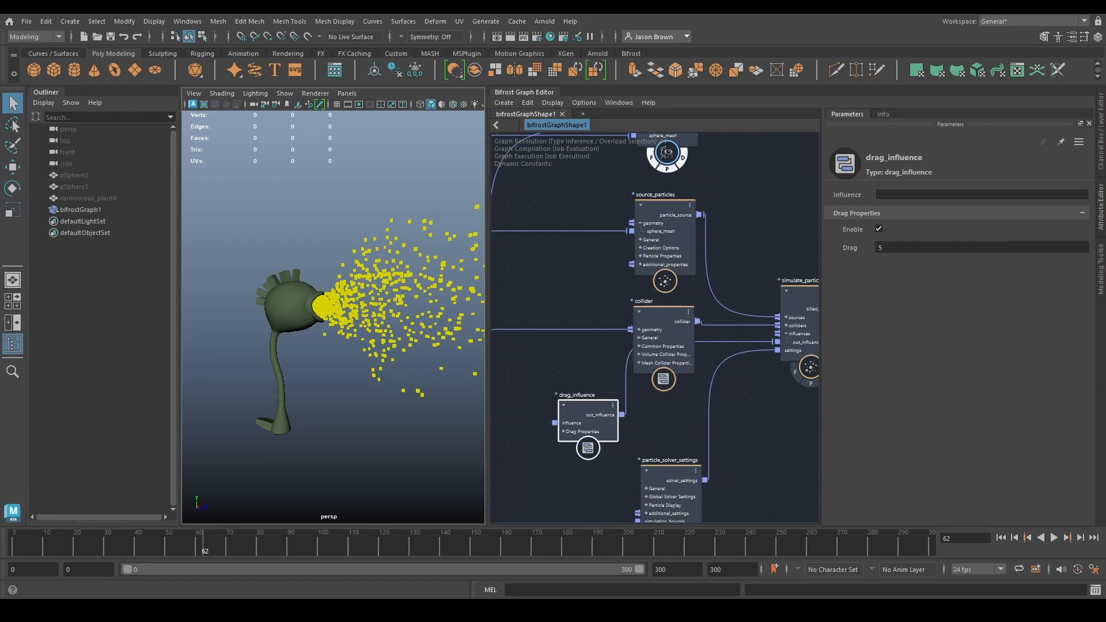
left_click_drag(593, 411, 582, 416)
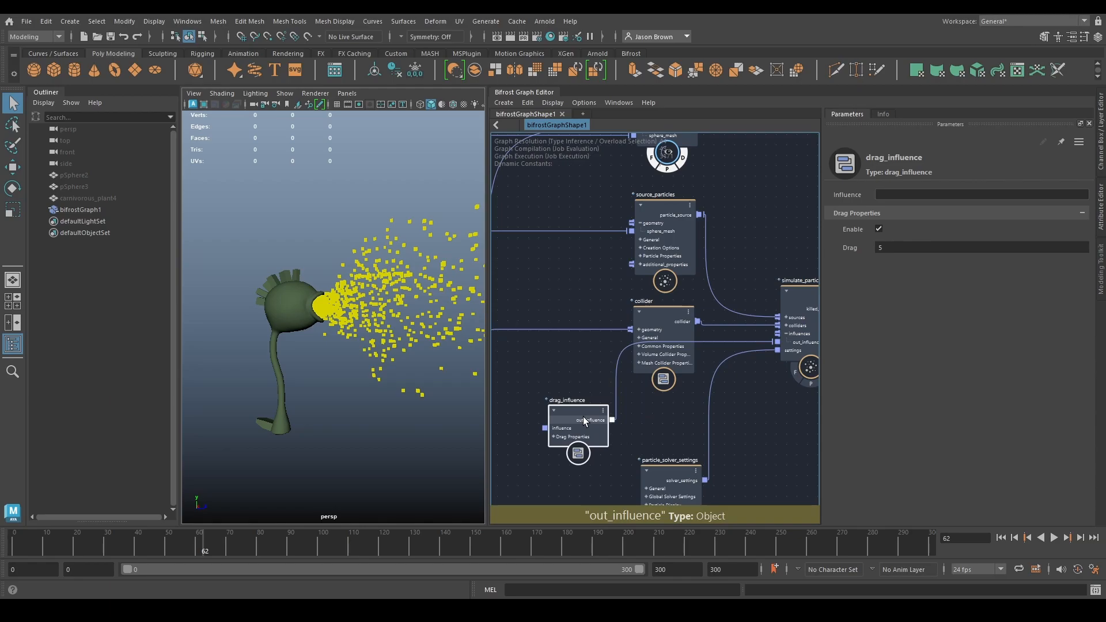
- Play the simulation from the start with drag_influence connected
left_click(1001, 537)
left_click(1053, 537)
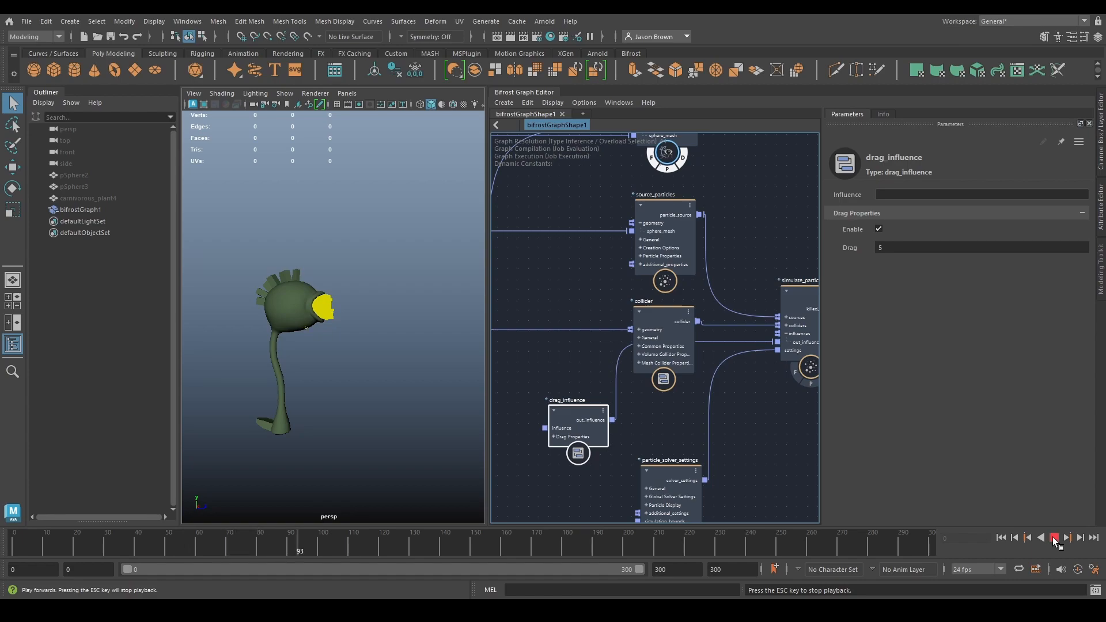
left_click(1052, 537)
- Turn off Enable on drag_influence and replay the simulation from the start for comparison
middle_click_drag(641, 424, 681, 436)
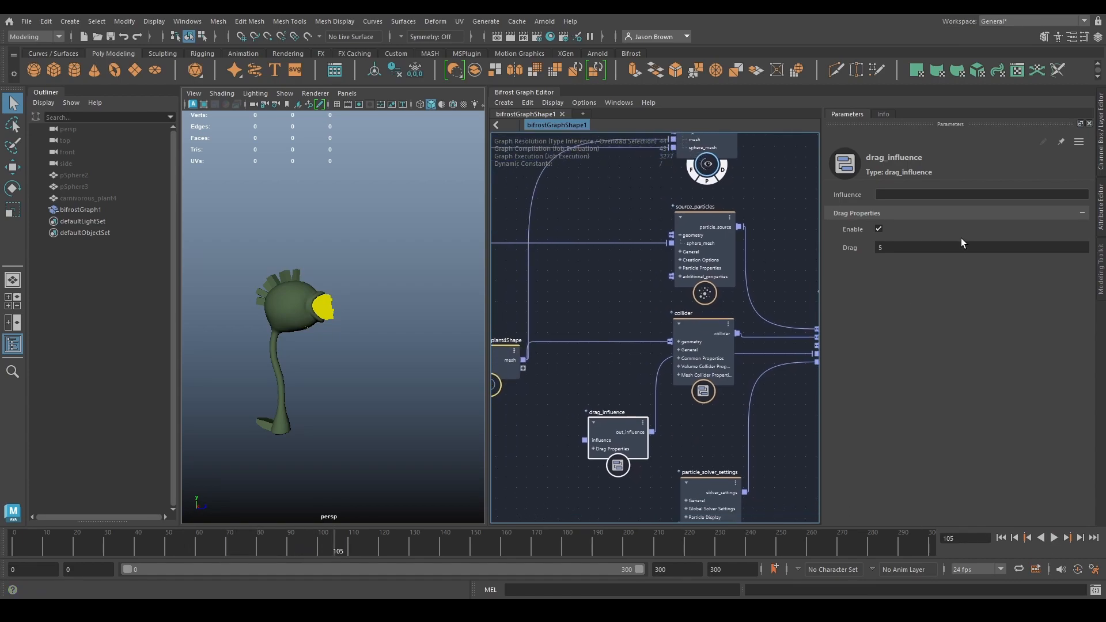
left_click(879, 228)
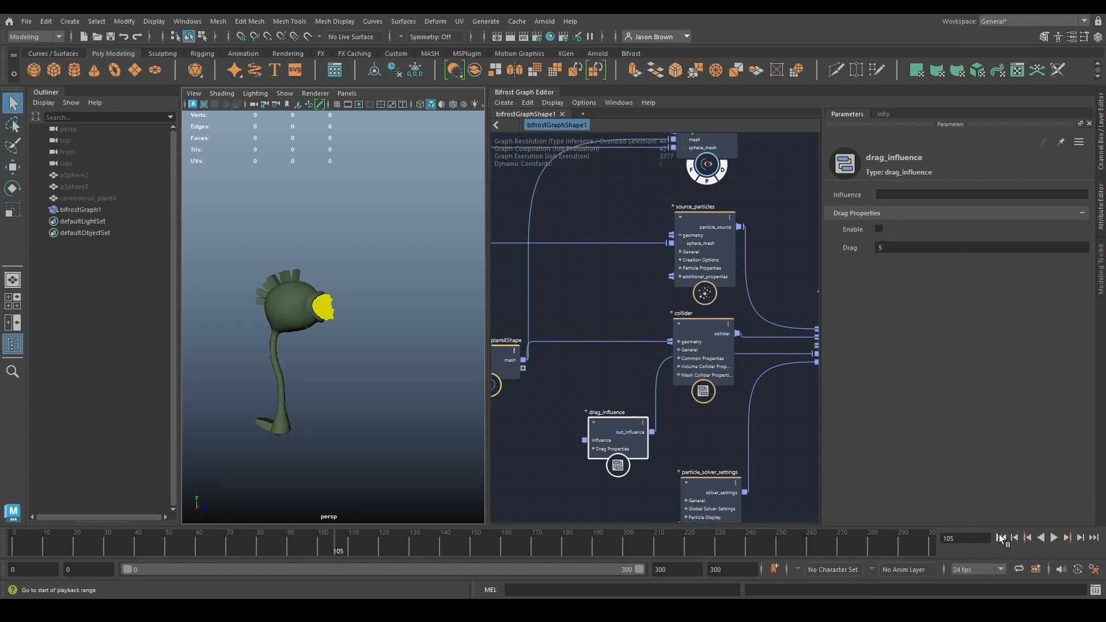
left_click(1054, 537)
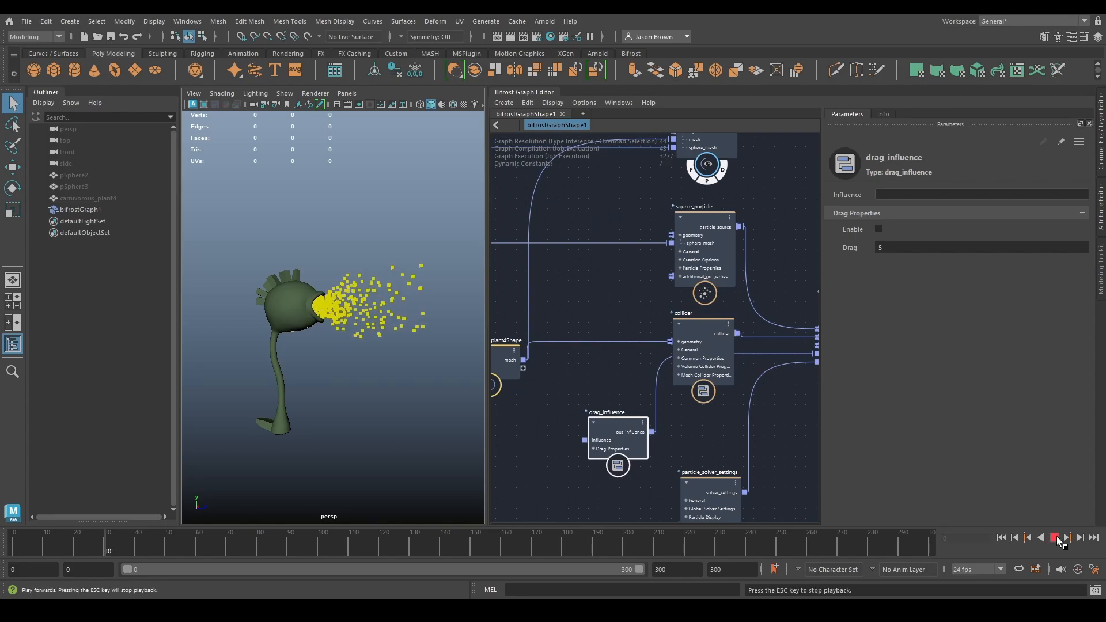
left_click(1056, 537)
- Add a modulate_influence node and connect it between drag_influence and the influences input of simulate_particles
left_click_drag(577, 364, 573, 363)
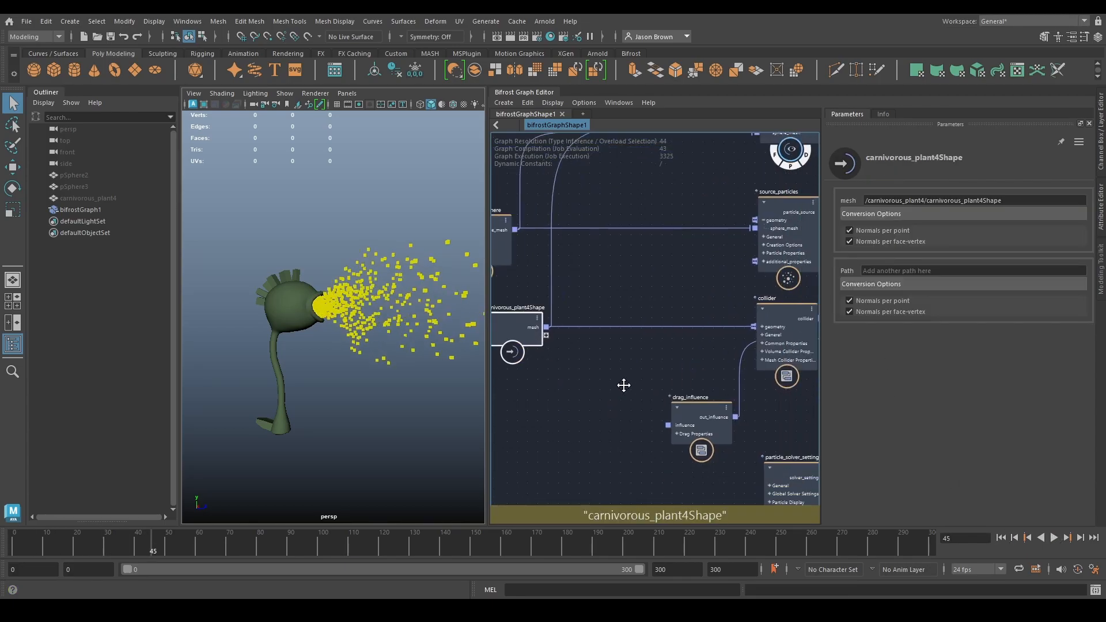
left_click_drag(698, 415, 605, 415)
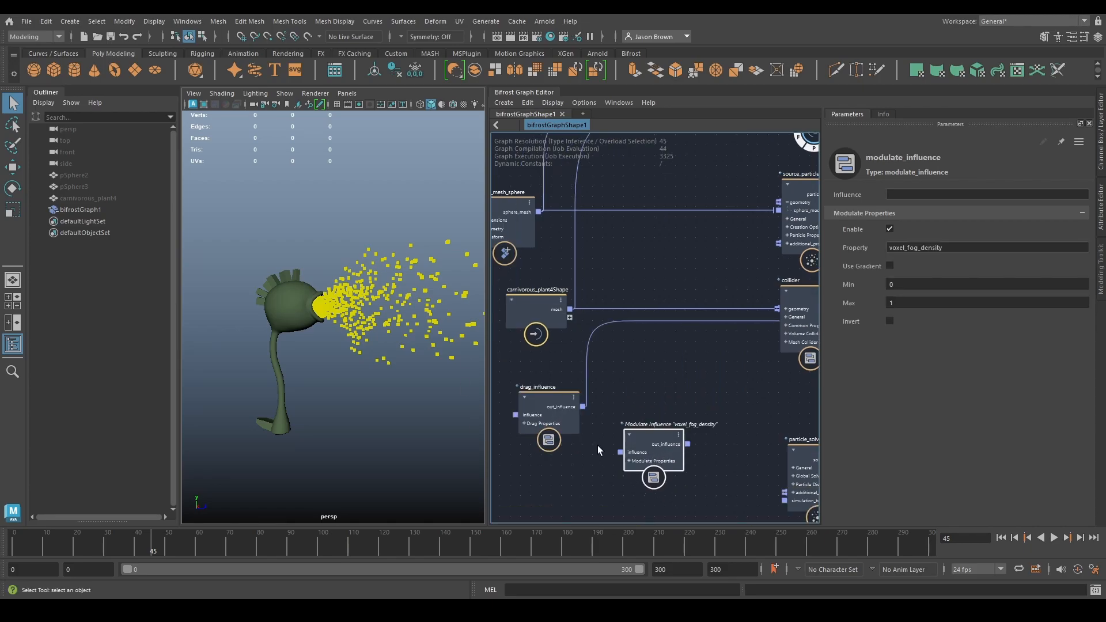
left_click_drag(649, 444, 673, 412)
middle_click_drag(685, 403, 569, 420, "alt")
left_click_drag(569, 419, 809, 337)
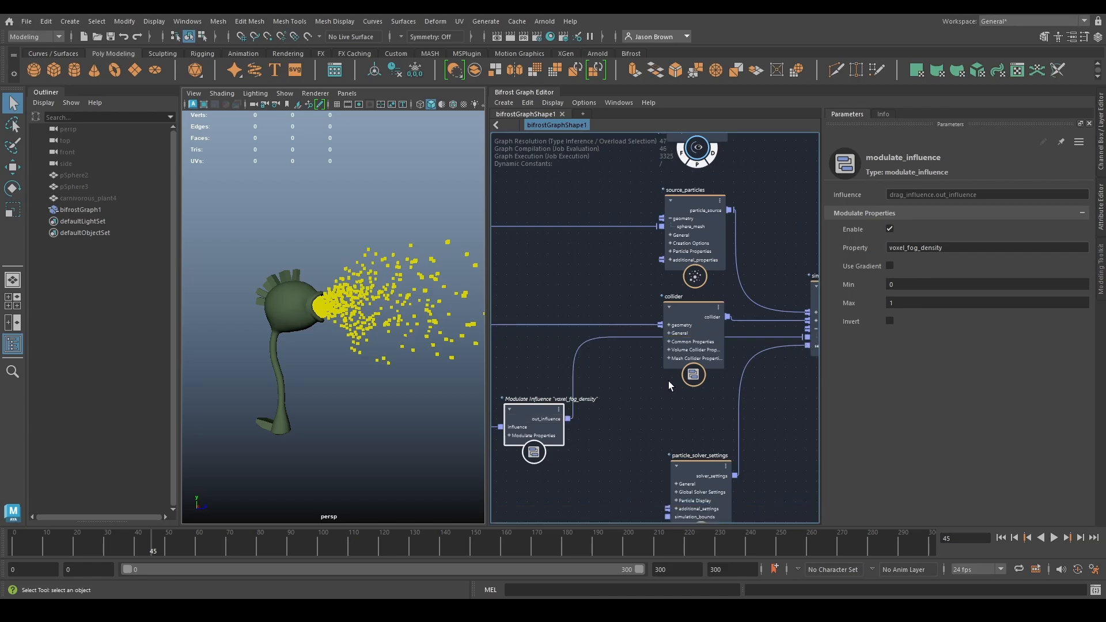
middle_click_drag(681, 427, 802, 371, "alt")
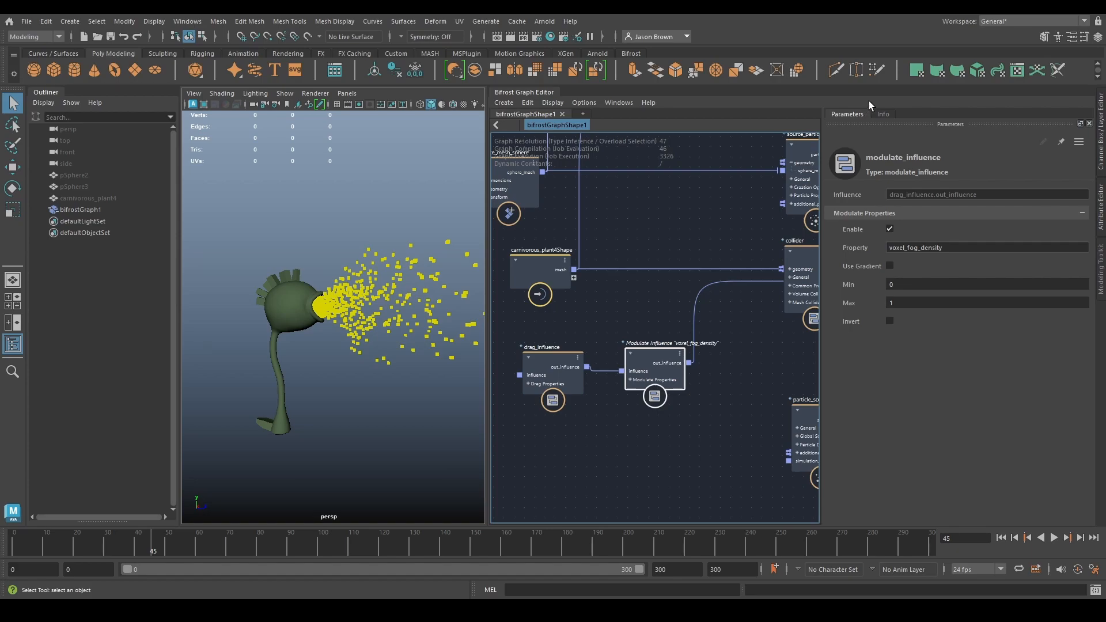
- Set the Property of modulate_influence to point_age and its Min to 0.5
left_click(956, 248)
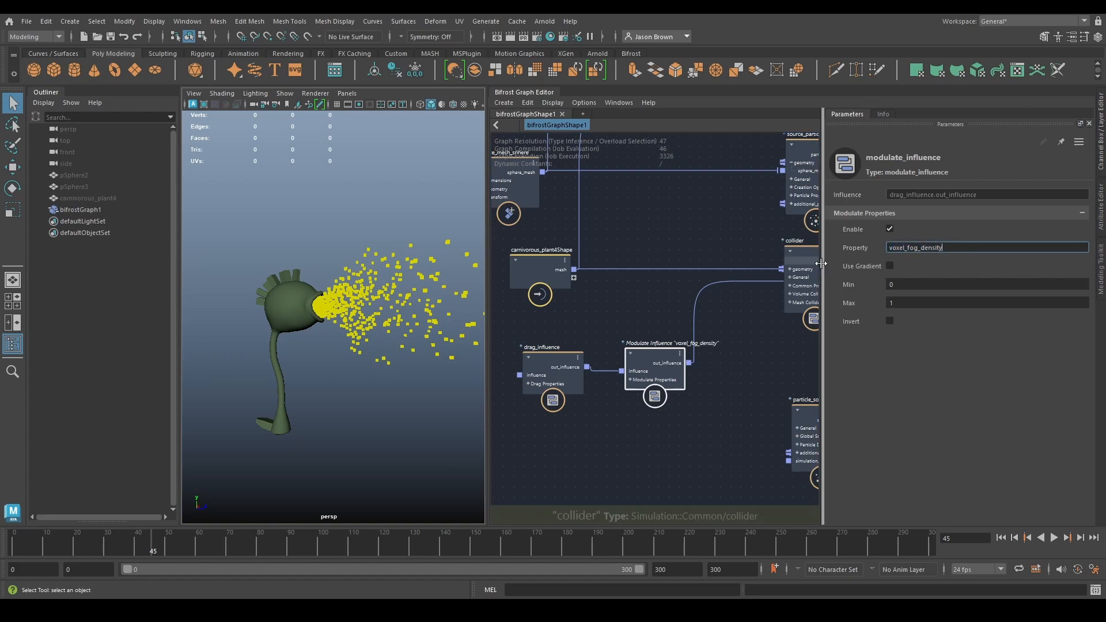
key("ctrl+a")
type("point_age")
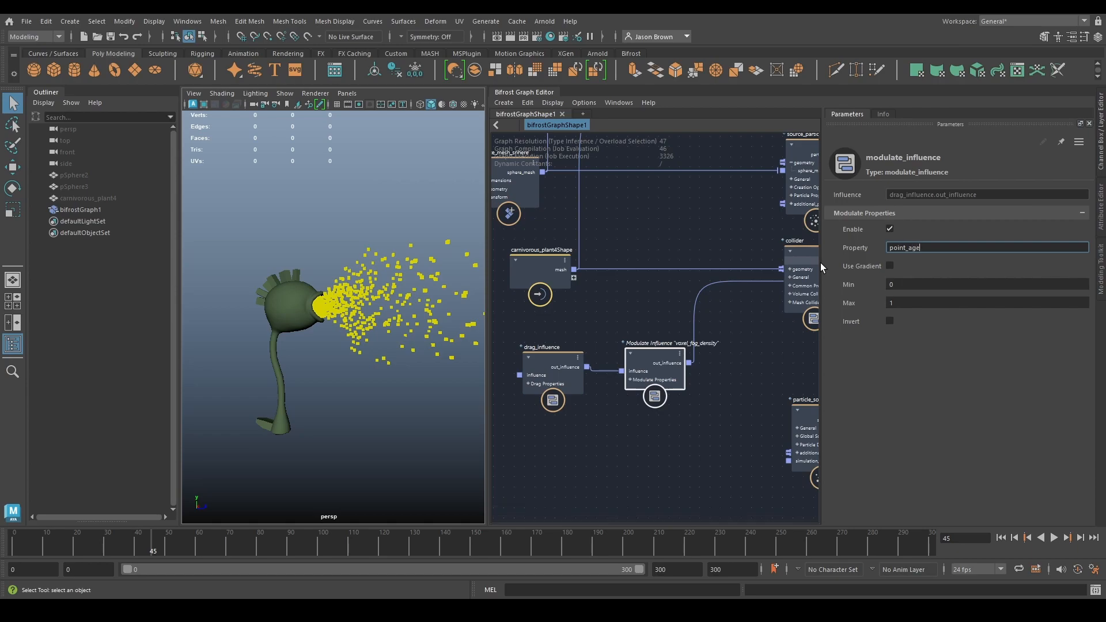
key("Return")
left_click(897, 285)
type("0.5")
key("Return")
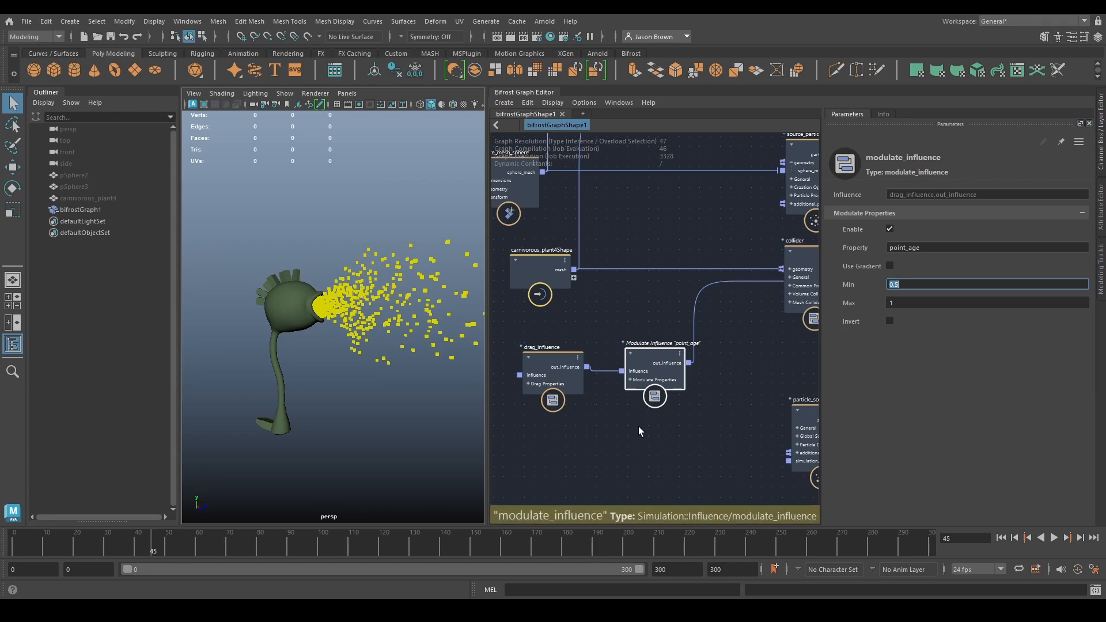
- Play the simulation from the start and view the particle properties in a watchpoint on the particles connection
left_click(1001, 538)
left_click(1054, 538)
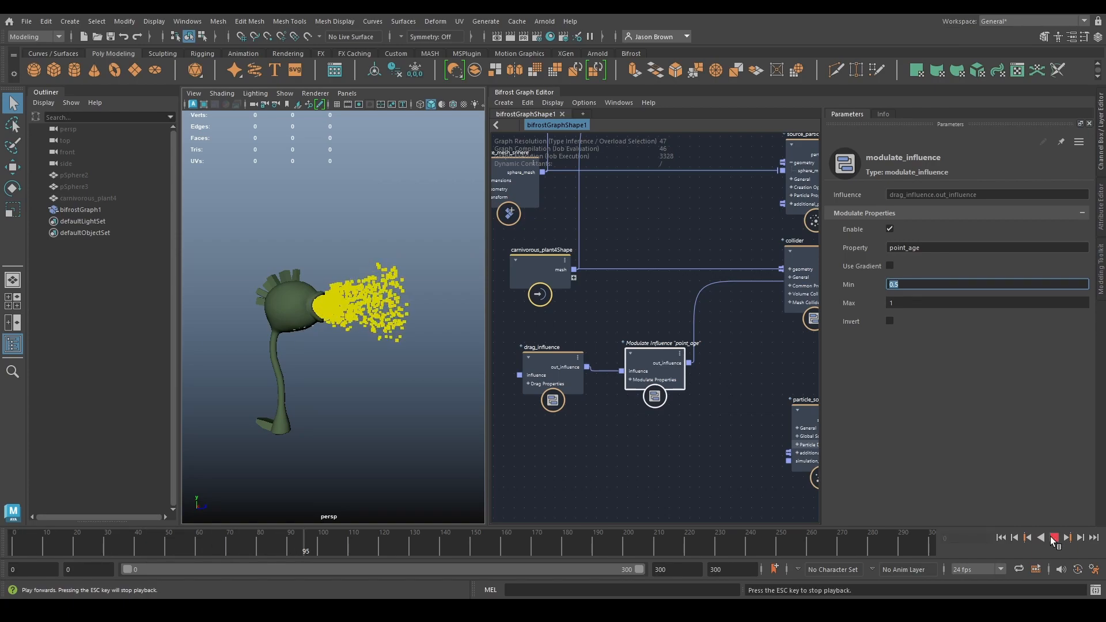
left_click(1053, 537)
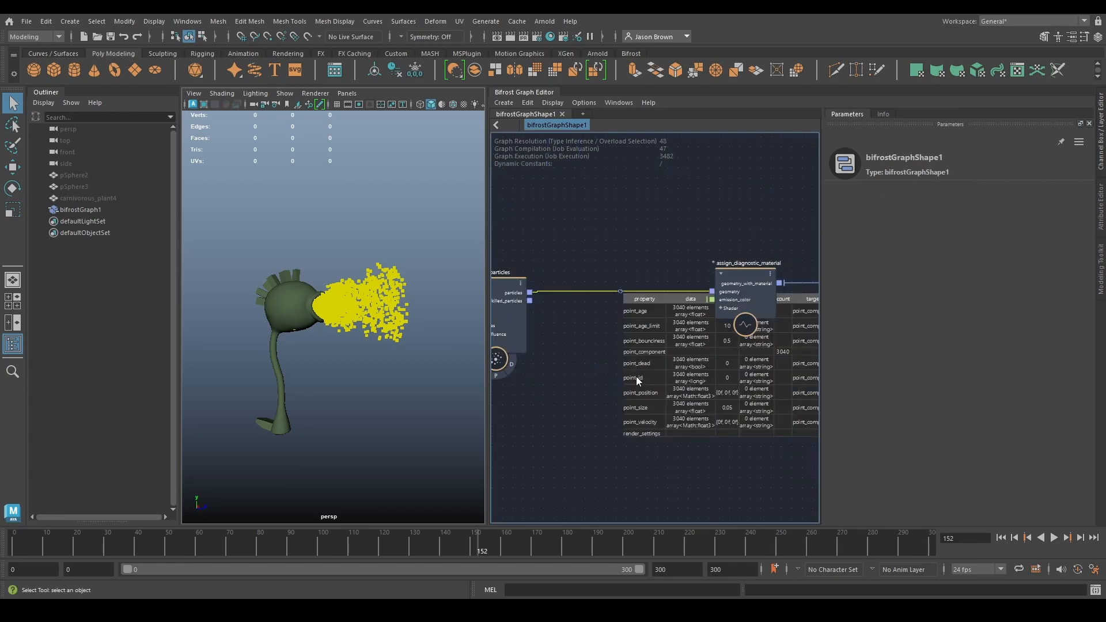
middle_click_drag(582, 354, 929, 315, "alt")
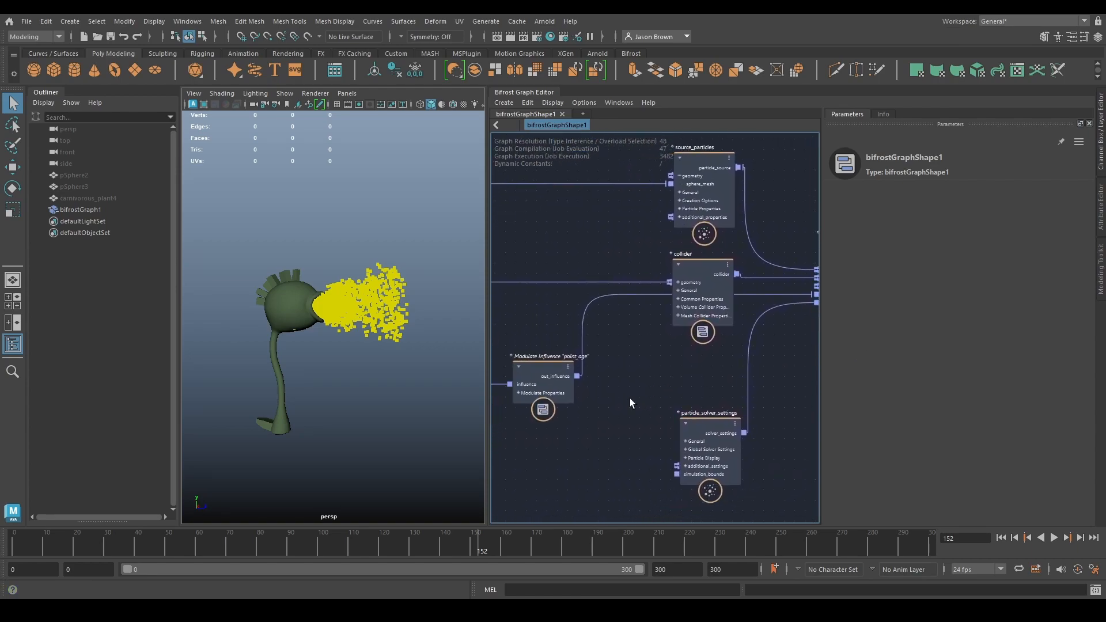
- Set the Max of modulate_influence to 0.5 and its Min to 0.1, and replay the simulation from the start
left_click(555, 409)
middle_click_drag(573, 429, 638, 403, "alt")
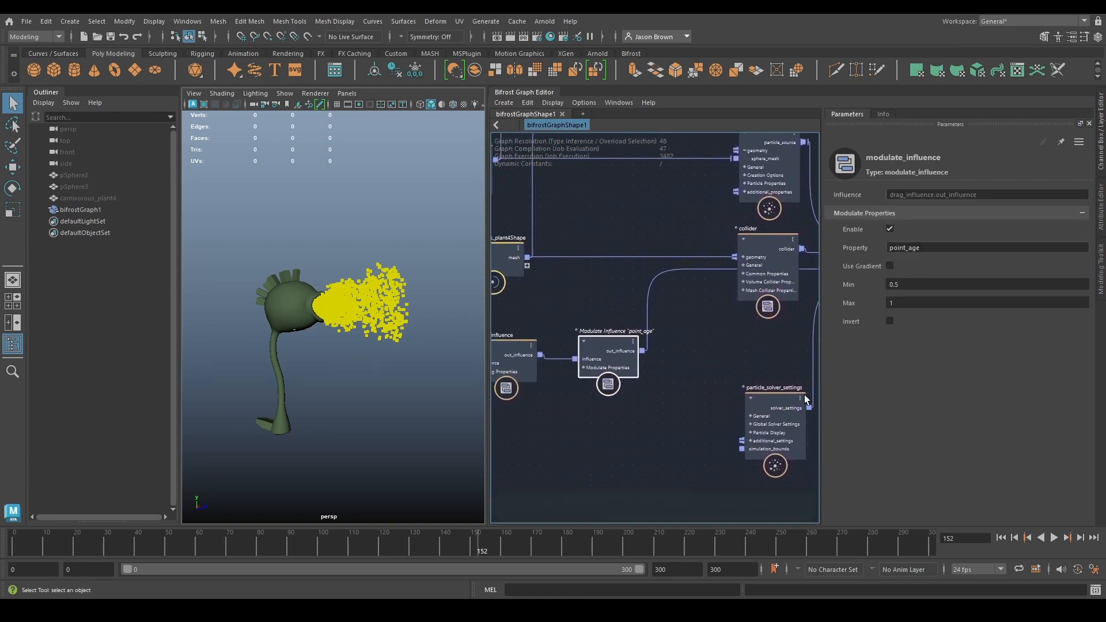
left_click(916, 301)
type("0.5")
key("shift+Tab")
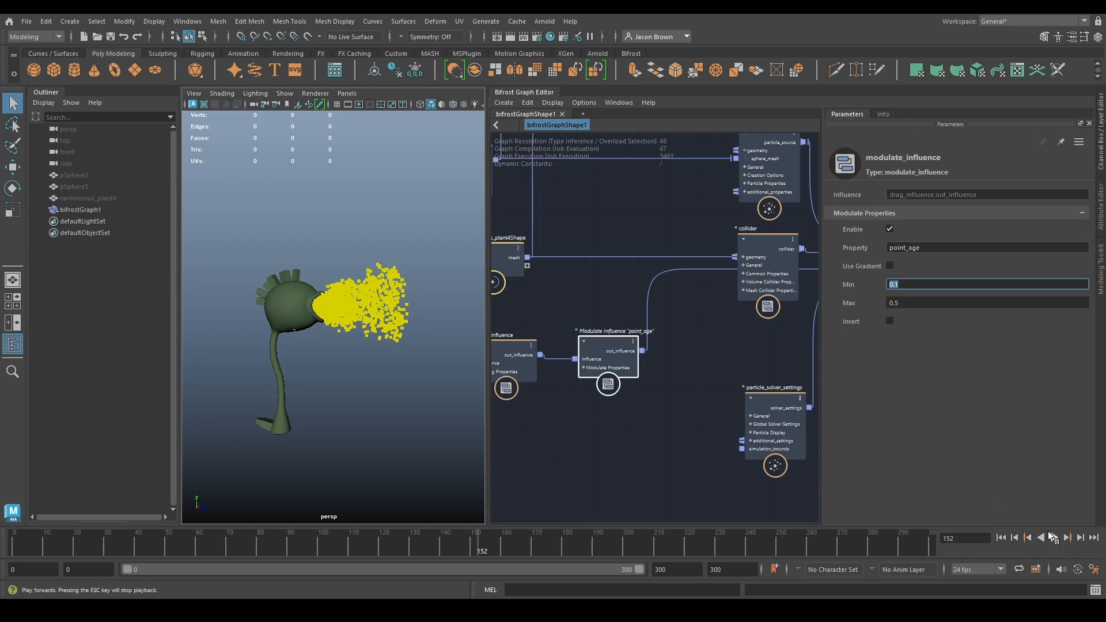
left_click(1001, 538)
left_click(1053, 537)
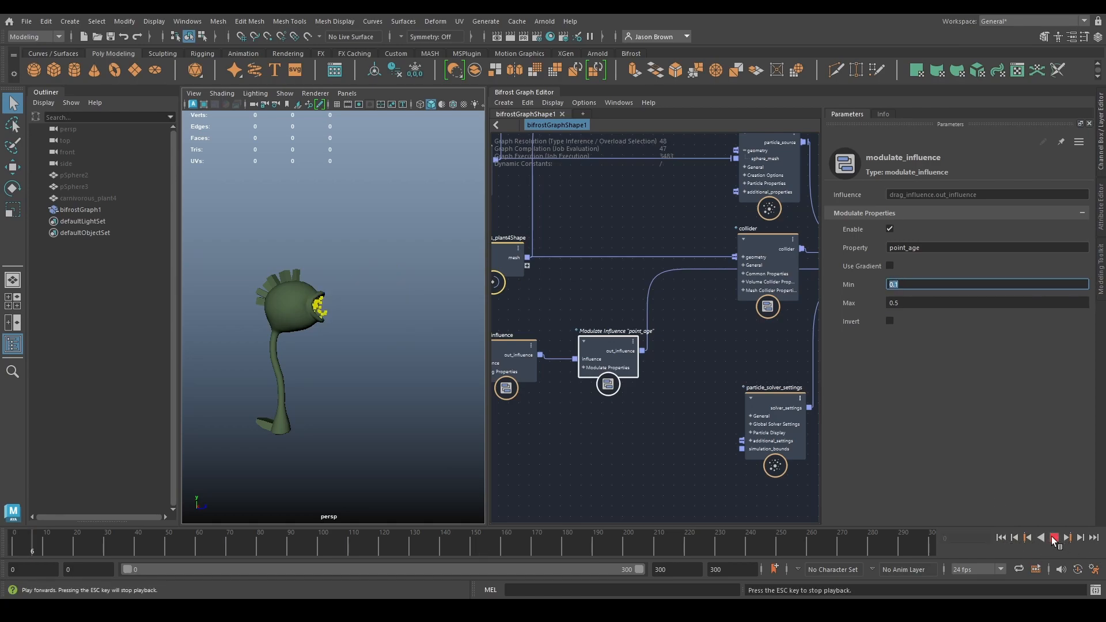
- Set the Min of modulate_influence to 0.5 and its Max to 1, and replay the simulation from the start
left_click(1053, 537)
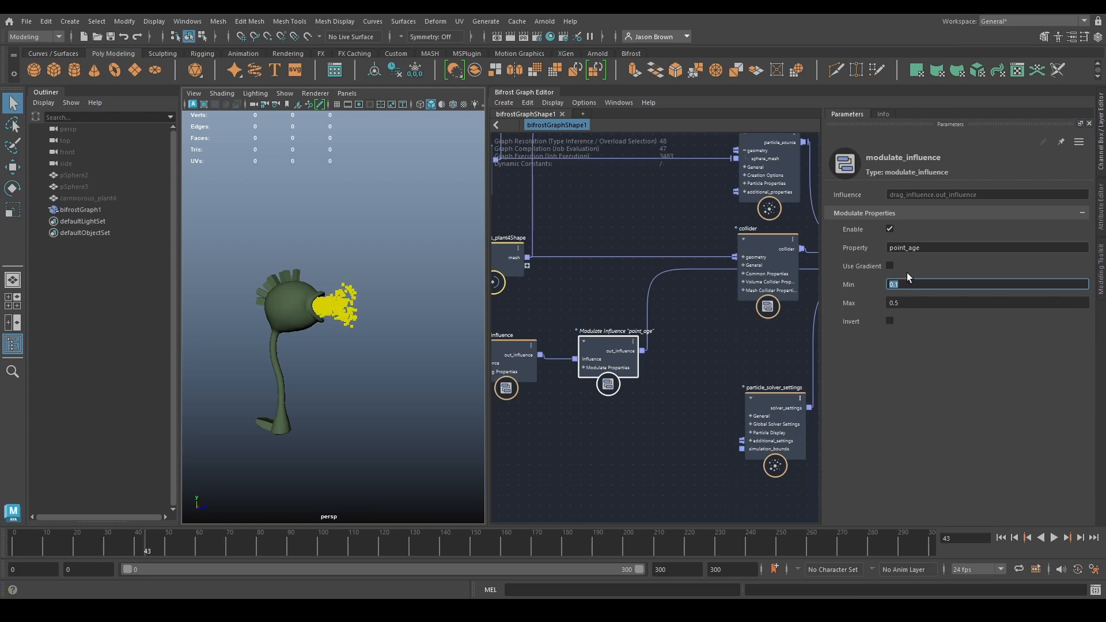
type("5")
key("Tab")
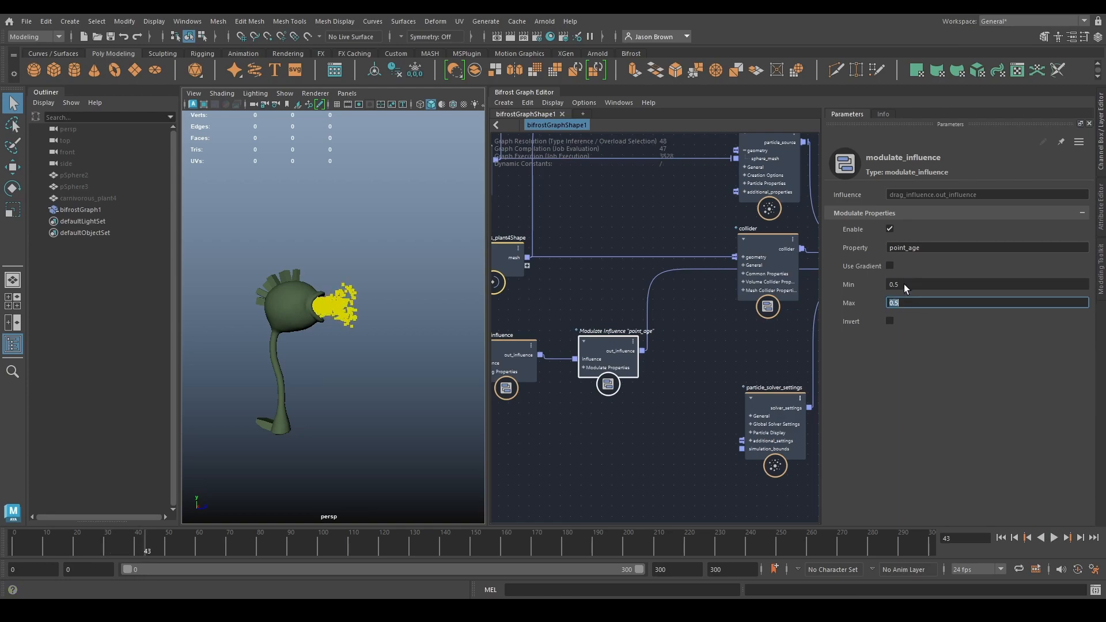
left_click(1001, 539)
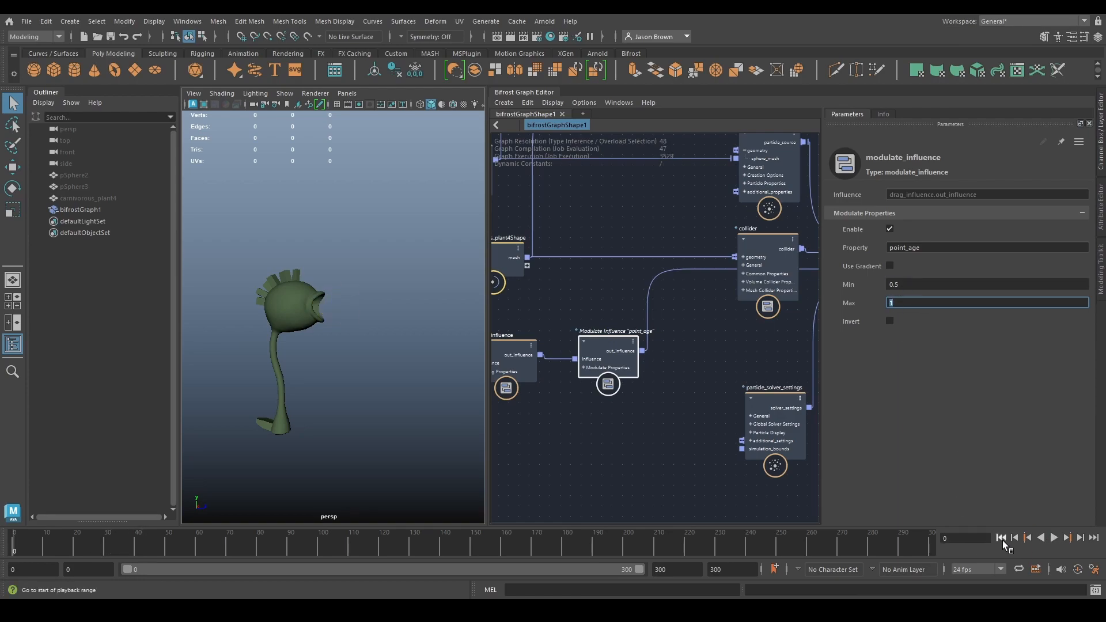
left_click(1054, 538)
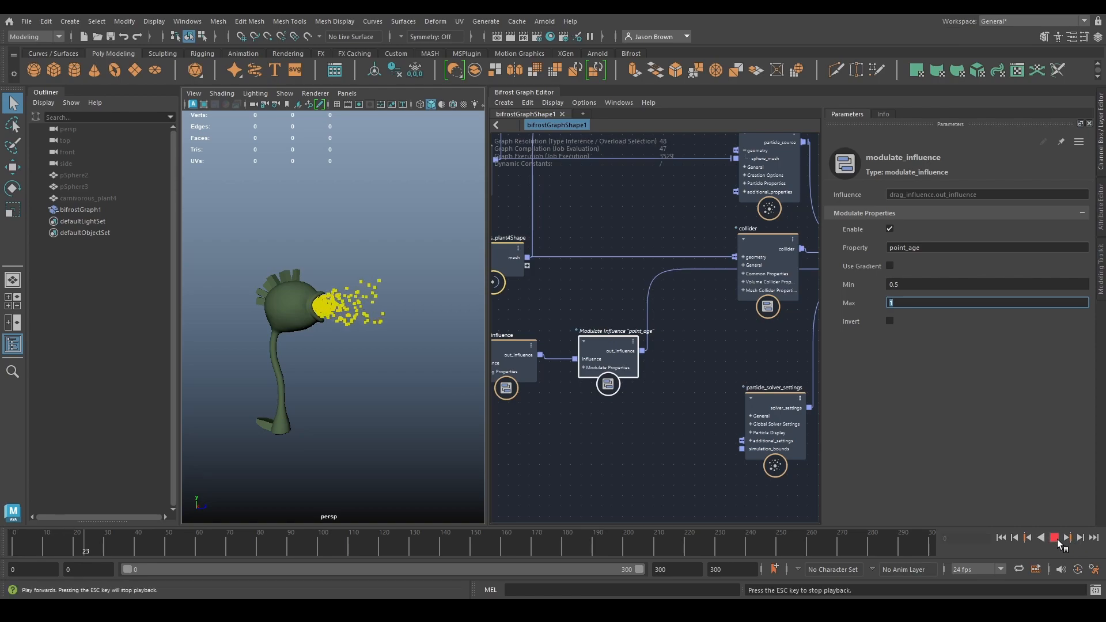
left_click(1055, 538)
- Enable Invert on modulate_influence, set its Min to 0 and Max to 0.4, and replay the simulation from the start
left_click(890, 321)
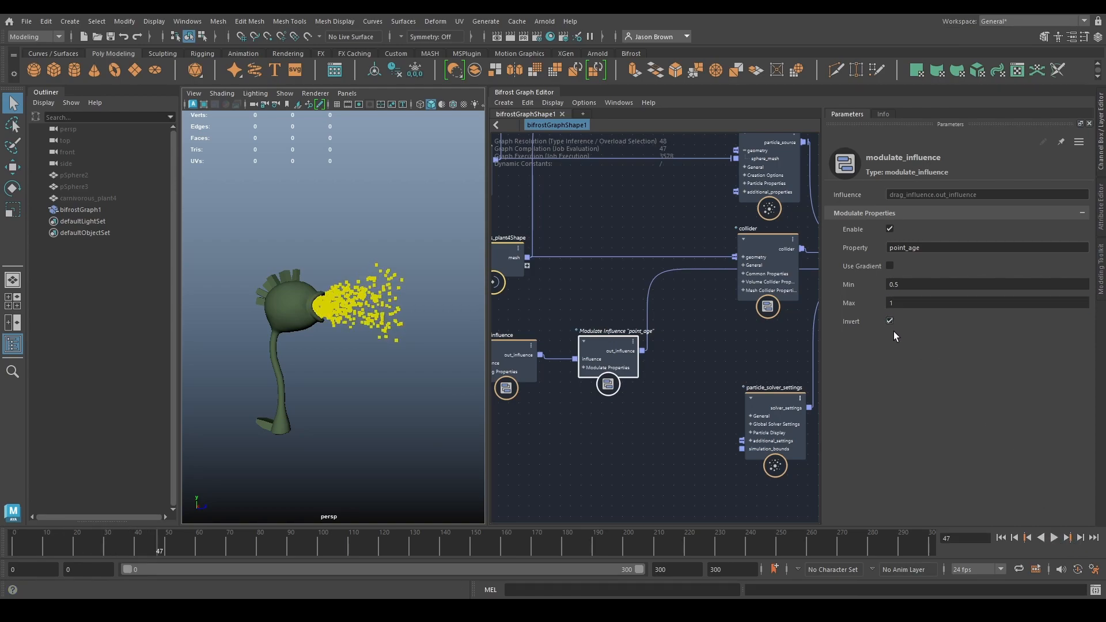
left_click(1001, 538)
left_click(1054, 538)
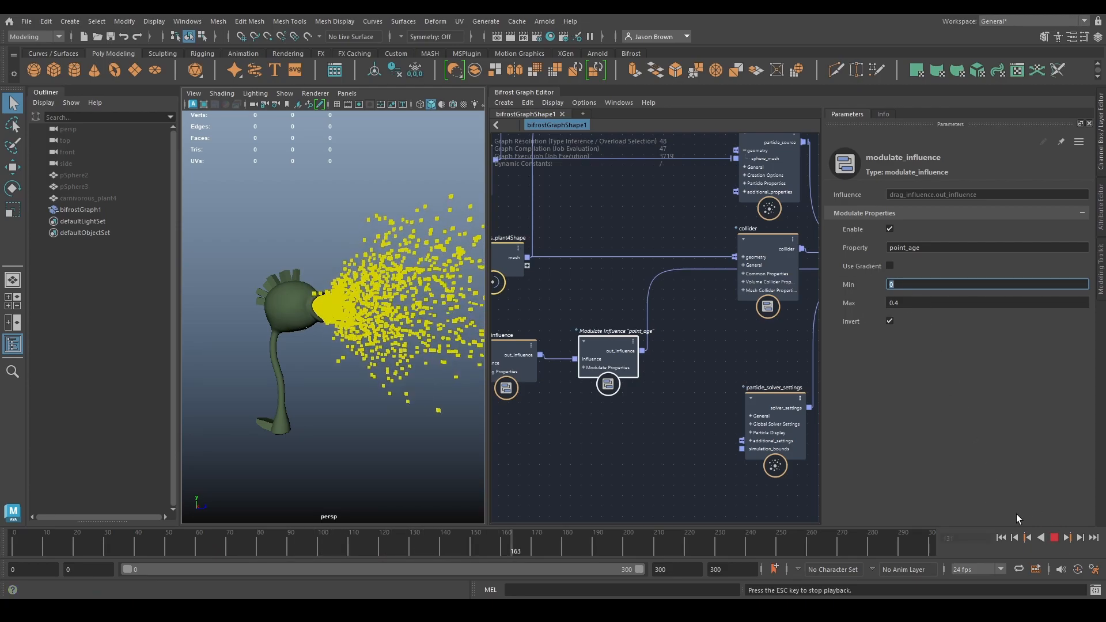
key("Escape")
- Set the Max of modulate_influence to 0.8 and replay the particle spray from the start
scroll(410, 322, "down", 3)
middle_click_drag(369, 306, 324, 312, "alt")
left_click(948, 306)
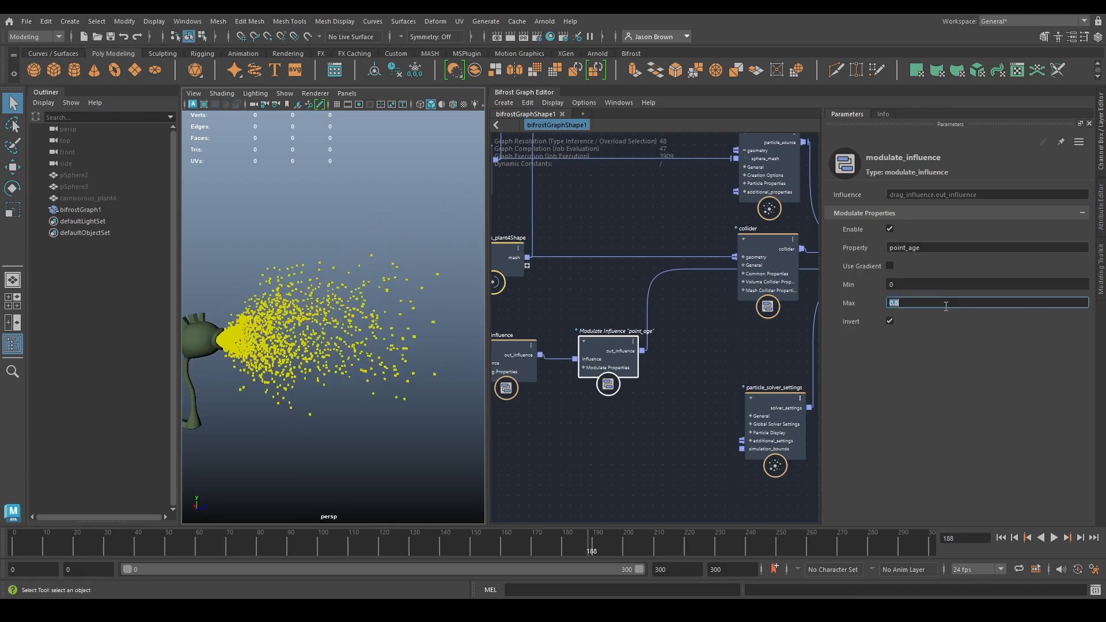
left_click(1001, 537)
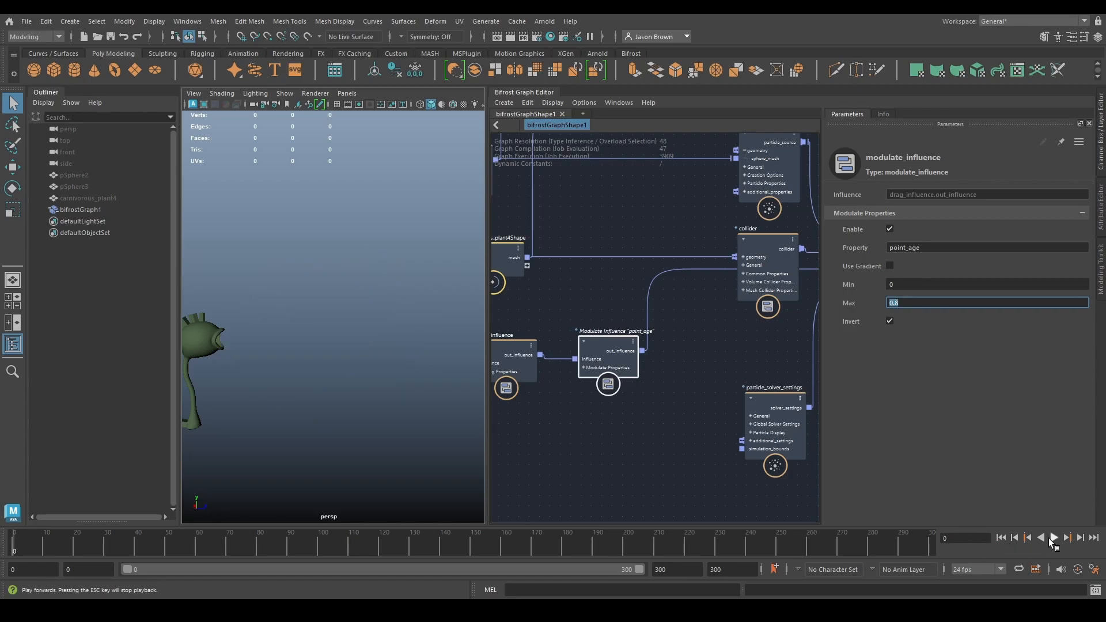
left_click(1052, 537)
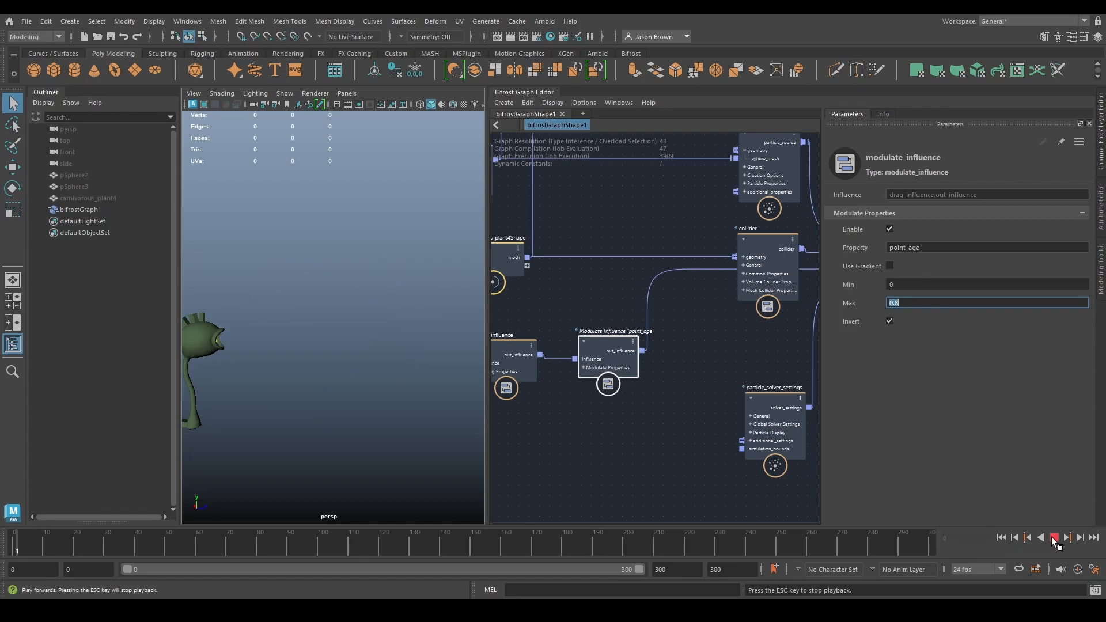
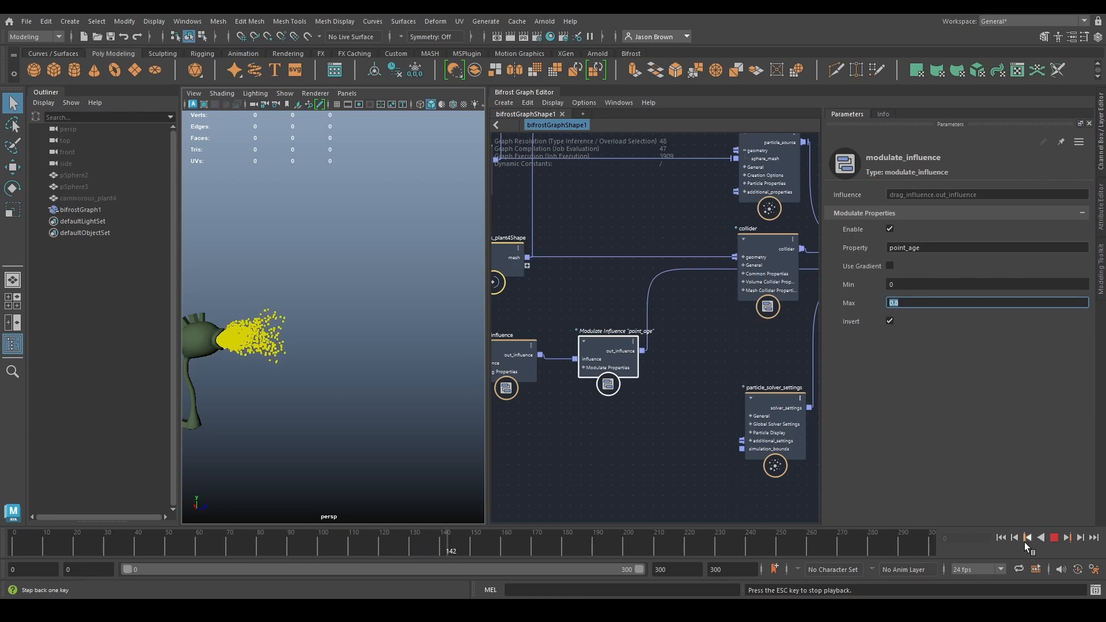
- Set the Max of modulate_influence to 0.4 and replay the particle spray from the start
left_click(1054, 535)
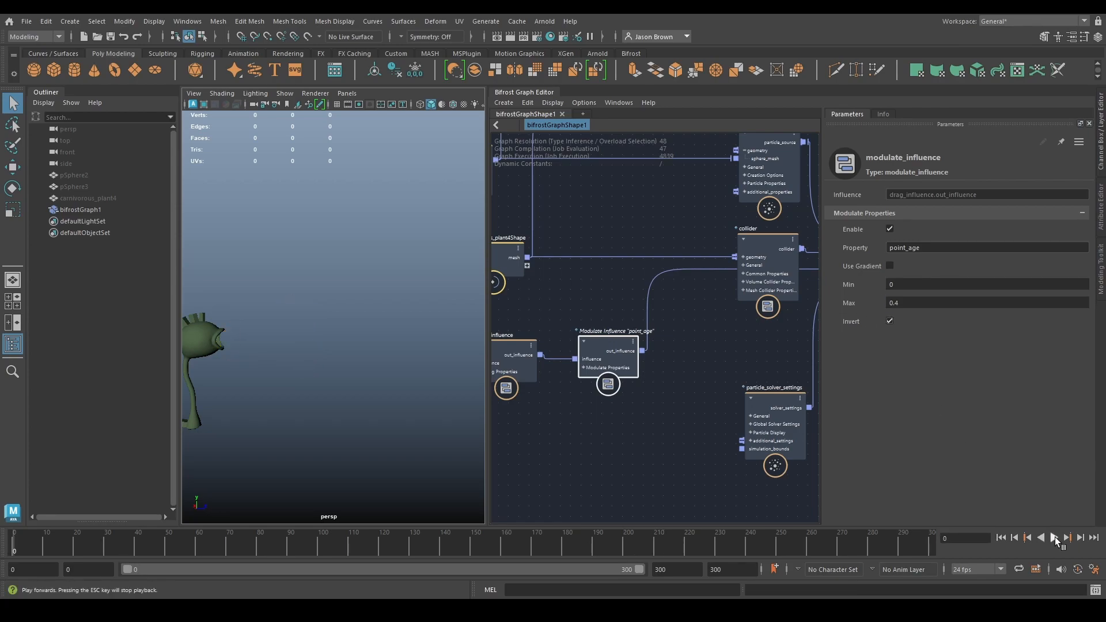
left_click(1055, 538)
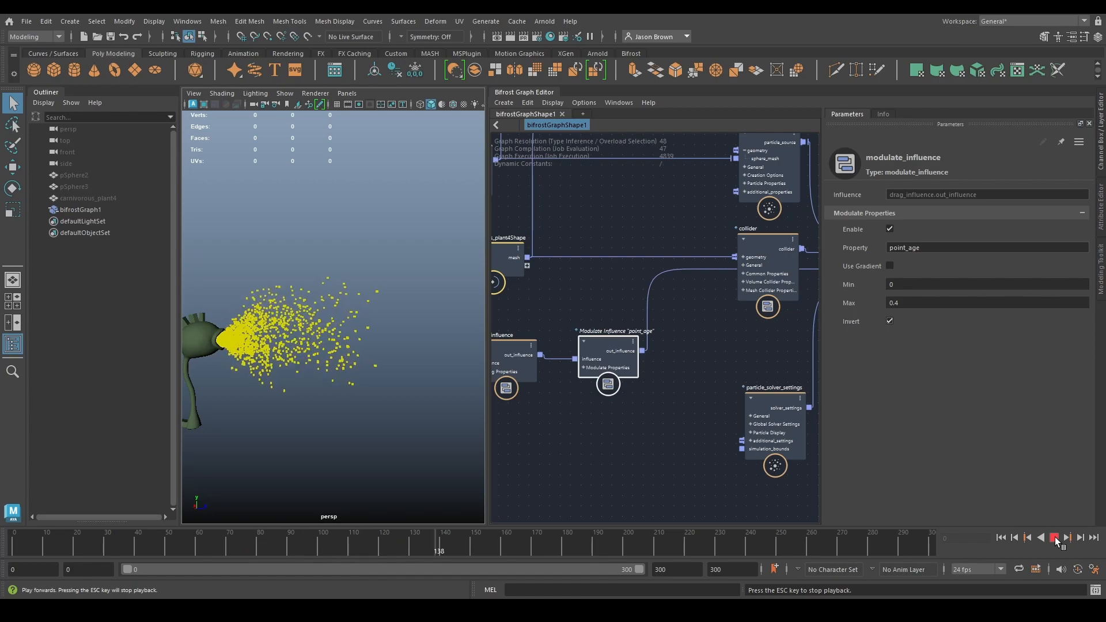
left_click(1054, 537)
- Make room after simulate_particles by moving assign_diagnostic_material farther away and placing the particle property watchpoint close to the particles output
scroll(705, 367, "down", 3)
middle_click_drag(705, 367, 483, 412, "alt")
middle_click_drag(712, 425, 596, 436, "alt")
middle_click_drag(683, 443, 599, 455, "alt")
left_click_drag(562, 271, 771, 443)
left_click_drag(616, 340, 766, 346)
middle_click_drag(600, 370, 719, 368, "alt")
left_click_drag(708, 346, 587, 348)
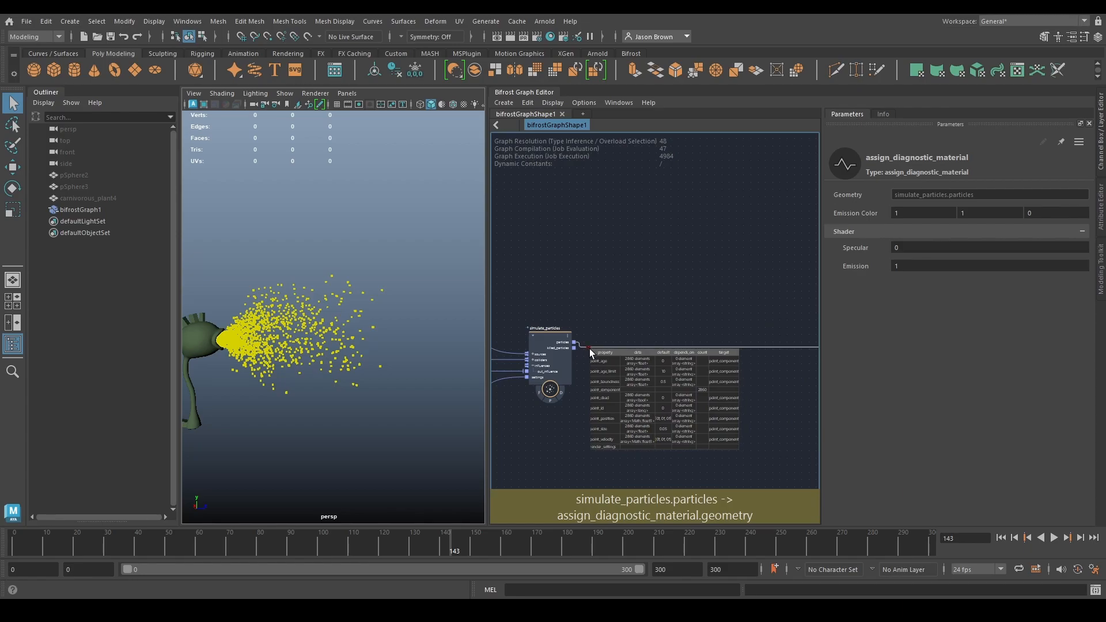
scroll(686, 374, "up", 1)
- Add a get_geo_property node fed by the particles output of simulate_particles and place it above the connection
middle_click_drag(631, 336, 642, 358, "alt")
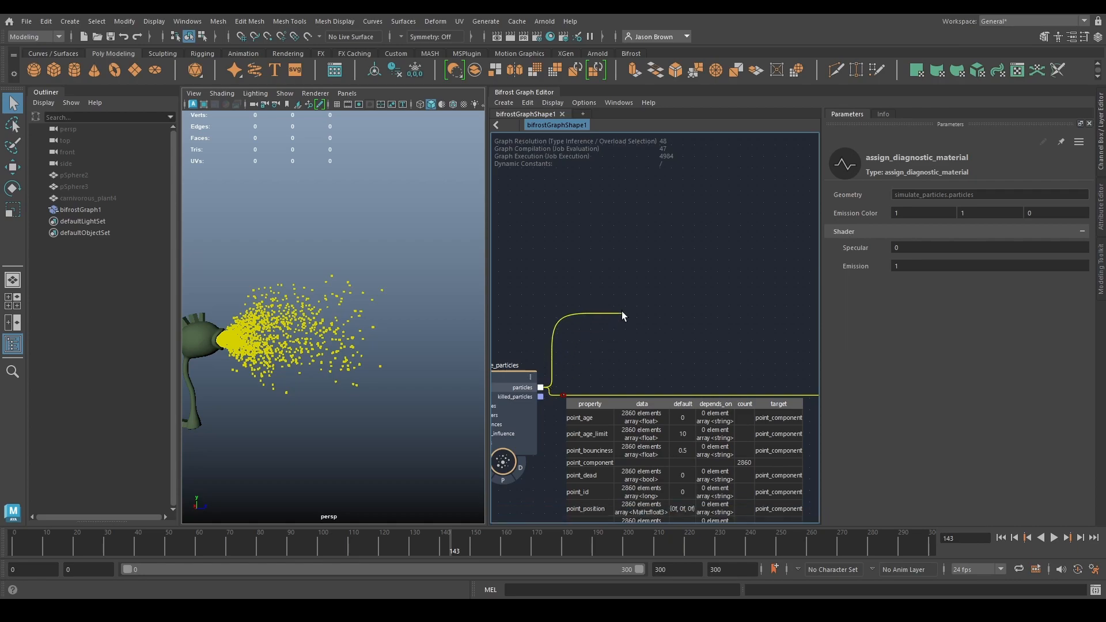
left_click_drag(621, 312, 628, 312)
type("get_geo")
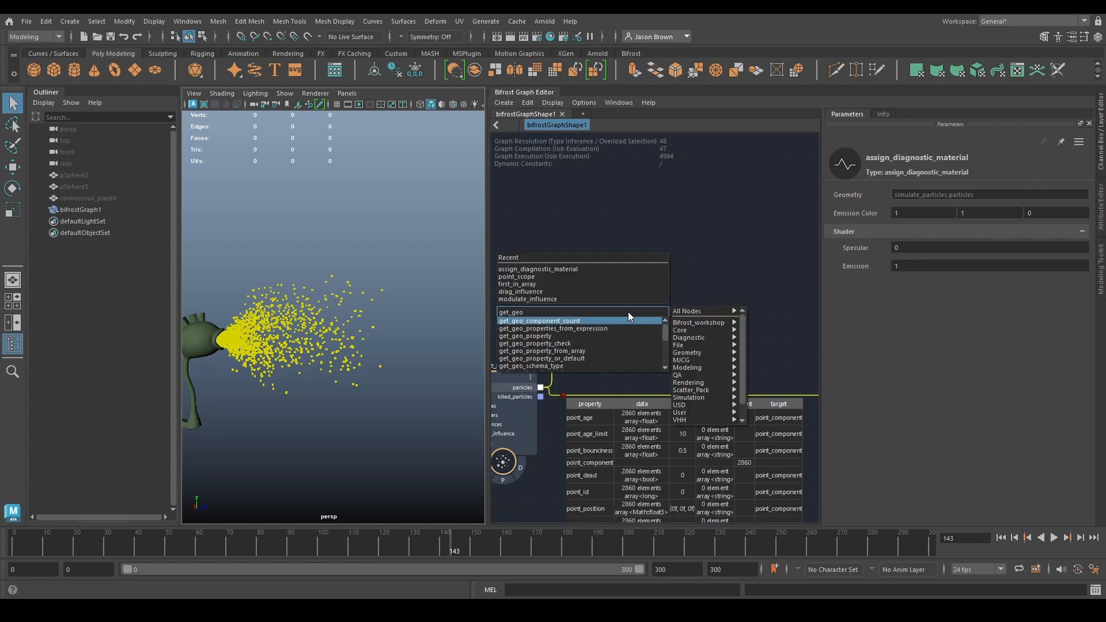
key("Down")
key("Down")
key("Return")
left_click_drag(640, 331, 626, 263)
- Set the get_geo_property node to read point_age with the type array<float>
left_click(886, 214)
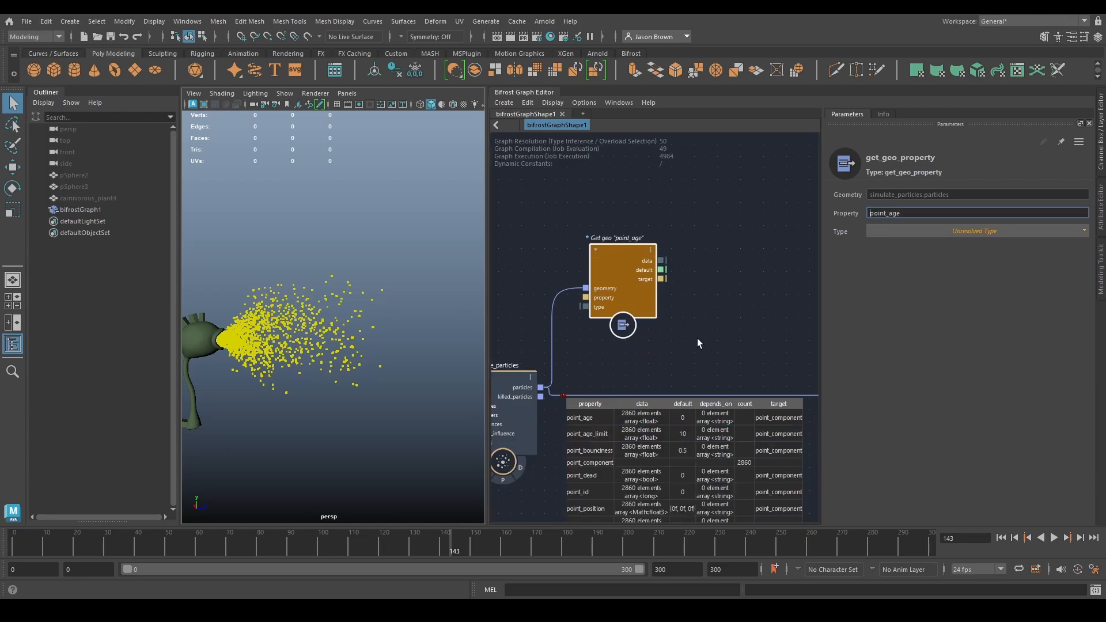
middle_click_drag(698, 362, 704, 320, "alt")
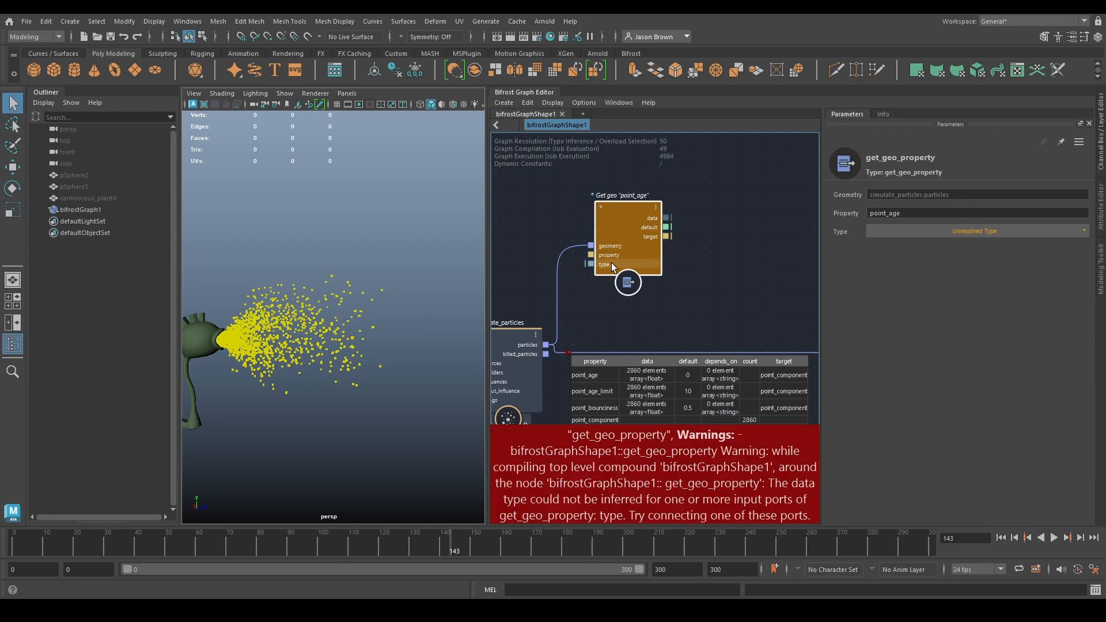
left_click(964, 233)
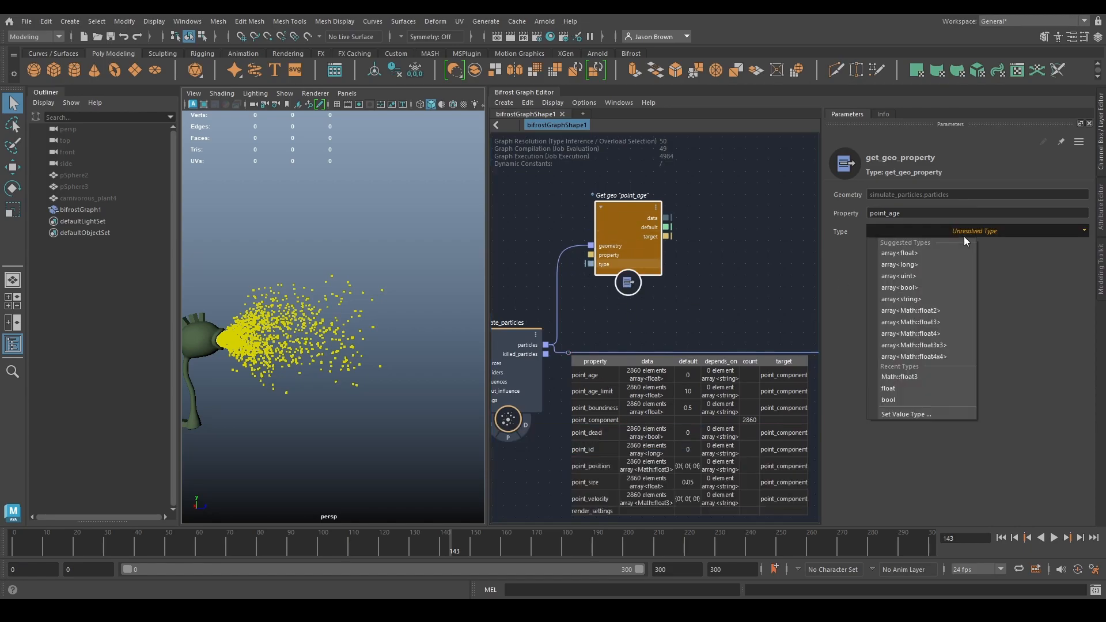
left_click(919, 254)
scroll(727, 299, "down", 1)
middle_click_drag(727, 300, 711, 370, "alt")
scroll(716, 361, "up", 2)
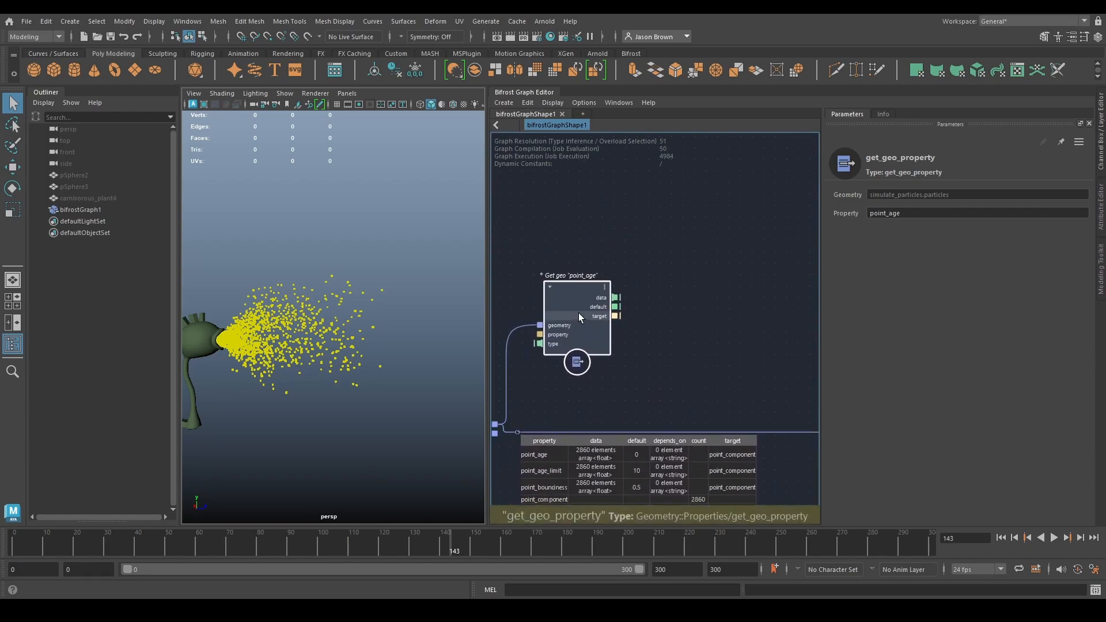
- Add an array_bounds node beside the get_geo_property node
left_click_drag(579, 313, 565, 309)
key("Tab")
type("array")
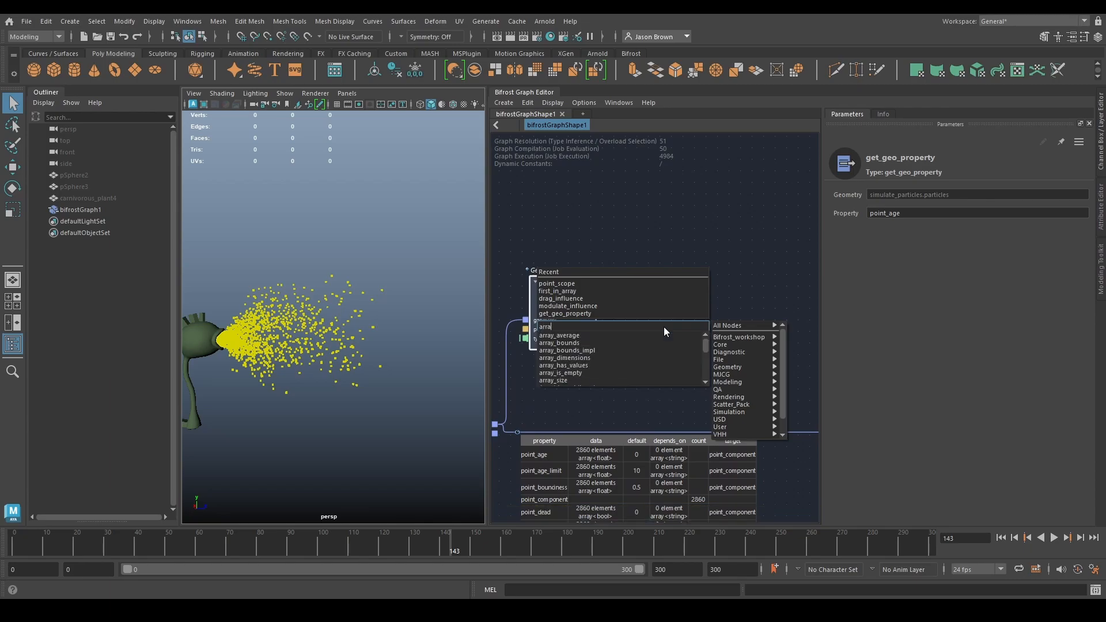
key("Return")
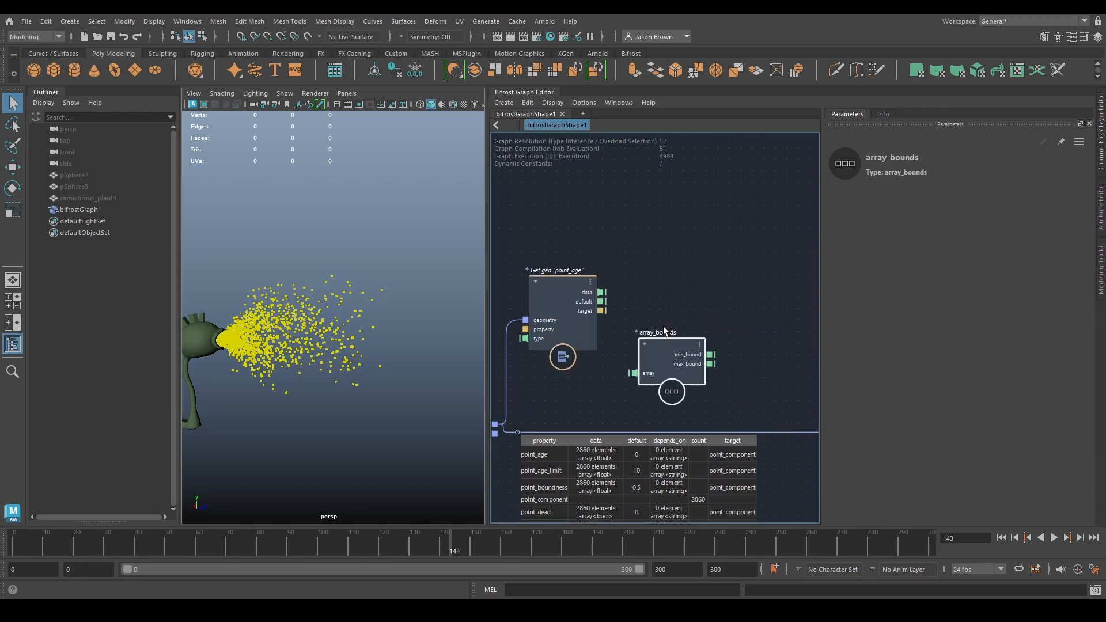
- Add a change_range node and arrange it with array_bounds after the get_geo_property node
key("Tab")
type("cchange")
key("ctrl+a")
type("change")
key("Return")
middle_click_drag(664, 355, 579, 338, "alt")
left_click_drag(579, 338, 593, 220)
middle_click_drag(668, 269, 731, 339, "alt")
left_click_drag(737, 338, 745, 327)
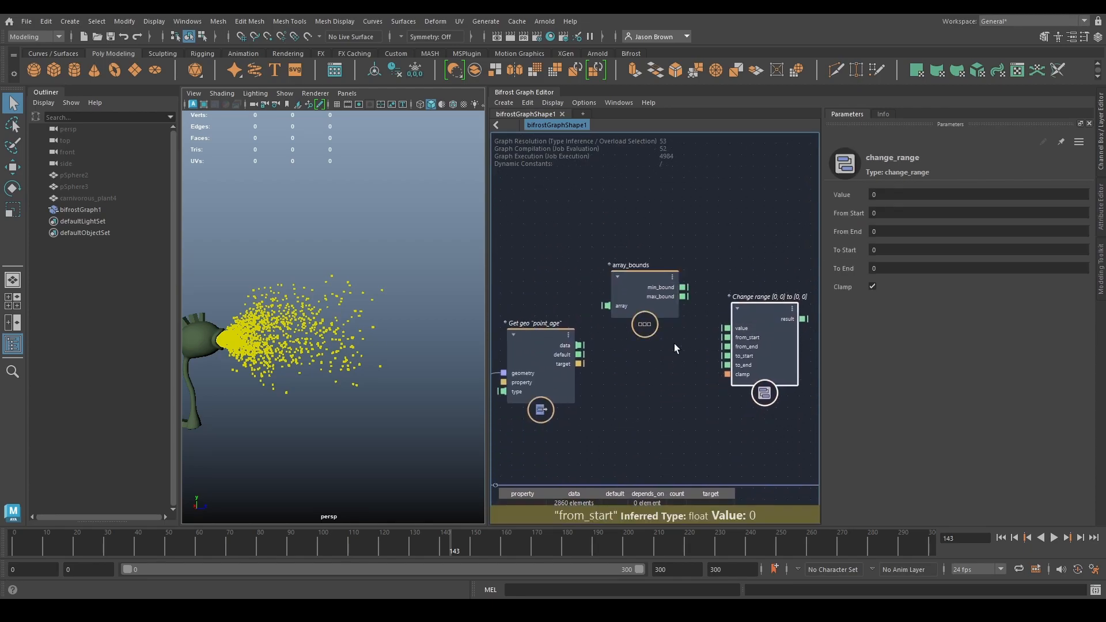
- Connect the point_age data to array_bounds and change_range's value, and min_bound and max_bound to from_start and from_end
left_click_drag(579, 345, 606, 305)
left_click_drag(581, 348, 743, 328)
left_click_drag(683, 287, 727, 339)
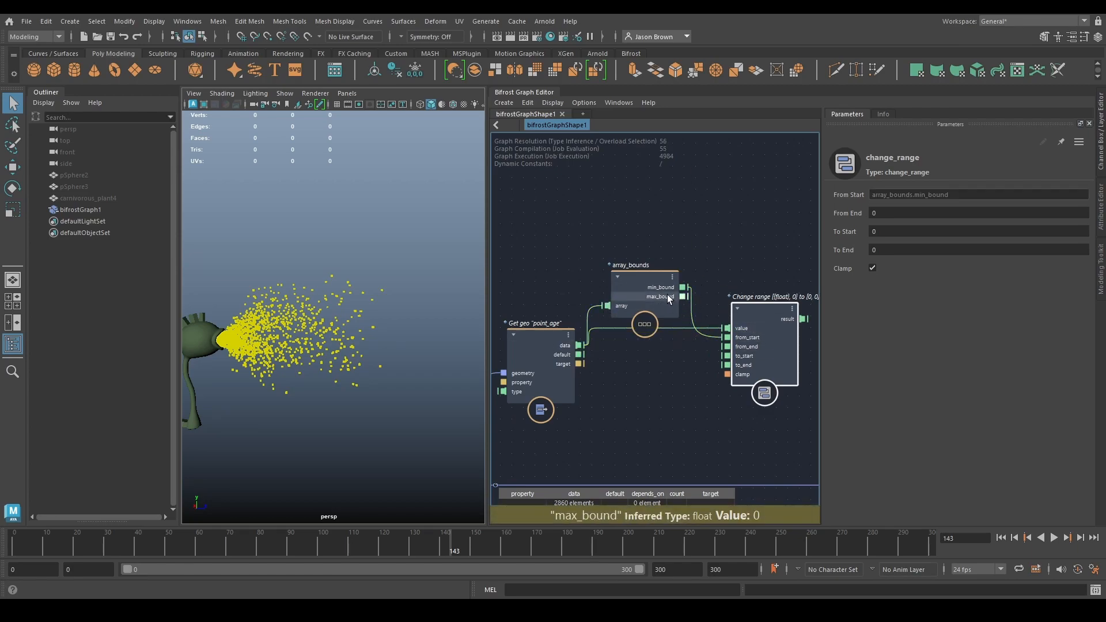
left_click_drag(684, 296, 743, 347)
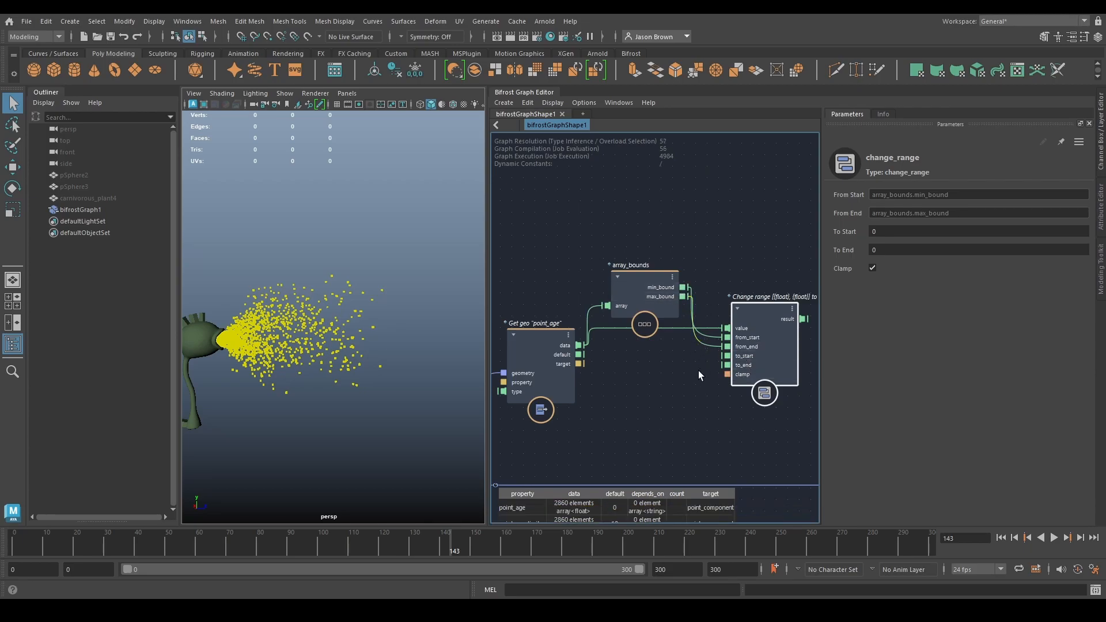
- Set the To Start of change_range to 2 and its To End to 0.1
middle_click_drag(698, 371, 590, 352)
middle_click_drag(582, 414, 647, 428)
left_click_drag(731, 331, 717, 347)
left_click(905, 234)
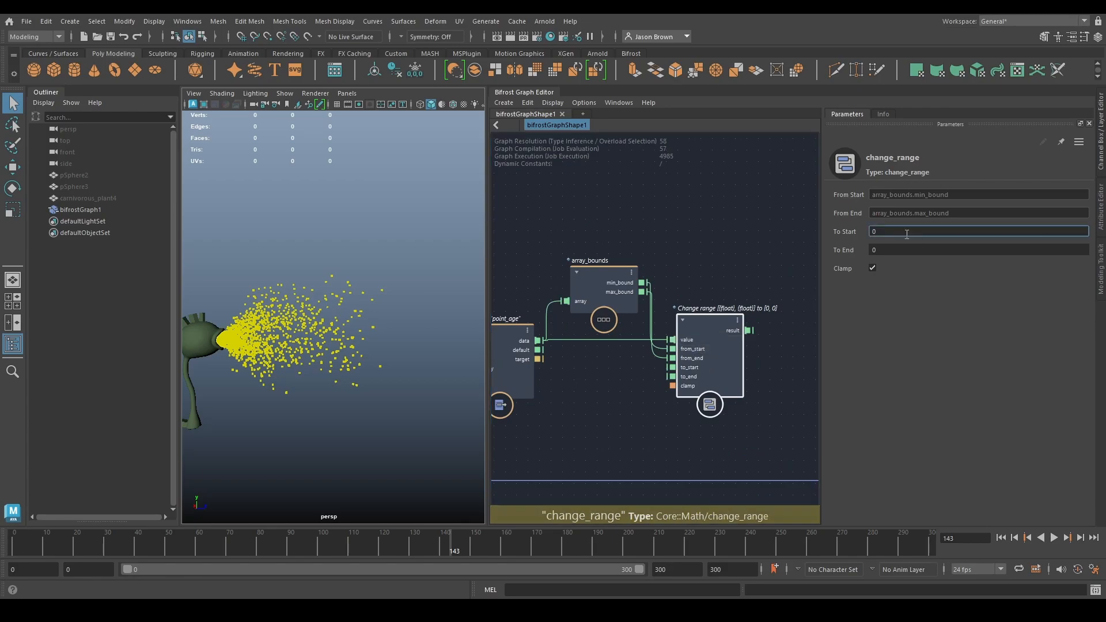
left_click(909, 246)
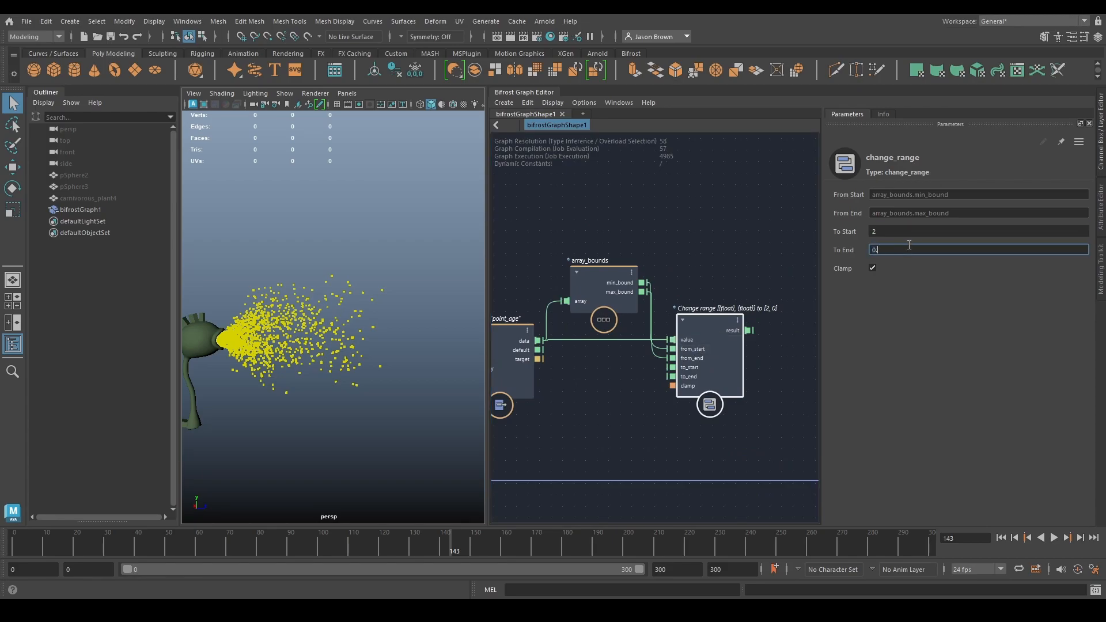
- Add a set_geo_property node between change_range and assign_diagnostic_material
middle_click_drag(772, 271, 572, 203)
left_click_drag(689, 367, 754, 369)
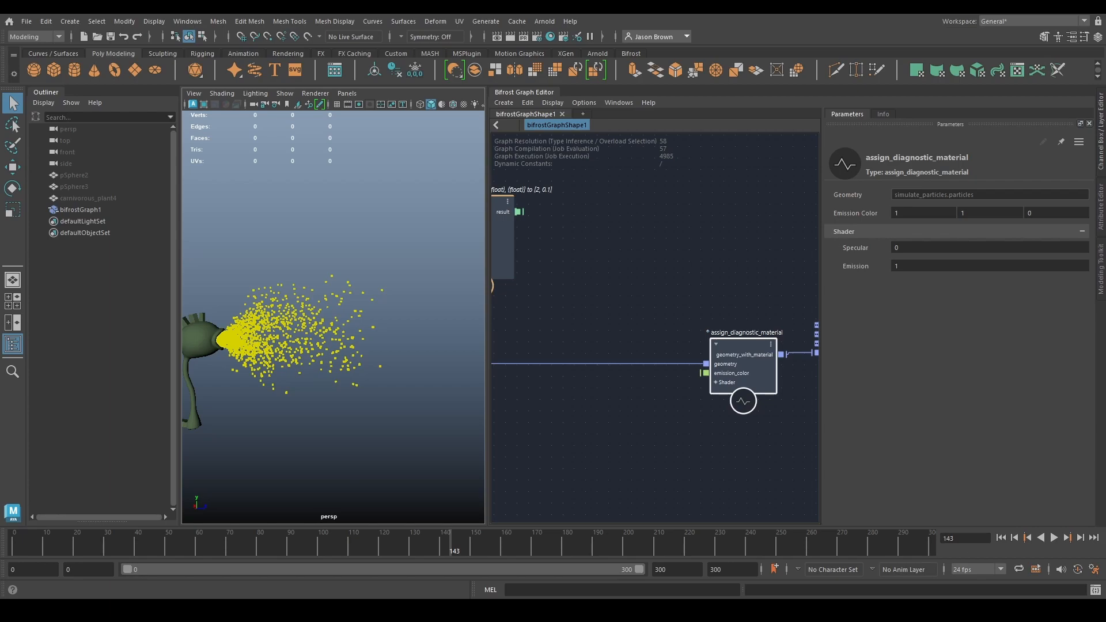
middle_click_drag(614, 402, 688, 413)
key("Tab")
type("set_geo")
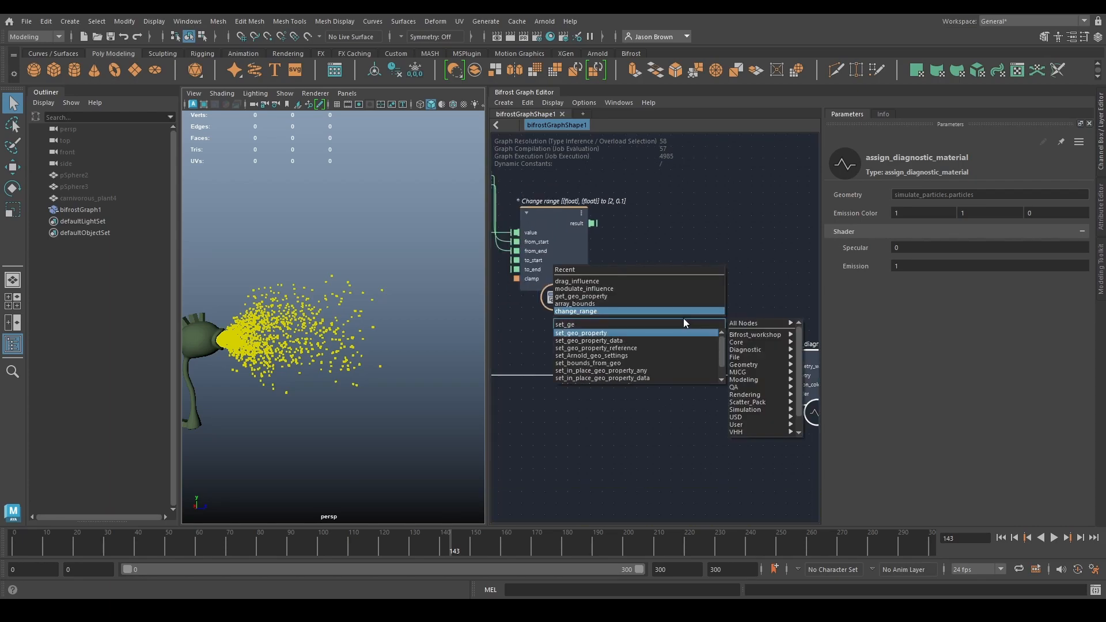
key("Return")
left_click_drag(689, 358, 685, 275)
- Set the set_geo_property node to point_size, feed its data from change_range's result, and insert it before assign_diagnostic_material
left_click(884, 212)
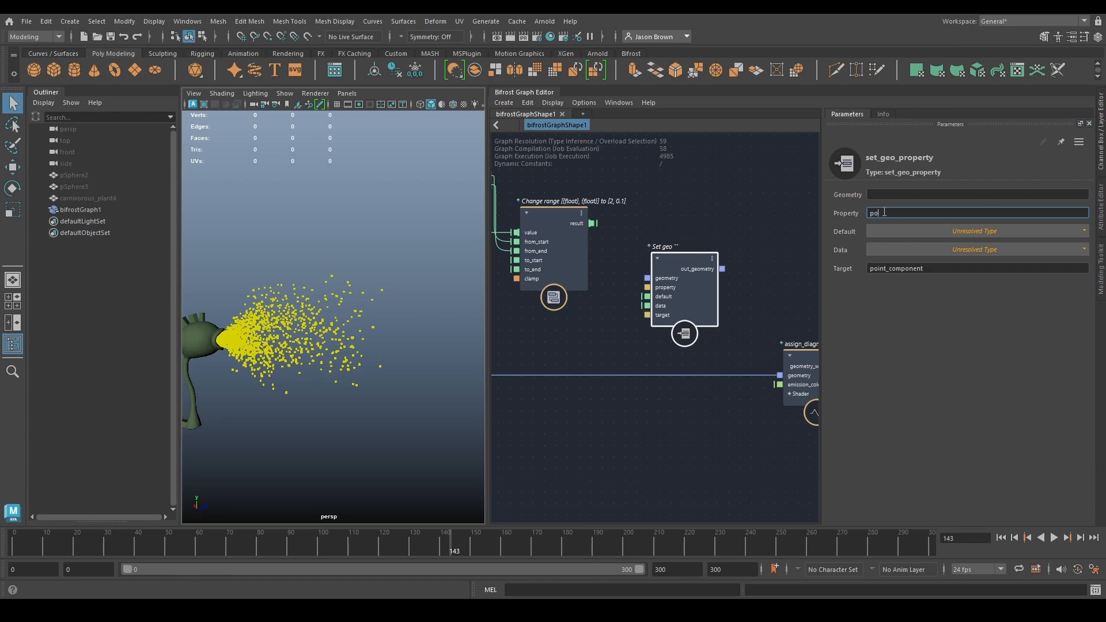
left_click_drag(592, 223, 690, 373)
left_click(685, 394)
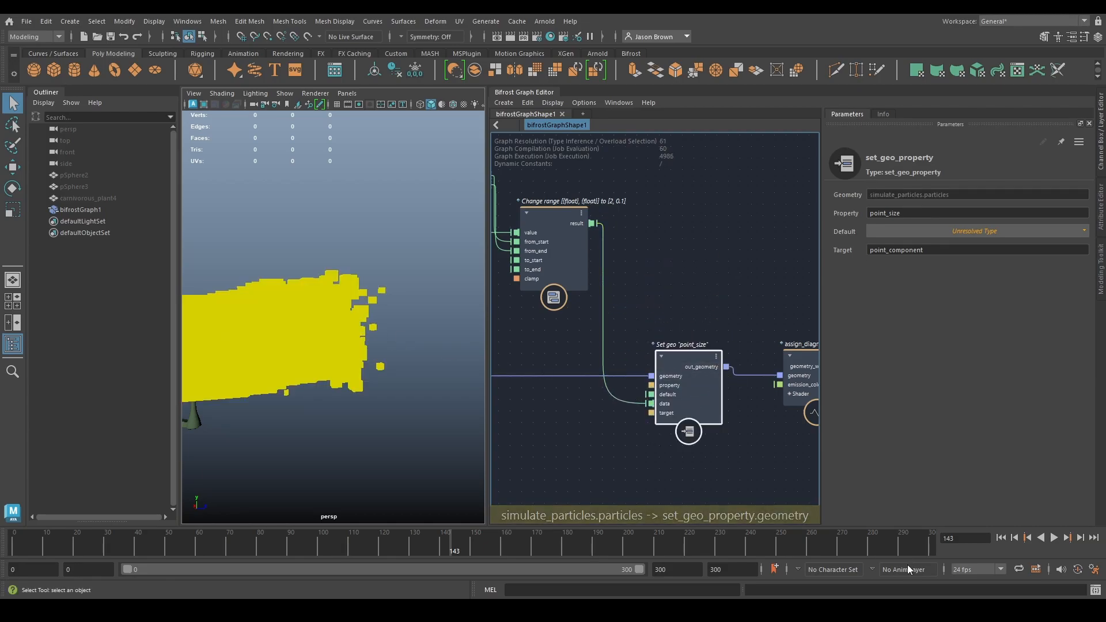
- Replay the simulation from the start to check the particle sizes driven by age
left_click(999, 537)
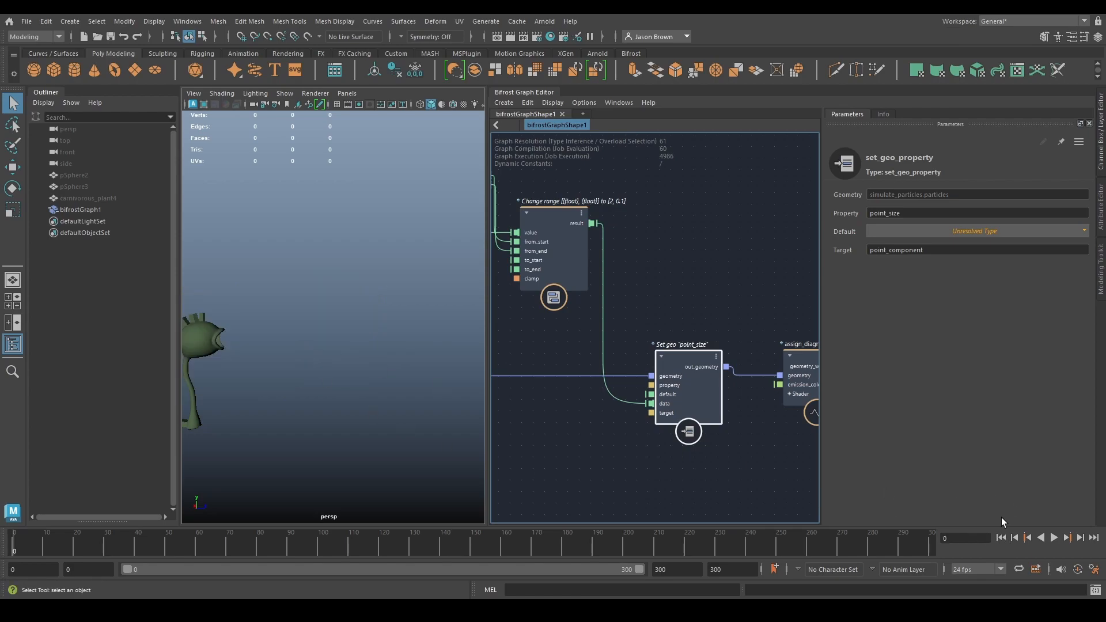
left_click(1053, 537)
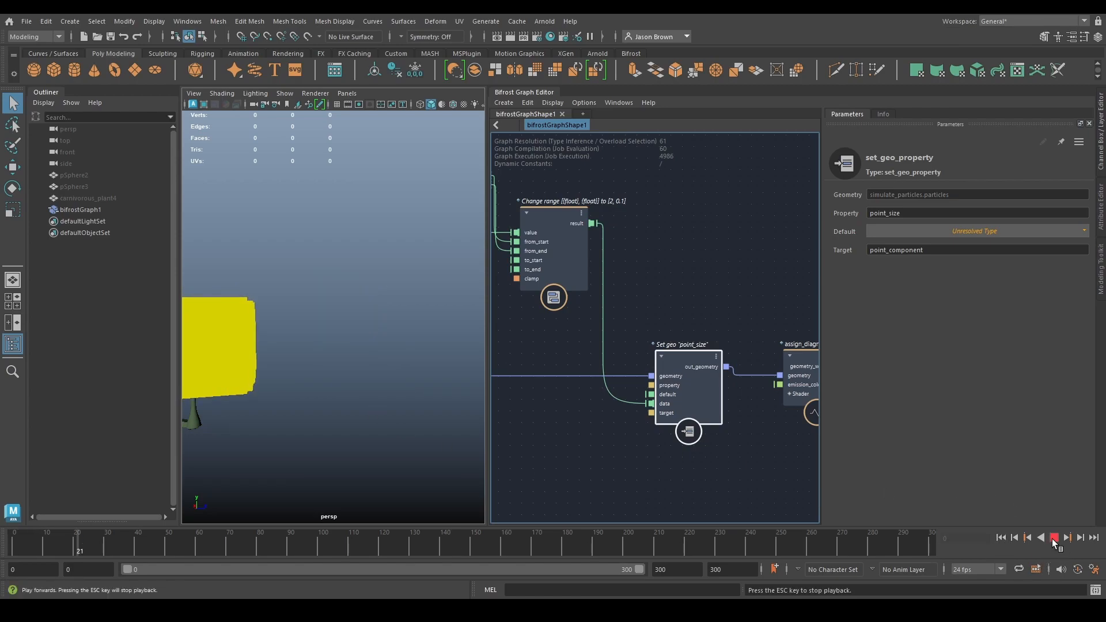
left_click(1054, 537)
- Set the To Start of change_range to 0.2 and its To End to 0.001, and replay the simulation
middle_click_drag(662, 300, 865, 349, "alt")
middle_click_drag(625, 317, 594, 333, "alt")
left_click(733, 330)
left_click(895, 231)
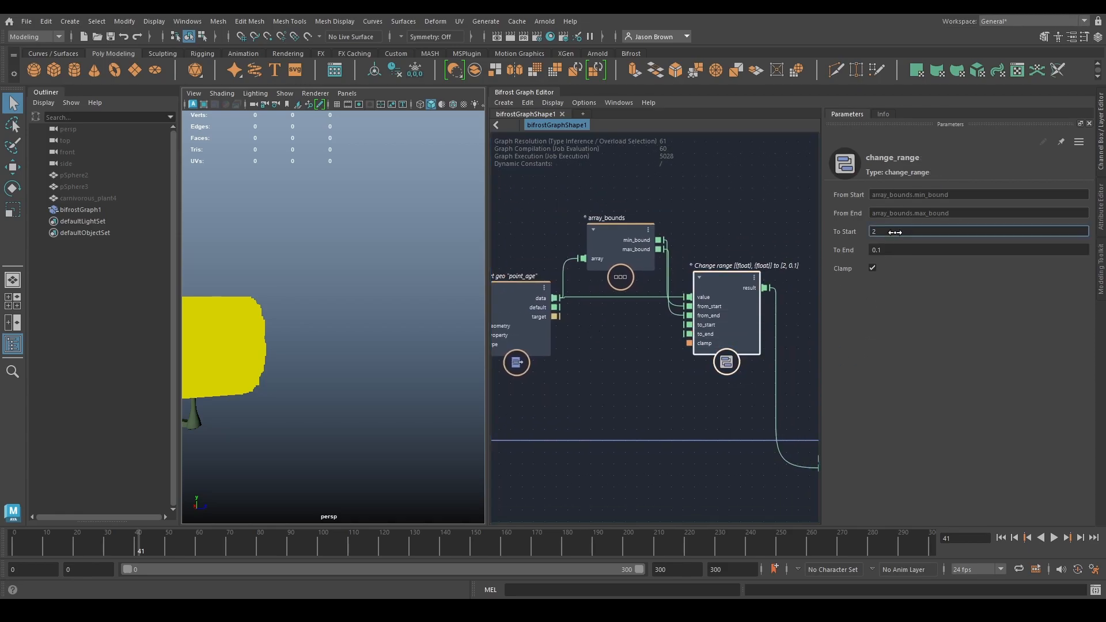
key("Tab")
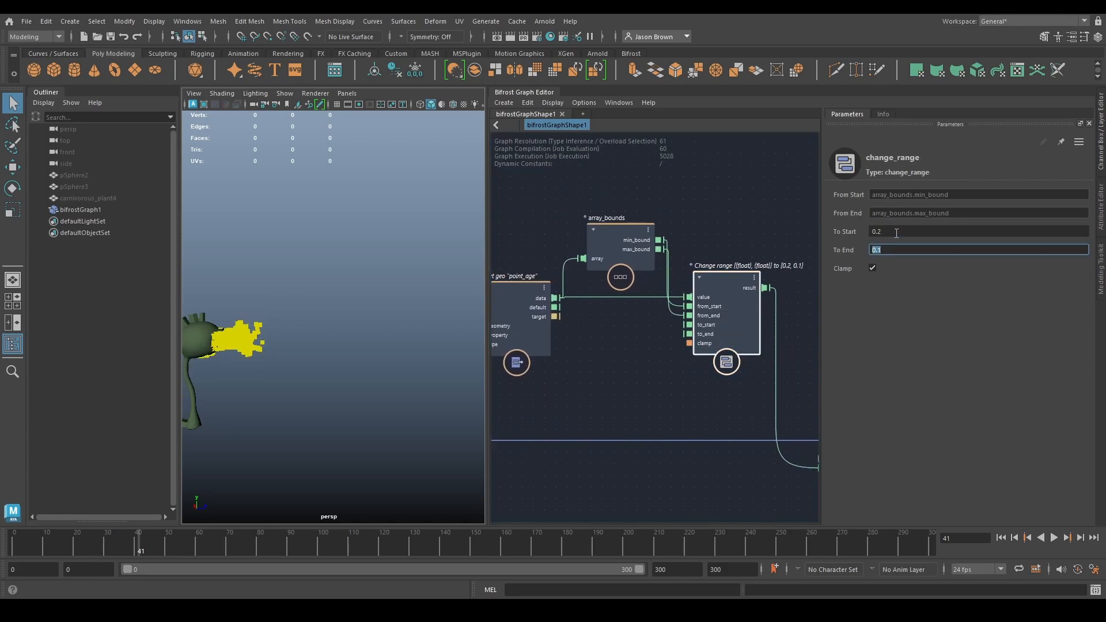
key("Return")
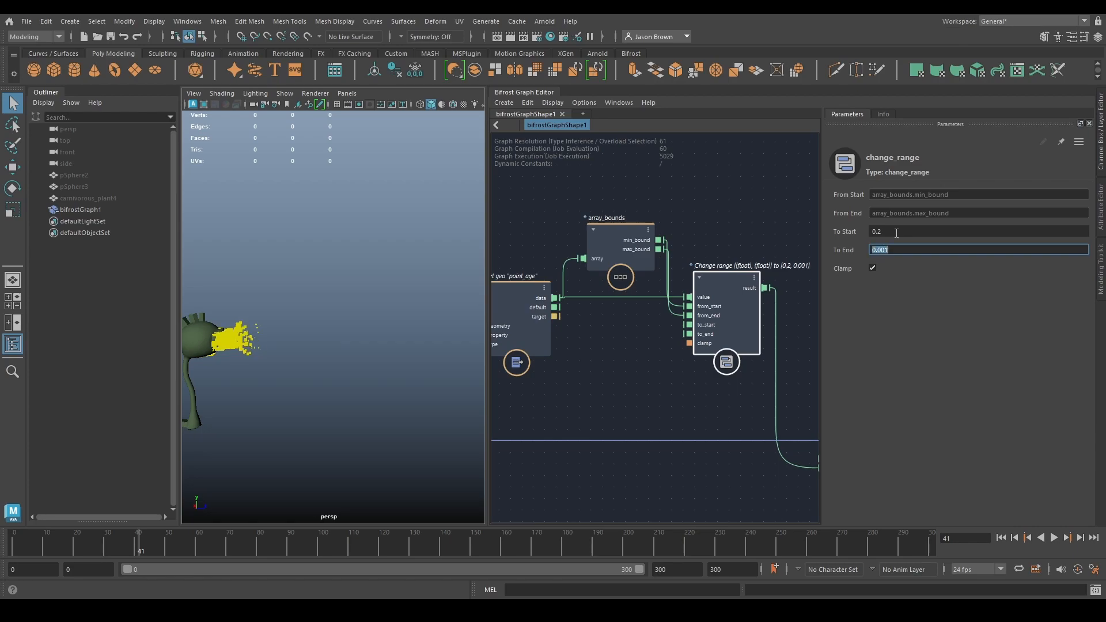
left_click(1054, 538)
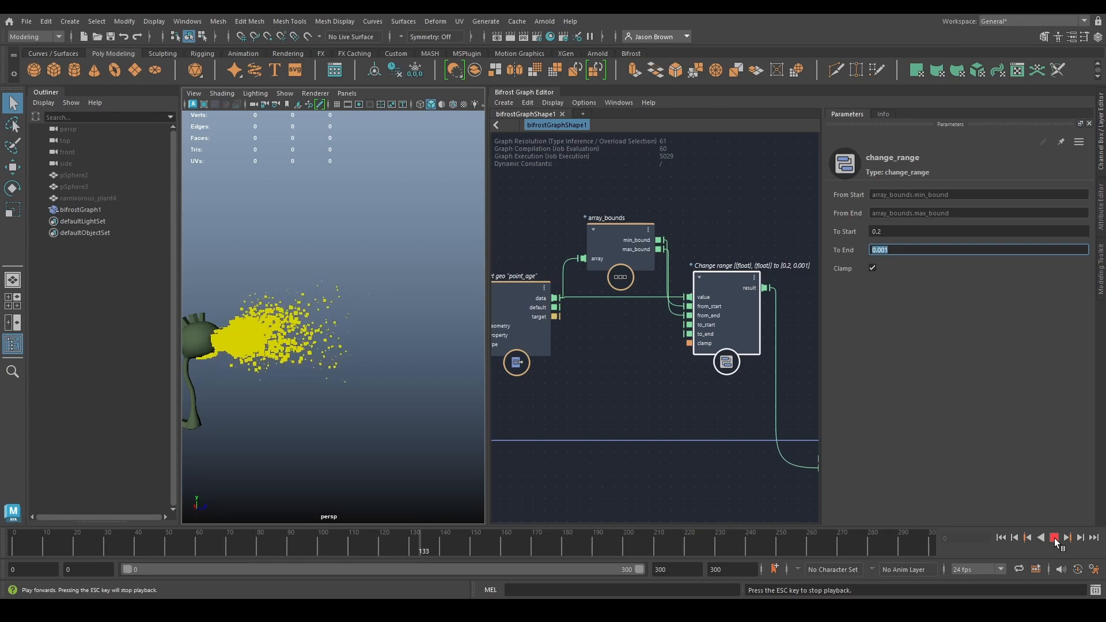
left_click(1054, 538)
- Set the To Start of change_range to 0.1 and replay the whole particle spray from the start
left_click(889, 233)
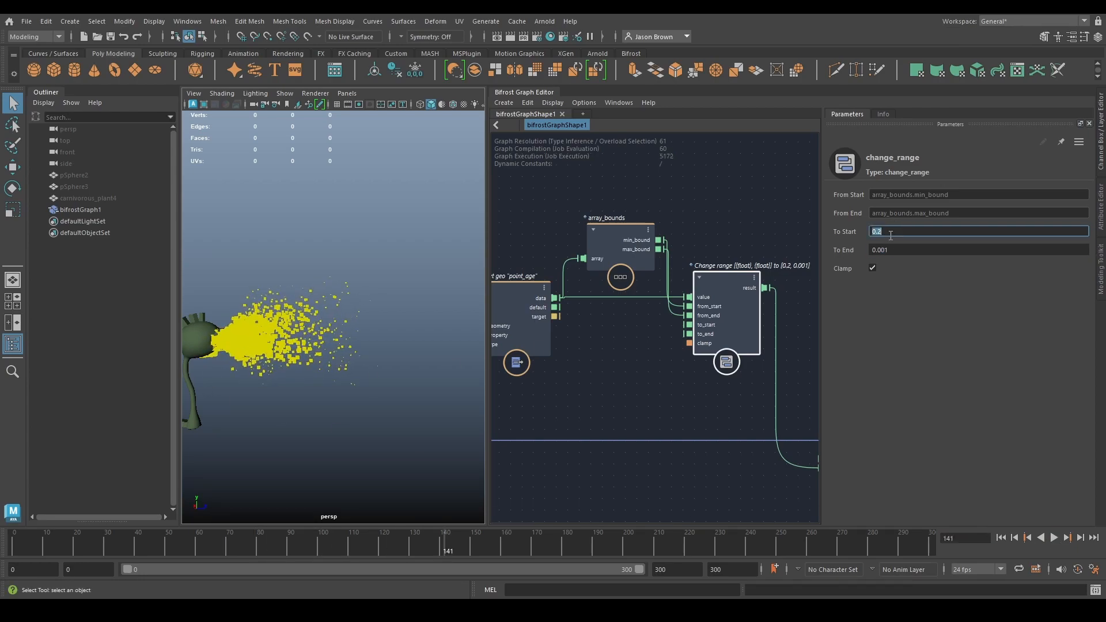
type("0.1")
key("Return")
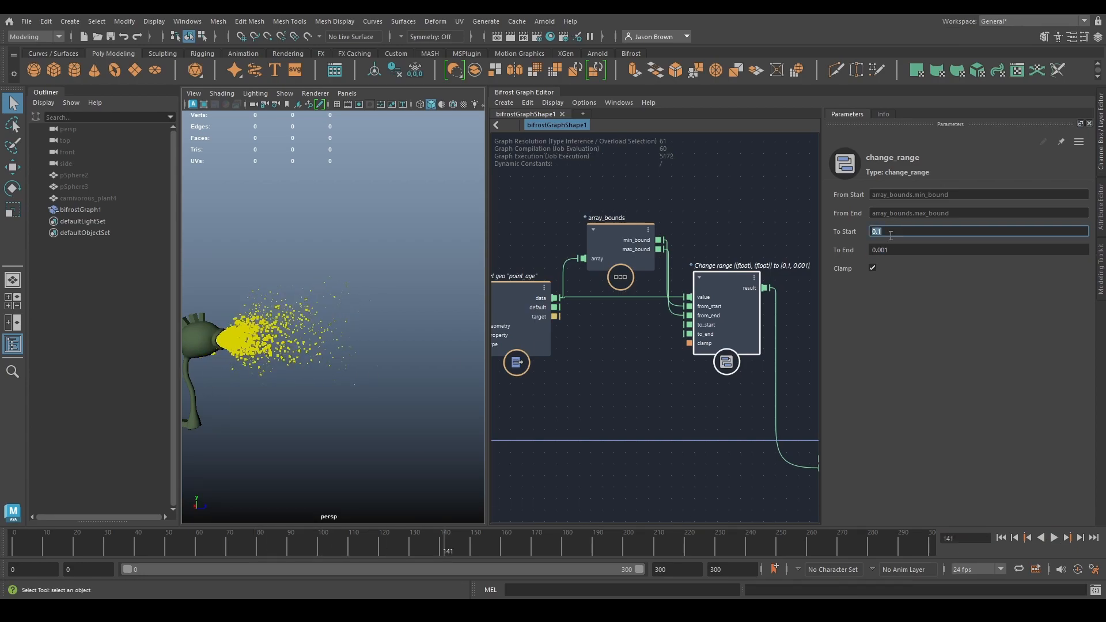
left_click(1001, 537)
left_click(1053, 537)
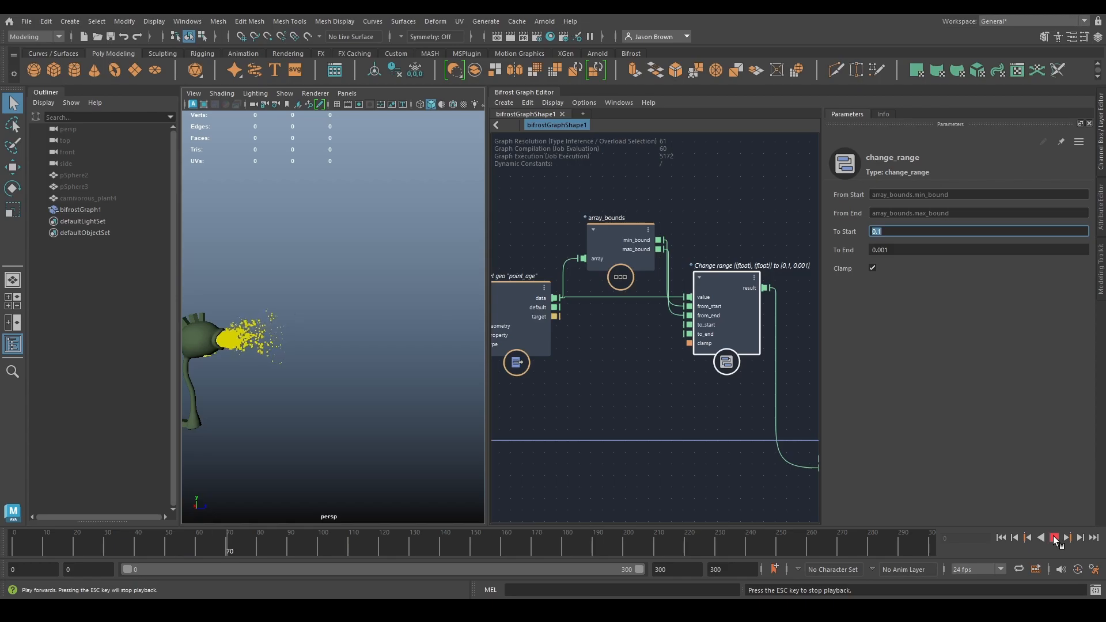
right_click_drag(240, 330, 280, 328, "alt")
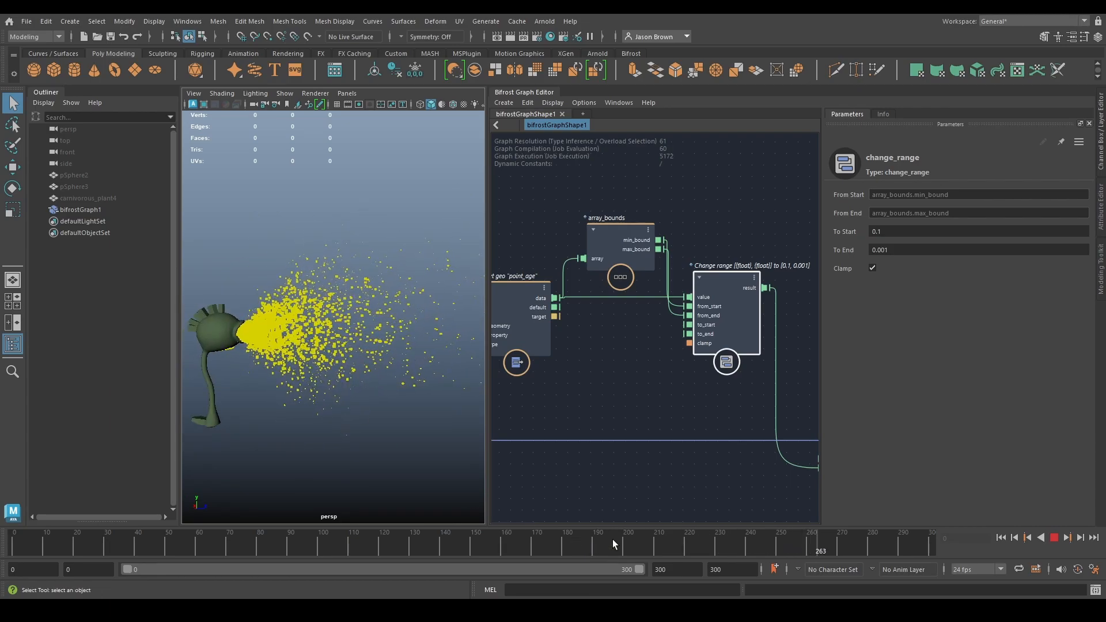
left_click(1054, 538)
- Change the particle display shape in particle_solver_settings to Sphere
scroll(606, 309, "down", 3)
middle_click_drag(535, 311, 1010, 260, "alt")
middle_click_drag(718, 327, 628, 199, "alt")
scroll(687, 300, "up", 2)
left_click(676, 334)
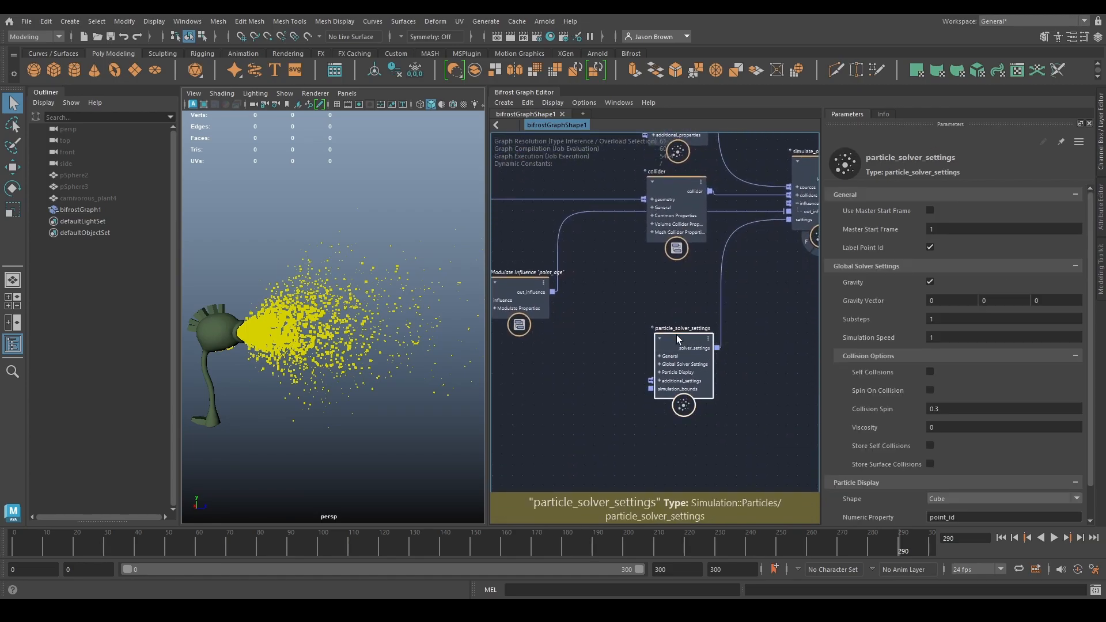
scroll(952, 444, "down", 1)
left_click(945, 462)
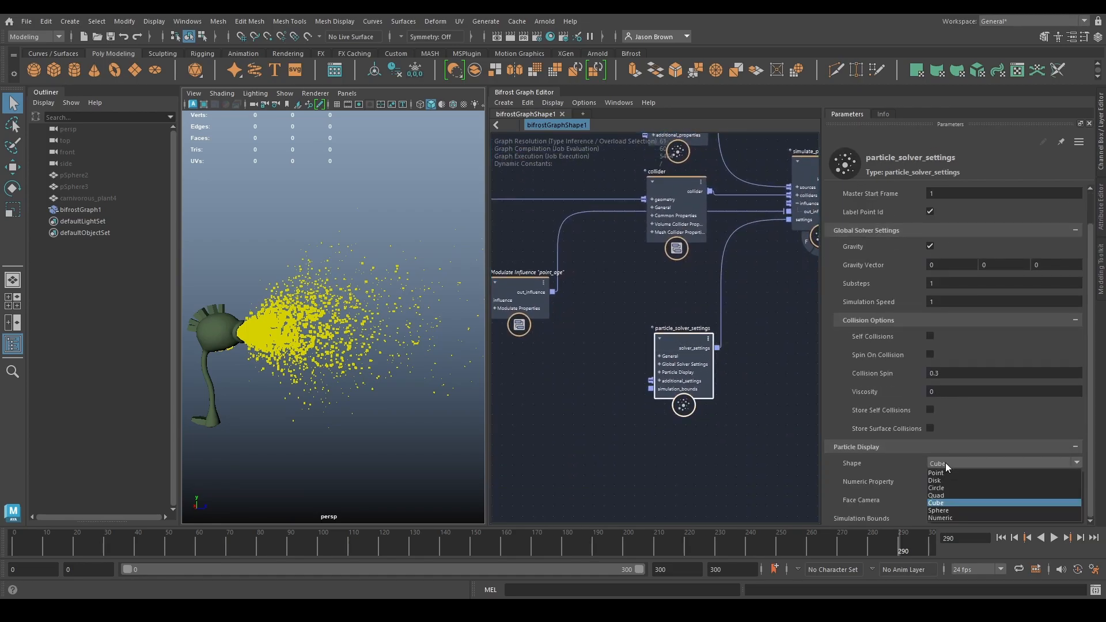
left_click(953, 511)
- Set the particle Size of source_particles to 0.025 and replay the simulation from the start
middle_click_drag(694, 274, 686, 434, "alt")
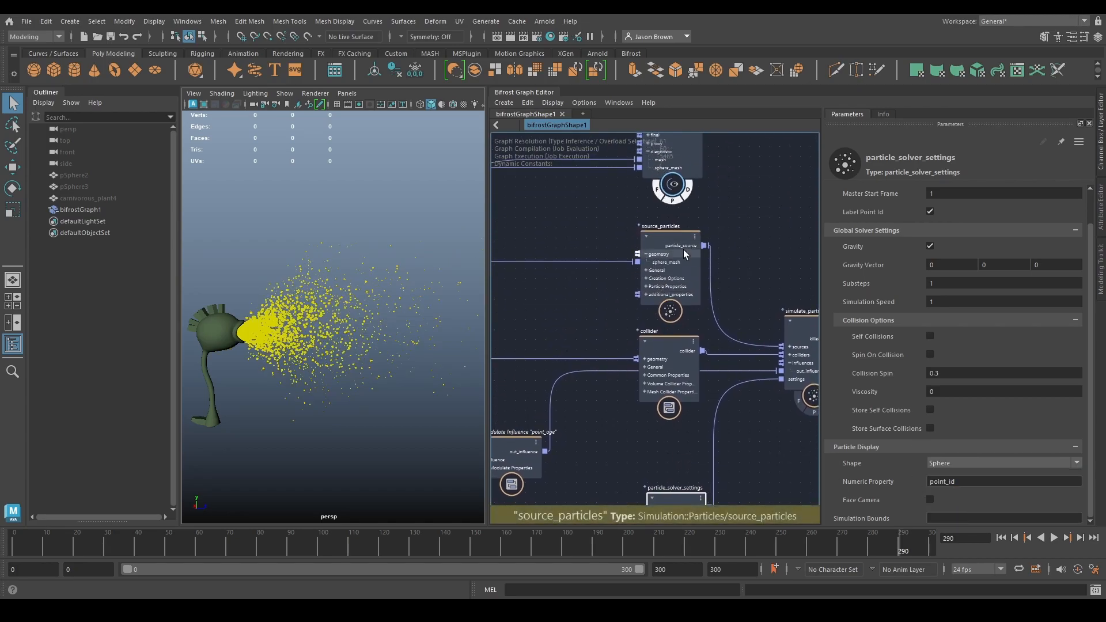
left_click(687, 251)
scroll(901, 401, "down", 1)
left_click(921, 518)
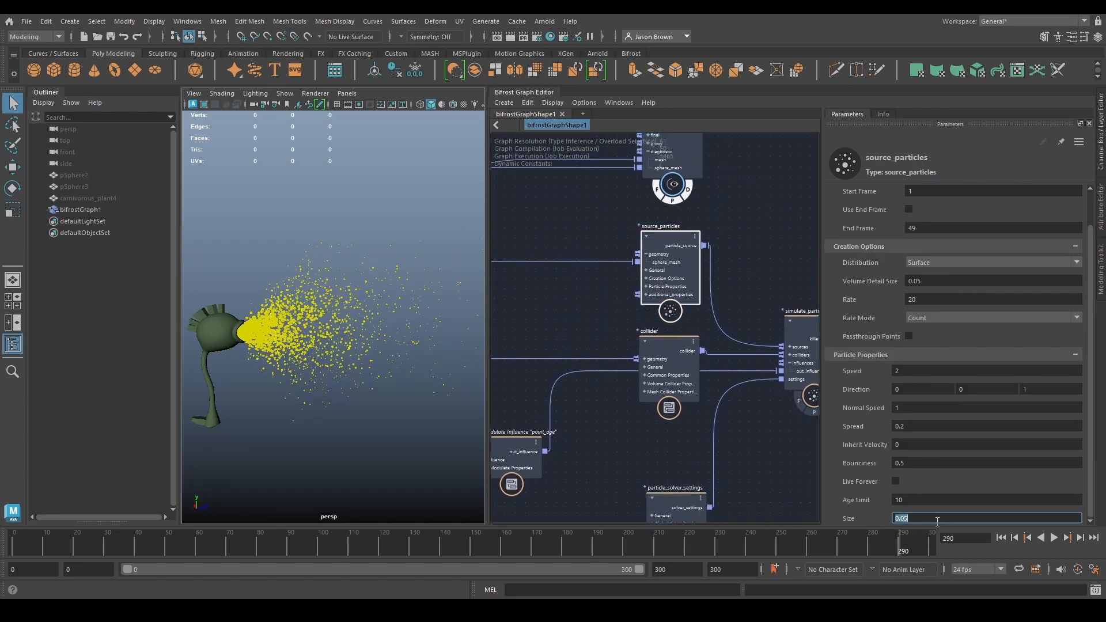
type("0.025")
key("Return")
left_click(1006, 539)
left_click(1052, 538)
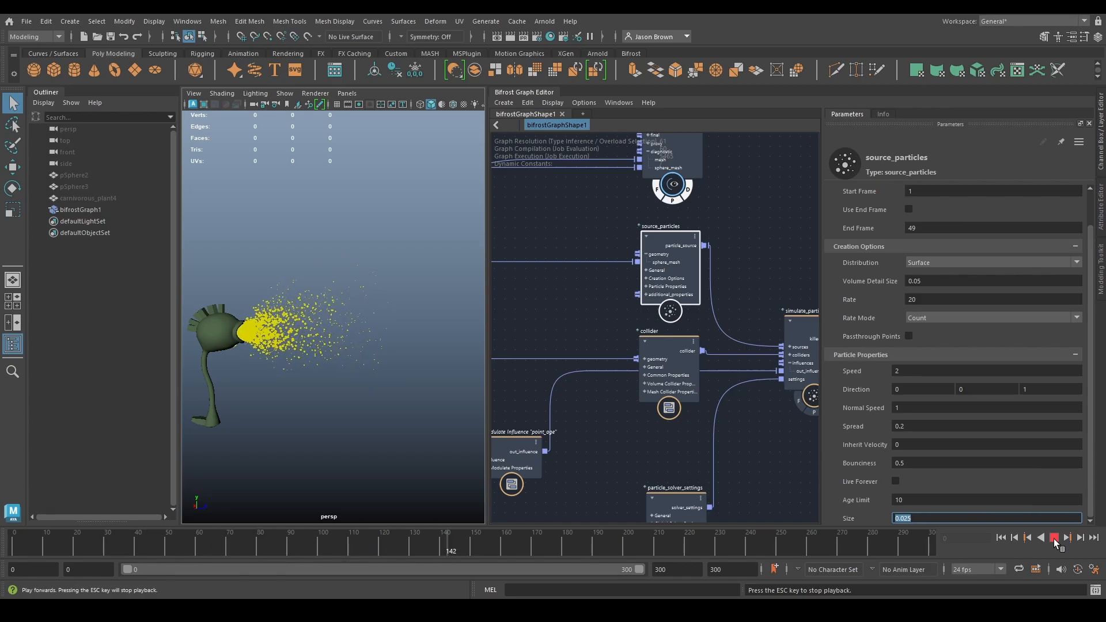
left_click(1053, 538)
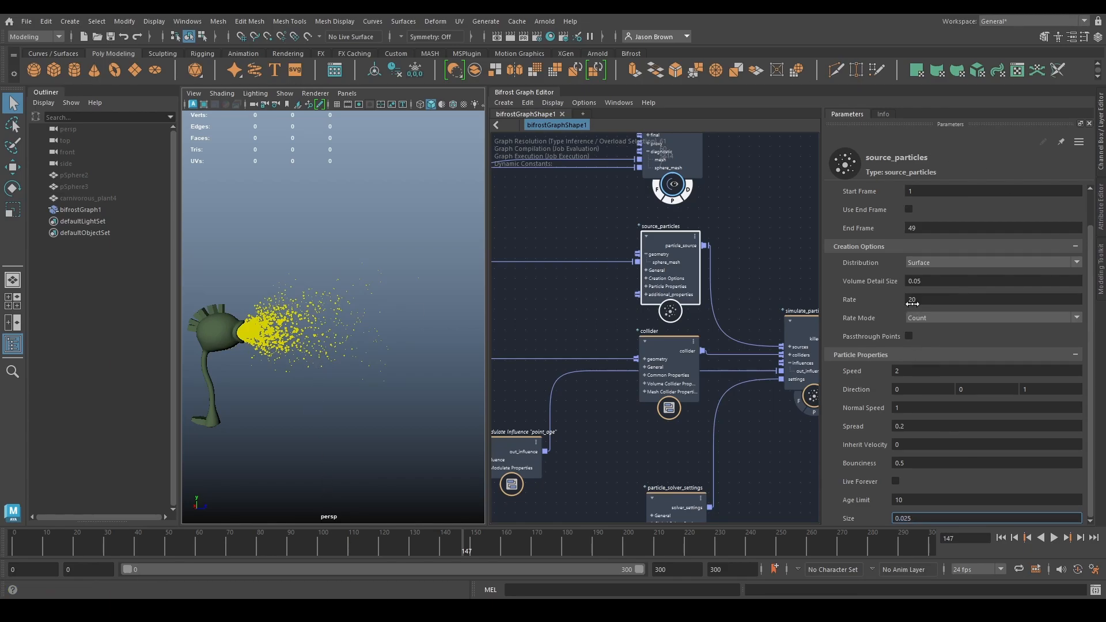
- Add a get_geo_property node below the point_age one, fed by the particles output of simulate_particles
middle_click_drag(752, 427, 548, 328, "alt")
middle_click_drag(696, 341, 645, 415, "alt")
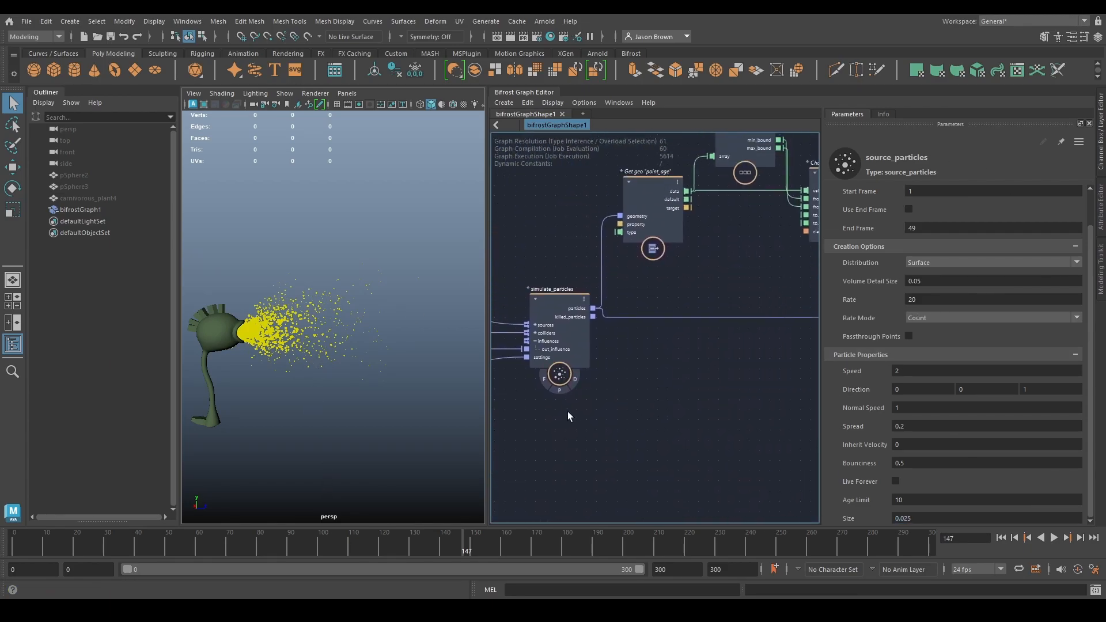
middle_click_drag(757, 467, 753, 503, "alt")
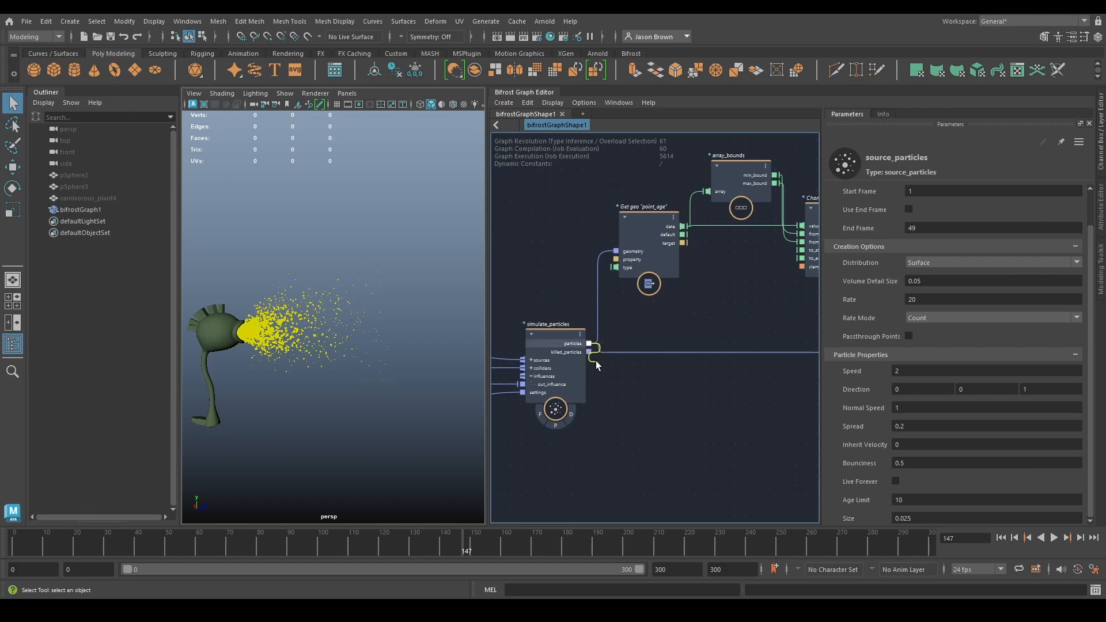
left_click_drag(596, 357, 618, 402)
type("get_geo")
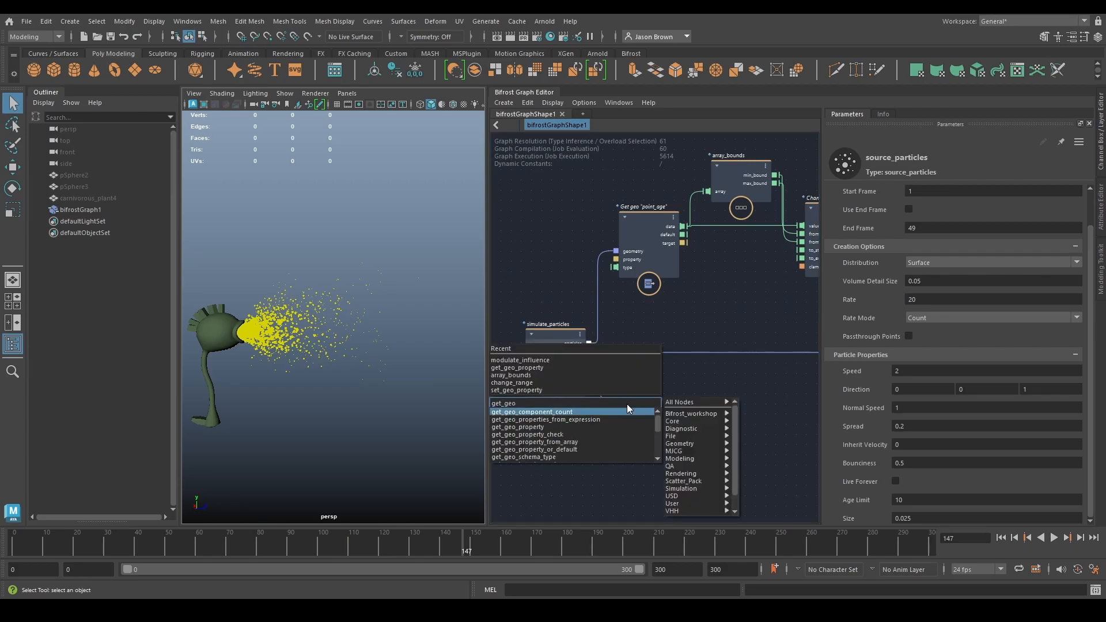
key("Down")
key("Down")
key("Return")
left_click_drag(638, 409, 646, 404)
- Set the new get_geo_property node's Property to point_velocity and its Type to an array of float3
left_click(906, 212)
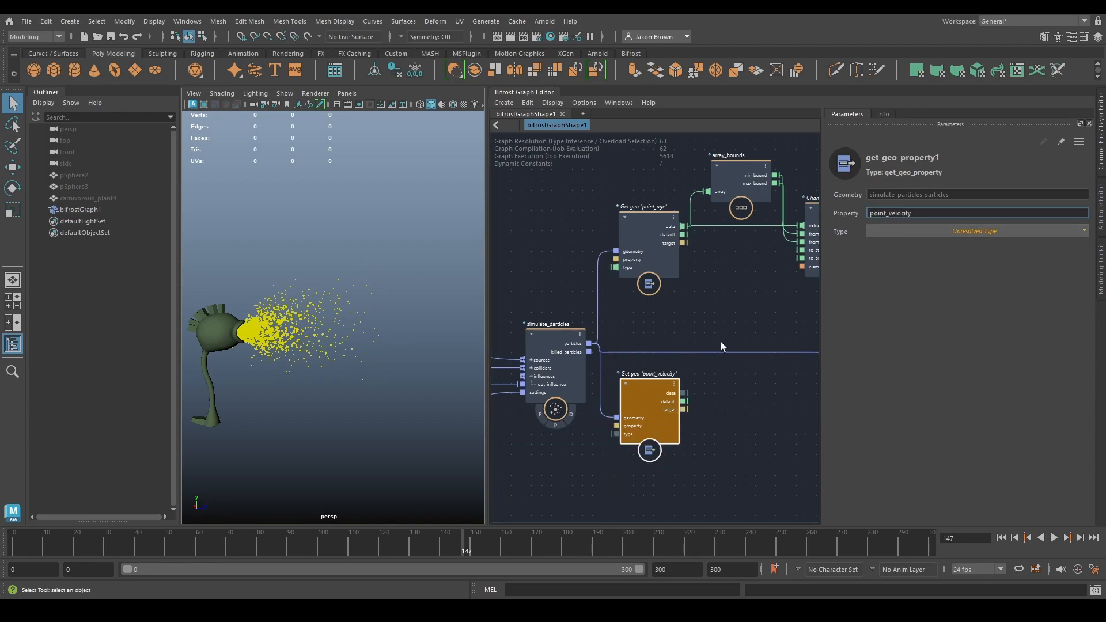
left_click(935, 231)
left_click(917, 323)
- Add a normalize node fed by the point_velocity data and connect its output to emission_color of assign_diagnostic_material
mouse_move(657, 399)
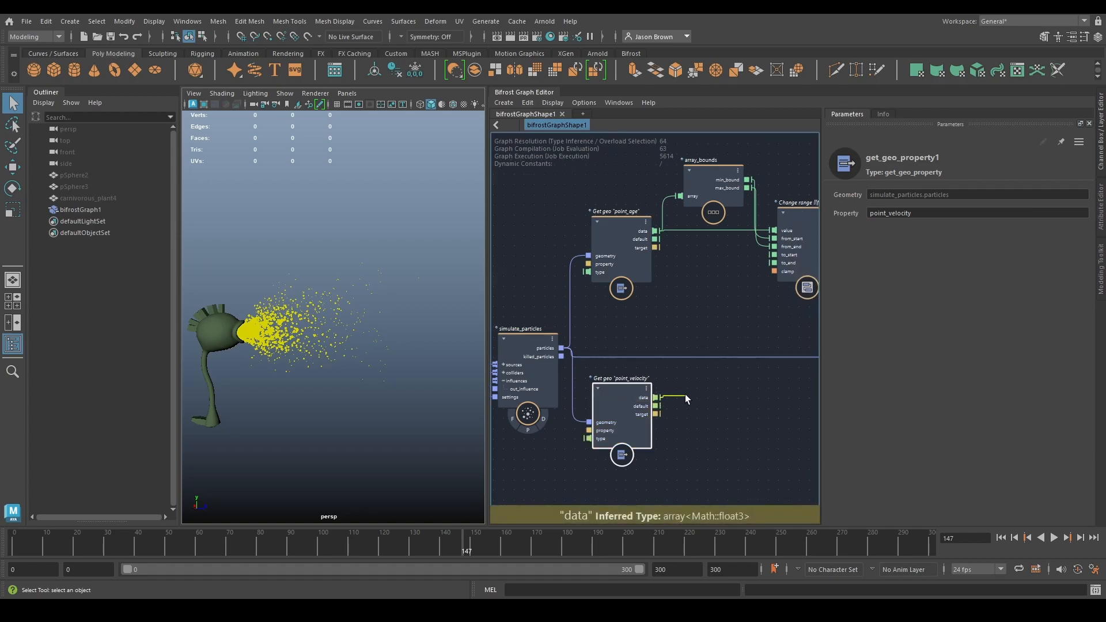
left_click_drag(685, 396, 694, 396)
type("norm")
key("Return")
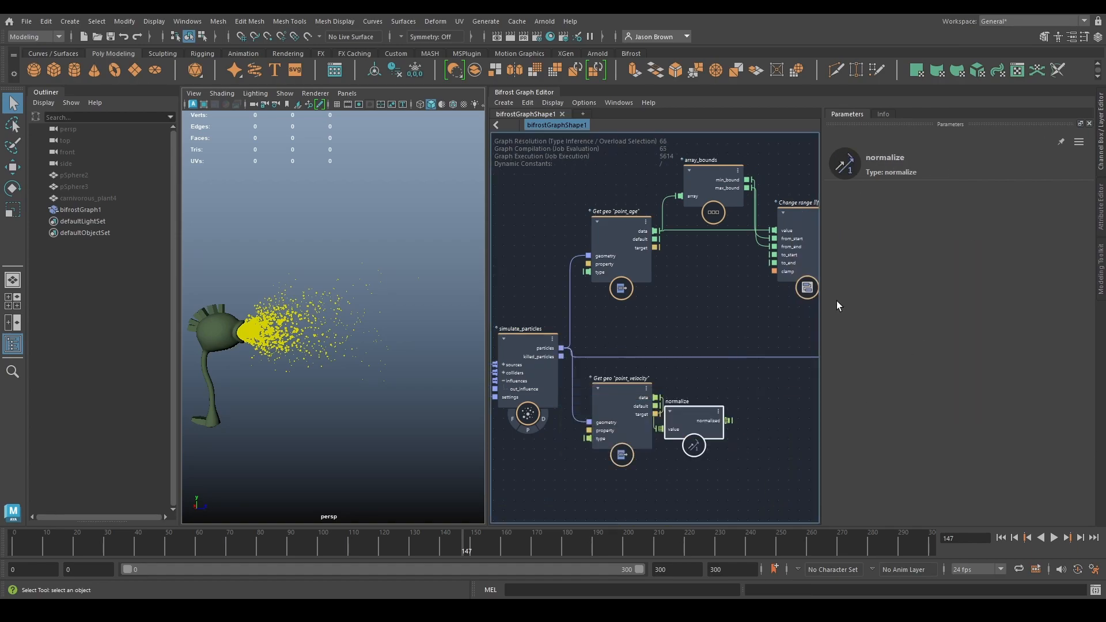
middle_click_drag(713, 426, 584, 379, "alt")
left_click_drag(570, 394, 597, 374)
middle_click_drag(806, 475, 772, 500, "alt")
left_click_drag(591, 379, 645, 351)
mouse_move(329, 342)
left_mouse_down("alt")
mouse_move(313, 340)
mouse_move(391, 337)
mouse_move(338, 333)
left_mouse_up("alt")
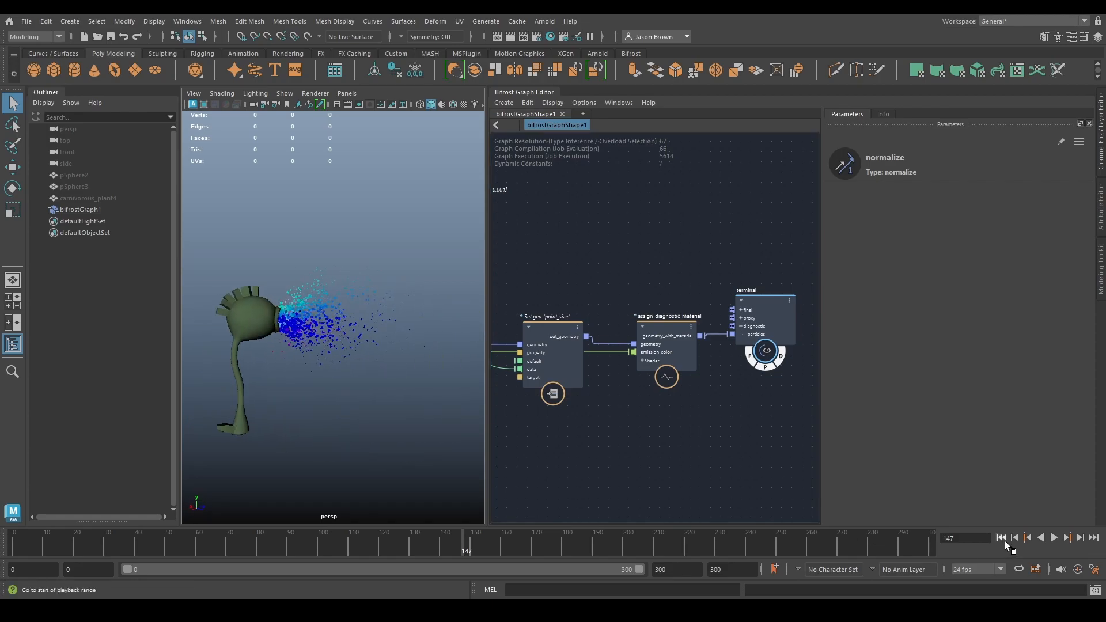
- Replay the simulation from the start and check the velocity-based particle colours around the plant's mouth
left_click(1004, 541)
middle_click_drag(215, 279, 252, 304, "alt")
right_click_drag(252, 304, 318, 326, "alt")
left_click_drag(318, 326, 251, 320, "alt")
middle_click_drag(250, 321, 333, 321, "alt")
left_click(1054, 538)
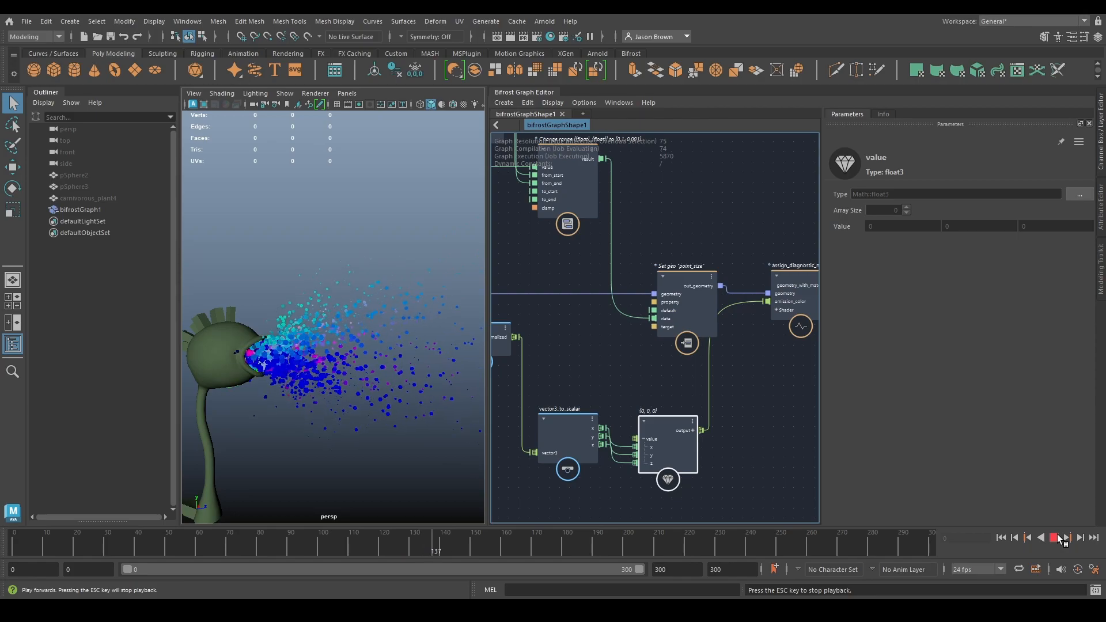
left_click(1057, 535)
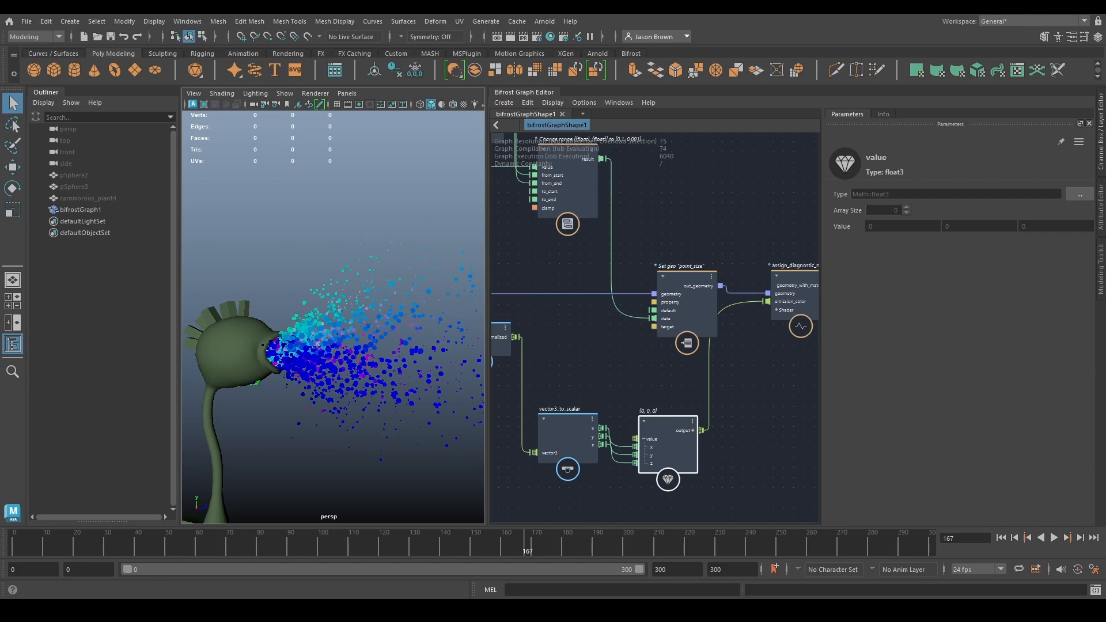
- Set the Drag of drag_influence to 2.5 and replay the simulation from the start
middle_click_drag(628, 355, 910, 409, "alt")
middle_click_drag(632, 390, 883, 427, "alt")
middle_click_drag(578, 327, 407, 305, "alt")
middle_click_drag(646, 370, 693, 295, "alt")
middle_click_drag(679, 400, 766, 341, "alt")
middle_click_drag(649, 367, 768, 367, "alt")
left_click(598, 358)
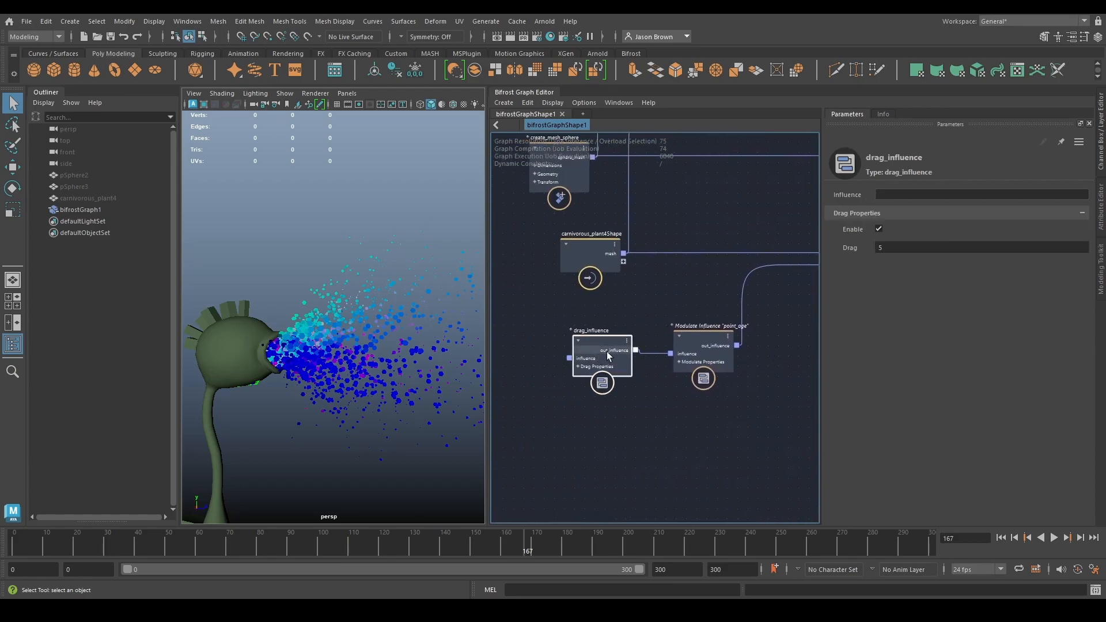
left_click(891, 249)
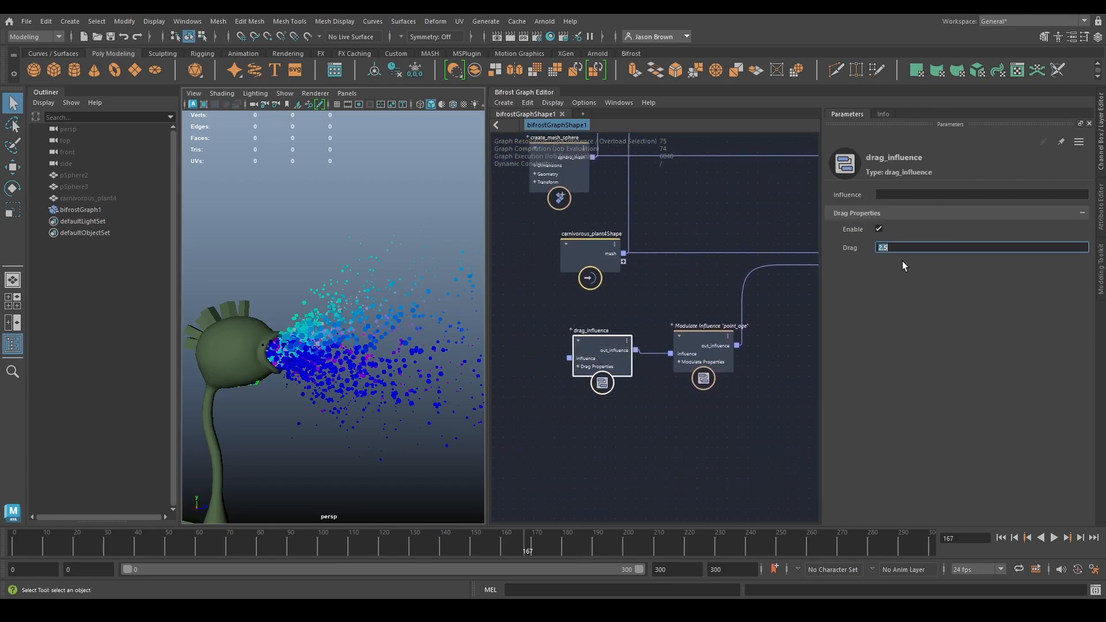
left_click(999, 537)
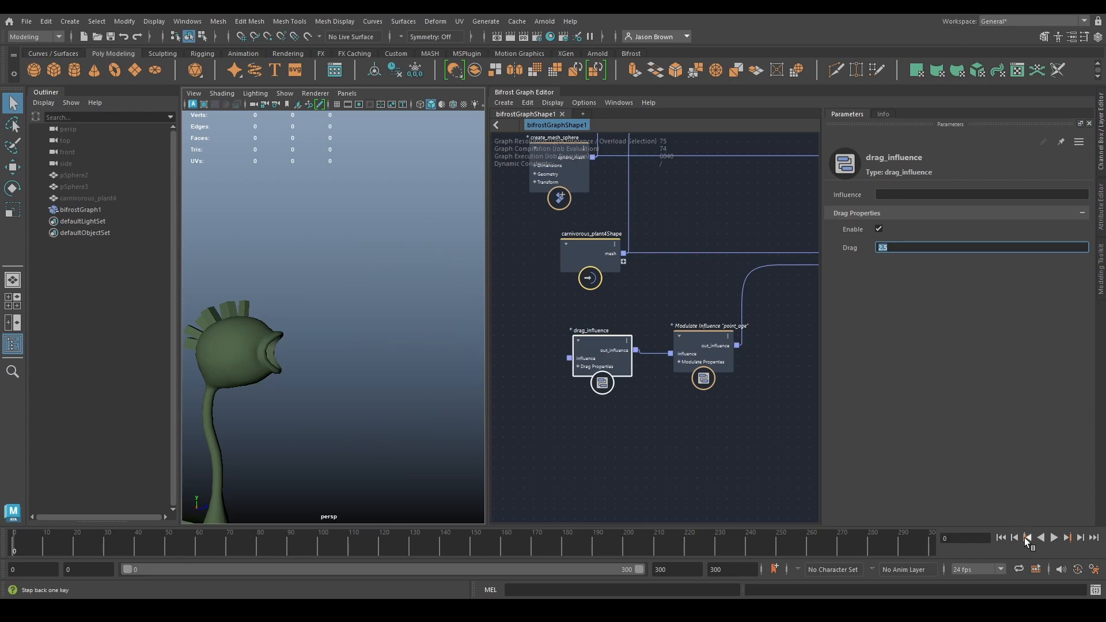
left_click(1053, 537)
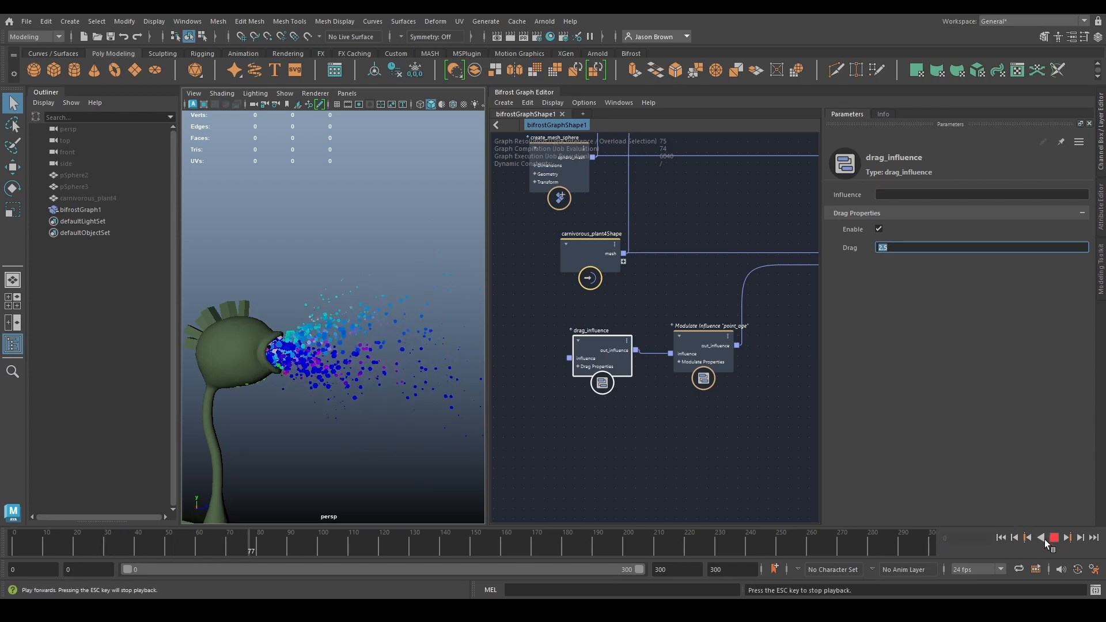
left_click(1053, 538)
- Set the Rate of source_particles to 10 and replay the simulation from the start
left_click(714, 351)
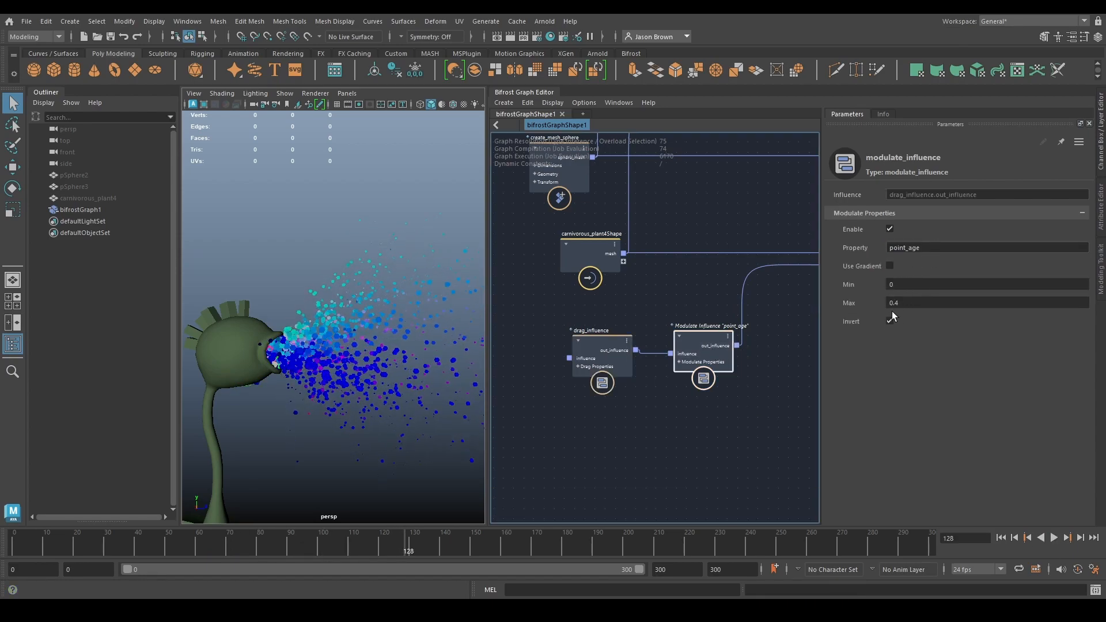
scroll(647, 328, "down", 1)
middle_click_drag(646, 328, 587, 400, "alt")
left_click(592, 375)
middle_click_drag(671, 303, 604, 315, "alt")
left_click(721, 285)
left_click(922, 356)
left_click(921, 356)
double_click(922, 337)
type("10")
key("Return")
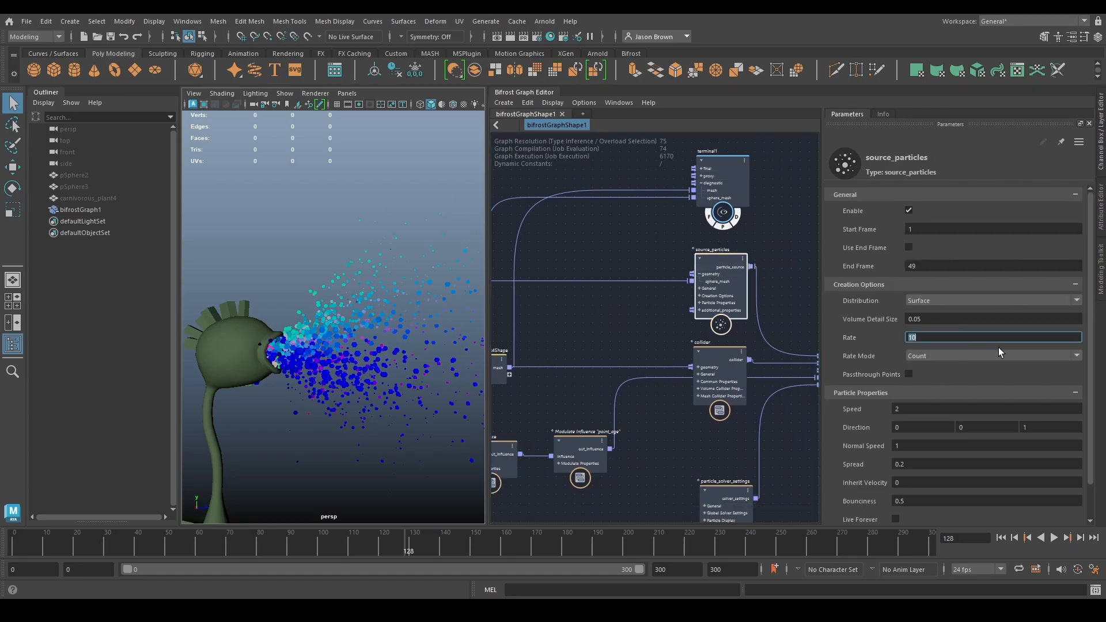
left_click(998, 539)
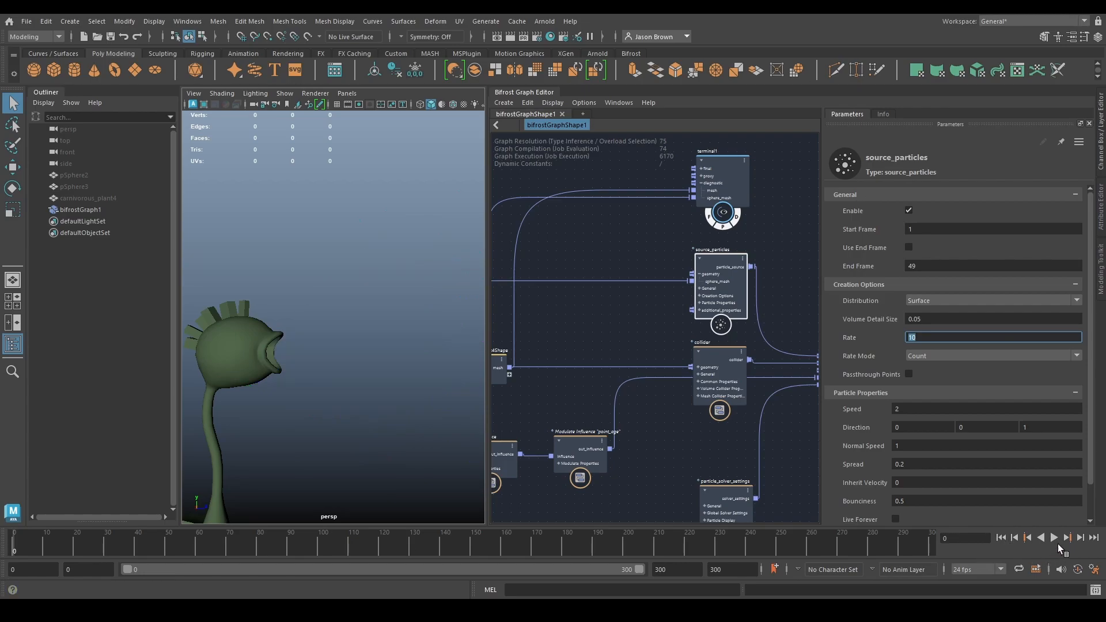
left_click(1054, 538)
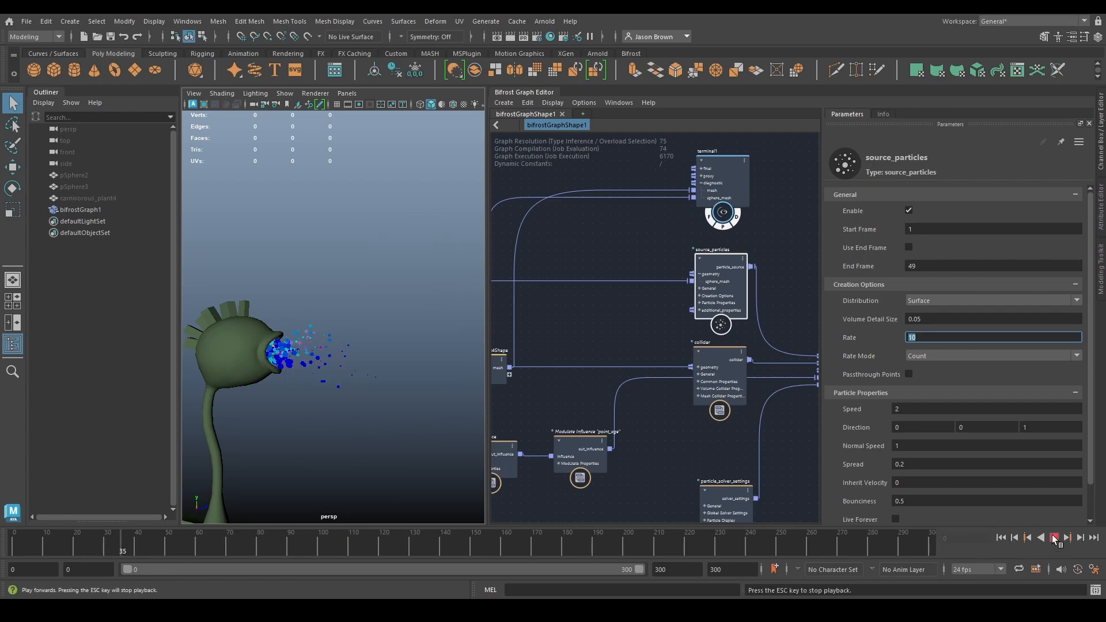
left_click(1054, 539)
- Add a create_mesh_plane node in the empty area below drag_influence
scroll(357, 339, "down", 4)
middle_click_drag(341, 380, 329, 354, "alt")
middle_click_drag(642, 382, 746, 324, "alt")
scroll(745, 325, "down", 3)
scroll(749, 370, "up", 2)
middle_click_drag(749, 370, 710, 337, "alt")
middle_click_drag(619, 414, 630, 419, "alt")
key("Tab")
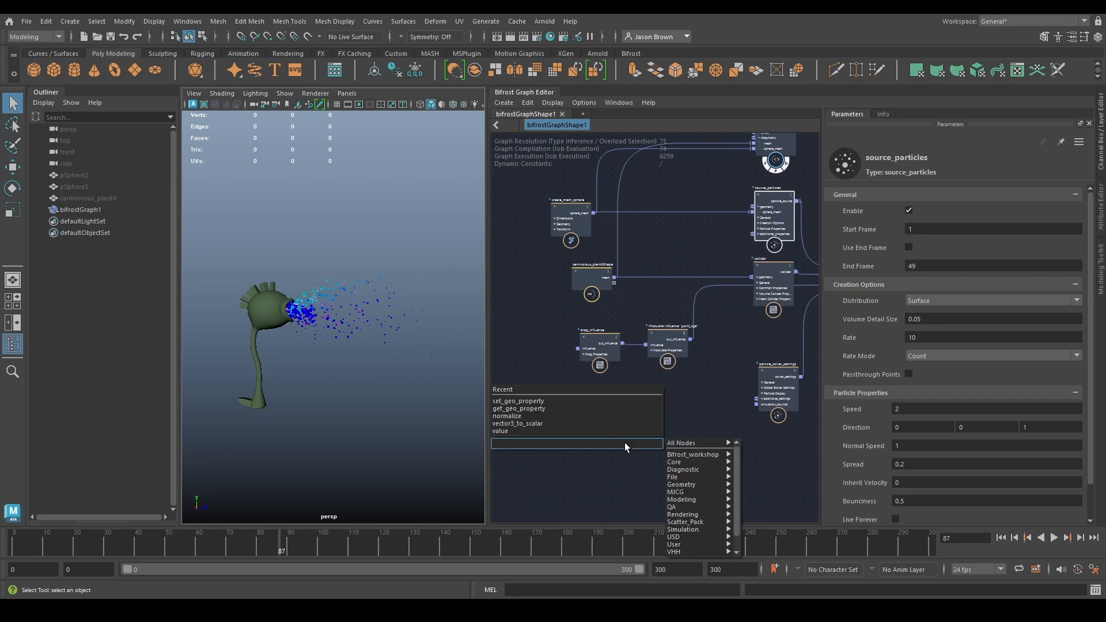
type("cmpla")
key("Down")
key("Return")
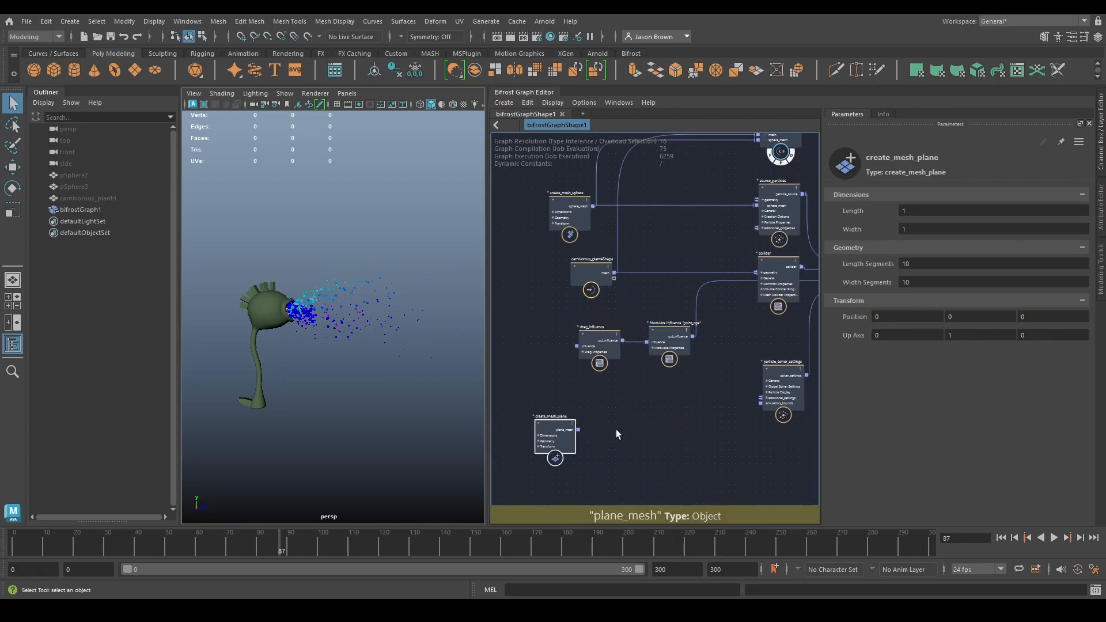
- Connect the plane_mesh output of create_mesh_plane to the diagnostic input of the terminal that already shows the plant and sphere meshes
left_click_drag(578, 429, 683, 312)
middle_click_drag(620, 467, 701, 345)
middle_click_drag(669, 470, 788, 304, "alt")
left_click_drag(659, 371, 605, 385)
middle_click_drag(670, 361, 657, 465, "alt")
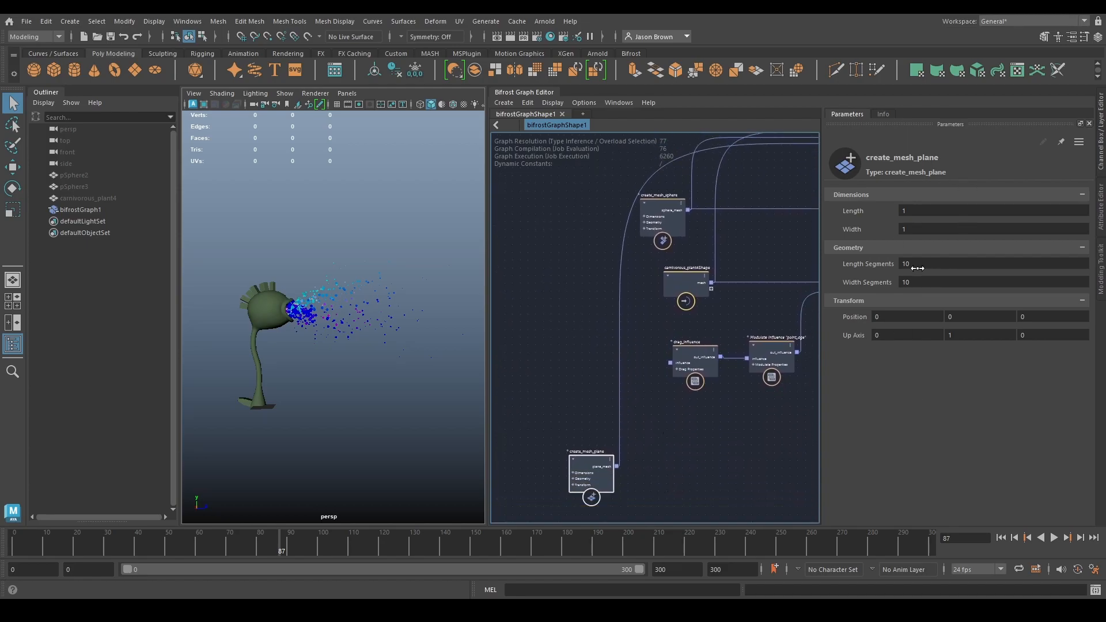
- Set the plane's Length to 20 and its Width to 5
left_click(928, 215)
type("20")
key("Tab")
type("5")
key("Tab")
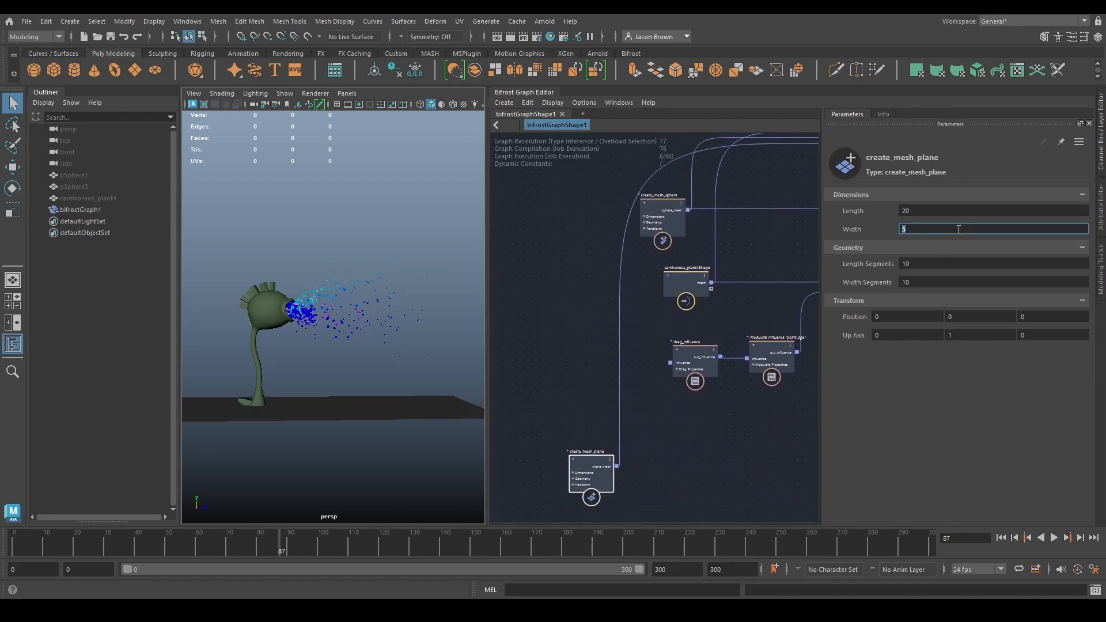
- Set the plane's Length Segments and Width Segments to 128 and its Up Axis to 0, 0, 1
type("122")
key("BackSpace")
type("8")
key("Tab")
type("128")
key("Tab")
key("Tab")
key("Tab")
key("Tab")
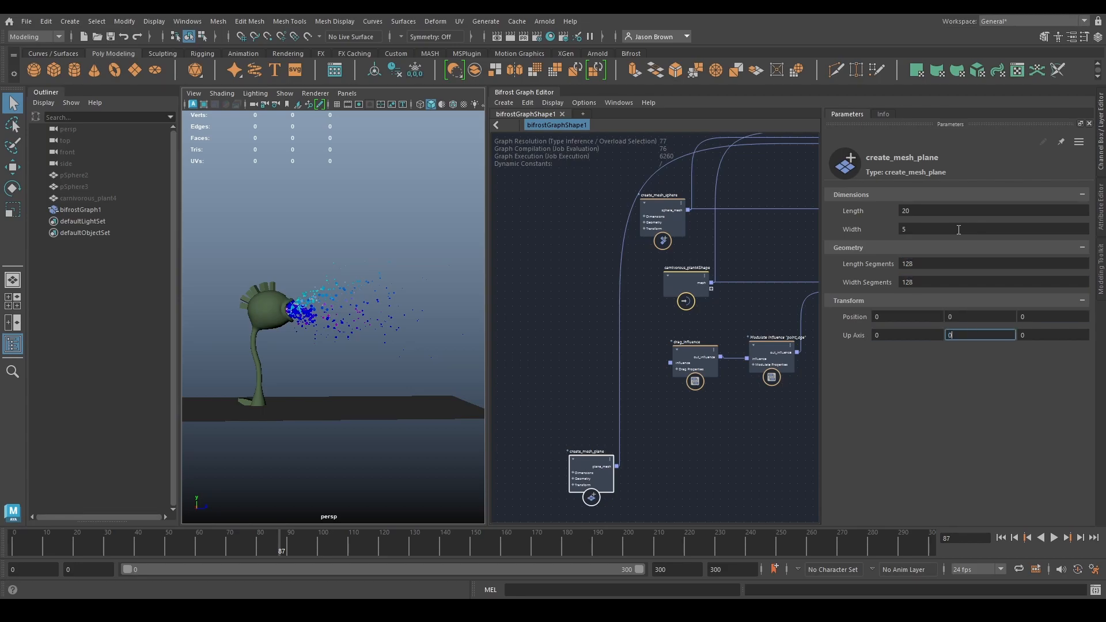
key("Tab")
type("1")
- Set the plane's Length to 5 and its Width to 20
left_click(923, 211)
type("5")
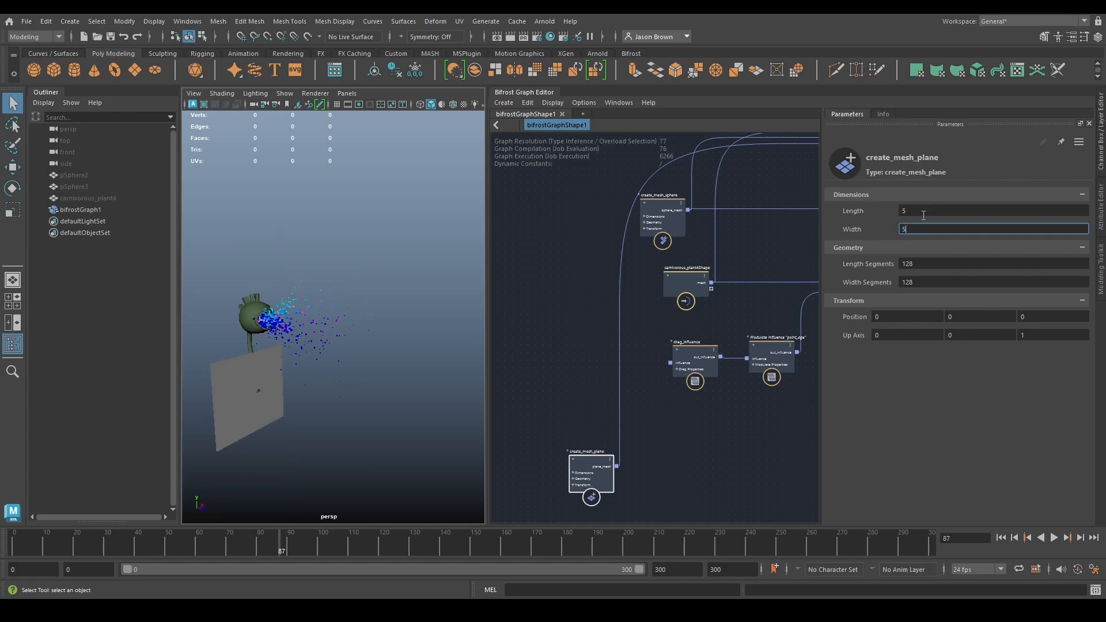
key("Tab")
type("20")
- Position the plane in front of the plant at 0, 4.629, 4.246 and set its Length to 10
left_click_drag(925, 318, 944, 323, "ctrl")
key("ctrl+z")
left_click_drag(1035, 318, 1071, 319, "ctrl")
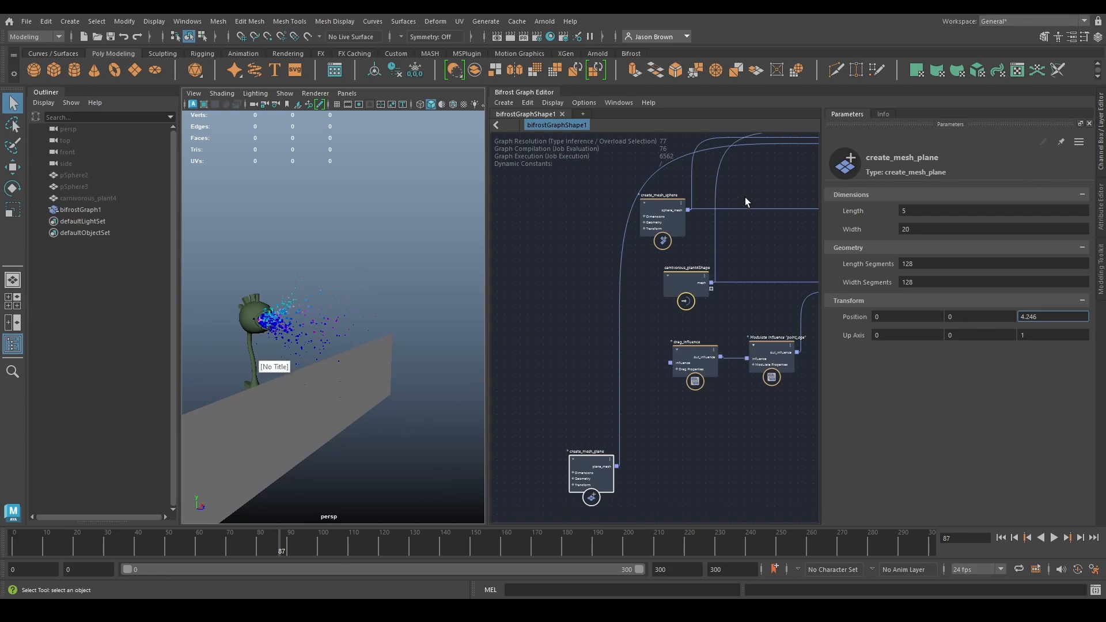
left_click_drag(956, 317, 979, 315, "ctrl")
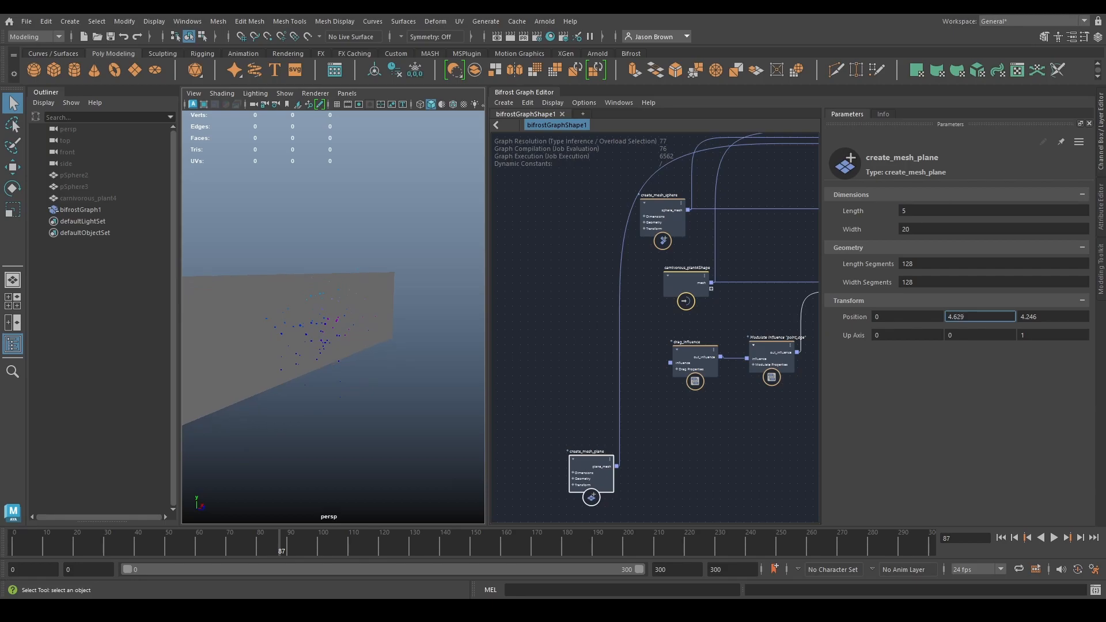
left_click_drag(914, 210, 988, 214, "ctrl")
left_click_drag(319, 350, 218, 373, "alt")
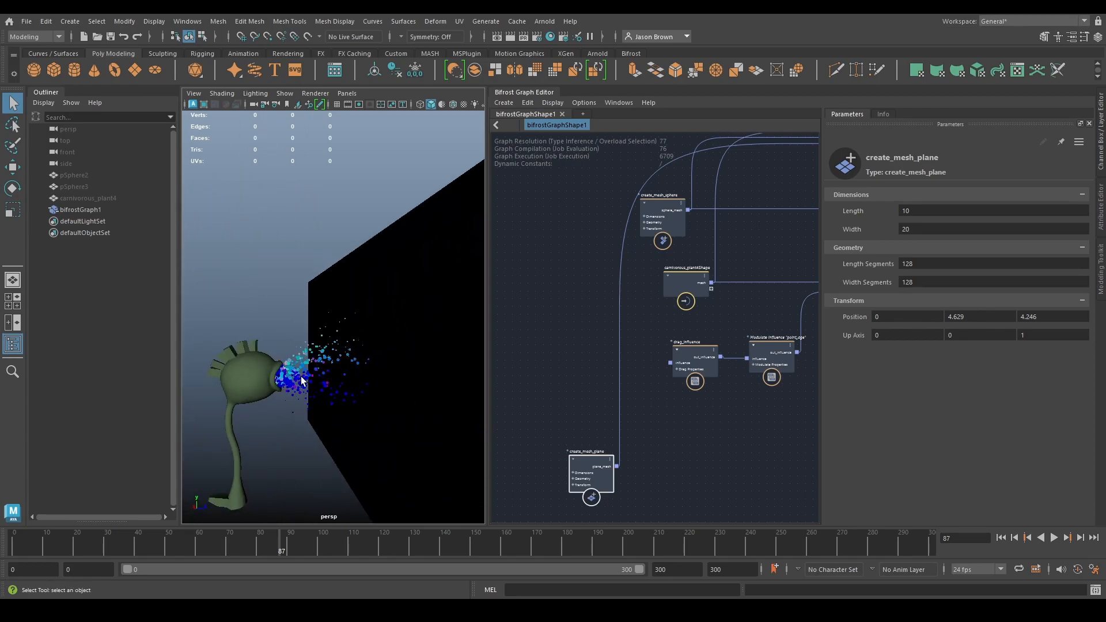
- Add a displace_points node and connect the create_mesh_plane output to its points input
middle_click_drag(693, 440, 711, 403, "alt")
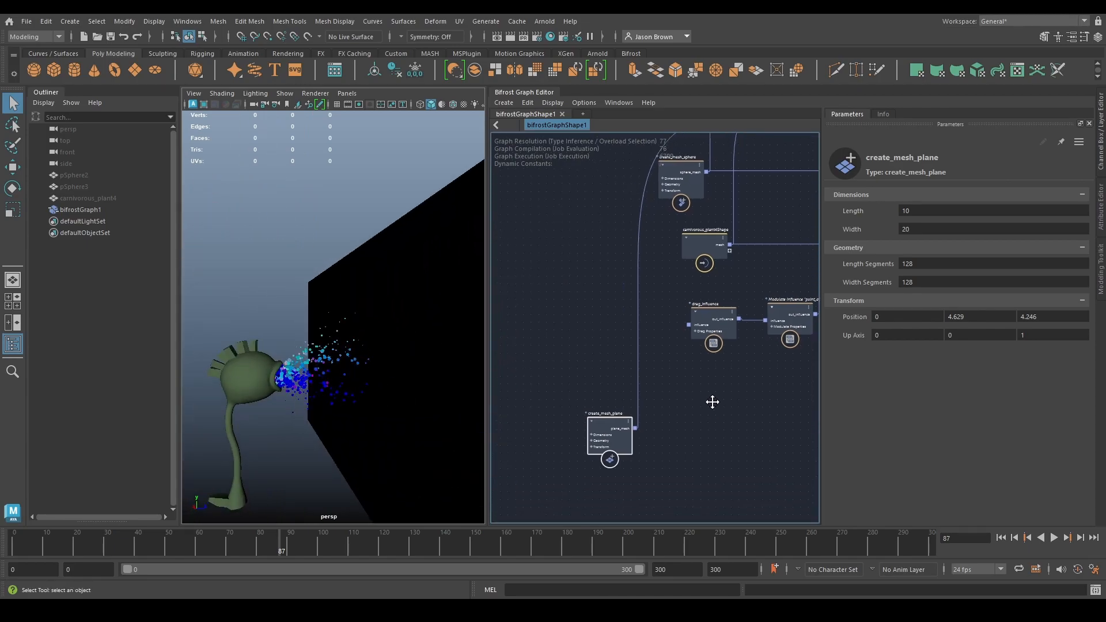
left_click(582, 435)
left_click_drag(600, 441, 525, 386)
key("Tab")
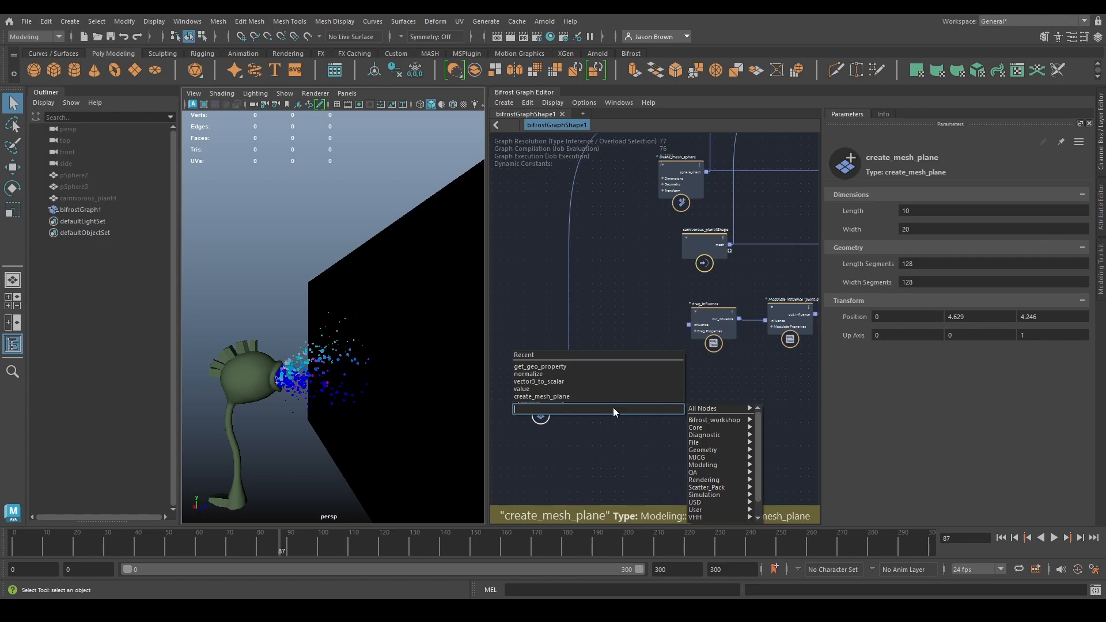
type("displac")
key("Return")
left_click_drag(566, 384, 619, 434)
- Add a fractal_noise_field node and connect its noise_field output to the weights input of displace_points
middle_click_drag(584, 434, 654, 394, "alt")
key("Tab")
type("fnf")
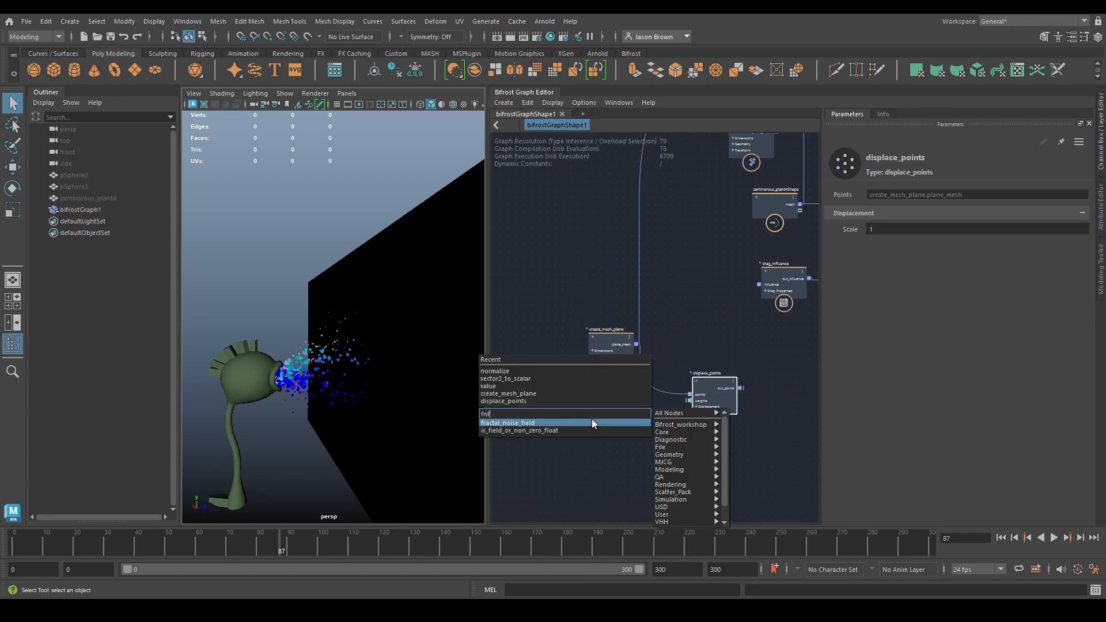
left_click(592, 422)
left_click_drag(637, 432, 690, 401)
- Connect the out_points output of displace_points to the terminal's plane_mesh input in place of the undisplaced plane
middle_click_drag(686, 428, 634, 480, "alt")
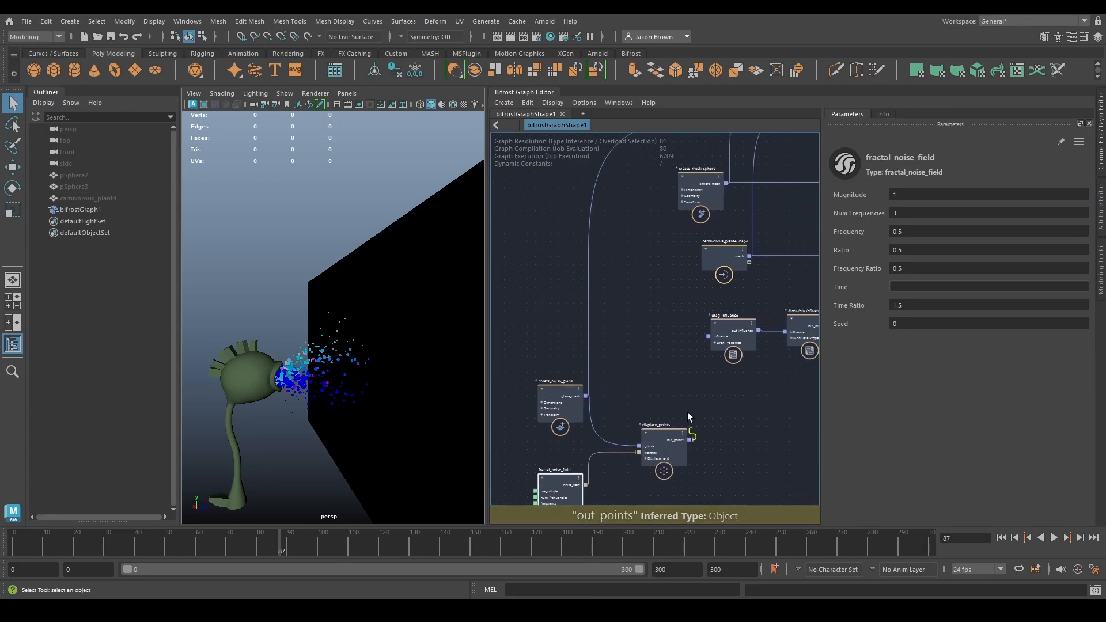
left_click_drag(689, 438, 633, 317)
middle_click_drag(717, 139, 634, 317, "alt")
left_click_drag(633, 320, 730, 304)
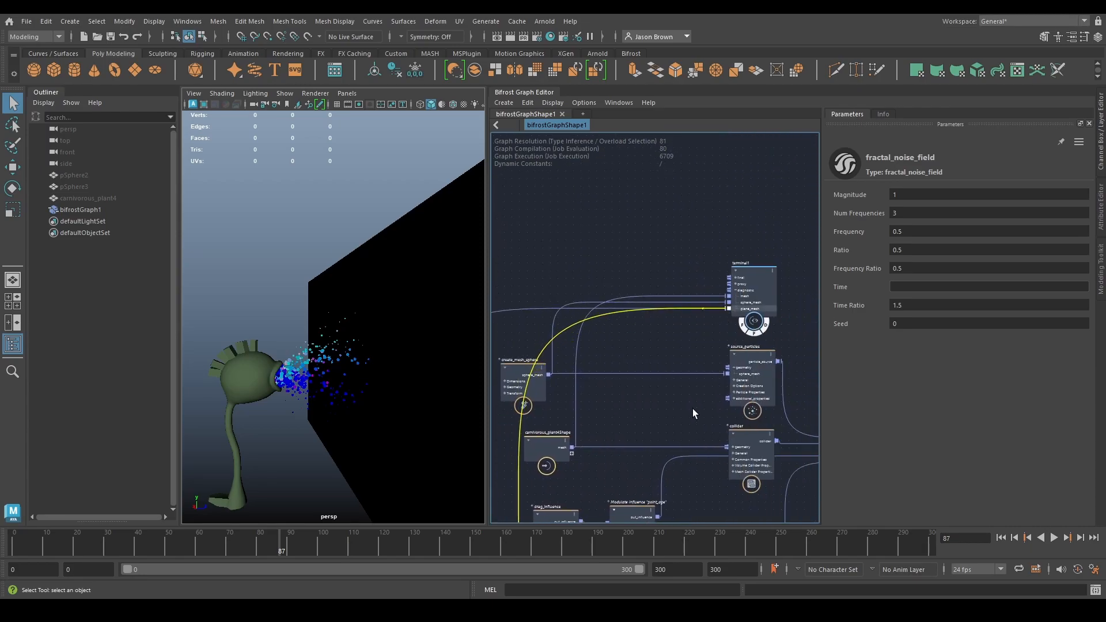
- Turn on Two Sided Lighting in the viewport and inspect the displaced wall behind the plant
left_click_drag(276, 290, 219, 120, "alt")
left_click(254, 95)
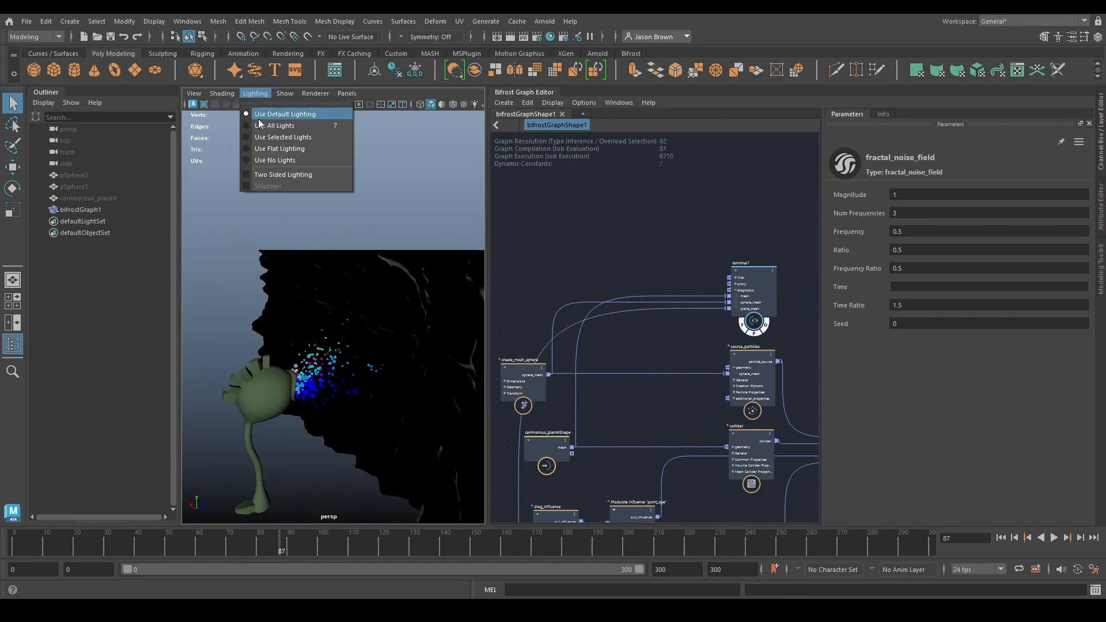
left_click(264, 178)
mouse_move(248, 262)
left_mouse_down("alt")
mouse_move(508, 264)
mouse_move(259, 268)
left_mouse_up("alt")
left_click_drag(399, 277, 388, 292, "alt")
middle_click_drag(315, 257, 325, 238, "alt")
left_click_drag(326, 238, 465, 309, "alt")
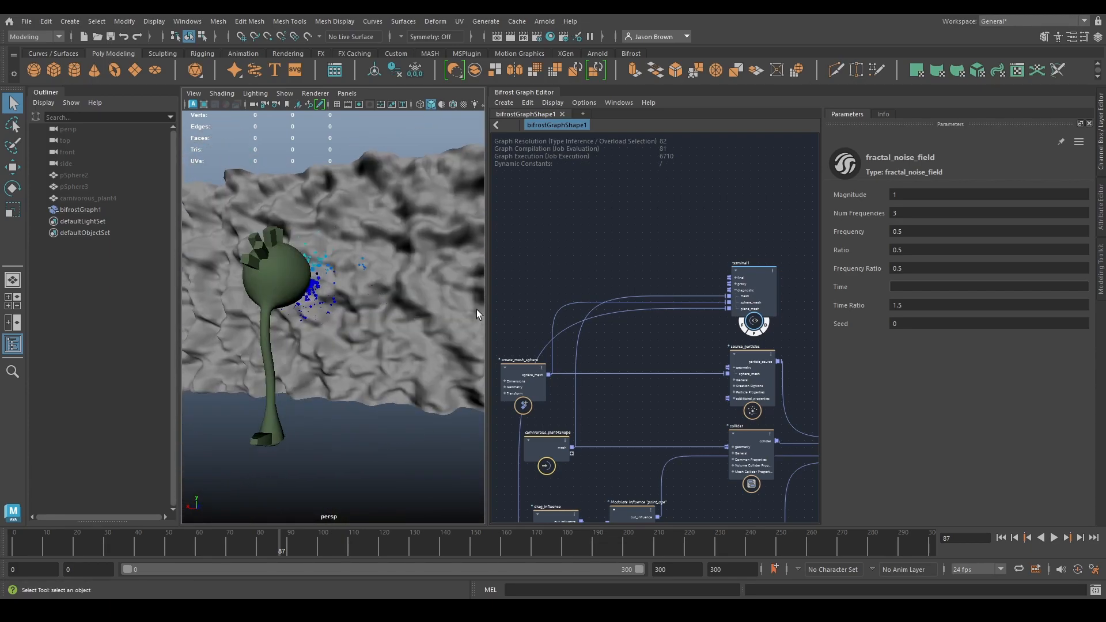
- Set the Num Frequencies of fractal_noise_field to 1 and its Magnitude to about 0.7
middle_click_drag(631, 433, 836, 209, "alt")
middle_click_drag(642, 407, 712, 406, "alt")
left_click(918, 213)
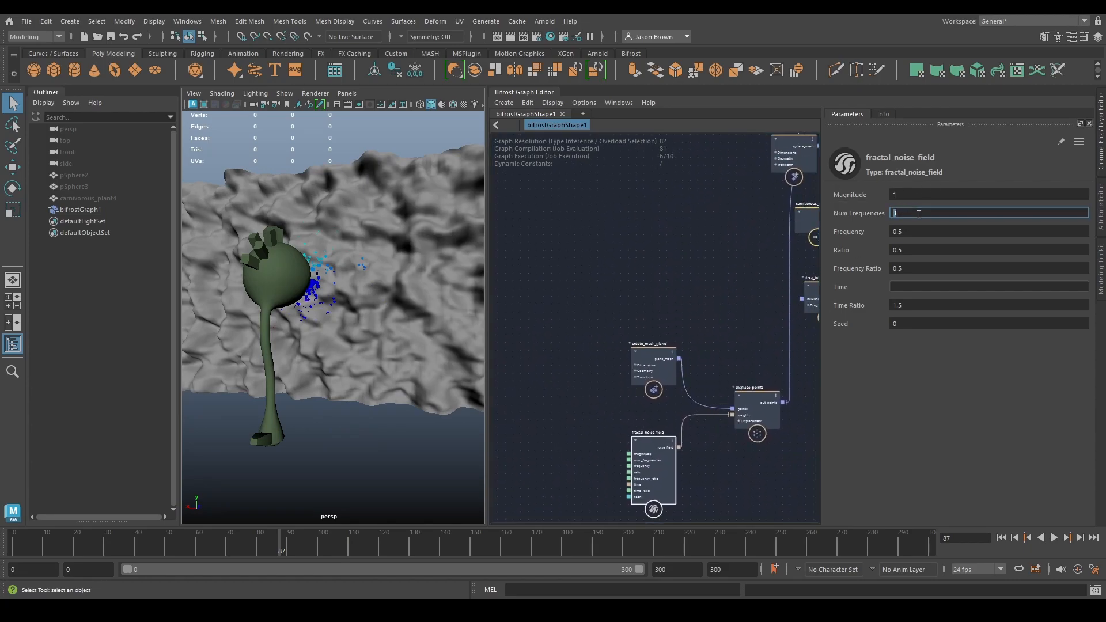
key("Return")
mouse_move(431, 277)
left_mouse_down("alt")
mouse_move(403, 285)
mouse_move(429, 275)
left_mouse_up("alt")
left_click_drag(858, 195, 814, 198)
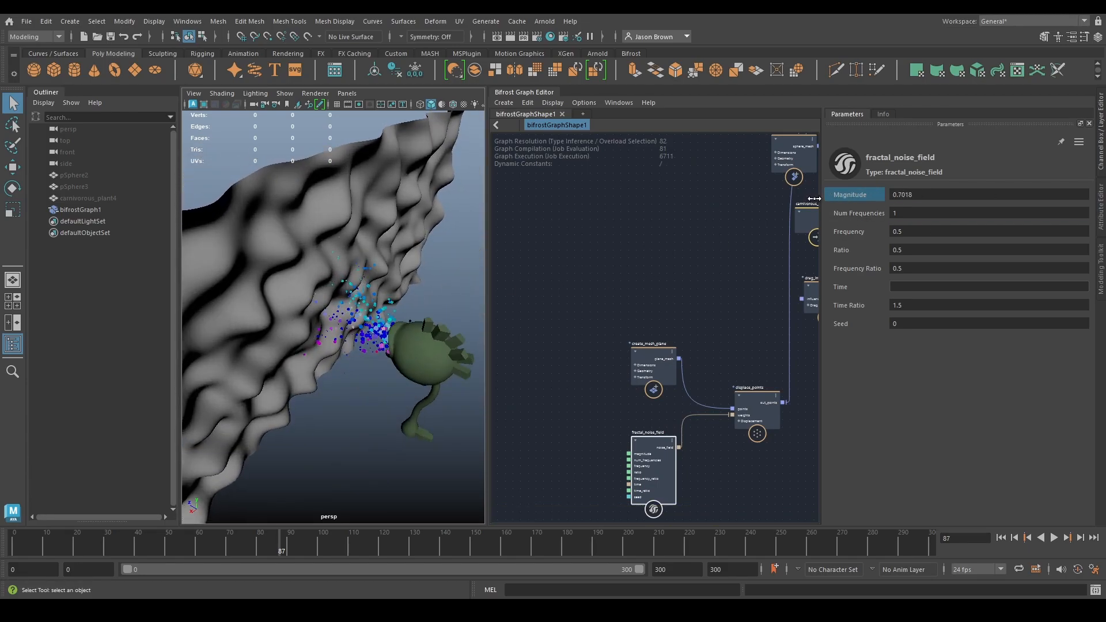
- Set the Frequency of fractal_noise_field to about 0.65
left_click_drag(877, 232, 885, 234)
left_click_drag(426, 300, 377, 304, "alt")
middle_click_drag(741, 264, 585, 369)
middle_click_drag(593, 330, 592, 246, "alt")
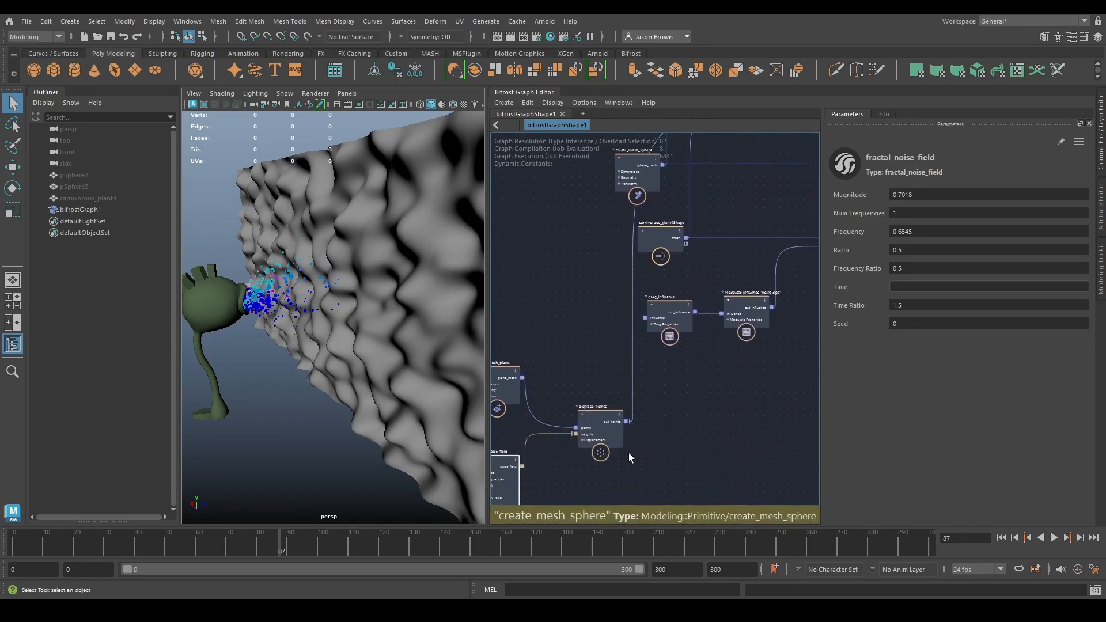
- Tilt the wall towards the plant by setting the Y component of create_mesh_plane's Up Axis to about -0.35
middle_click_drag(609, 410, 660, 407, "alt")
left_click(549, 376)
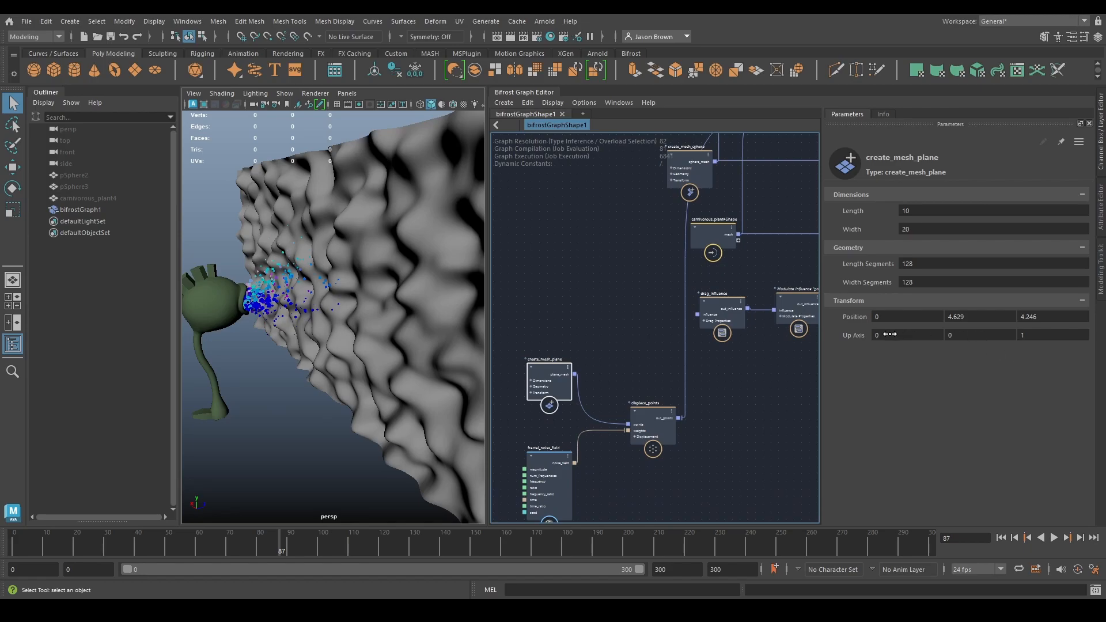
left_click_drag(896, 345, 774, 344)
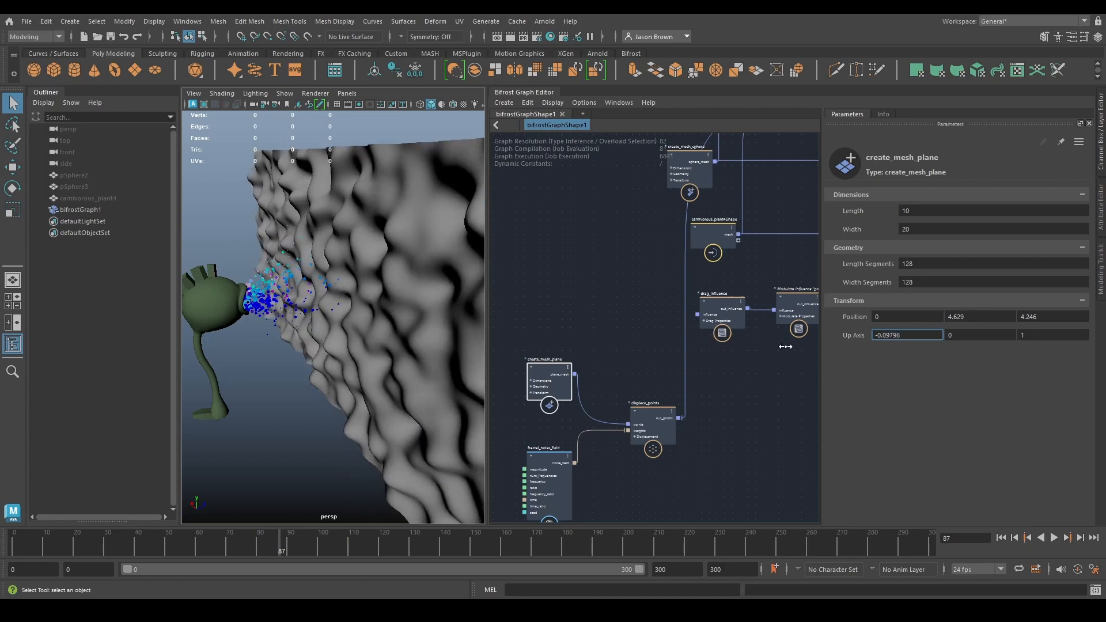
key("ctrl+z")
left_click_drag(959, 333, 700, 332)
left_click_drag(284, 263, 218, 257, "alt")
right_click_drag(218, 256, 200, 252, "alt")
left_click_drag(200, 252, 211, 247, "alt")
- Group the create_mesh_plane, fractal_noise_field and displace_points nodes closer together in an empty area of the graph
middle_click_drag(707, 414, 714, 388, "alt")
middle_click_drag(641, 441, 655, 426, "alt")
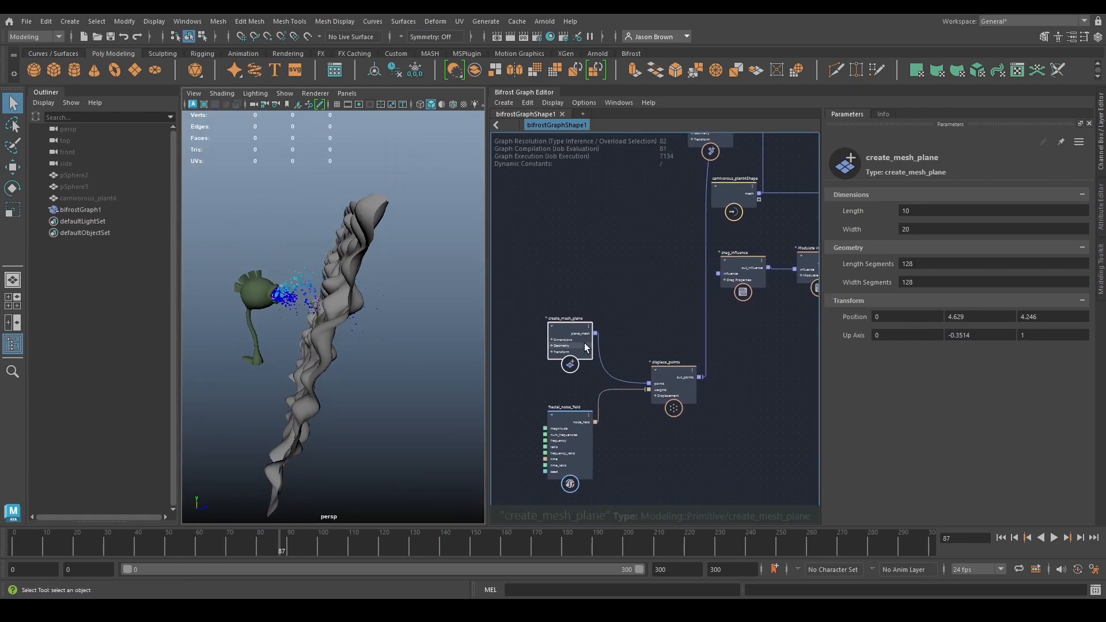
left_click_drag(585, 348, 544, 228)
left_click_drag(569, 441, 524, 302)
left_click_drag(681, 400, 608, 272)
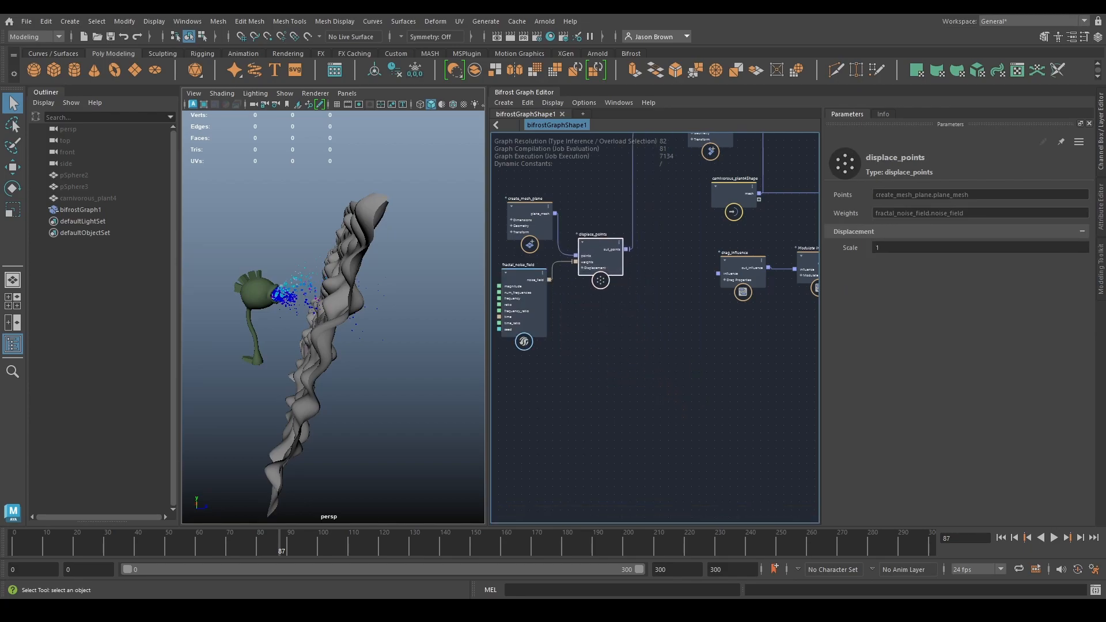
- Arrange the collider near displace_points and connect the out_points output of displace_points to the collider's geometry input
middle_click_drag(743, 259, 736, 380, "alt")
right_click_drag(736, 380, 792, 360, "alt")
middle_click_drag(792, 360, 476, 385, "alt")
left_click_drag(714, 307, 490, 295)
middle_click_drag(516, 324, 736, 331, "alt")
left_click_drag(652, 323, 470, 320)
middle_click_drag(610, 332, 675, 334, "alt")
right_click_drag(675, 335, 660, 346, "alt")
middle_click_drag(661, 346, 759, 370, "alt")
left_click_drag(658, 355, 585, 302)
middle_click_drag(718, 351, 618, 340, "alt")
left_click_drag(761, 341, 667, 345)
middle_click_drag(654, 373, 715, 355, "alt")
right_click_drag(688, 364, 777, 334, "alt")
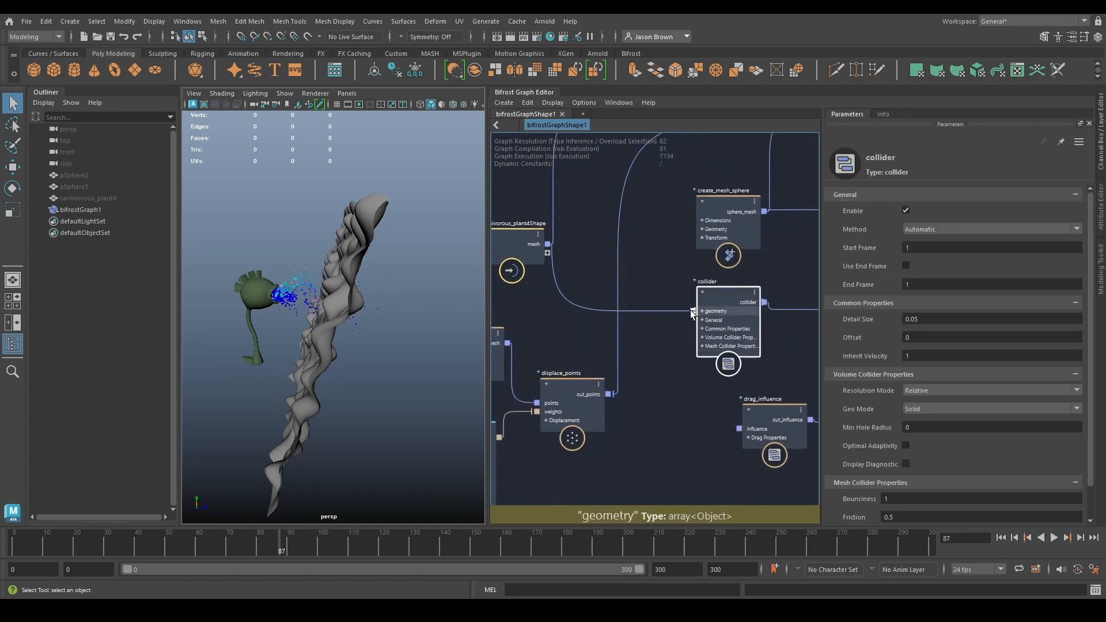
middle_click_drag(665, 367, 703, 353, "alt")
left_click_drag(651, 381, 740, 297)
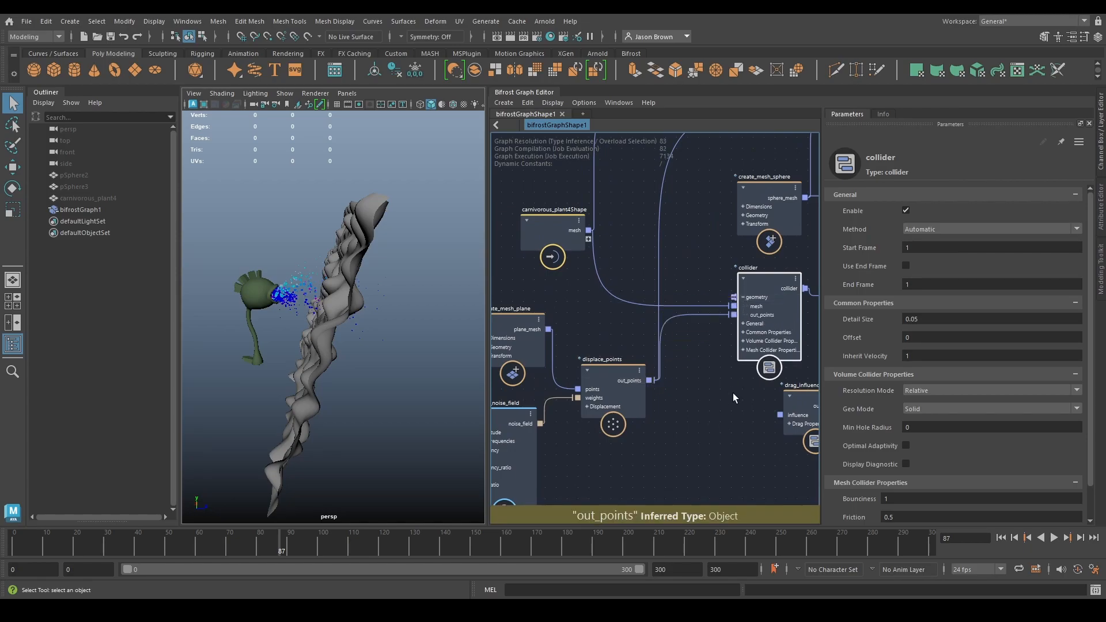
- Return to the first frame and delete the connection from displace_points to the terminal's plane_mesh input to hide the wall
left_click(1005, 540)
middle_click_drag(574, 250, 508, 428, "alt")
left_click(661, 288)
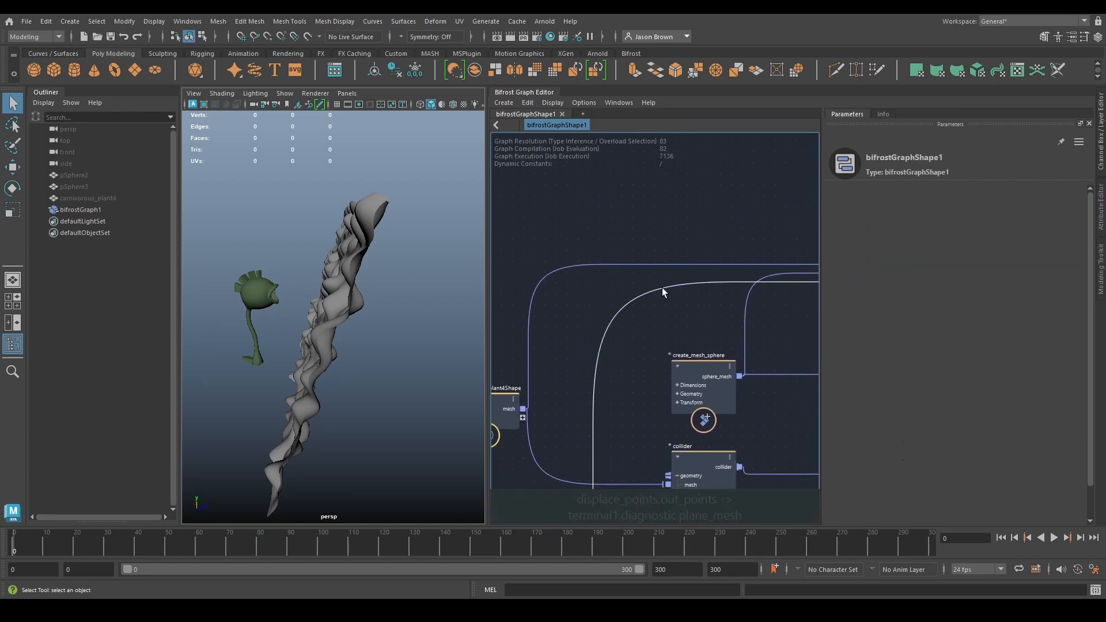
key("Delete")
- Play the simulation and inspect how the particle spray behaves at the hidden wall
scroll(357, 302, "up", 3)
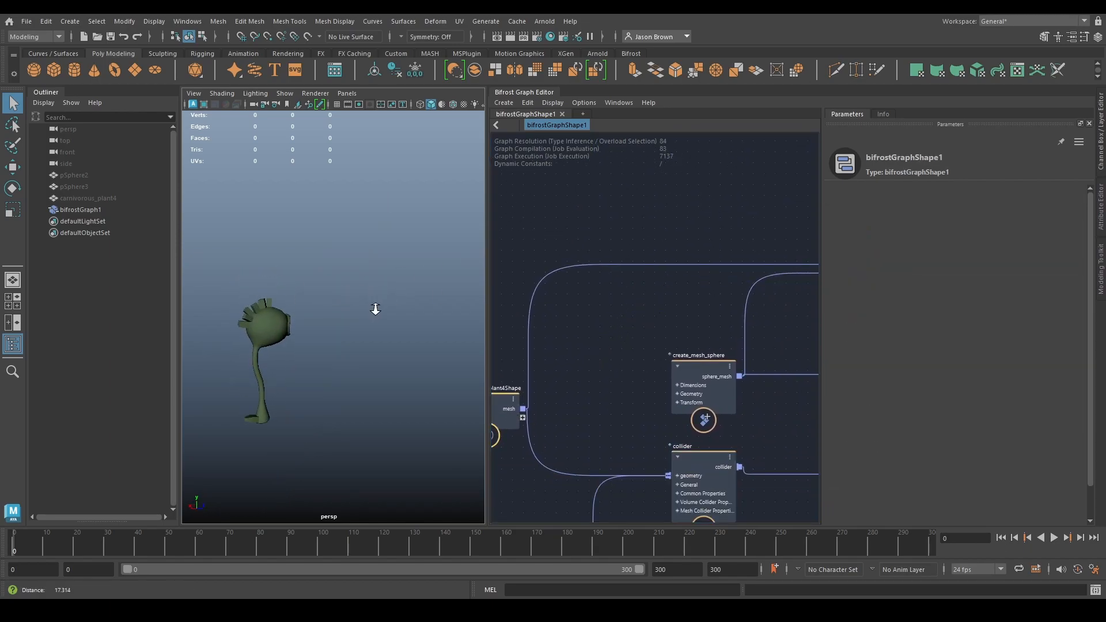
scroll(374, 309, "up", 2)
left_click(1053, 537)
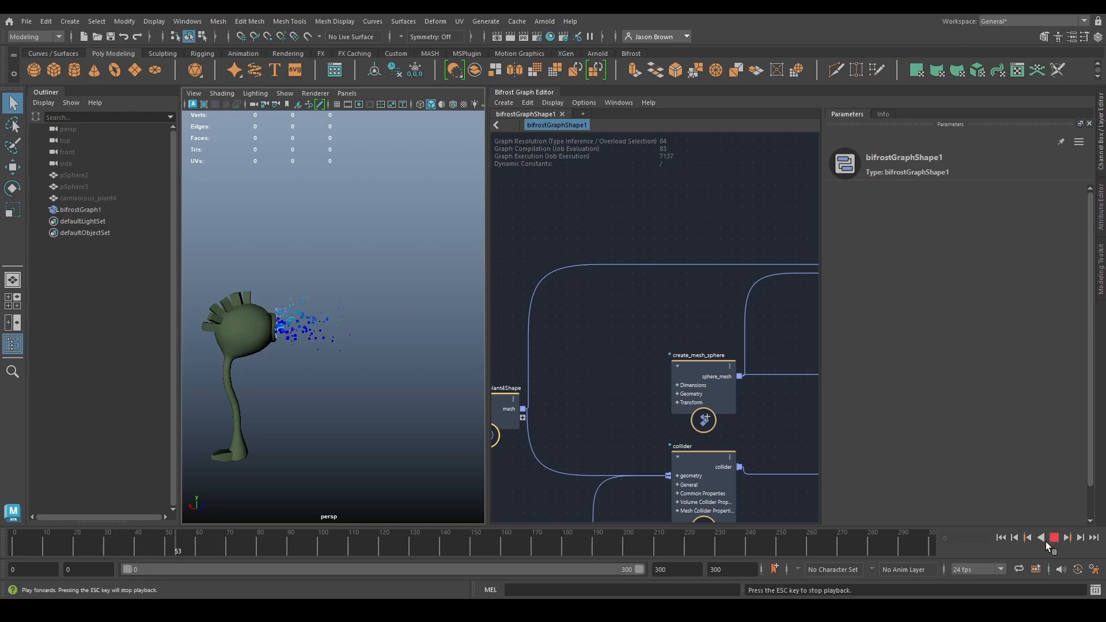
left_click(1054, 538)
left_click_drag(310, 318, 367, 324, "alt")
middle_click_drag(722, 373, 721, 341, "alt")
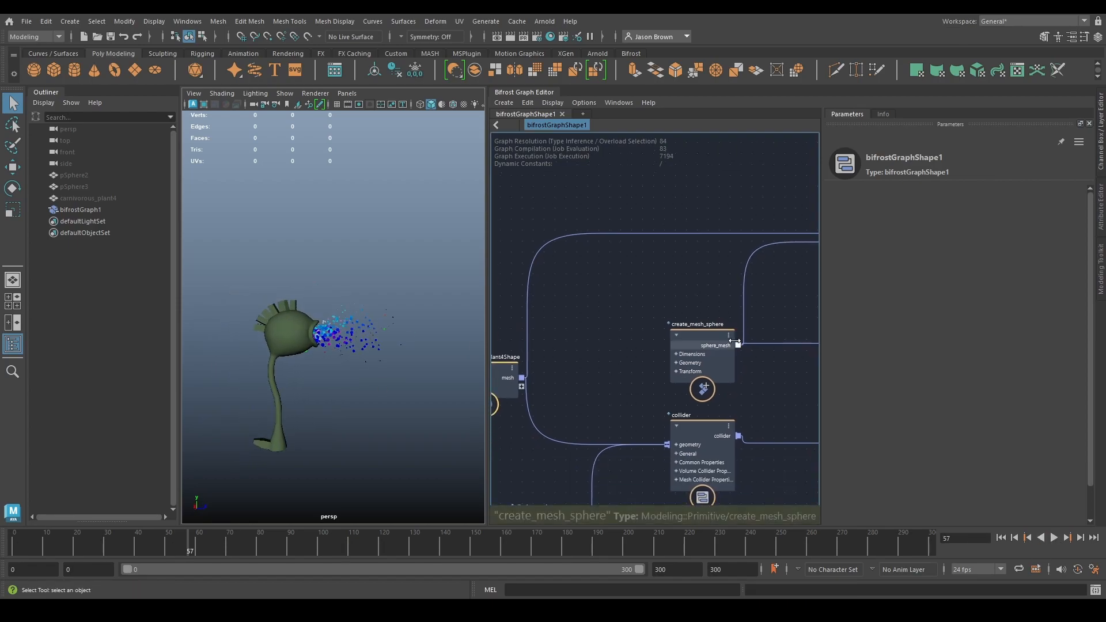
left_click(1054, 538)
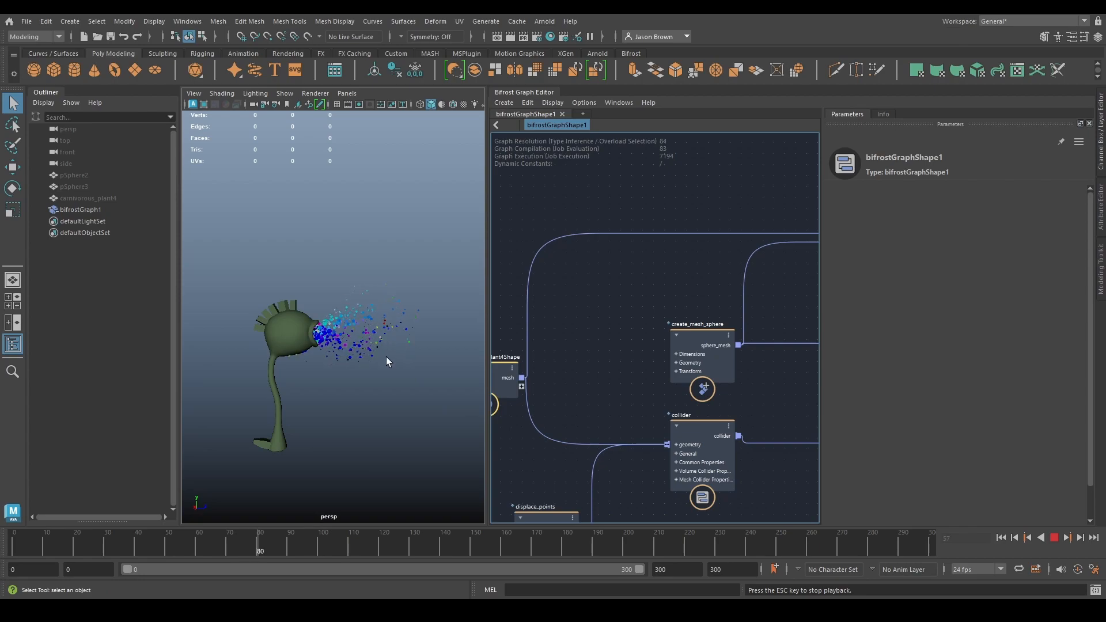
left_click(1054, 538)
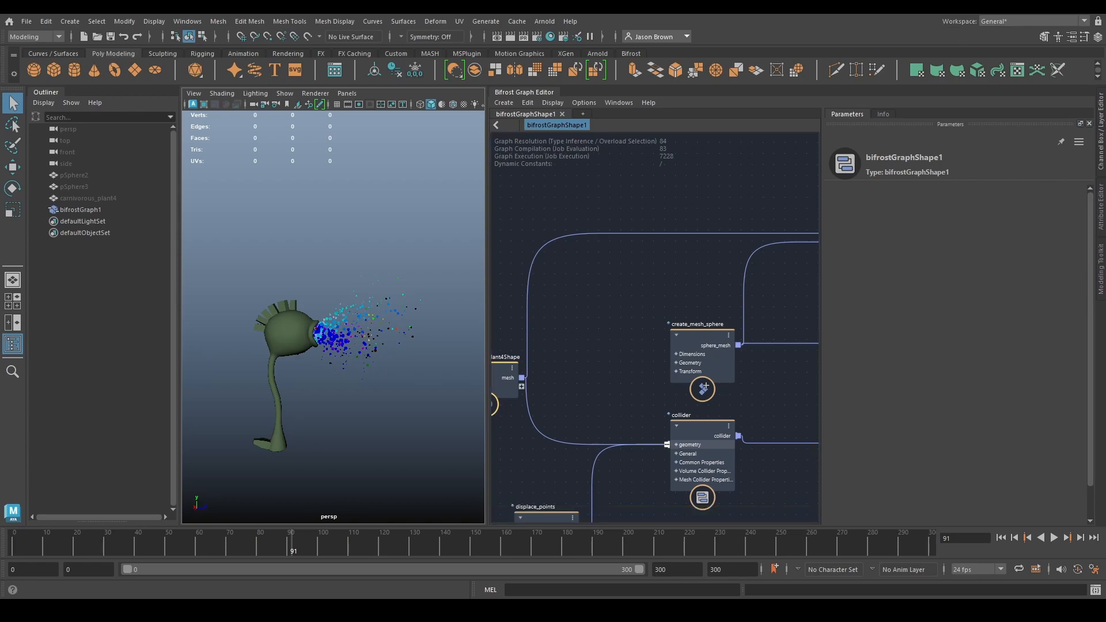
- Set the collider's Method to Mesh_For_Points
middle_click_drag(691, 303, 777, 287, "alt")
left_click(625, 332)
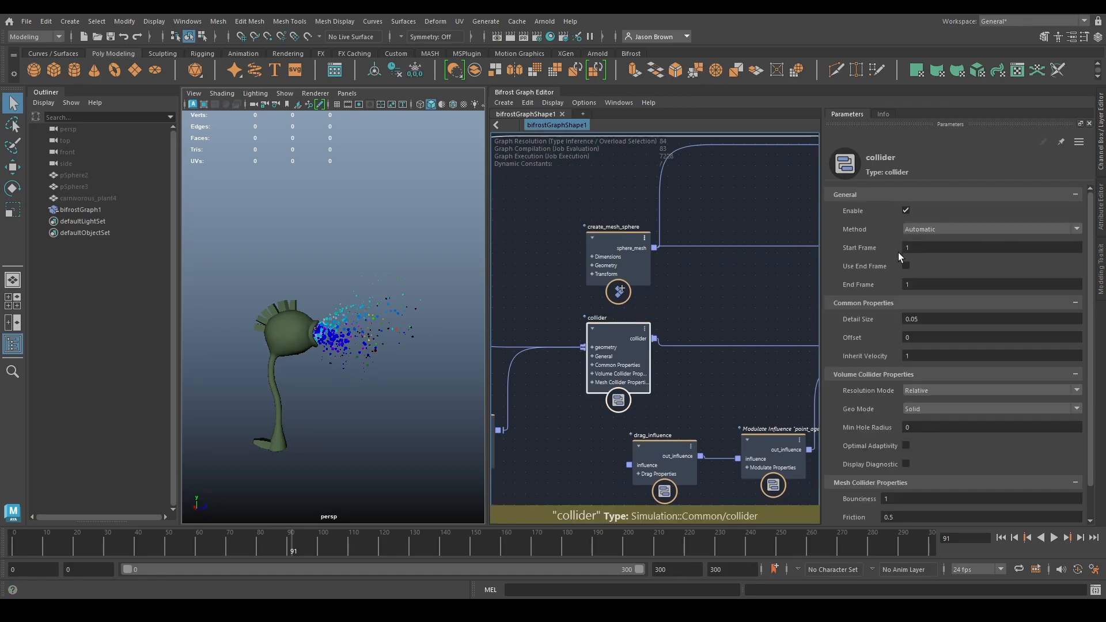
left_click(931, 228)
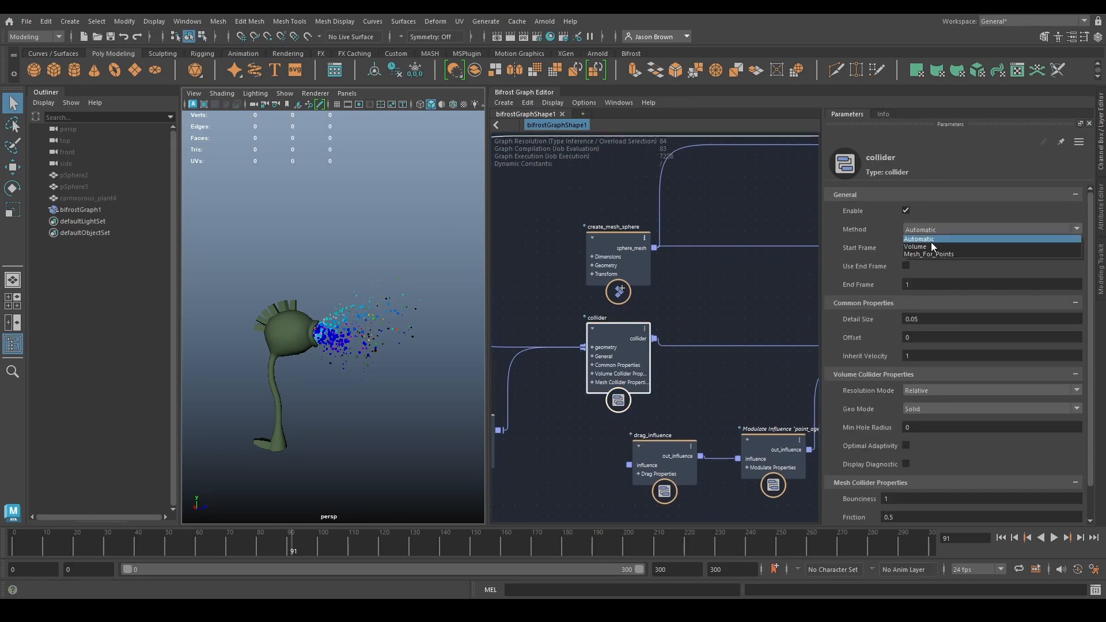
left_click(928, 253)
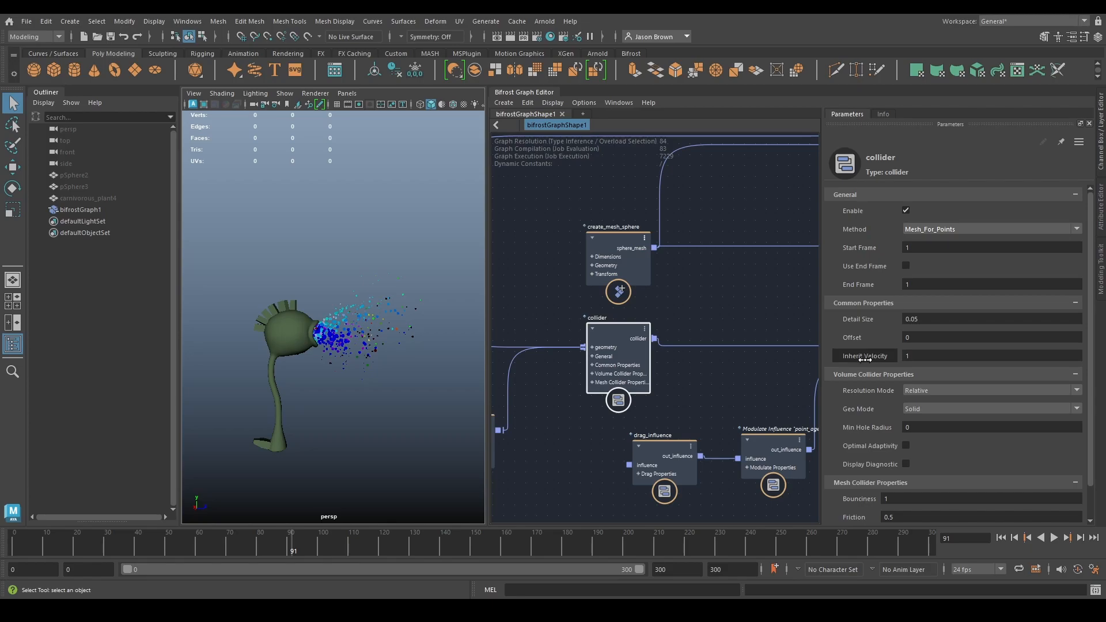
- Read the collider node's documentation on its common, volume and mesh collider properties
scroll(897, 335, "down", 2)
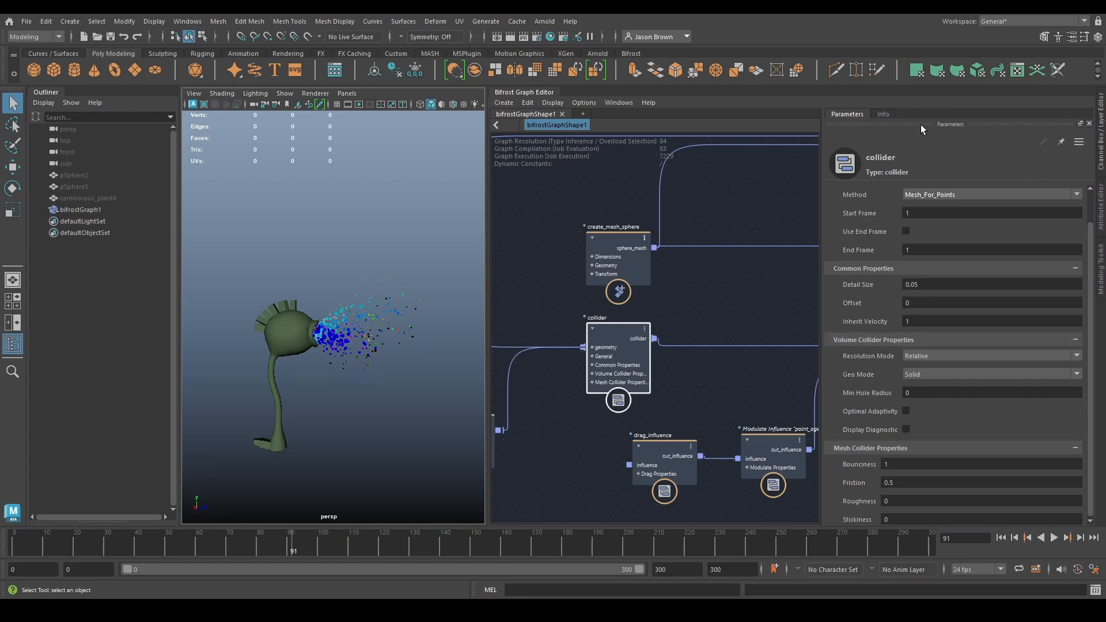
left_click(882, 114)
scroll(987, 396, "down", 5)
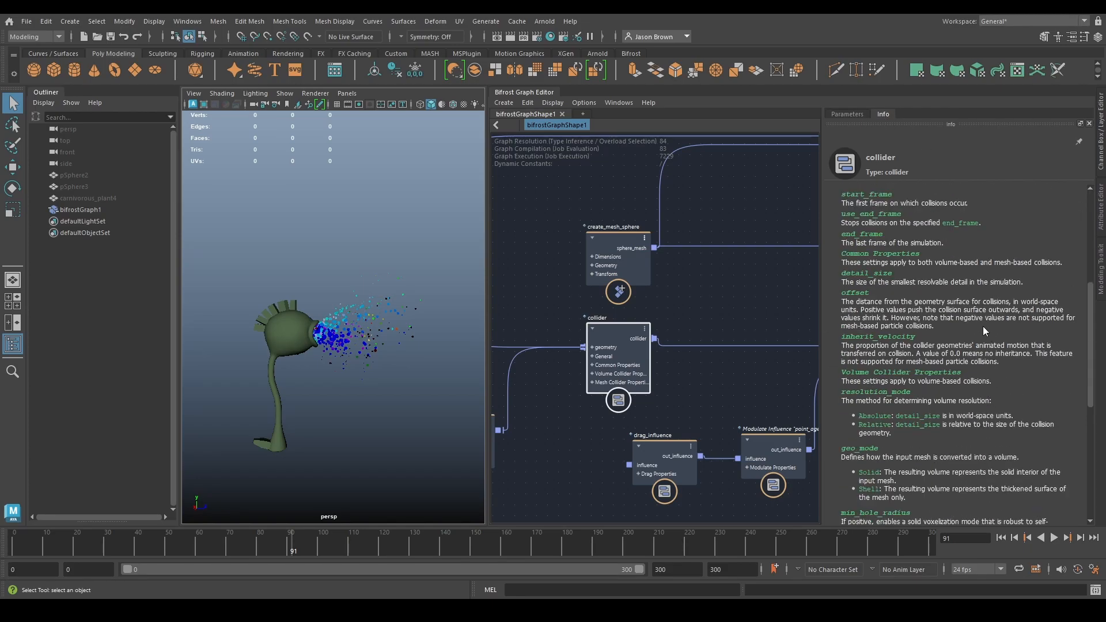
scroll(979, 318, "up", 6)
scroll(987, 294, "down", 7)
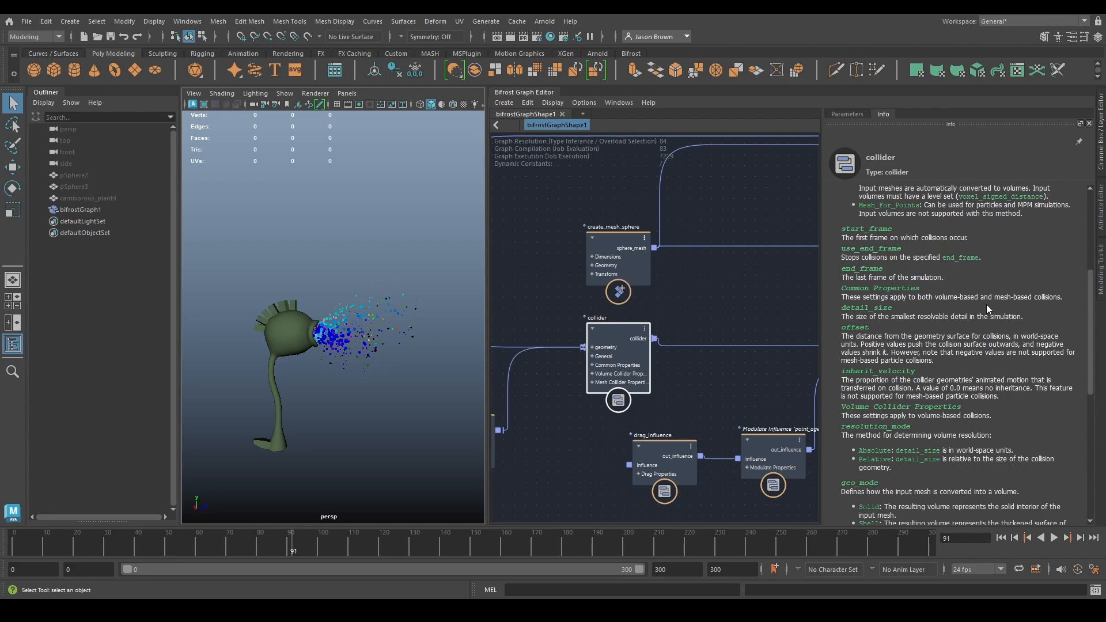
scroll(986, 304, "down", 1)
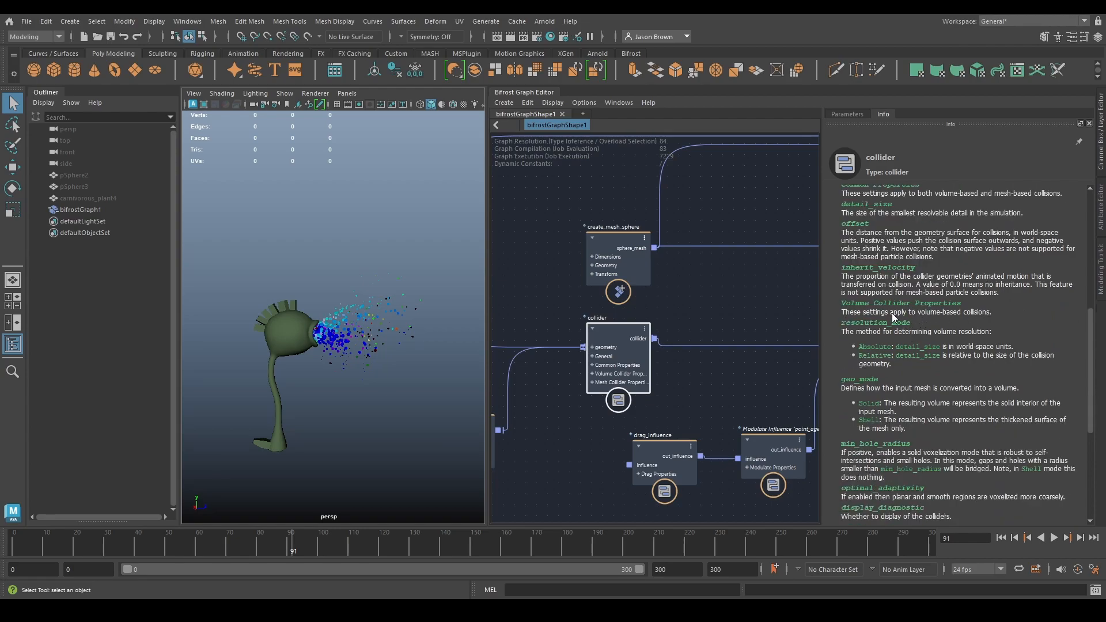
left_click(848, 115)
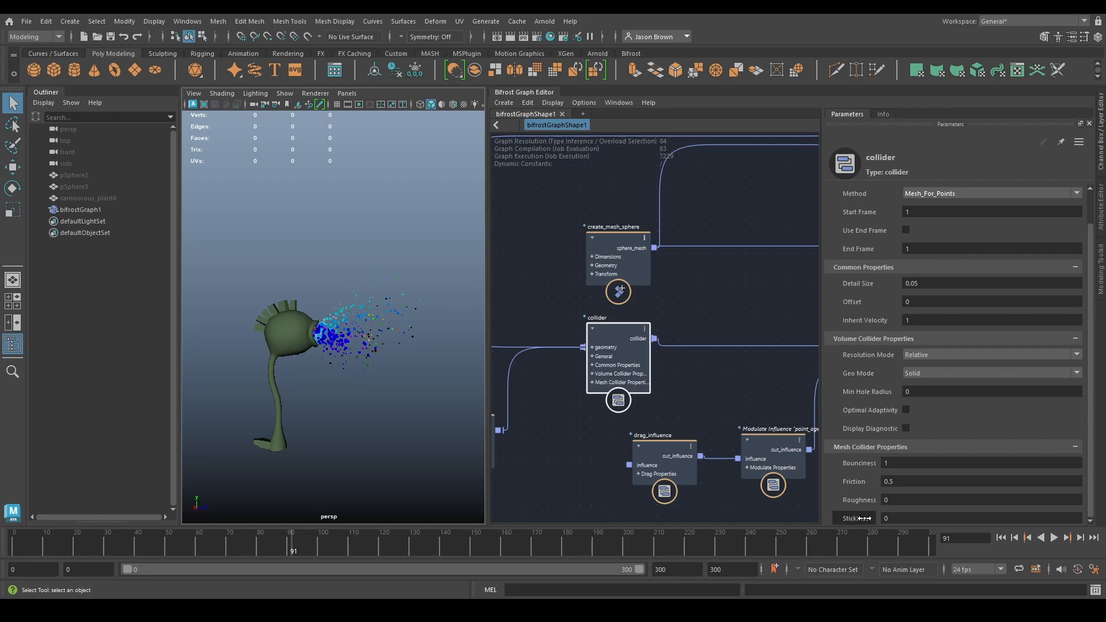
- Set the collider's Bounciness to 0 and view the particles at the hidden wall up close
middle_click_drag(572, 444, 682, 440)
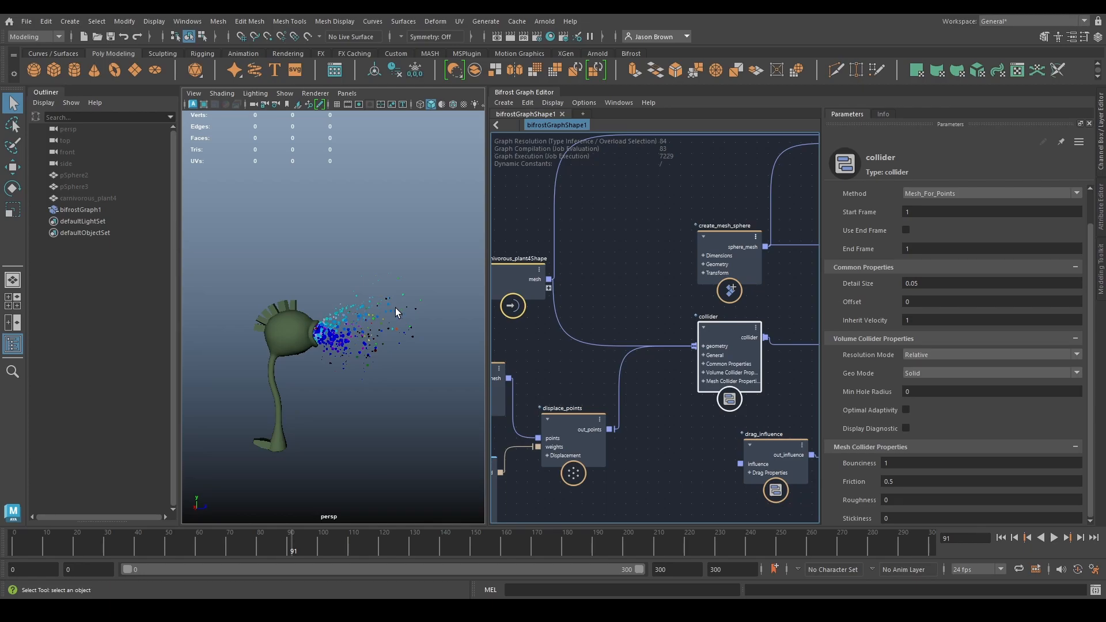
left_click(907, 464)
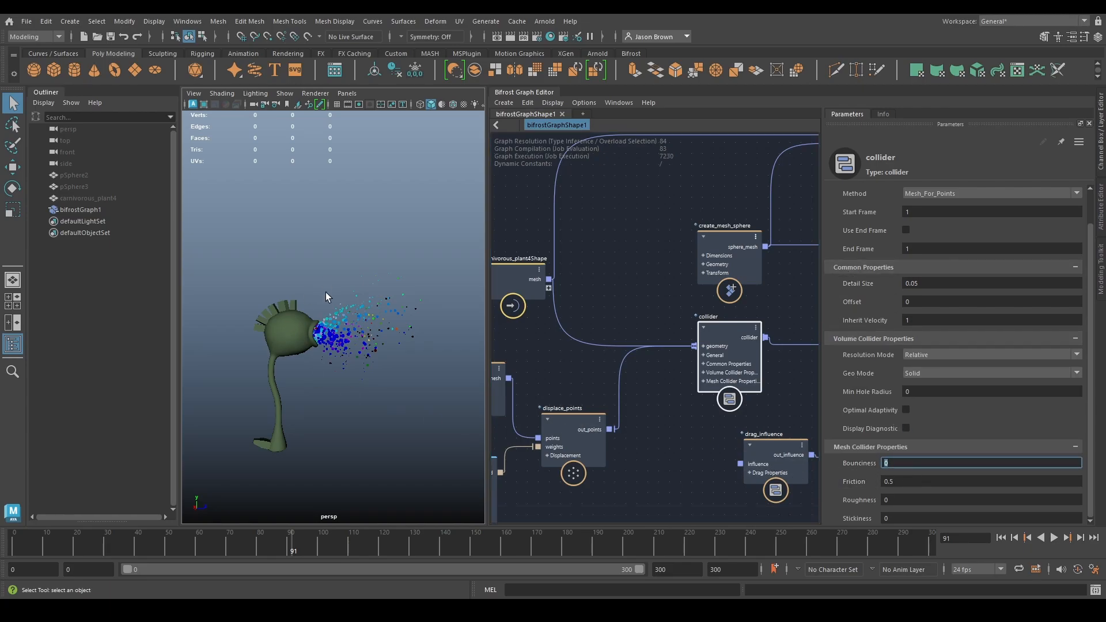
left_click_drag(348, 335, 302, 333, "alt")
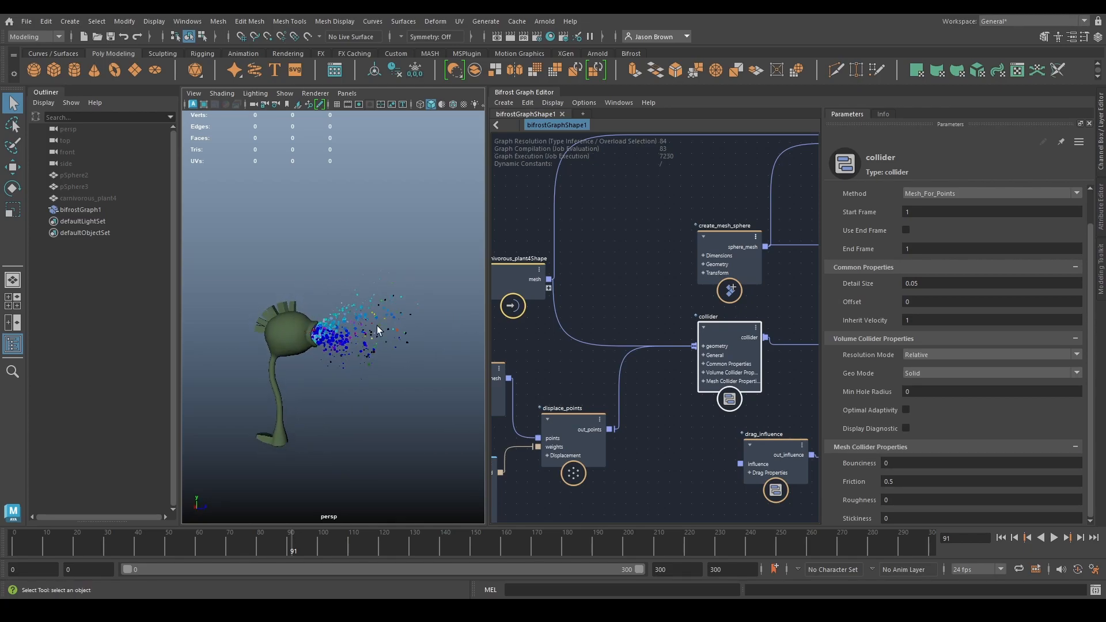
right_click_drag(365, 331, 378, 364, "alt")
left_click_drag(378, 363, 316, 327, "alt")
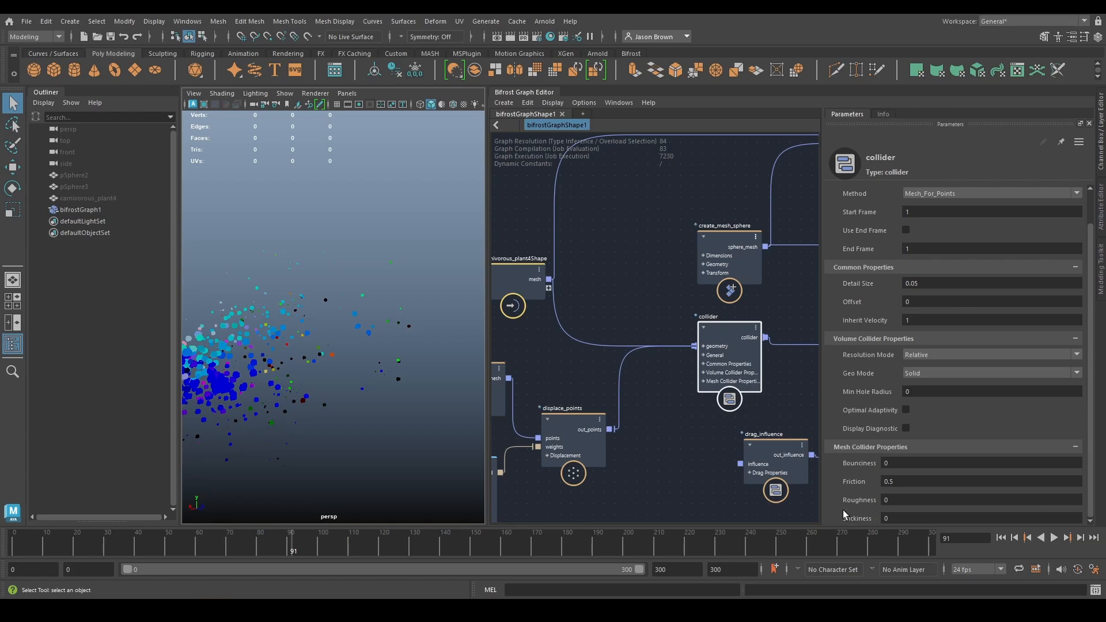
- Set the collider's Stickiness to 0.2
left_click(979, 517)
type("0.2")
key("Return")
- Play the simulation from the first frame and review a playblast of the particles hitting the hidden wall
middle_click_drag(656, 410, 720, 370, "alt")
left_click(999, 537)
left_click(1053, 538)
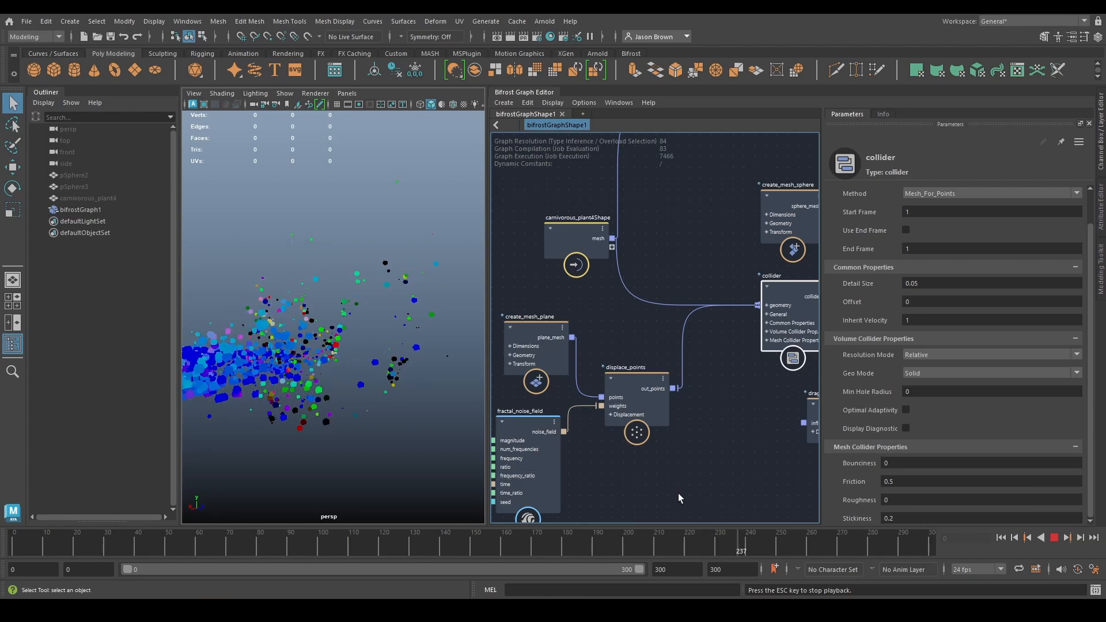
left_click_drag(314, 352, 321, 401, "alt")
middle_click_drag(322, 400, 324, 377, "alt")
right_click_drag(324, 377, 332, 381, "alt")
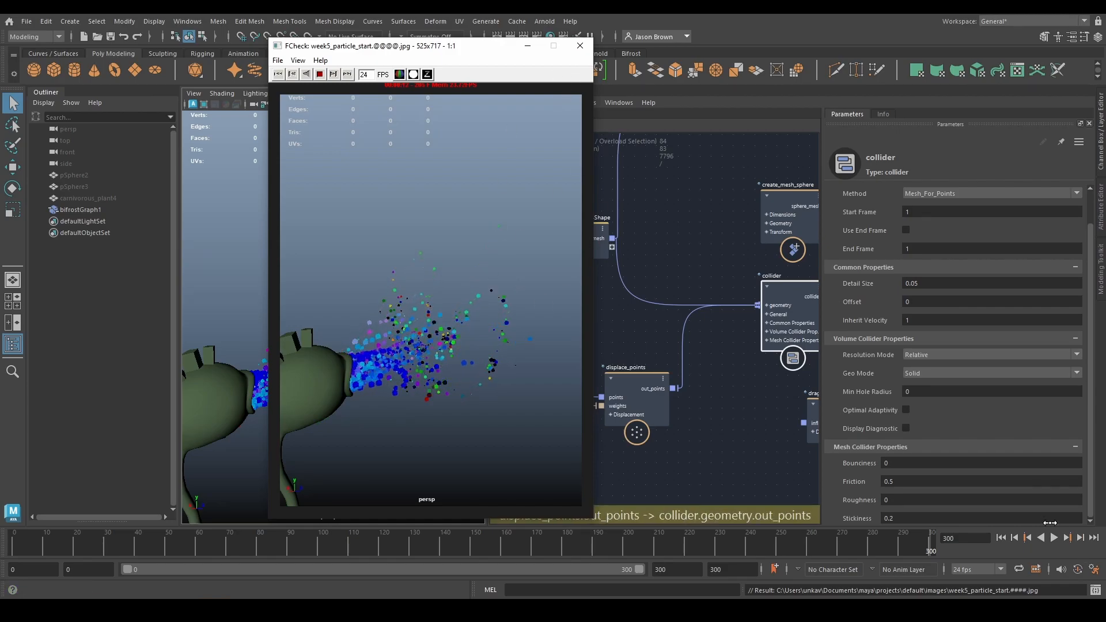
left_click(580, 46)
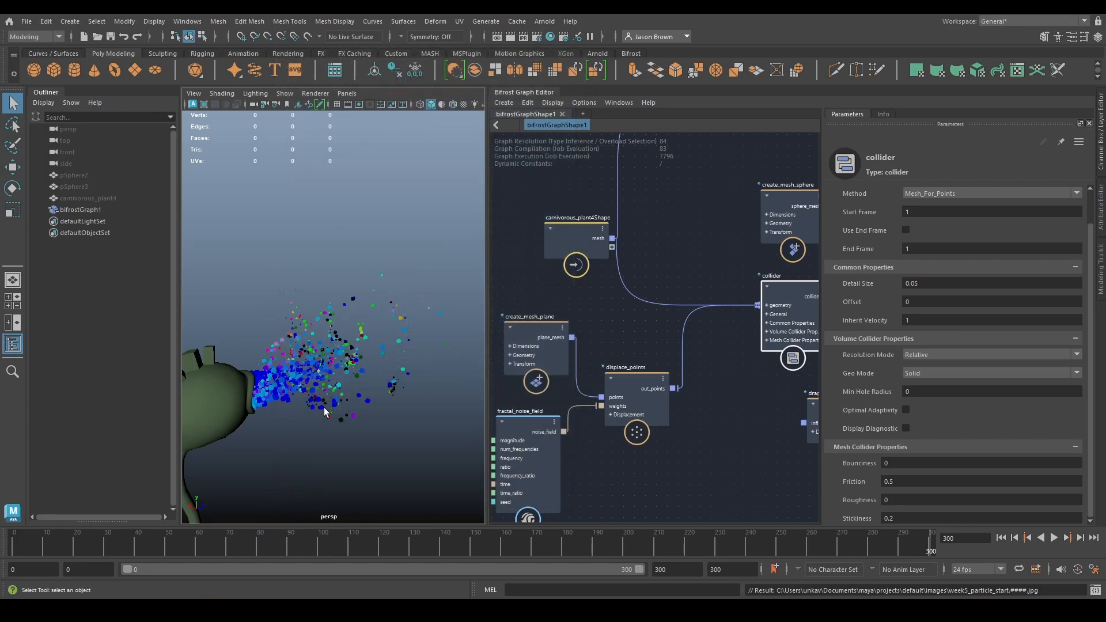
left_click_drag(367, 391, 311, 346, "alt")
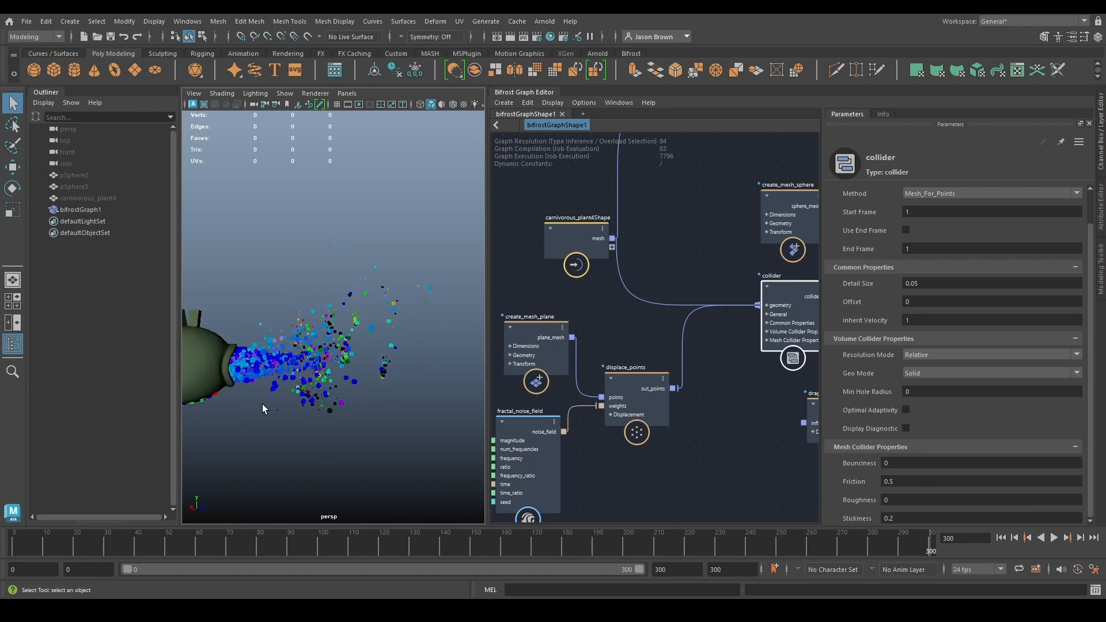
left_click_drag(262, 403, 380, 362, "alt")
- Delete the drag_influence node and the Modulate Influence node connected to it
scroll(728, 404, "down", 1)
middle_click_drag(724, 404, 461, 378, "alt")
scroll(729, 412, "up", 2)
middle_click_drag(730, 411, 736, 462, "alt")
left_click(658, 414)
scroll(718, 405, "down", 3)
left_click_drag(601, 439, 602, 438)
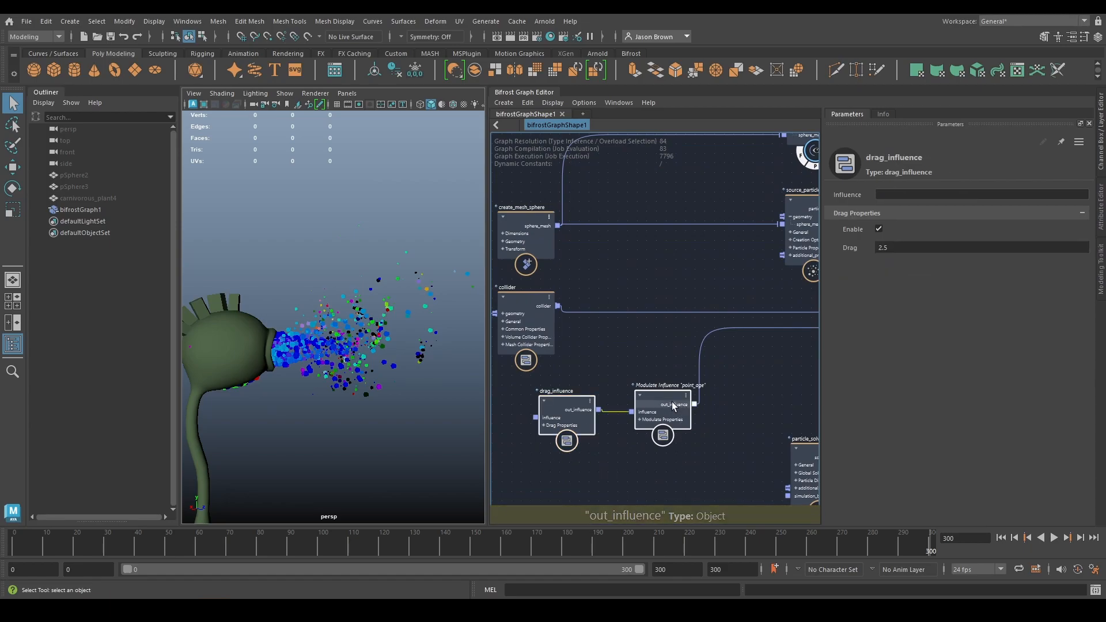
key("Delete")
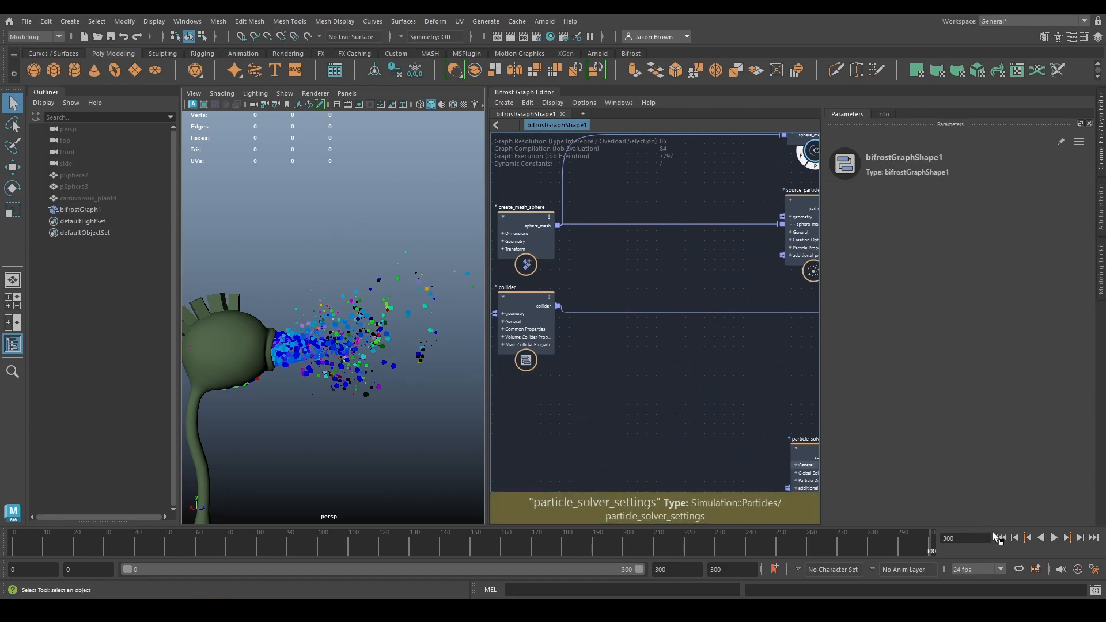
- Play the simulation briefly from the first frame to check the spray without drag
left_click(1001, 538)
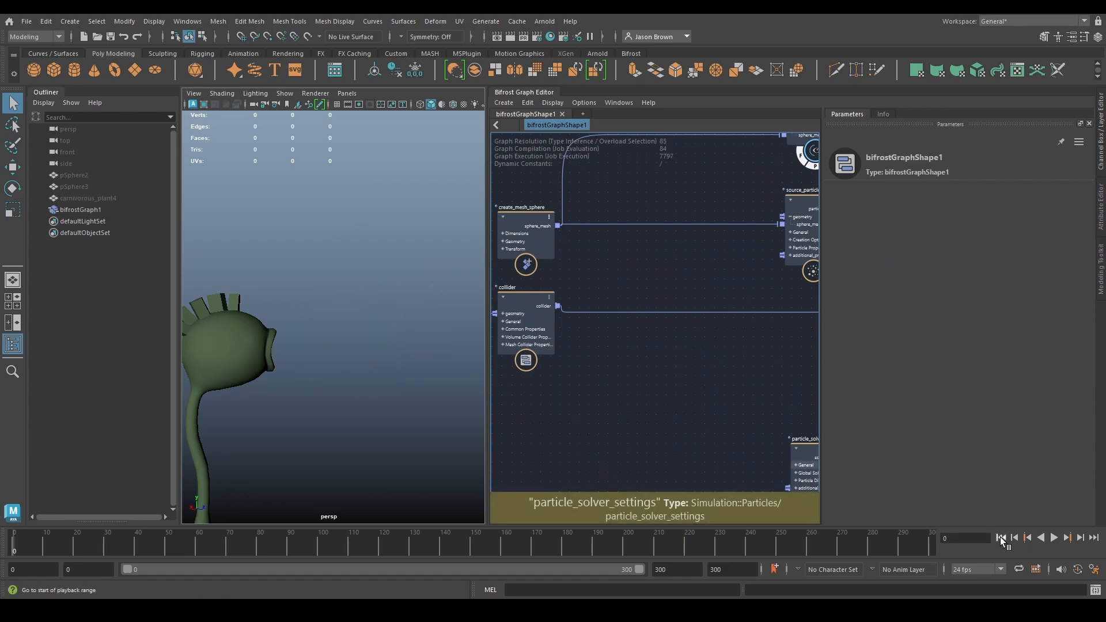
left_click(1054, 538)
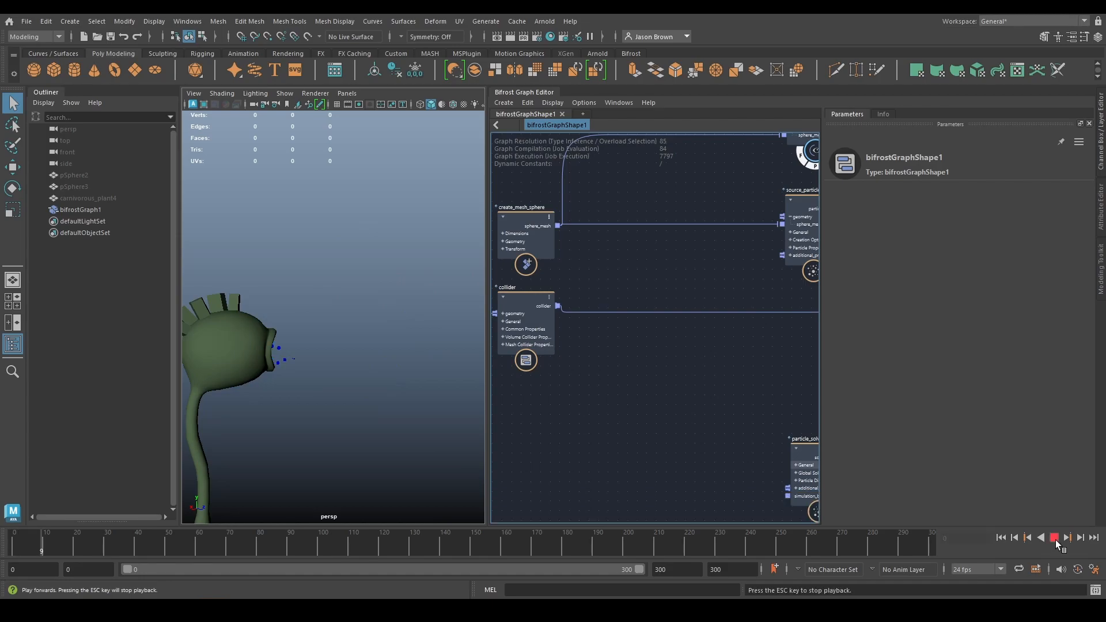
left_click(1055, 539)
- Turn on Live Forever in the source_particles node's particle properties
middle_click_drag(637, 374, 476, 455)
left_click(645, 296)
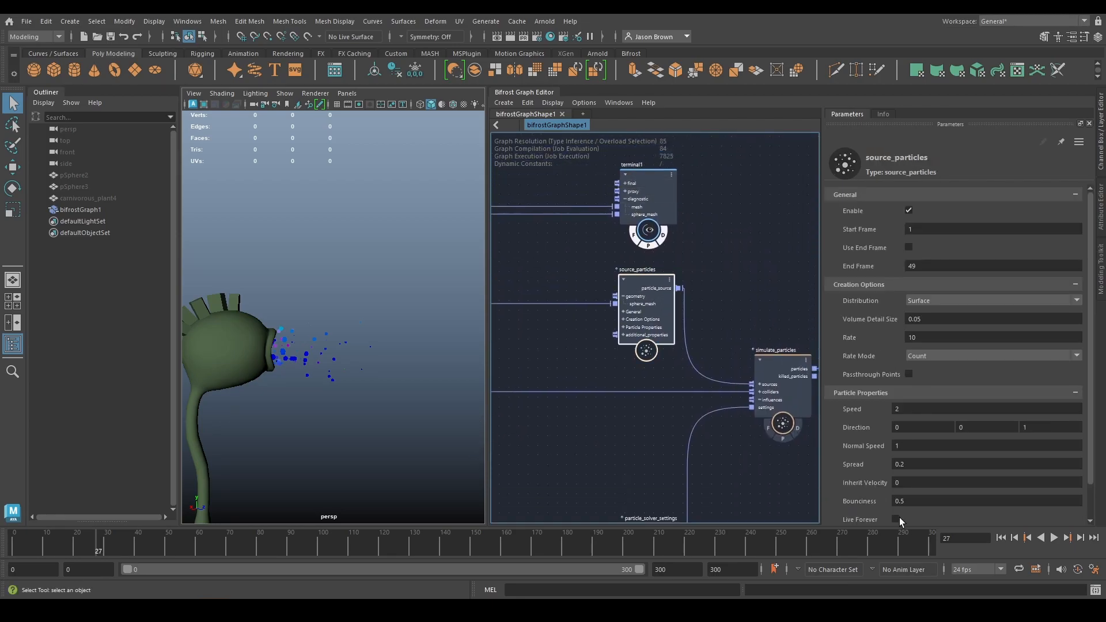
left_click(896, 519)
scroll(713, 423, "down", 2)
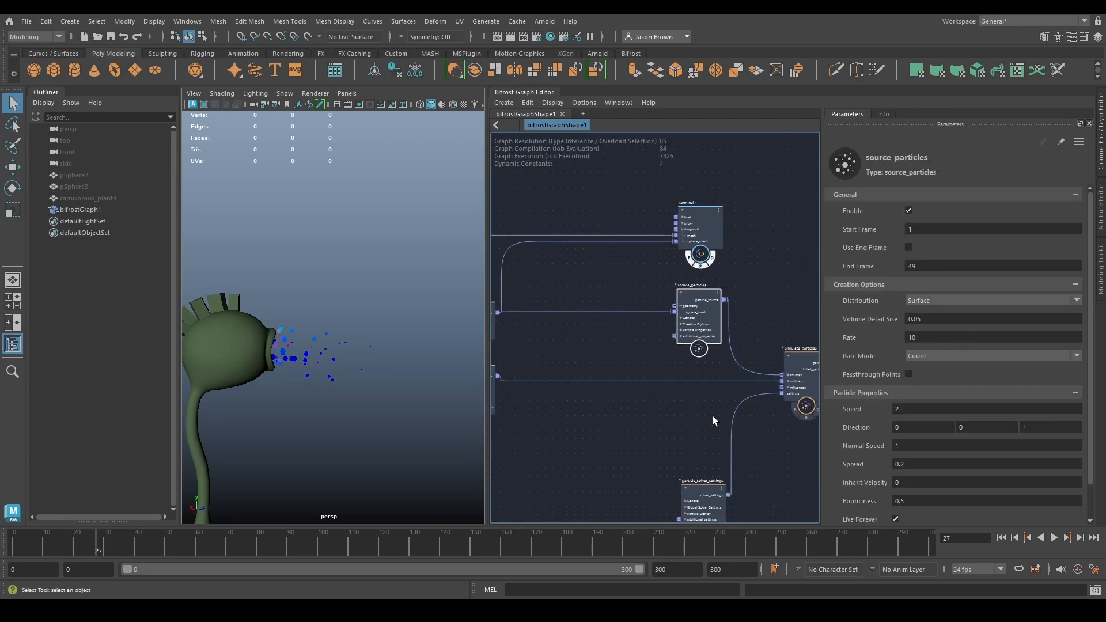
- Set the source_particles Rate to 50 and play the simulation from the first frame to check the denser spray
left_click(923, 338)
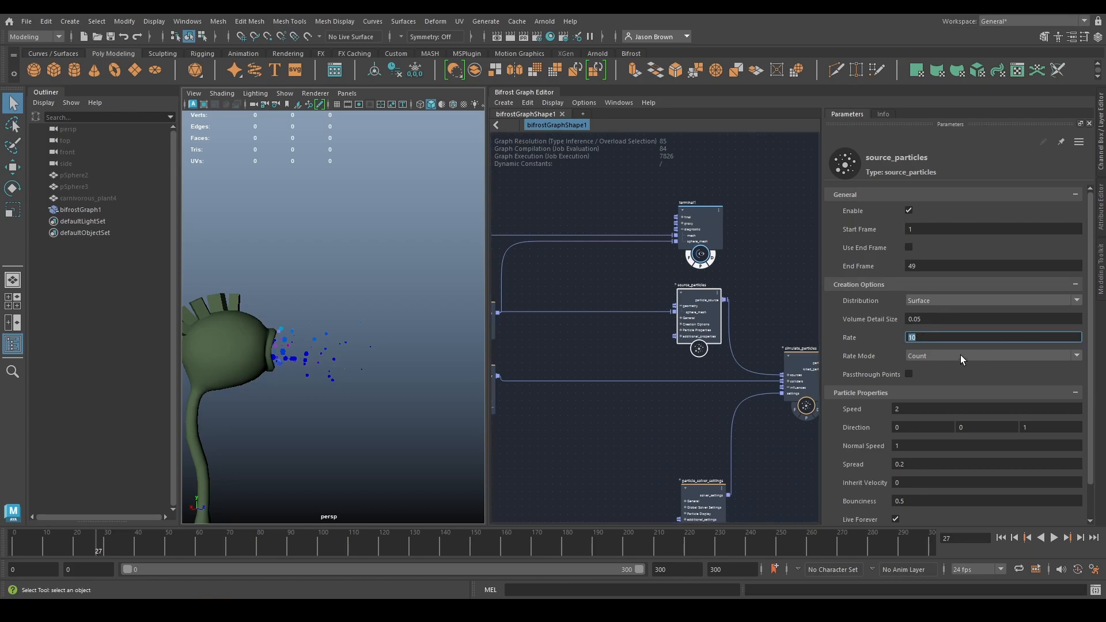
left_click(1001, 537)
left_click(1053, 537)
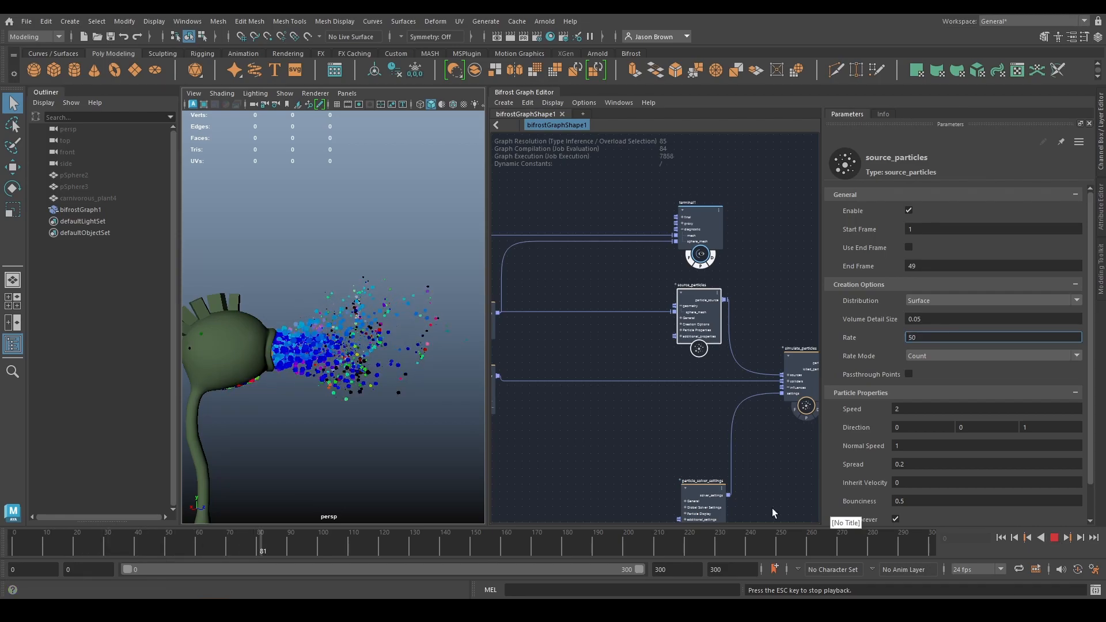
key("Escape")
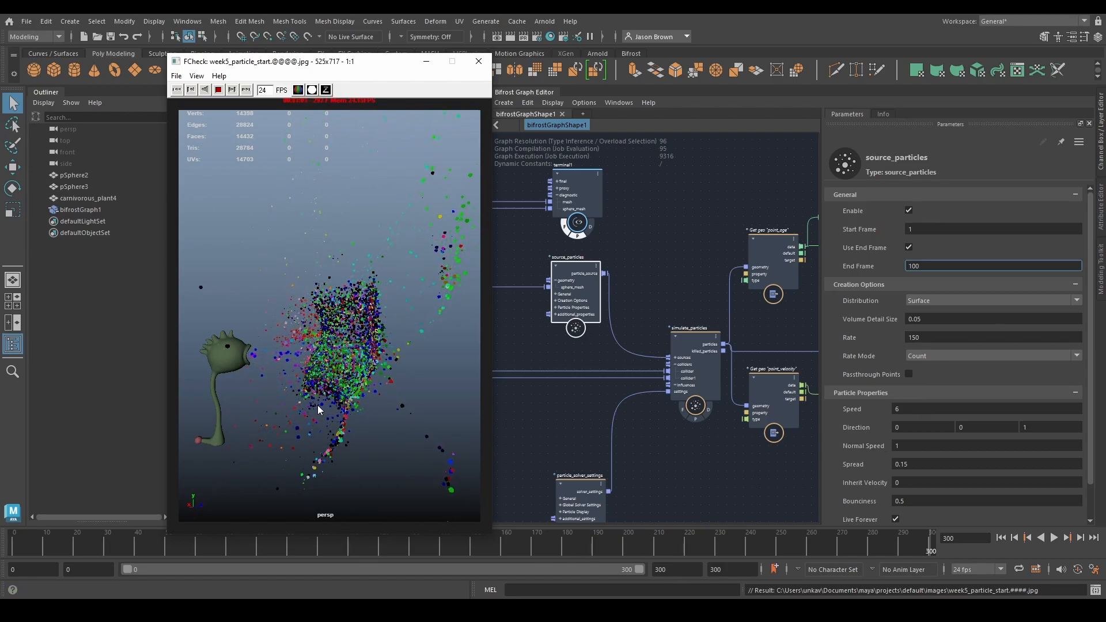
- Close the playblast and connect displace_points' out_points to terminal1's diagnostic input with its display enabled to show the wall
left_click(479, 61)
left_click_drag(344, 376, 315, 354, "alt")
middle_click_drag(627, 384, 614, 405, "alt")
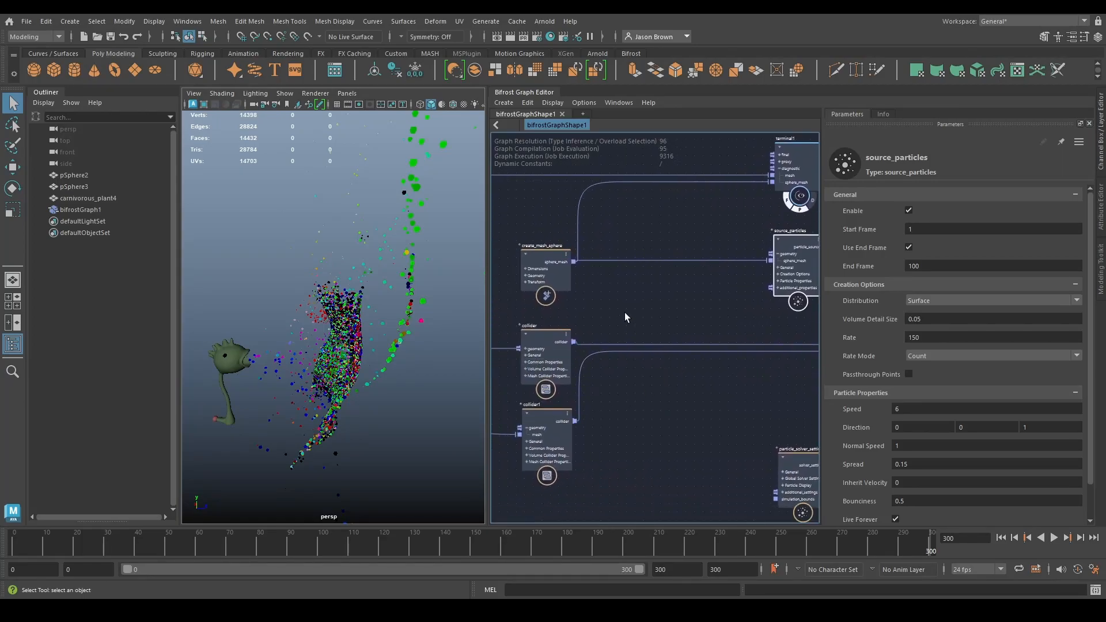
middle_click_drag(627, 317, 761, 326, "alt")
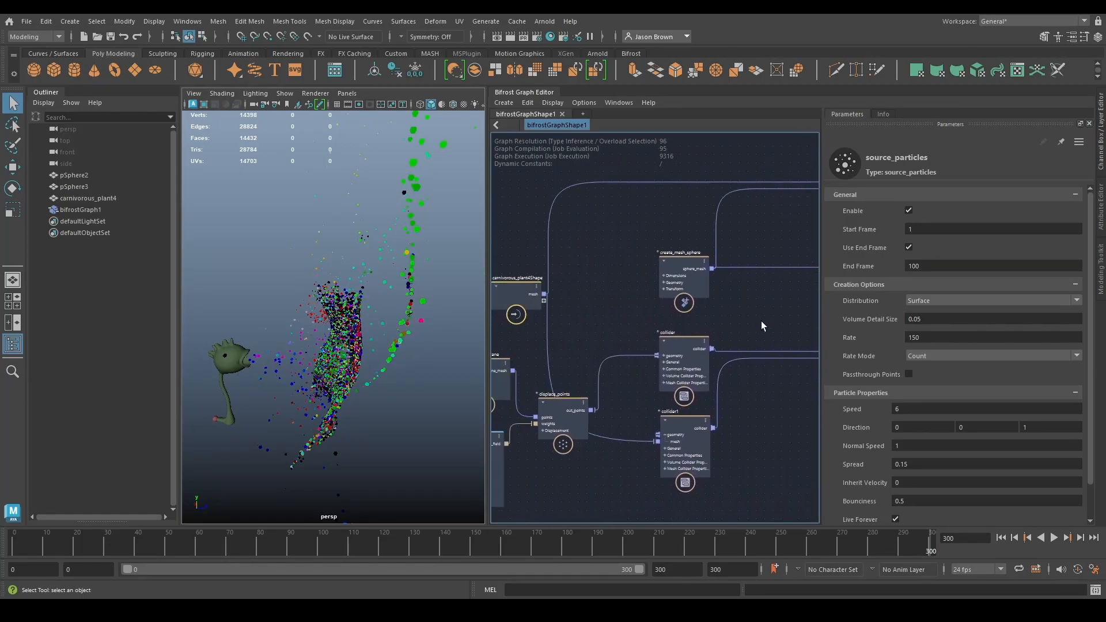
left_click(591, 410)
middle_click_drag(611, 190, 489, 378, "alt")
left_click(789, 366)
middle_click_drag(789, 366, 667, 350, "alt")
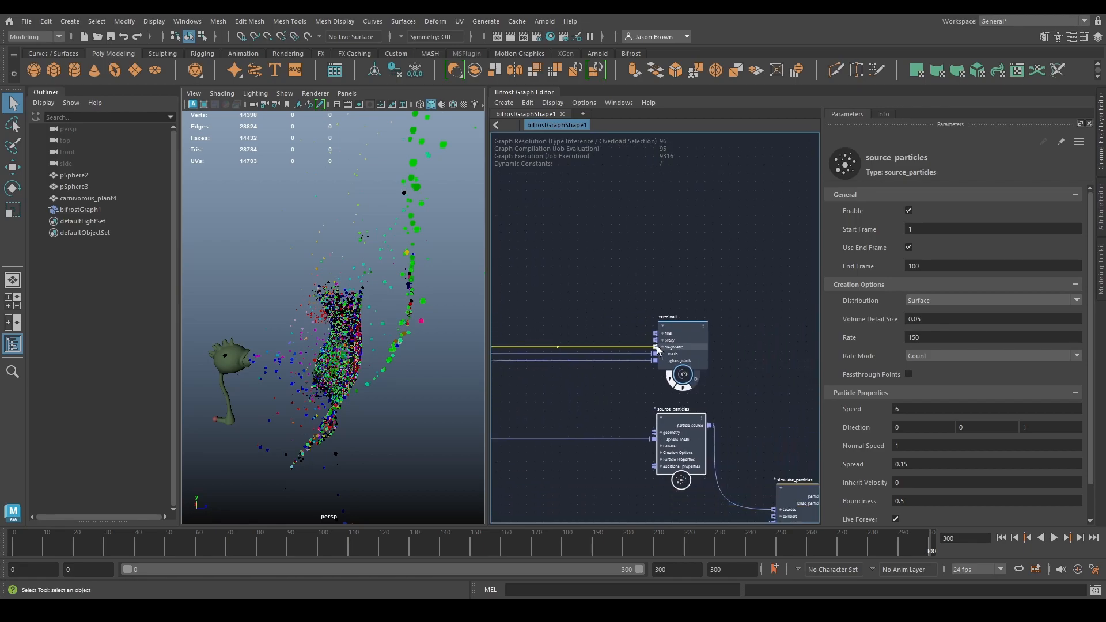
left_click(696, 386)
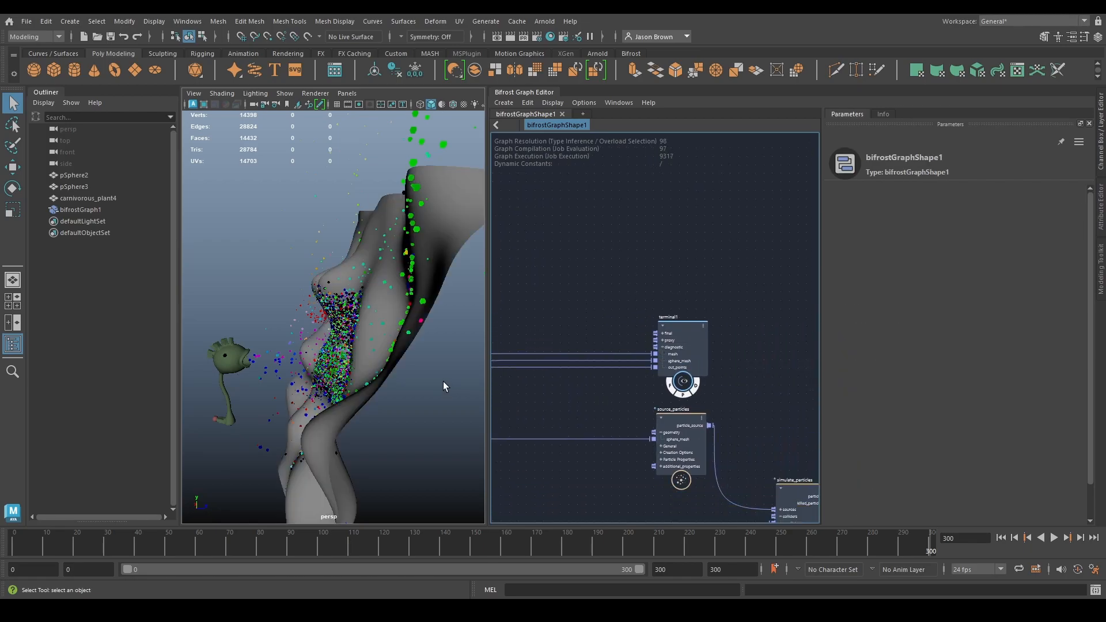
- Examine the particles on the displaced wall and review the collider node's settings and the rest of the graph
mouse_move(395, 374)
left_mouse_down("alt")
mouse_move(506, 355)
mouse_move(472, 380)
mouse_move(535, 416)
mouse_move(427, 363)
mouse_move(358, 357)
mouse_move(379, 359)
left_mouse_up("alt")
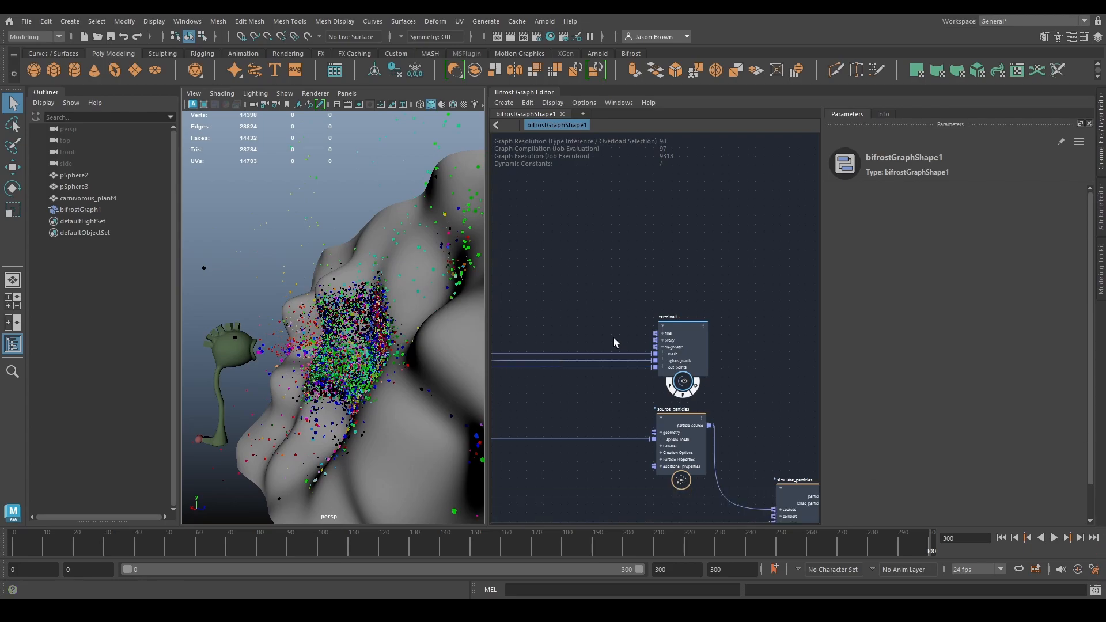
scroll(592, 345, "down", 5)
left_click(646, 390)
left_click_drag(648, 393, 654, 376)
scroll(638, 418, "up", 2)
middle_click_drag(647, 418, 758, 454, "alt")
middle_click_drag(612, 454, 685, 455, "alt")
mouse_move(674, 376)
left_mouse_down()
mouse_move(673, 469)
mouse_move(673, 360)
left_mouse_up()
left_click_drag(676, 459, 676, 414)
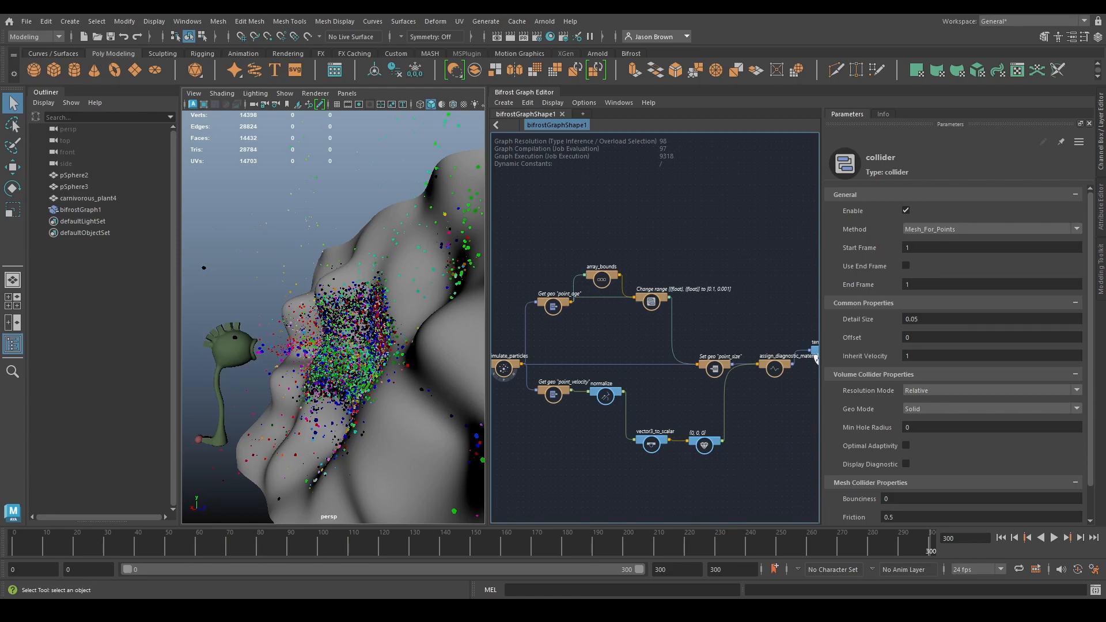
left_click_drag(354, 302, 333, 361, "alt")
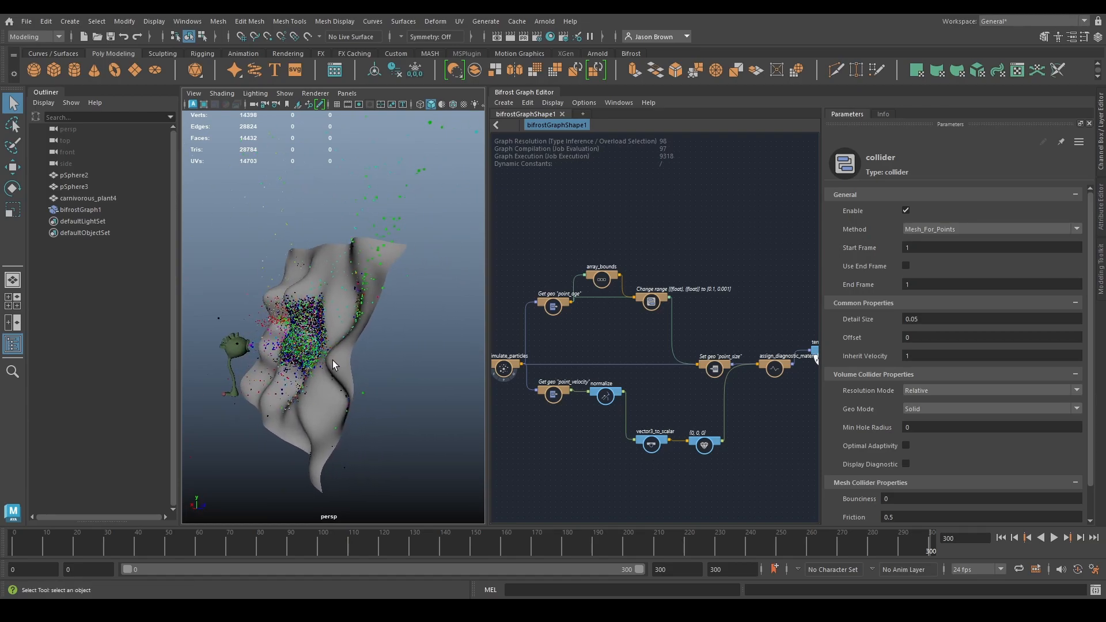
- Move the terminal node farther from assign_diagnostic_material and play the simulation briefly from the start of the timeline
middle_click_drag(629, 355, 658, 324, "alt")
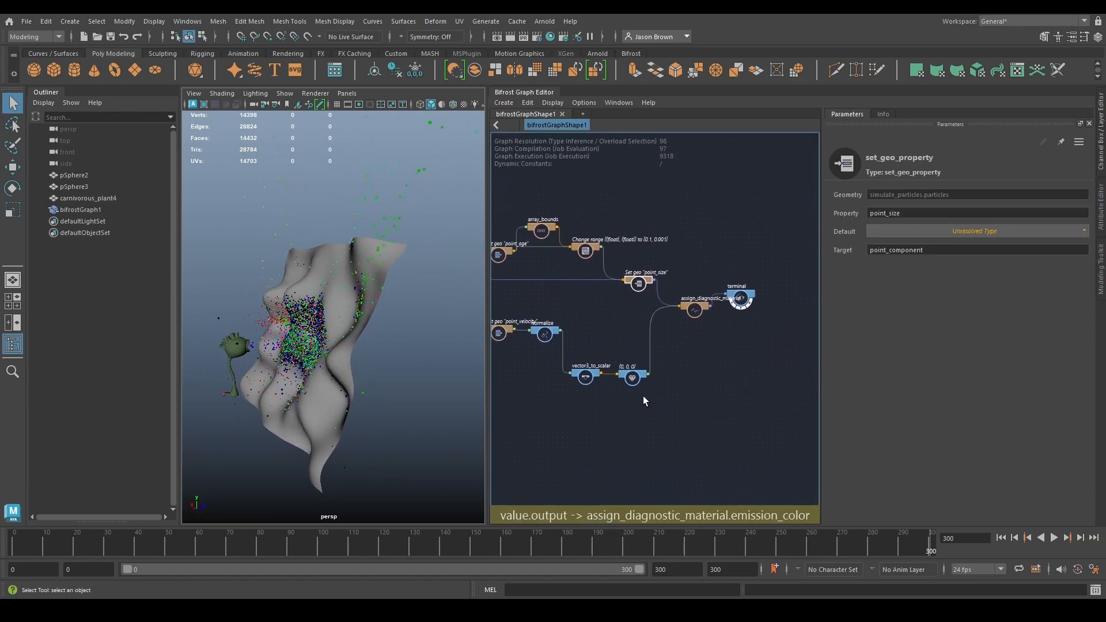
middle_click_drag(692, 358, 682, 393, "alt")
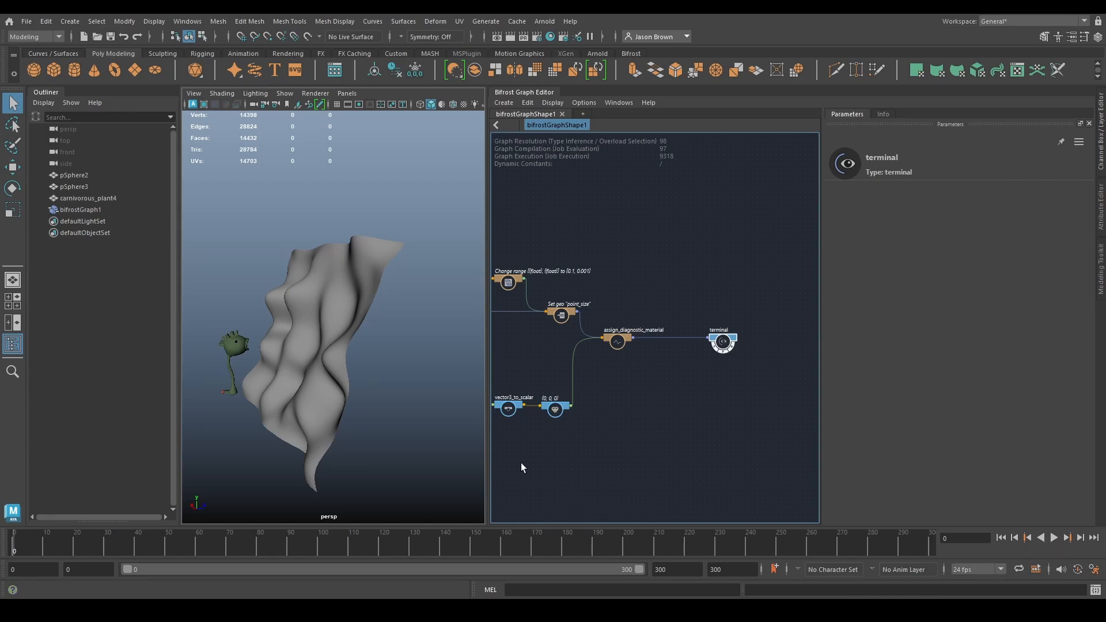
left_click(1053, 538)
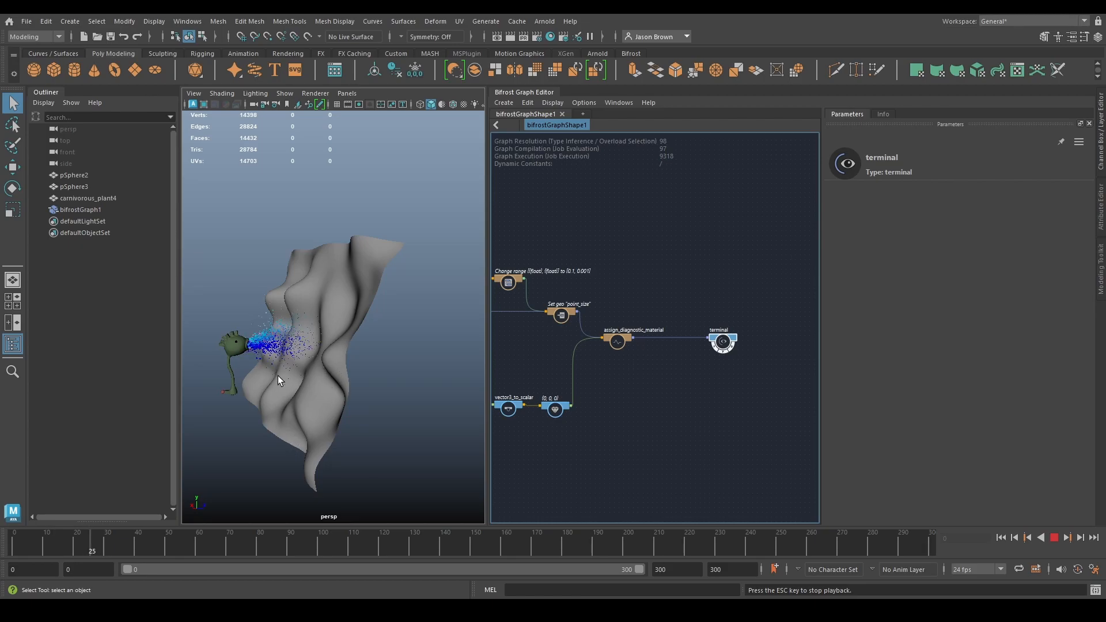
left_click(1053, 539)
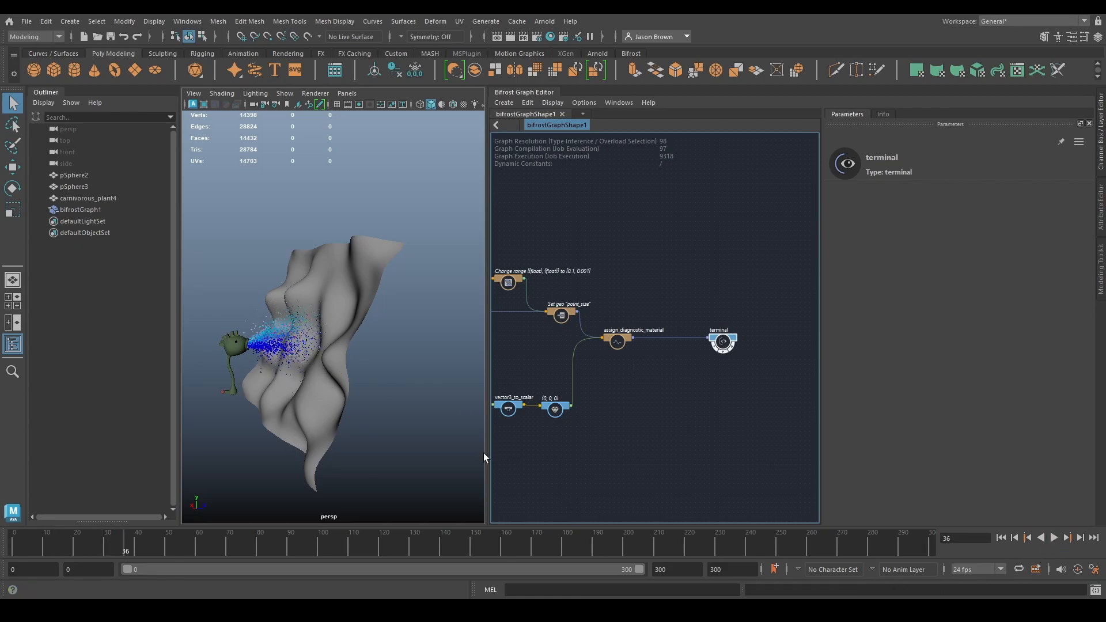
- Examine the particle spray against the displaced wall from several angles and distances
middle_click_drag(260, 346, 309, 330, "alt")
right_click_drag(309, 329, 396, 370, "alt")
left_click_drag(395, 371, 407, 390, "alt")
scroll(421, 373, "down", 4)
scroll(419, 377, "up", 4)
middle_click_drag(416, 387, 333, 367, "alt")
left_click_drag(333, 367, 360, 368, "alt")
right_click_drag(361, 369, 266, 353, "alt")
left_click_drag(266, 353, 257, 325, "alt")
middle_click_drag(257, 324, 297, 352, "alt")
right_click_drag(298, 351, 338, 356, "alt")
left_click_drag(338, 356, 339, 364, "alt")
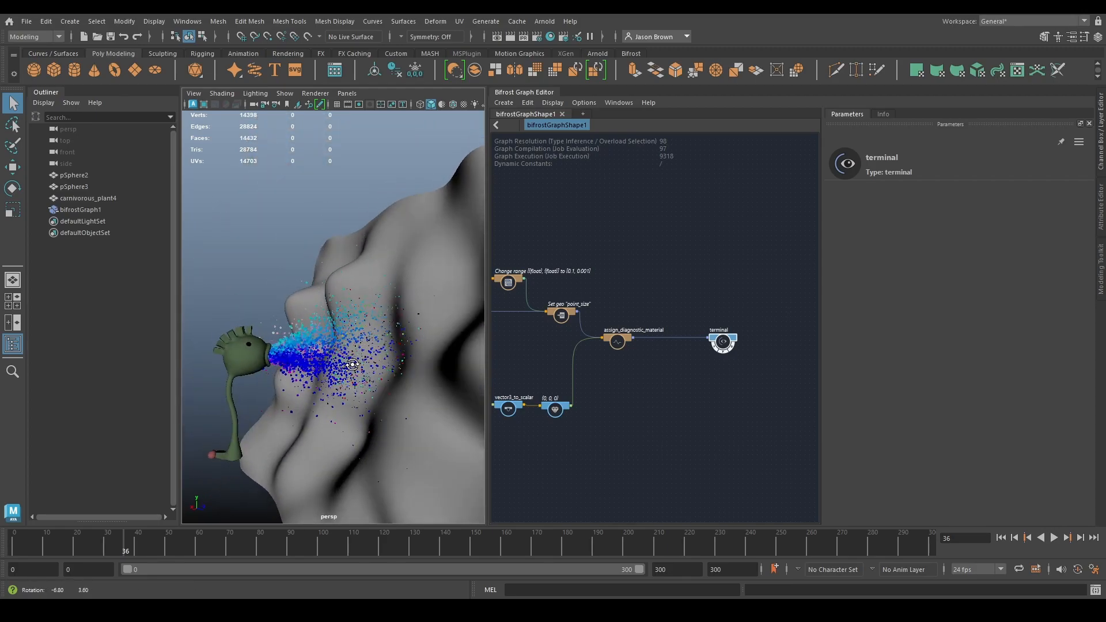
- Play the simulation from the first frame to watch the spray hit the visible wall
left_click(1002, 539)
left_click(1054, 538)
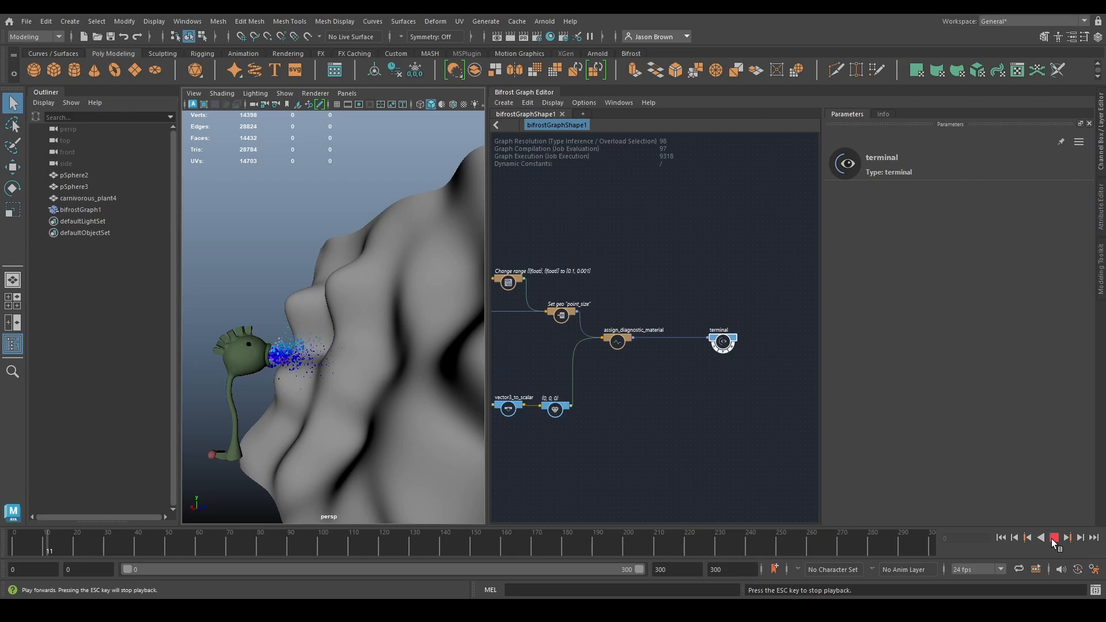
left_click(1053, 538)
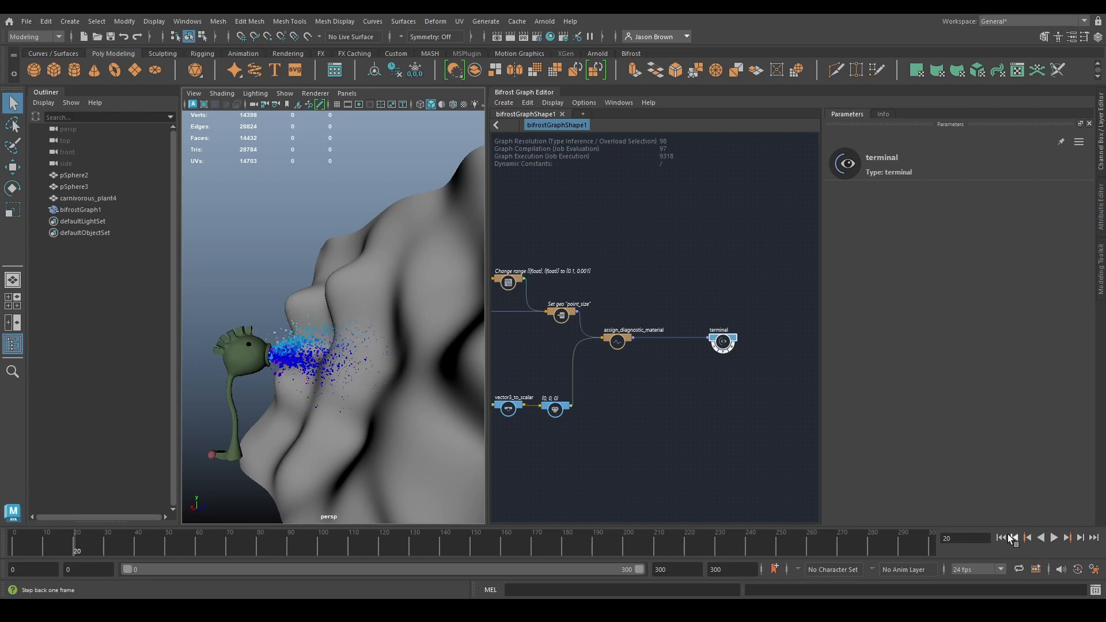
left_click(1054, 538)
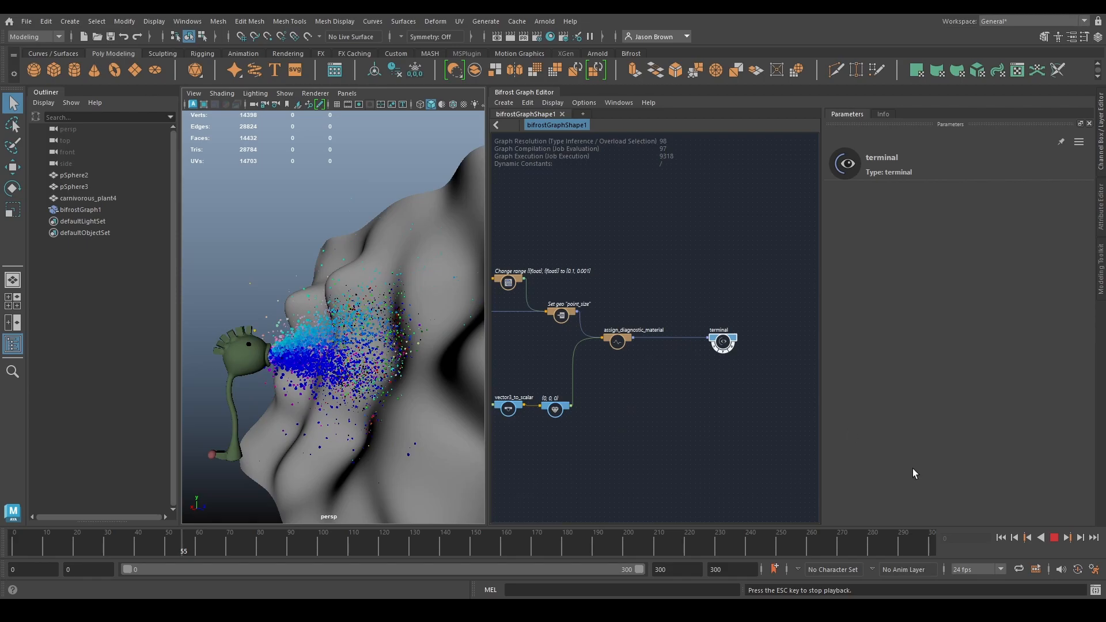
left_click(1055, 538)
- Inspect the watchpoint data on the connection from assign_diagnostic_material to terminal and review the simulation nodes, then hide the watchpoint
left_click(691, 384)
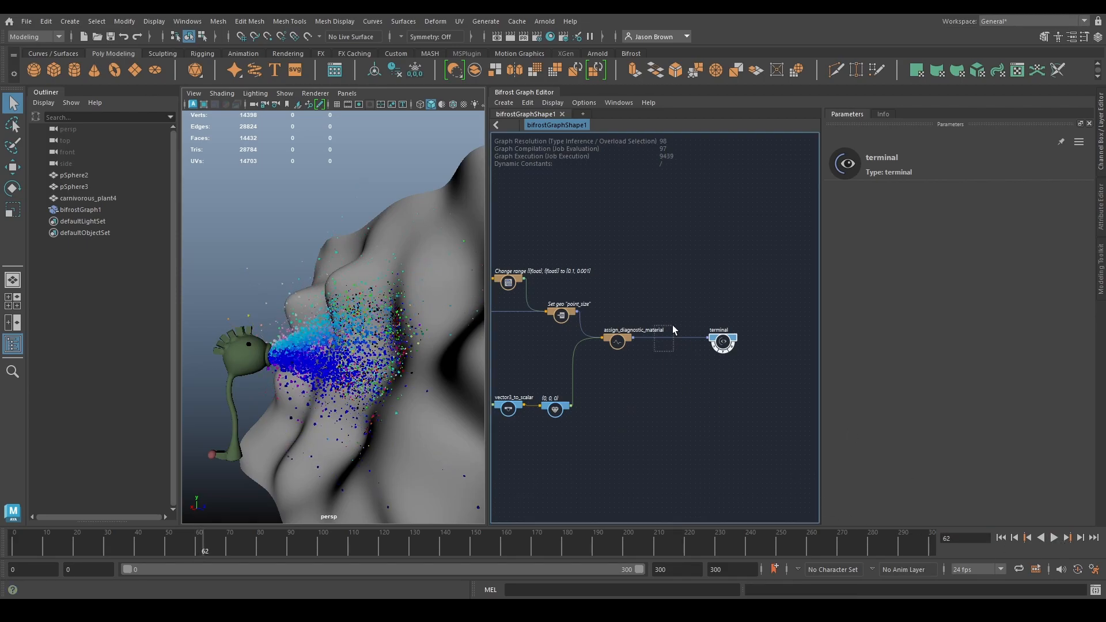
scroll(674, 397, "up", 3)
scroll(668, 455, "down", 3)
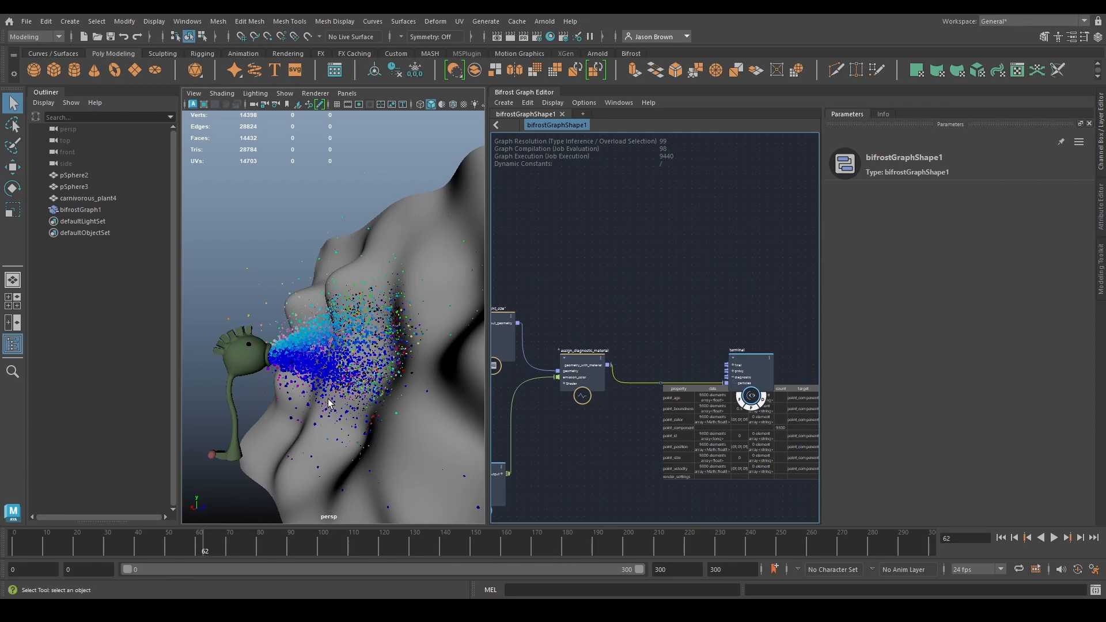
scroll(733, 430, "down", 2)
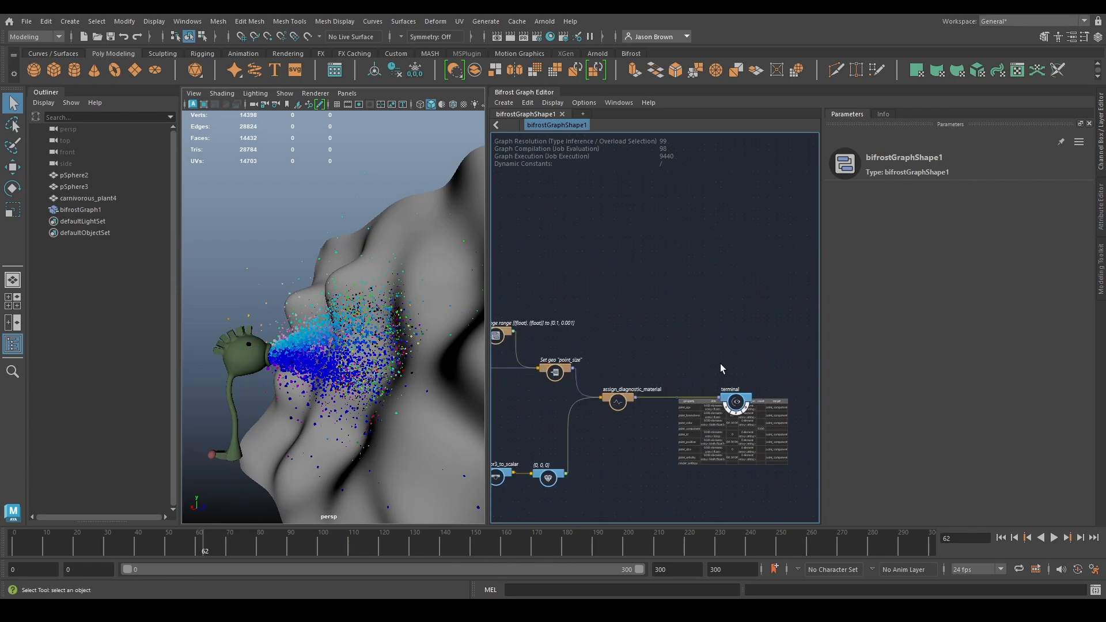
middle_click_drag(717, 357, 715, 300, "alt")
middle_click_drag(510, 332, 690, 349, "alt")
middle_click_drag(658, 413, 703, 476, "alt")
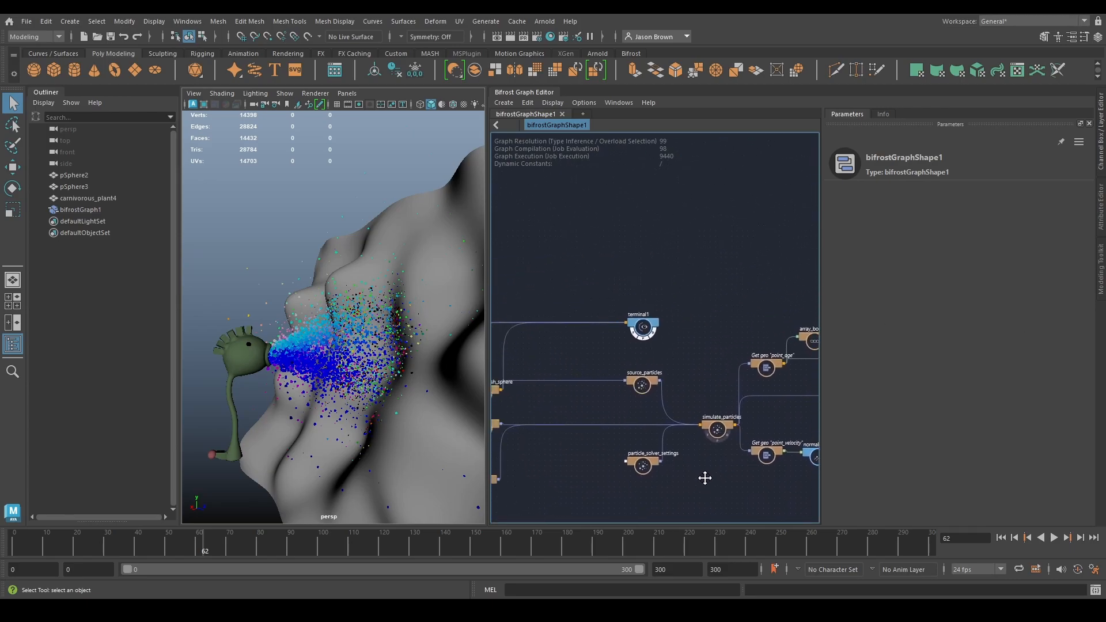
scroll(659, 353, "up", 2)
scroll(684, 397, "up", 2)
scroll(728, 375, "down", 3)
middle_click_drag(724, 393, 388, 309, "alt")
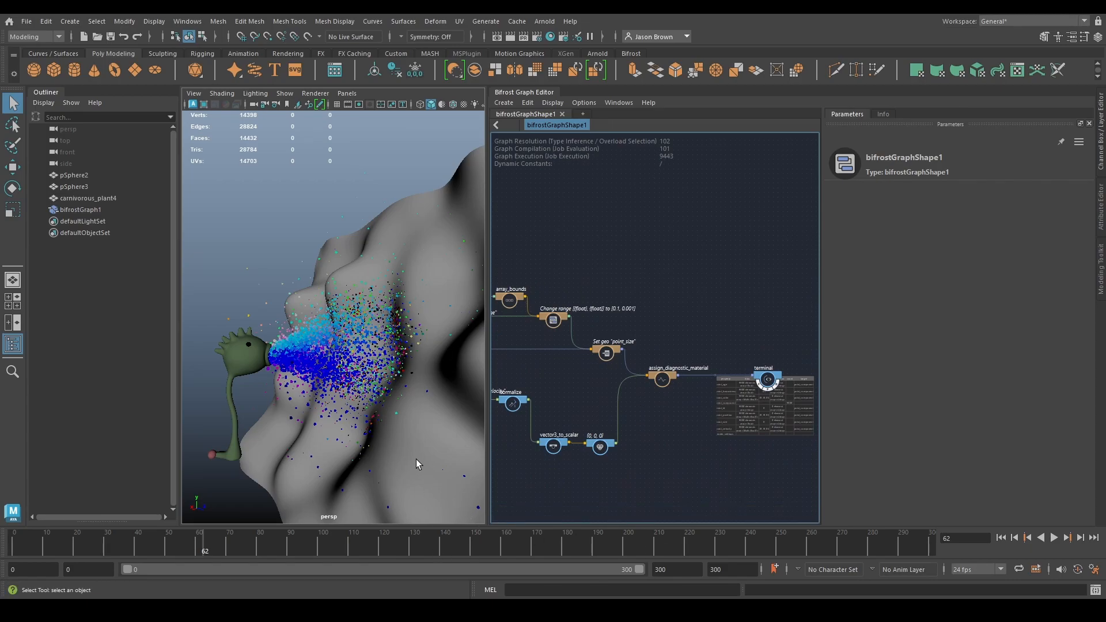
scroll(718, 437, "up", 2)
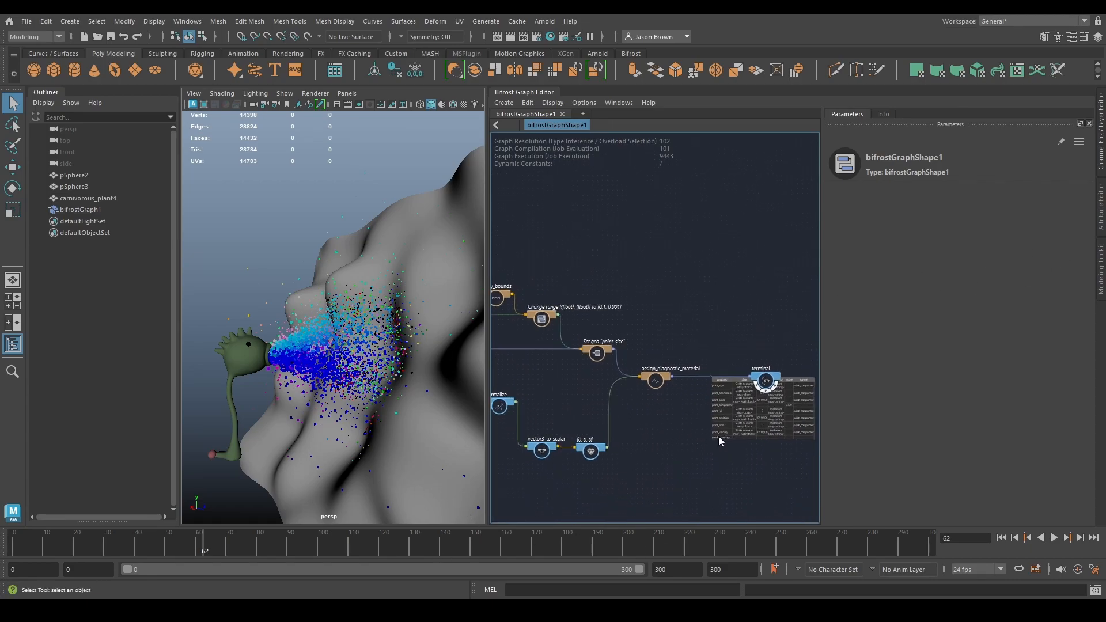
middle_click_drag(689, 430, 571, 448, "alt")
scroll(583, 413, "up", 3)
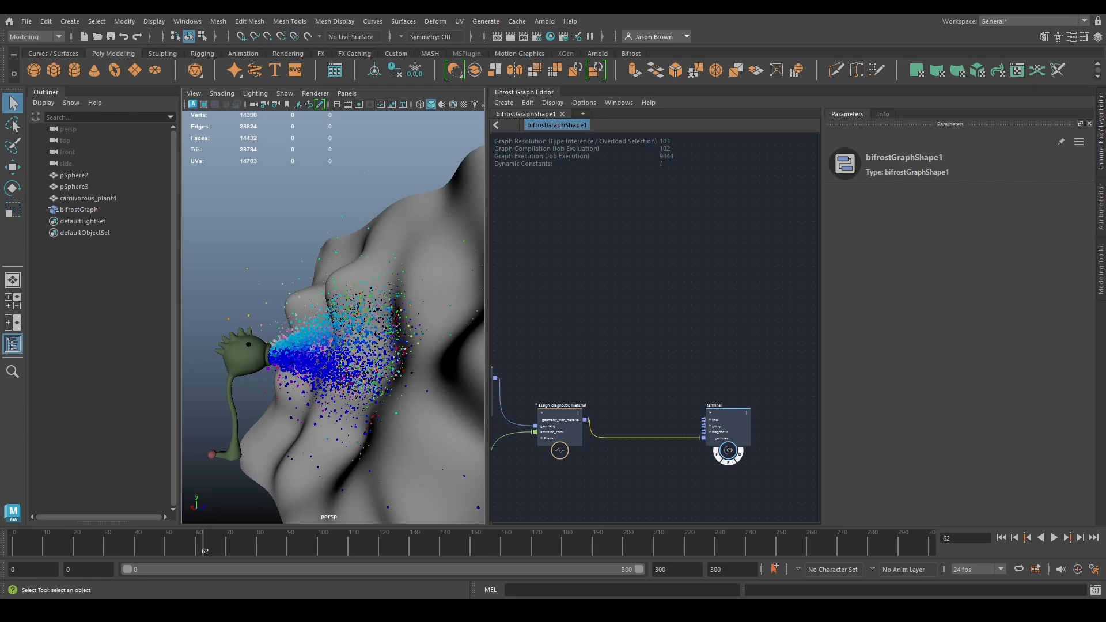
- Add a file_cache node above the connection between assign_diagnostic_material and terminal
key("Tab")
type("file_ca")
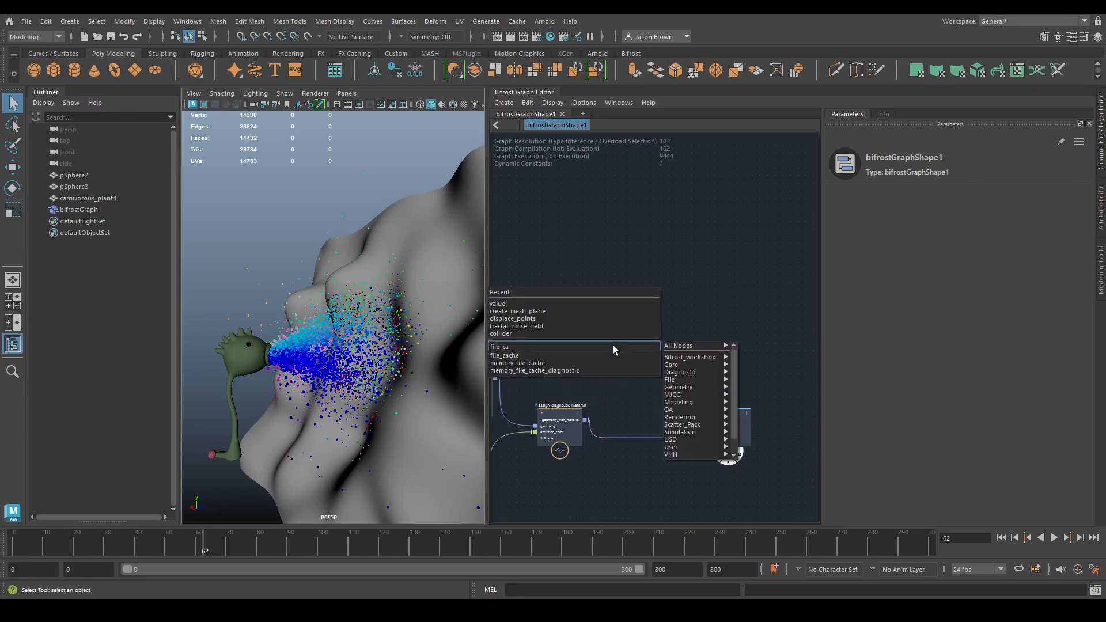
key("Down")
key("Return")
middle_click_drag(633, 337, 627, 306, "alt")
left_click_drag(612, 342, 635, 342)
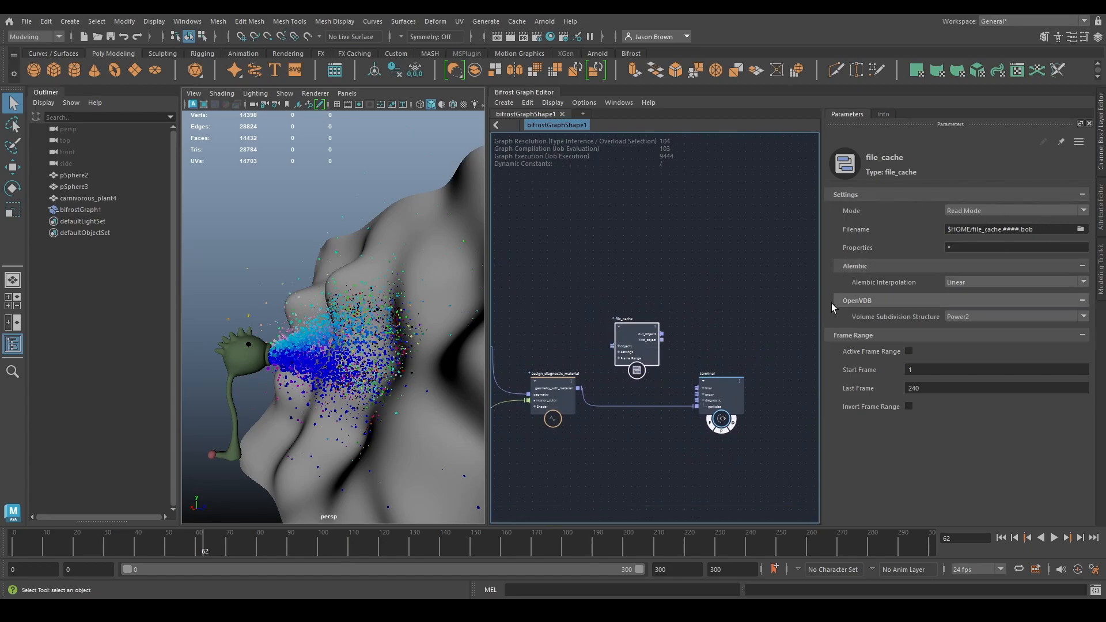
- Keep the default cache filename and connect assign_diagnostic_material's geometry_with_material output to the file_cache objects input
left_click(1039, 231)
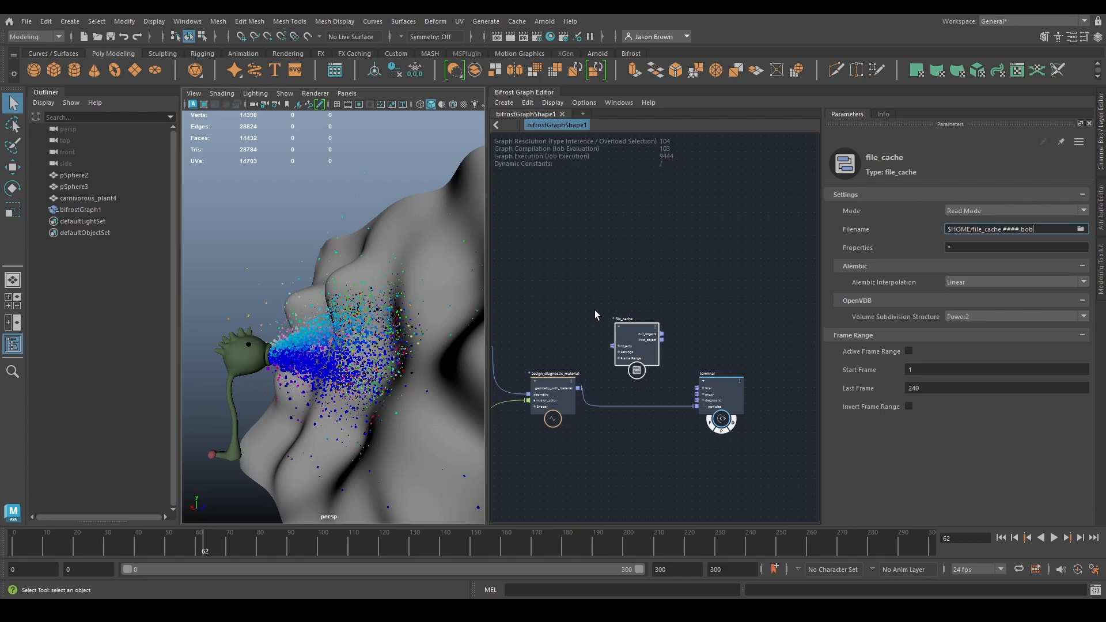
scroll(595, 310, "up", 2)
left_click_drag(602, 392, 642, 336)
- Set the file_cache mode to Passthrough Mode and connect its first_object output to the terminal's particles input
left_click(973, 211)
left_click(972, 243)
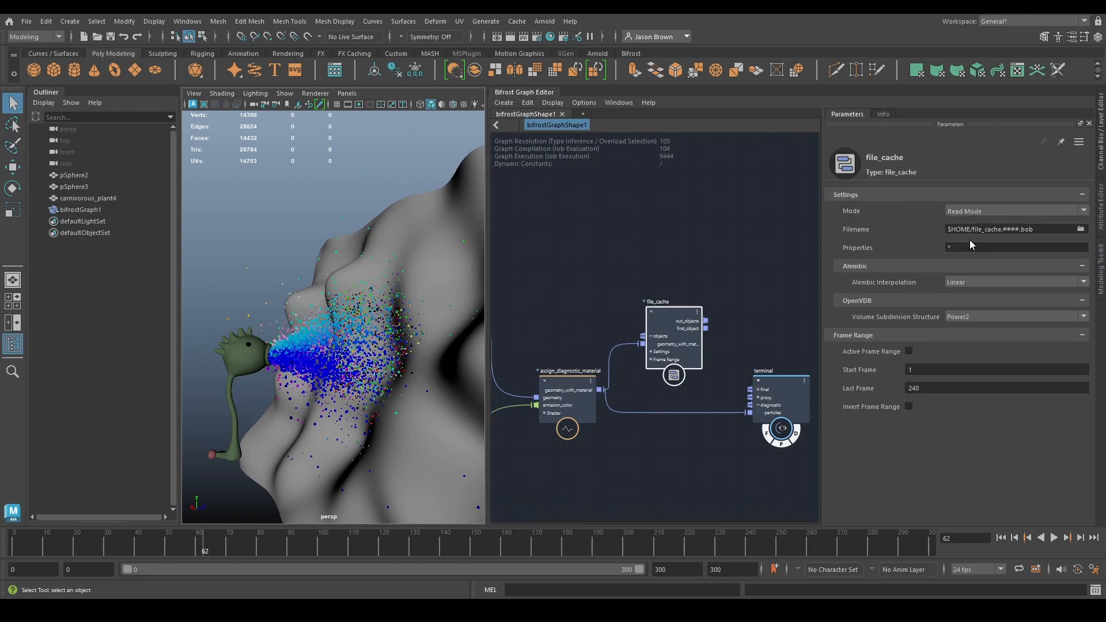
middle_click_drag(723, 326, 628, 304)
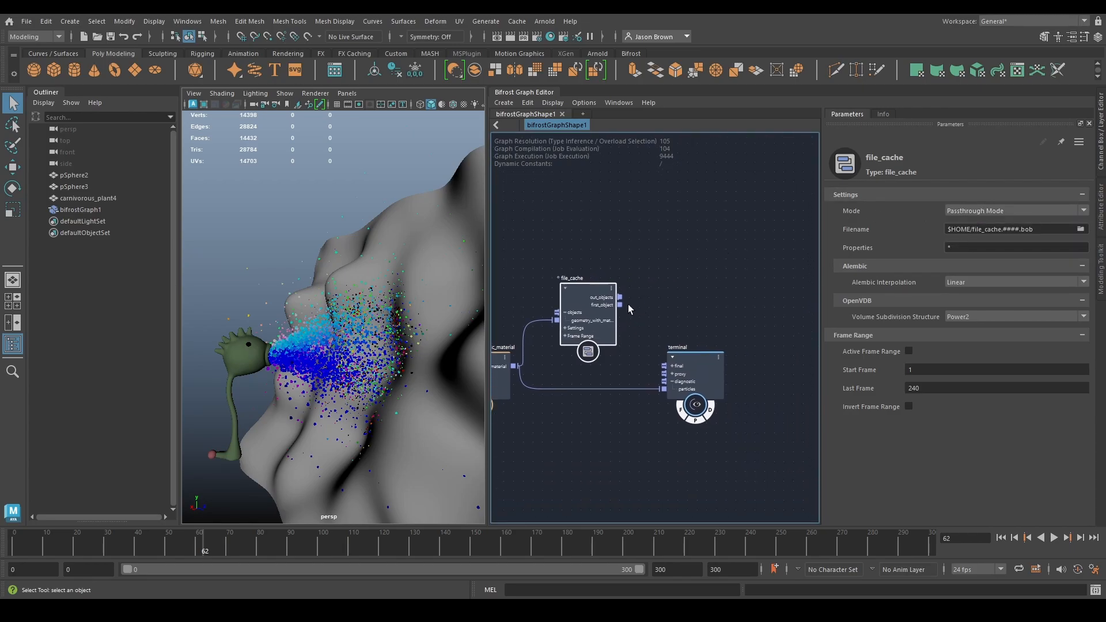
left_click_drag(664, 388, 664, 390)
- Play the simulation briefly through the file_cache node from the first frame and return to the start
left_click(1000, 537)
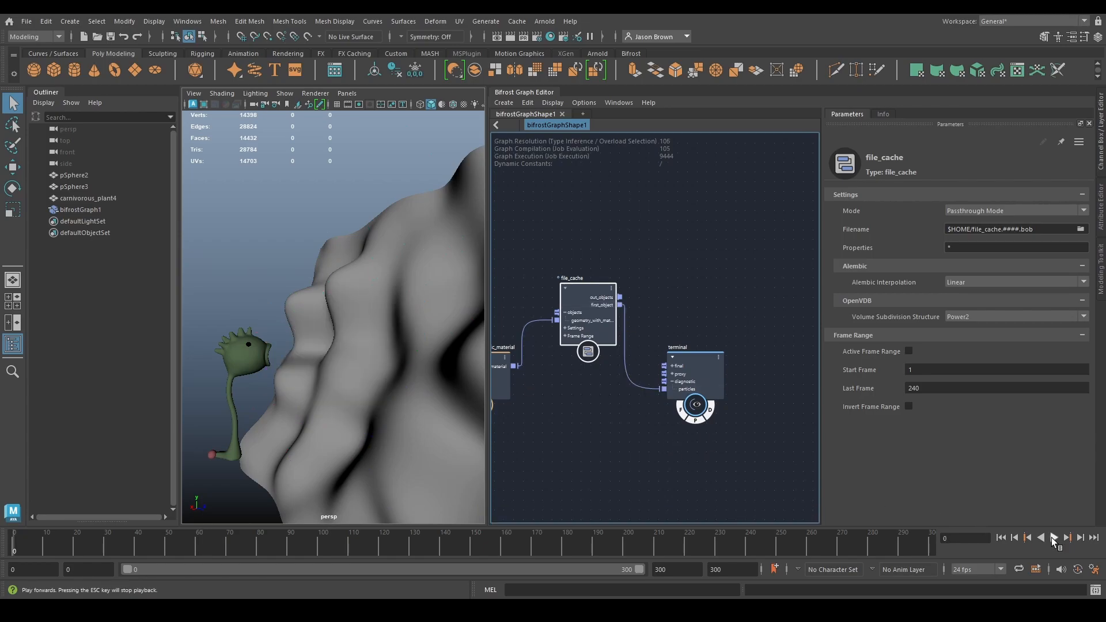
left_click(1053, 537)
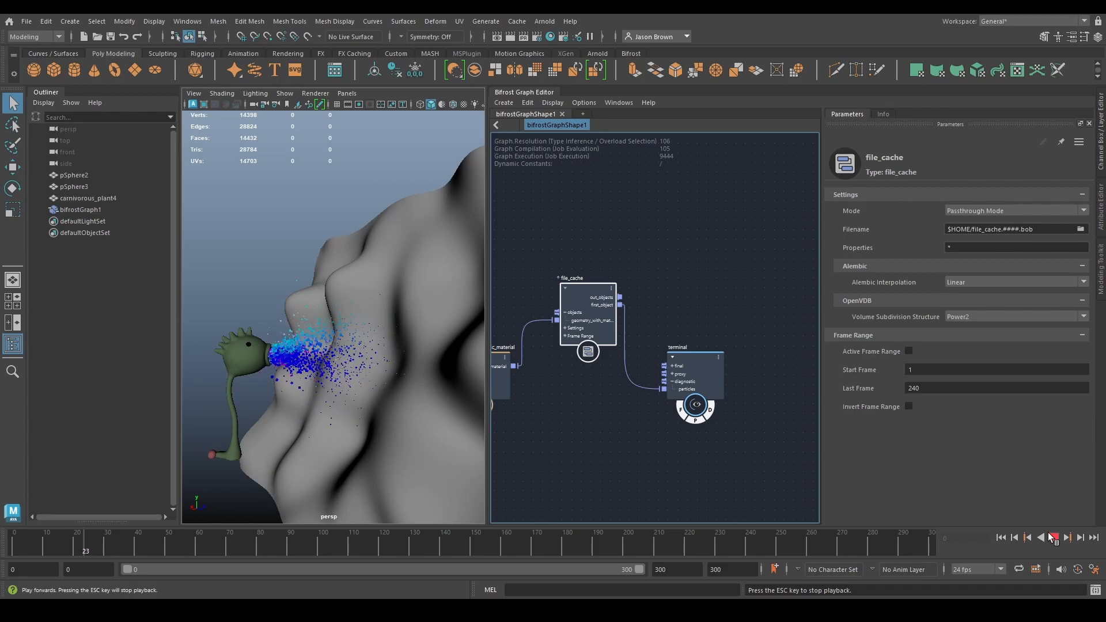
left_click(1053, 537)
left_click(1001, 538)
middle_click_drag(600, 428, 657, 444)
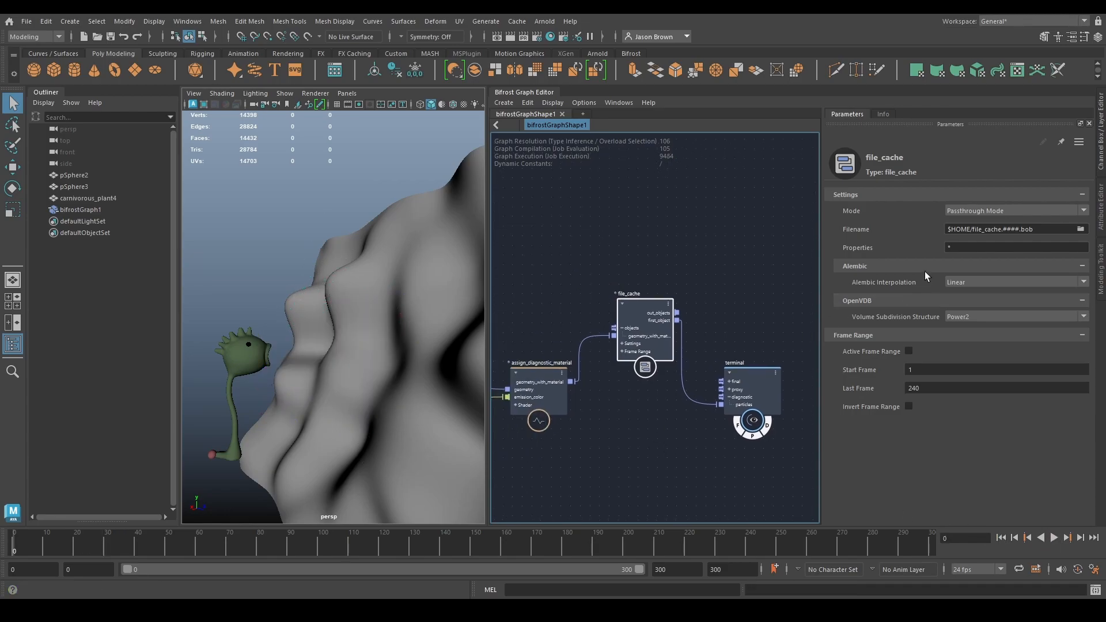
- Set the file_cache mode to Lazy Mode and read the node's documentation on its caching modes
left_click(971, 211)
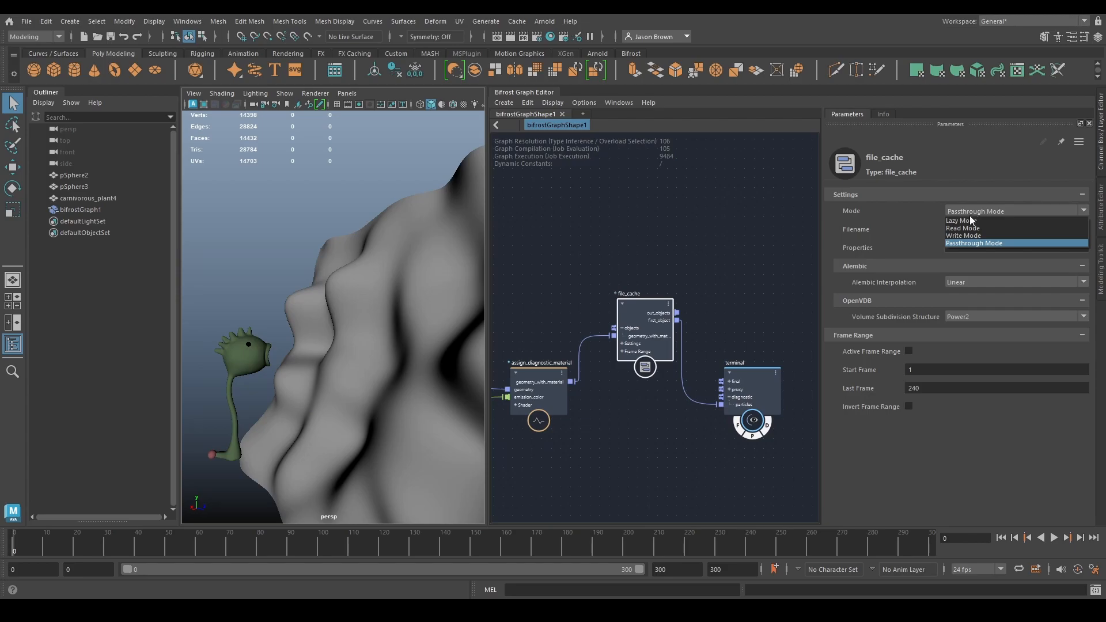
left_click(637, 261)
middle_click_drag(637, 261, 656, 258)
left_click_drag(655, 299, 630, 282)
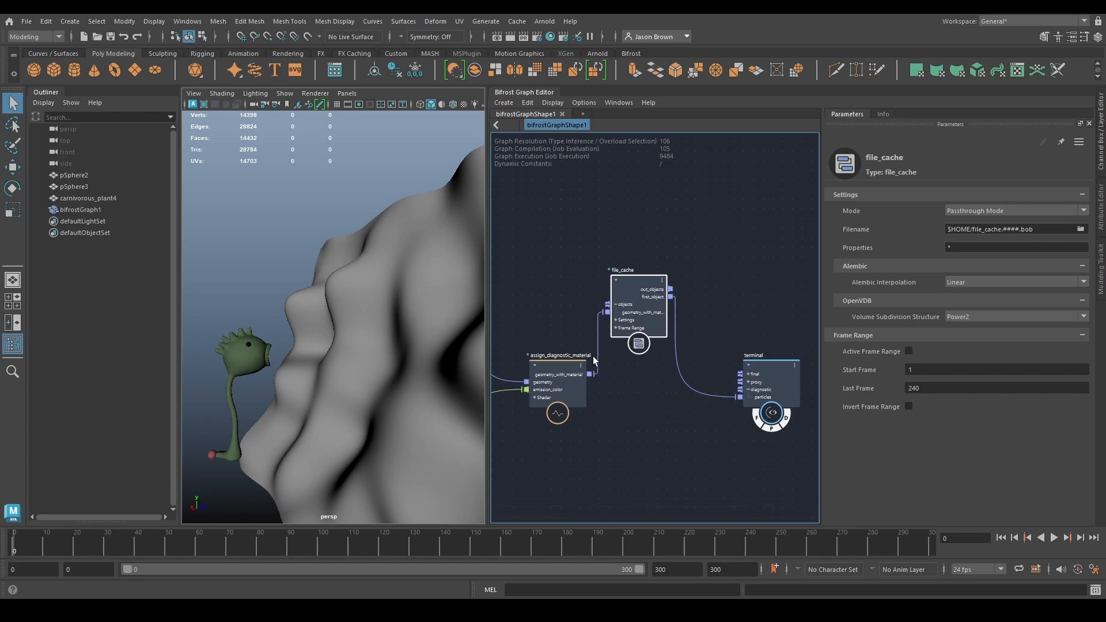
left_click(976, 210)
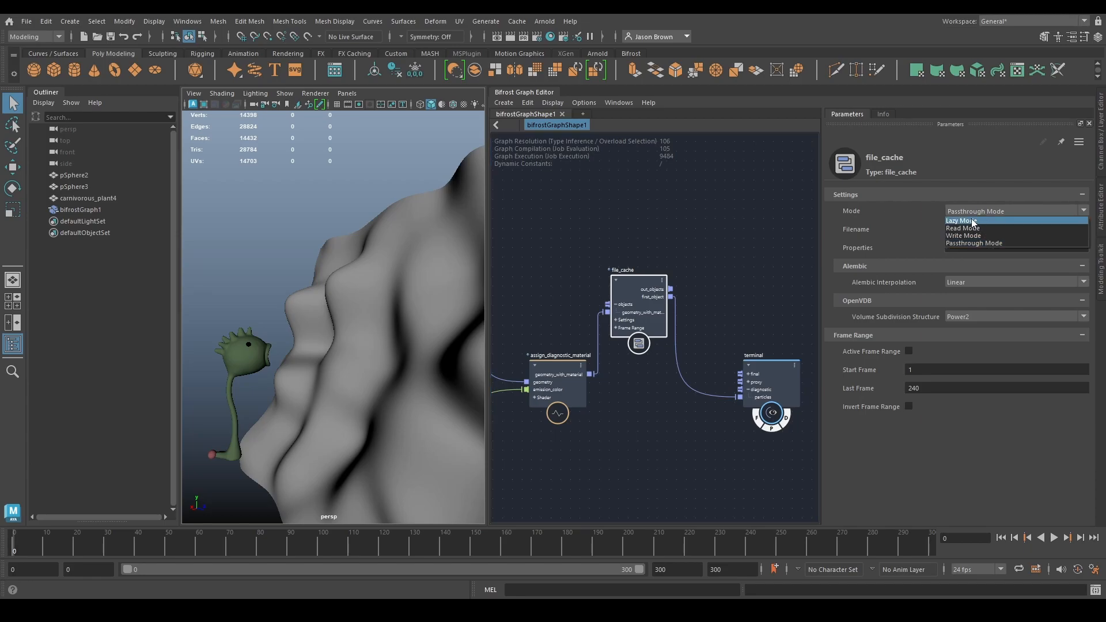
left_click(972, 222)
left_click(877, 113)
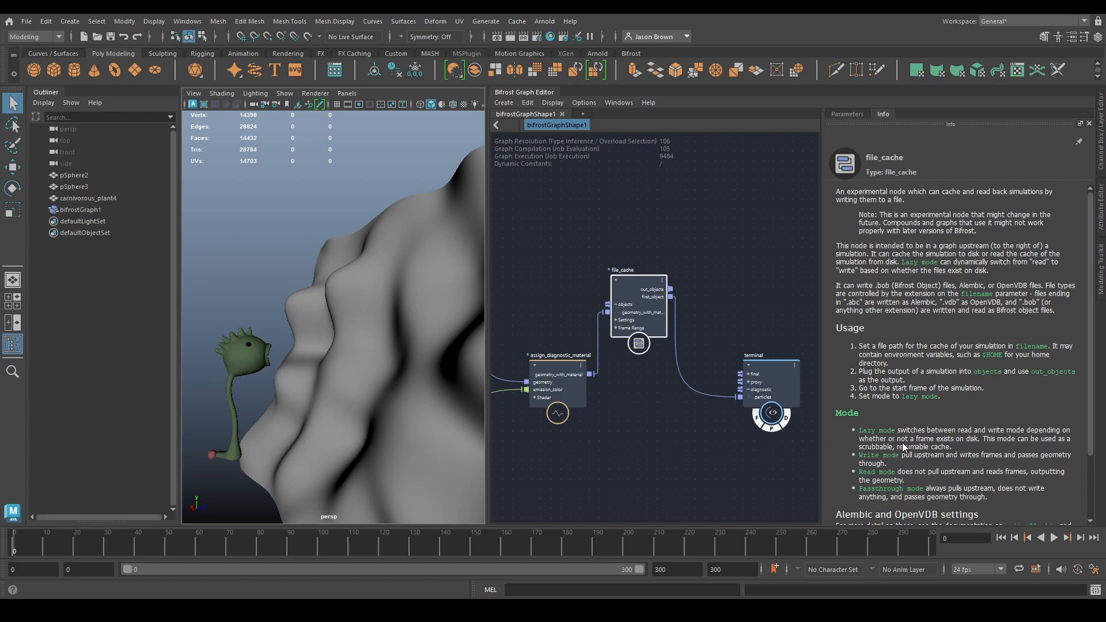
left_click(836, 113)
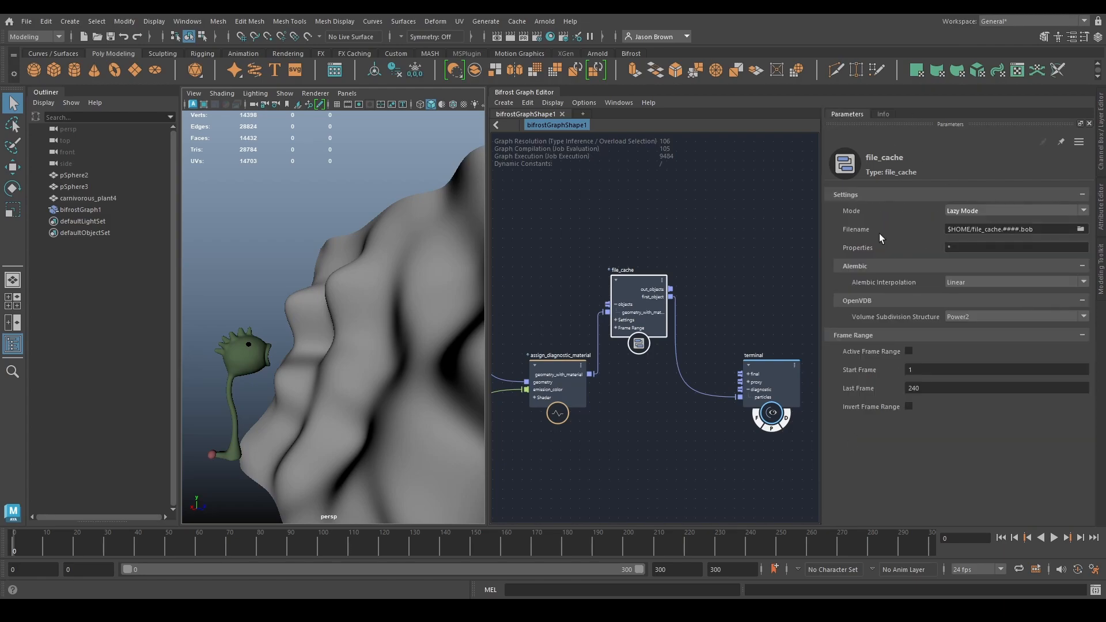
- Browse for the file_cache filename location and open the cache/bob folder of the default Maya project
left_click(1081, 230)
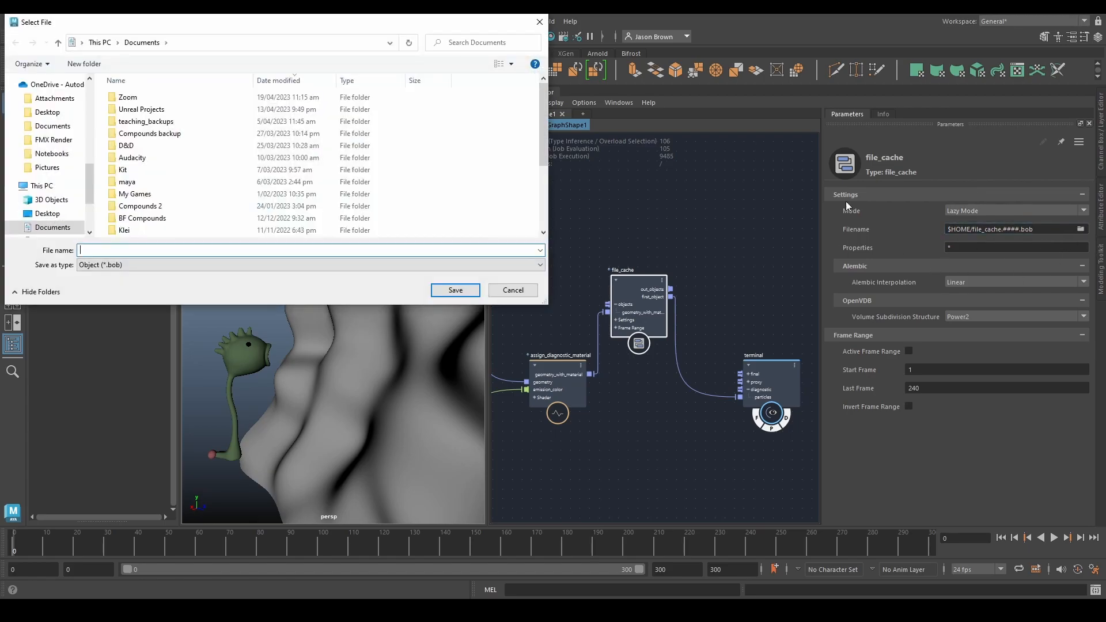
left_click_drag(320, 59, 323, 60)
scroll(167, 184, "down", 3)
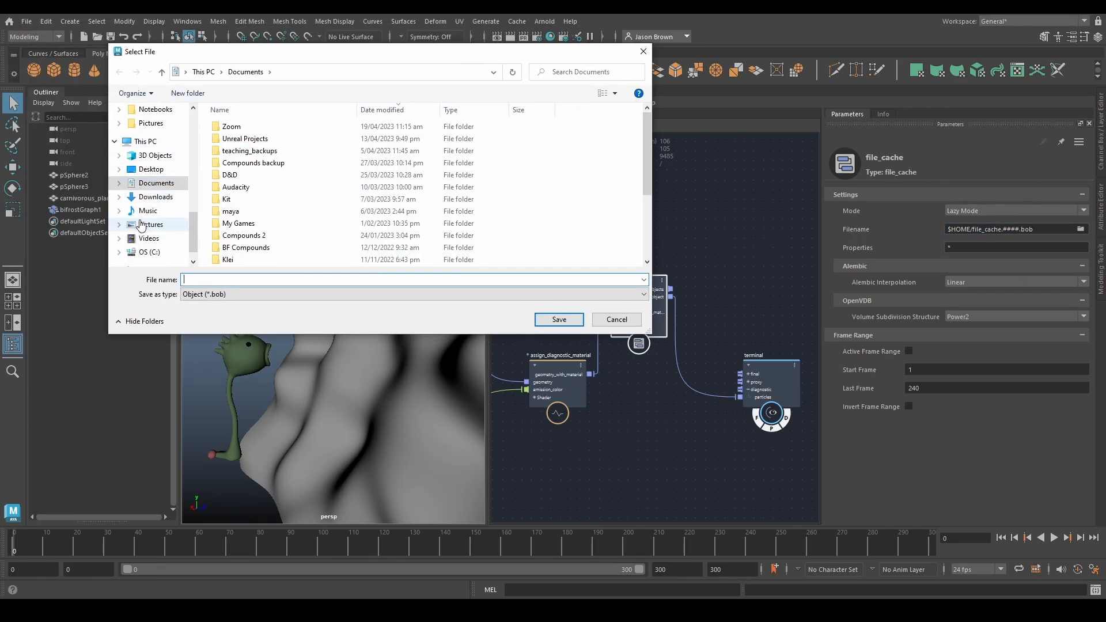
scroll(164, 231, "up", 6)
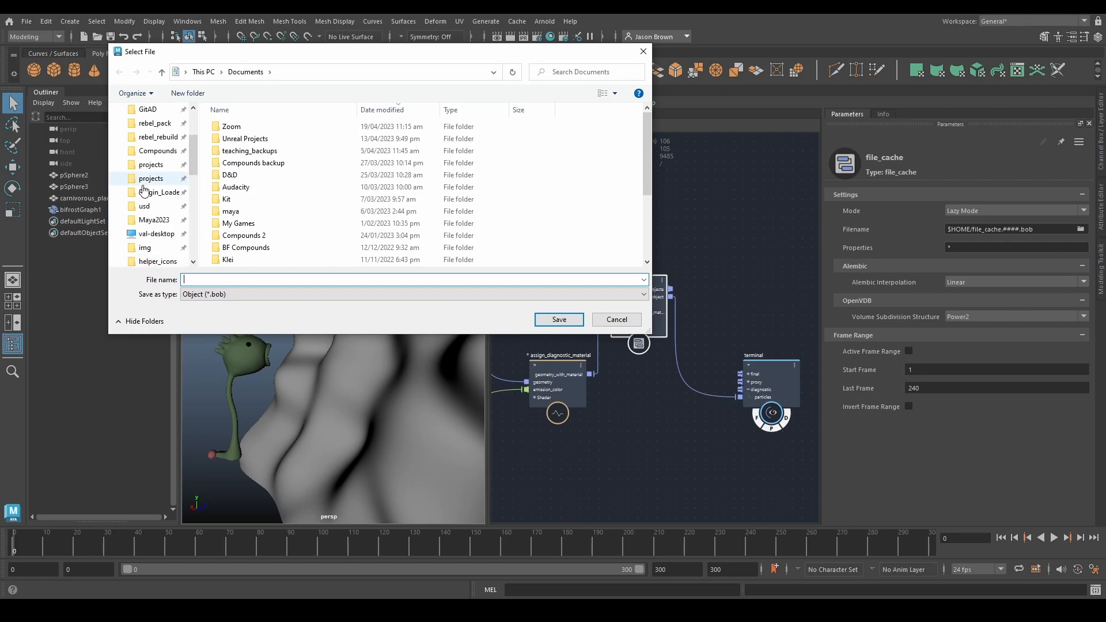
left_click(151, 165)
double_click(233, 126)
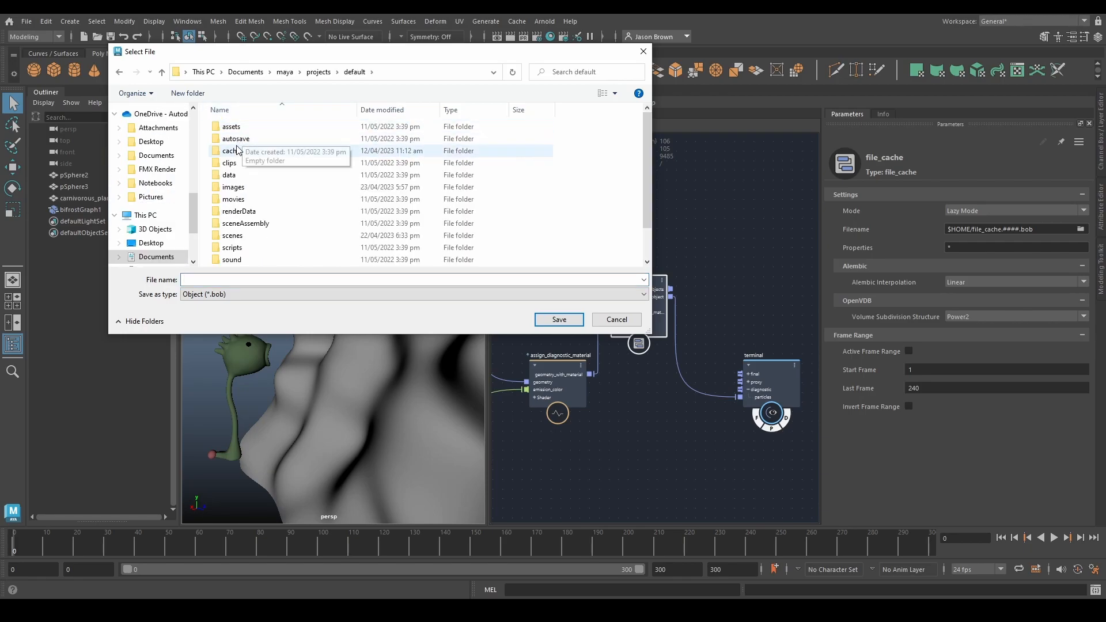
double_click(233, 150)
double_click(291, 139)
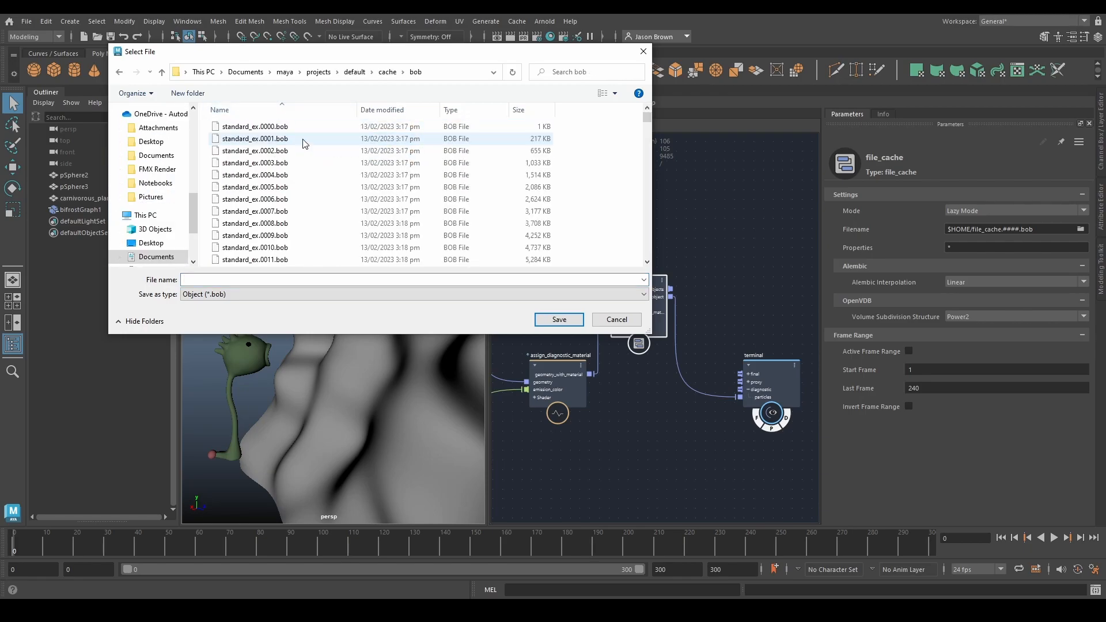
- Name the cache file particle_ex.####.bob and save that path as the file_cache filename
left_click_drag(296, 57, 458, 83)
left_click(358, 305)
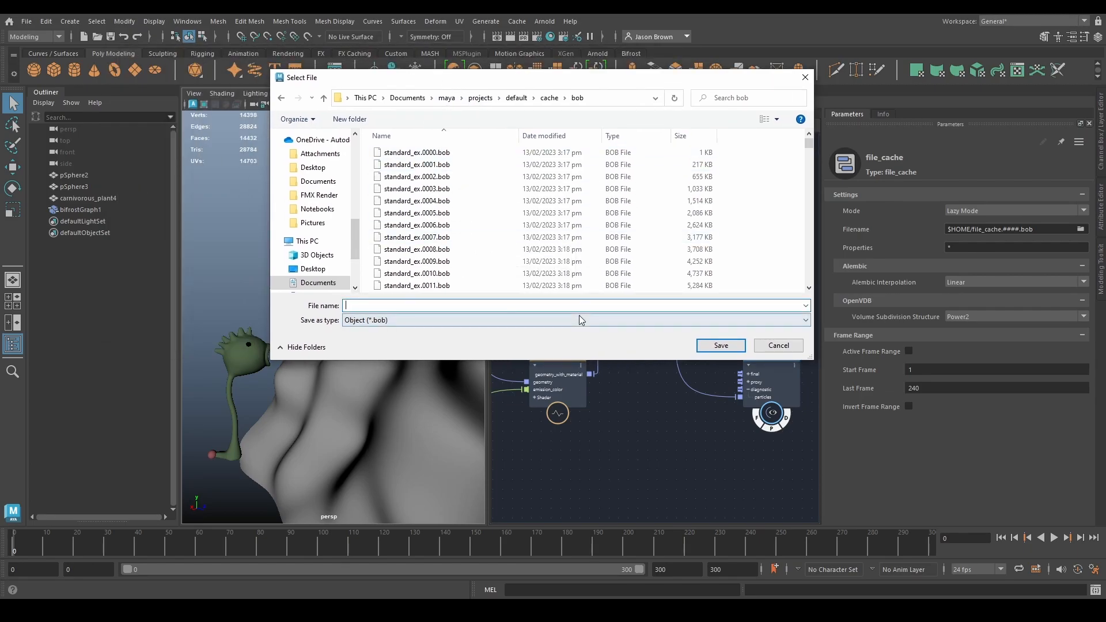
type("particle_ex.####.bob")
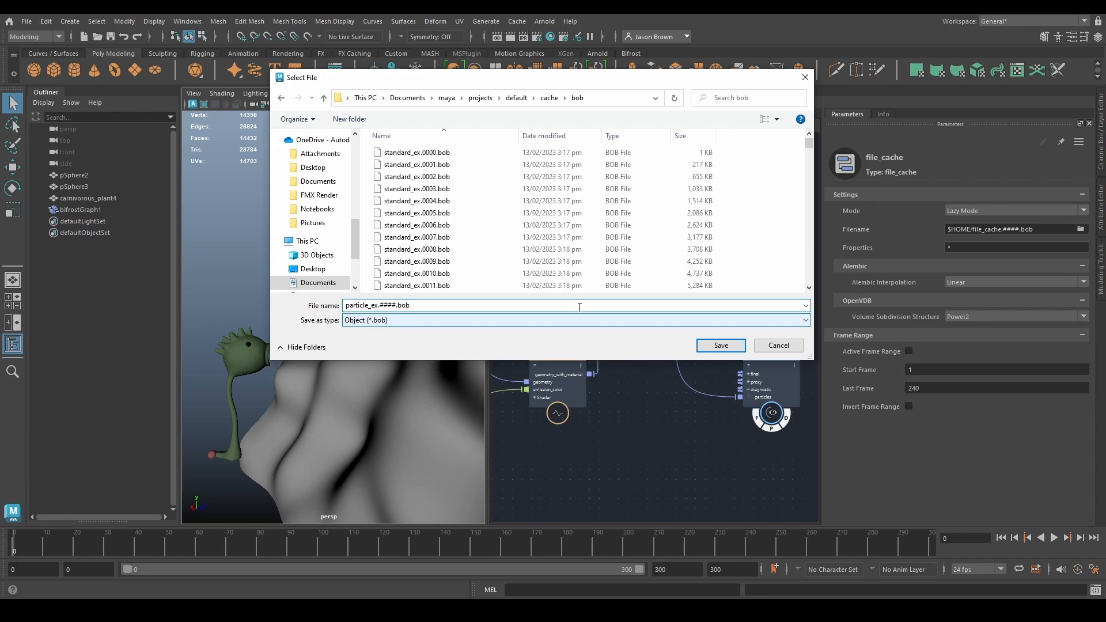
left_click(380, 306)
double_click(369, 305)
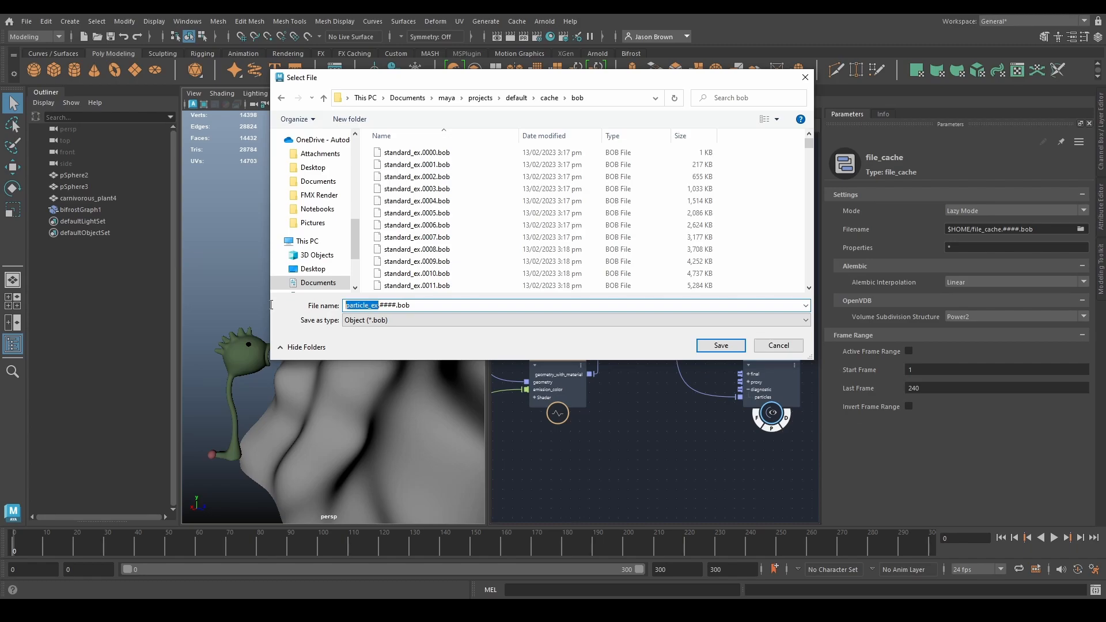
key("ctrl+a")
left_click(378, 306)
double_click(395, 305)
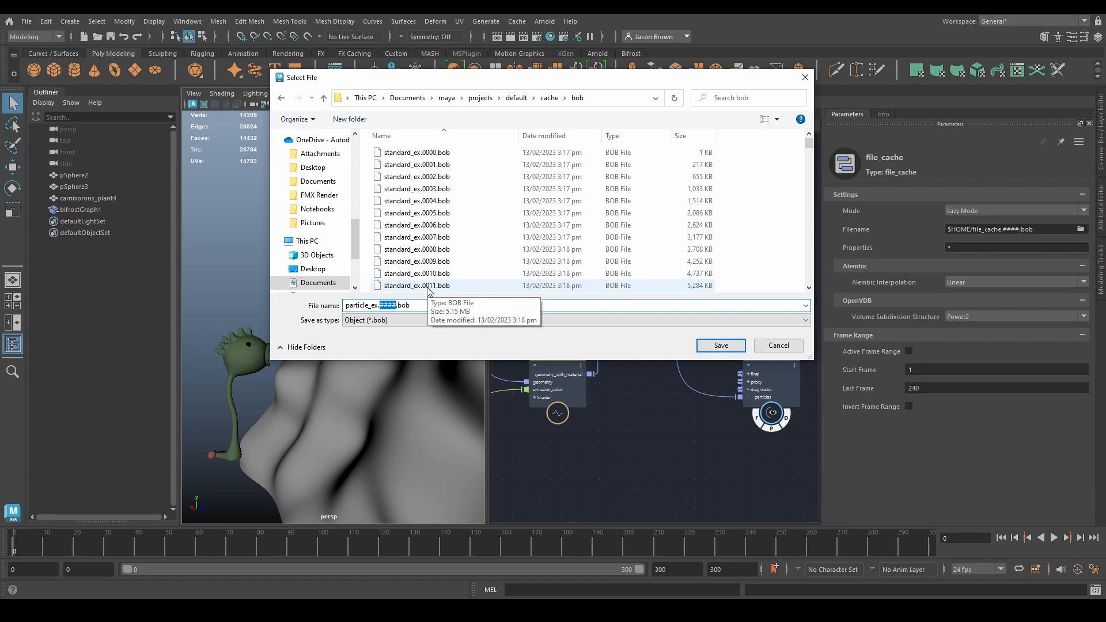
left_click(410, 305)
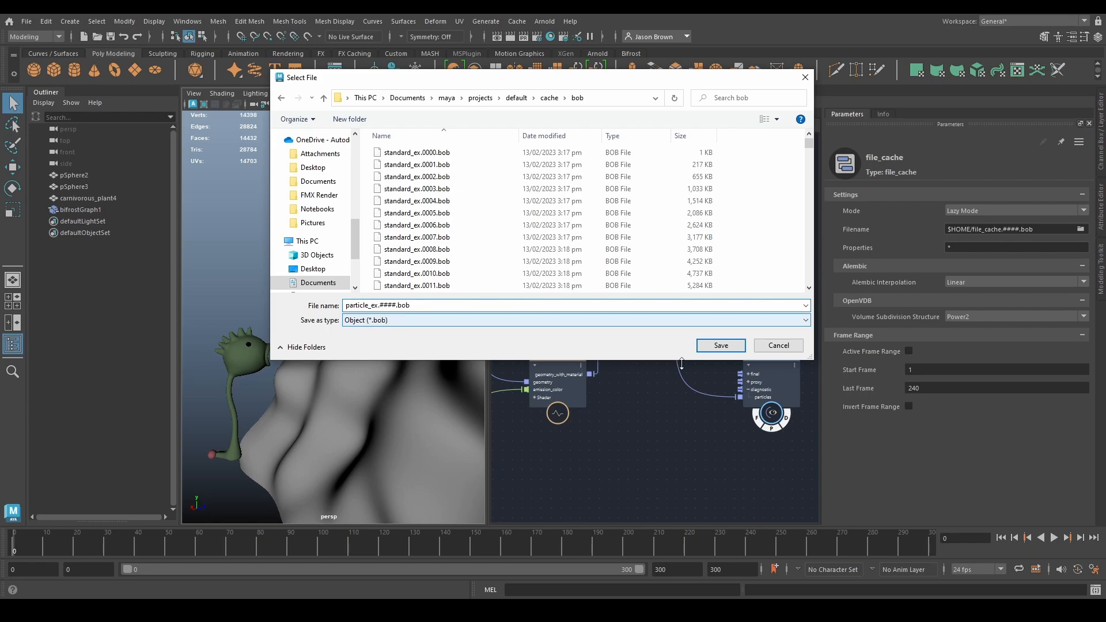
left_click(721, 346)
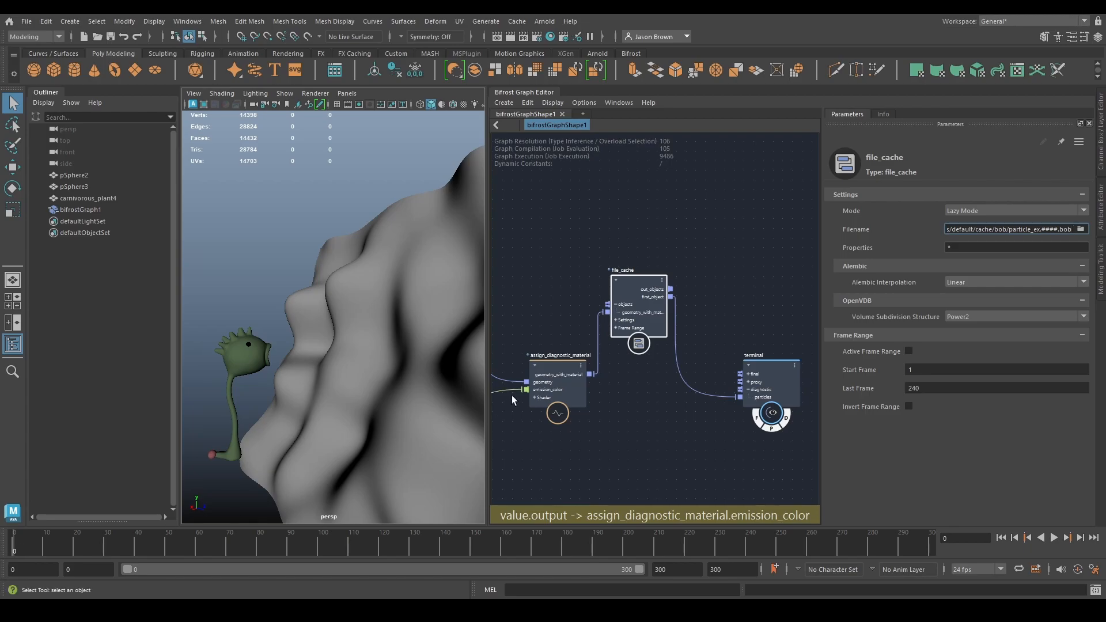
- Switch to File Explorer and check the default project's cache/bob folder for the particle_ex cache file
key("super+e")
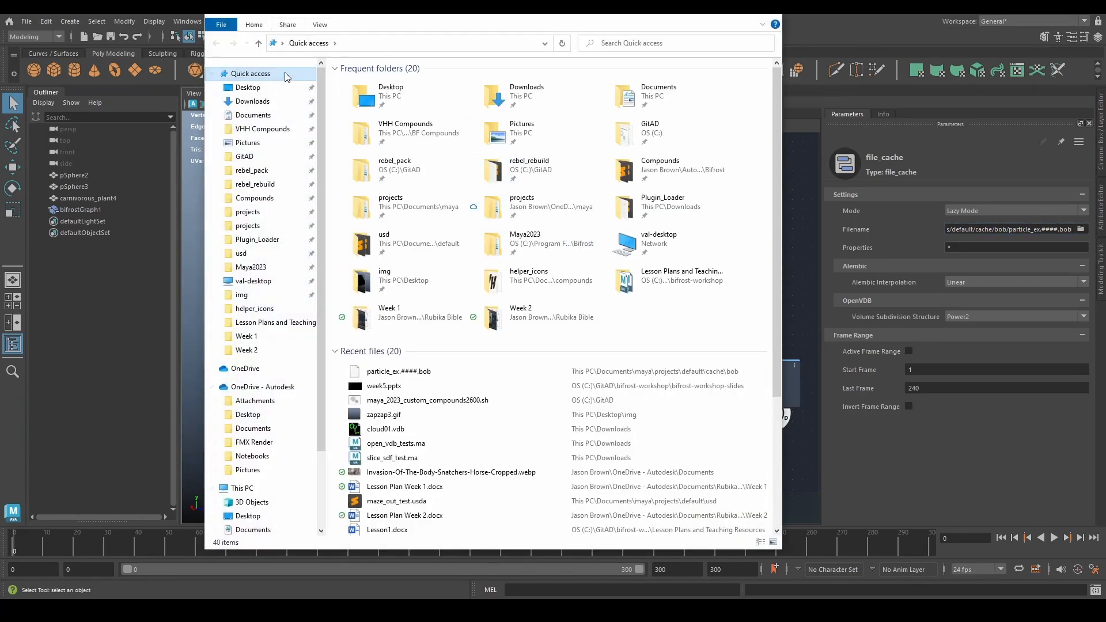
left_click(249, 212)
double_click(380, 81)
double_click(385, 107)
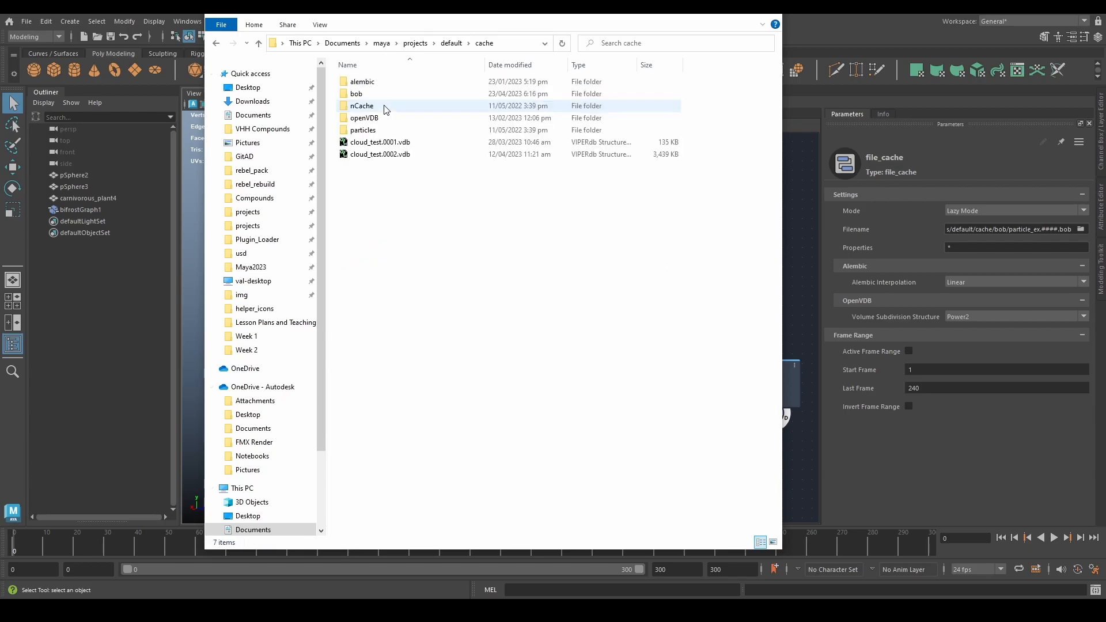
left_click(371, 95)
double_click(371, 95)
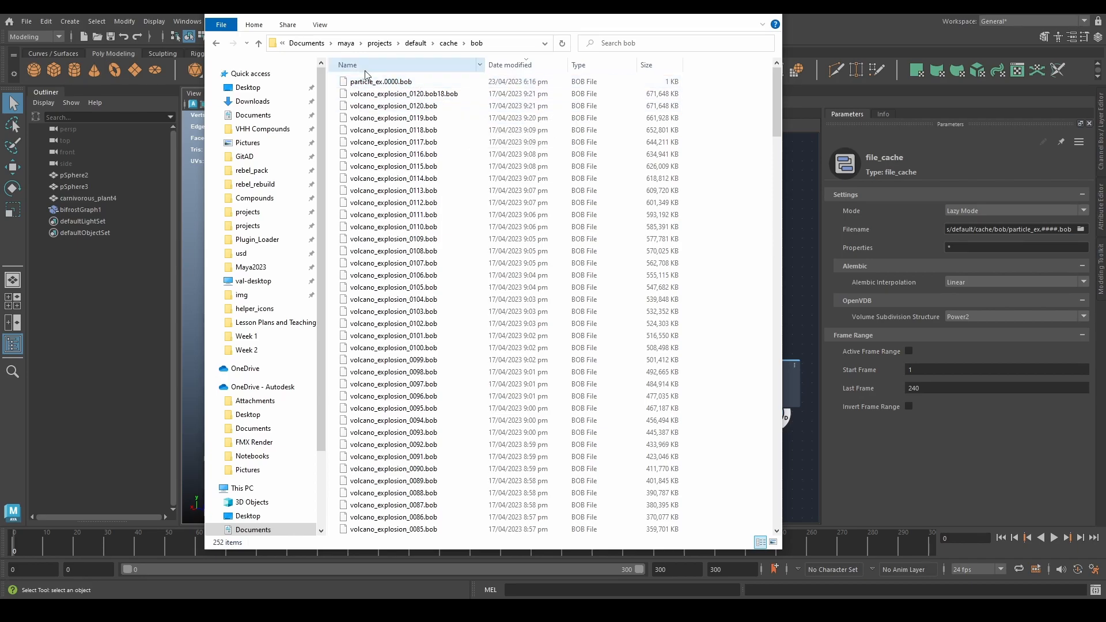
left_click(716, 15)
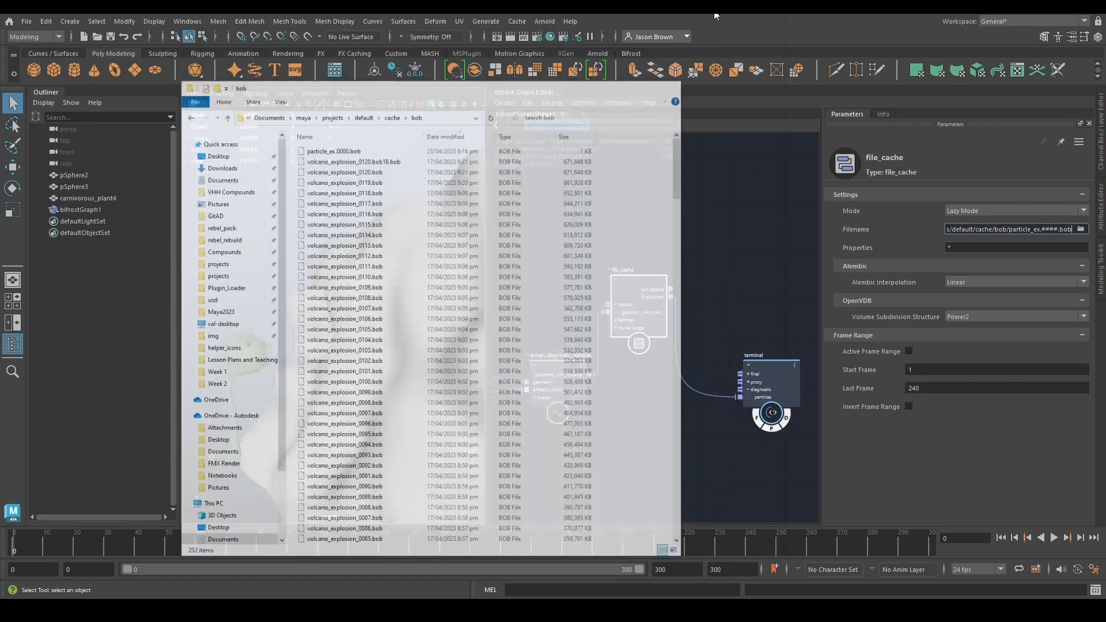
- Set the timeline's playback looping to once
middle_click_drag(734, 278, 707, 267, "alt")
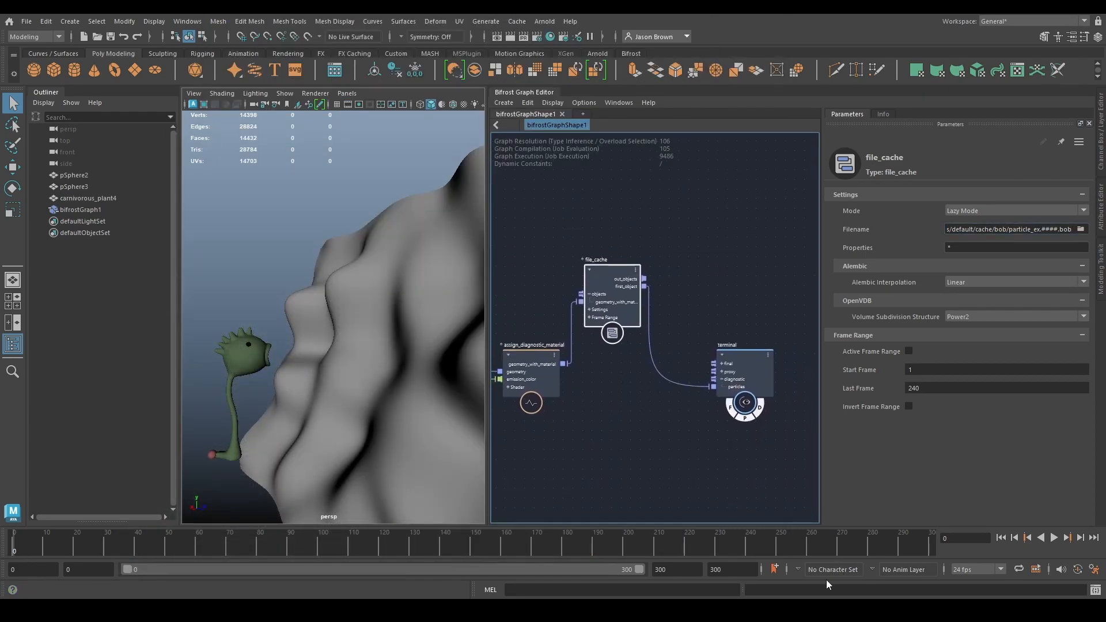
right_click(820, 547)
mouse_move(879, 465)
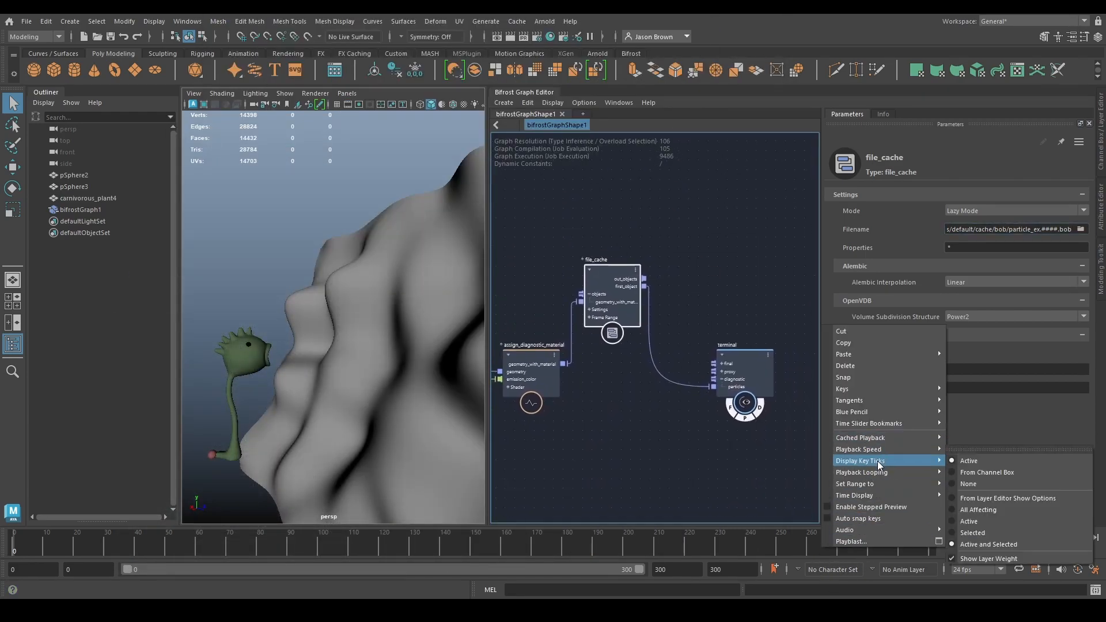
left_click(971, 472)
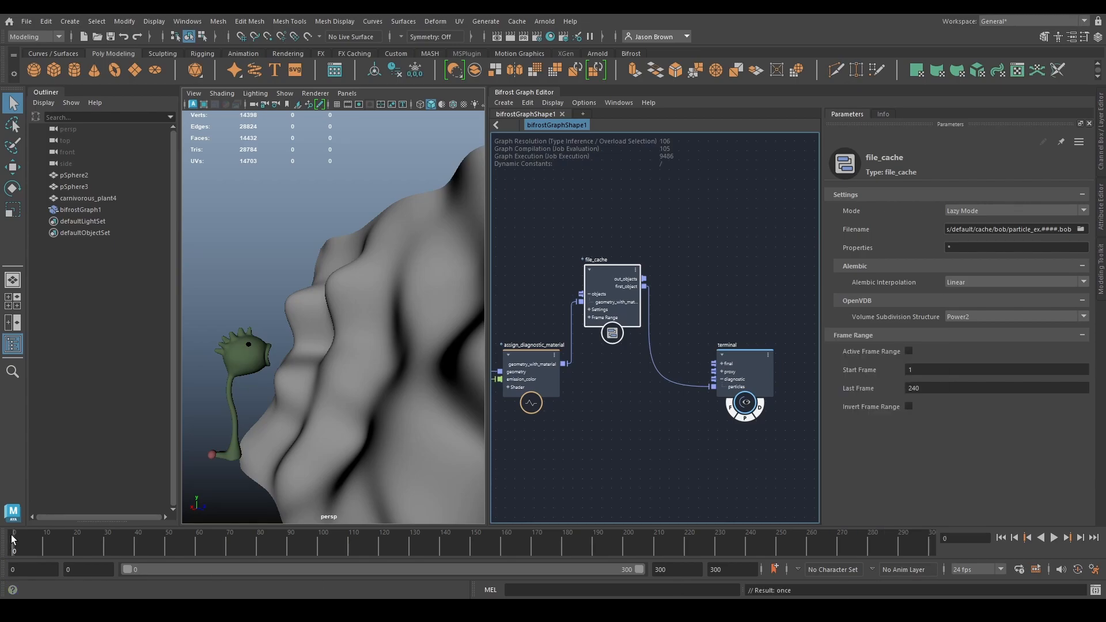
- Rearrange the graph so the terminal node sits level with file_cache and beside its outputs
middle_click_drag(708, 457, 704, 474, "alt")
left_click_drag(735, 396, 737, 299)
left_click(611, 306)
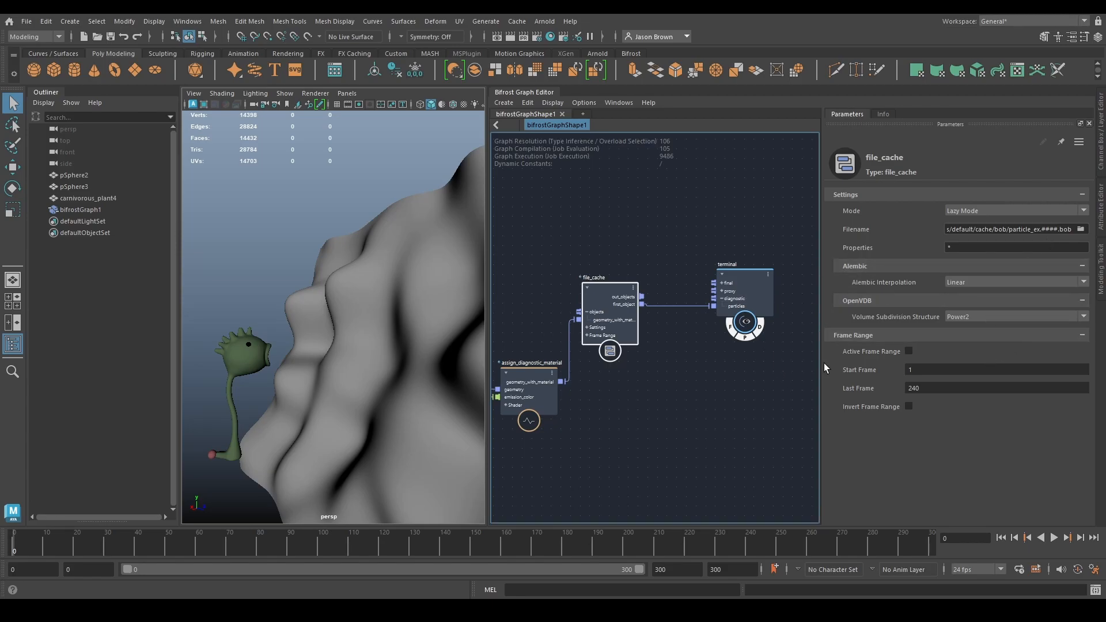
mouse_move(626, 373)
middle_mouse_down()
mouse_move(651, 378)
mouse_move(641, 399)
mouse_move(647, 380)
middle_mouse_up()
left_click_drag(645, 282, 657, 284)
- Set the file_cache mode to Write Mode and play the simulation through frame 300 to write the cache
scroll(666, 331, "down", 2)
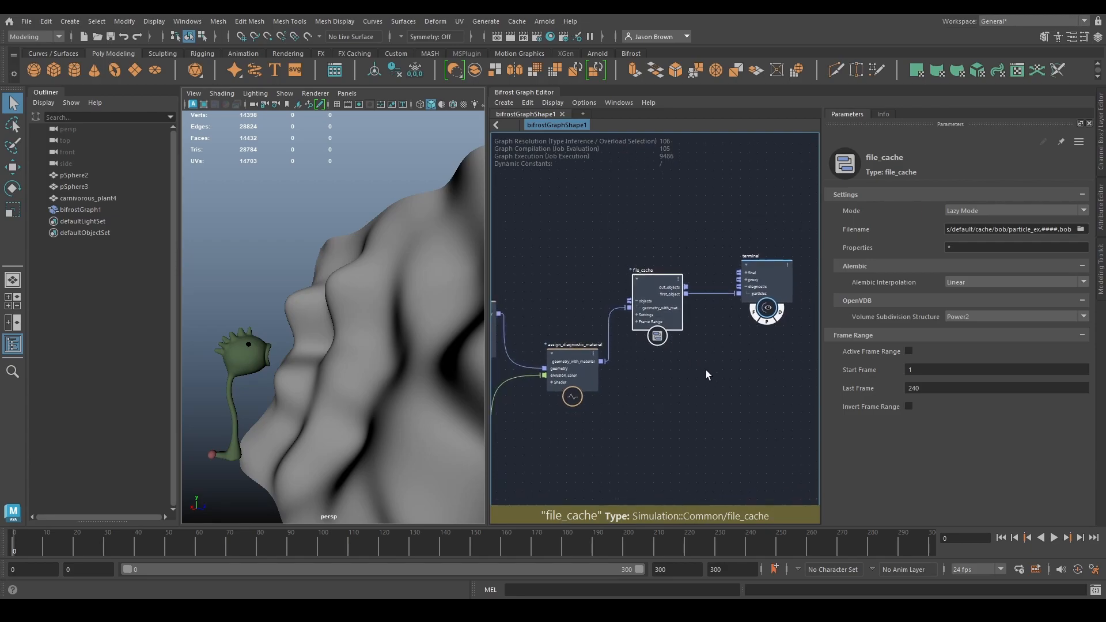
middle_click_drag(706, 370, 688, 388, "alt")
left_click(961, 211)
left_click(970, 237)
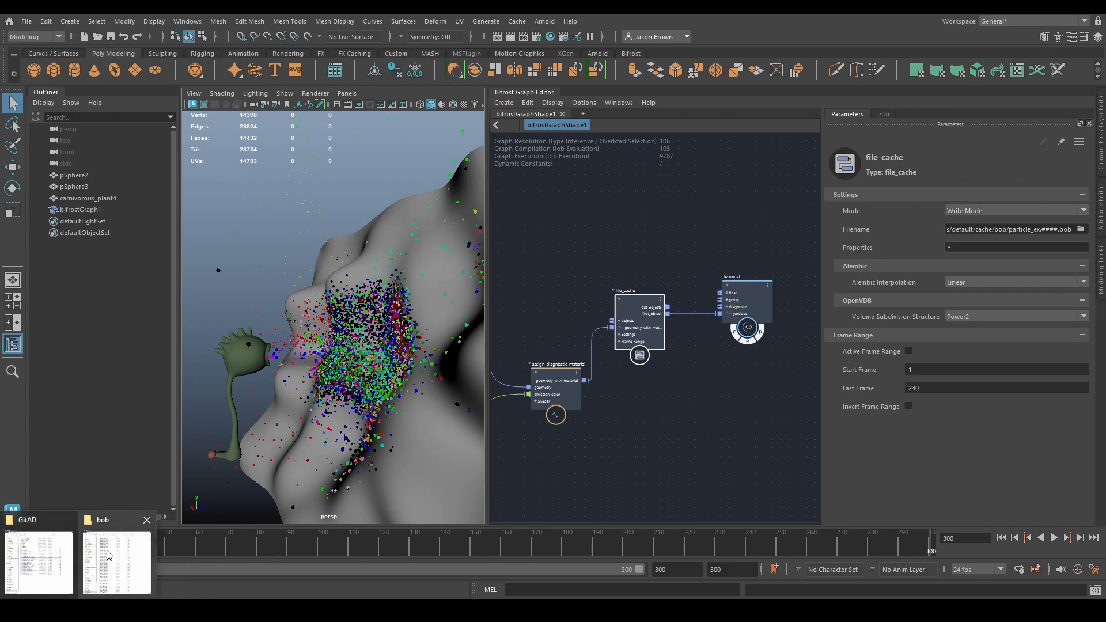
- Examine the particle_ex files written to the bob folder in File Explorer, then close the window
left_click(110, 556)
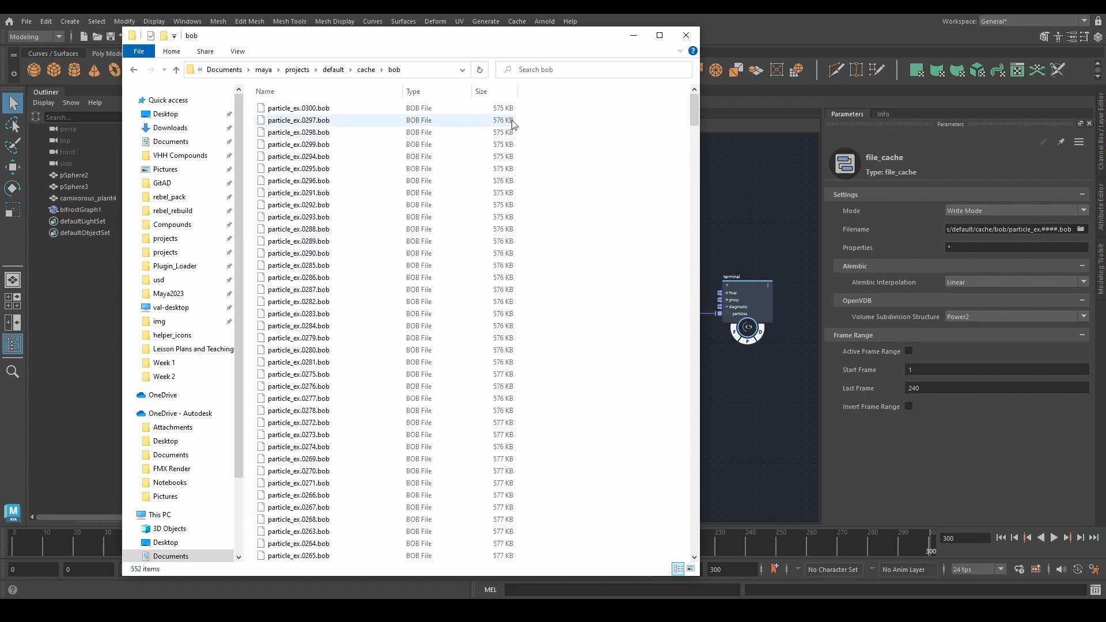
scroll(461, 433, "down", 12)
scroll(460, 433, "down", 20)
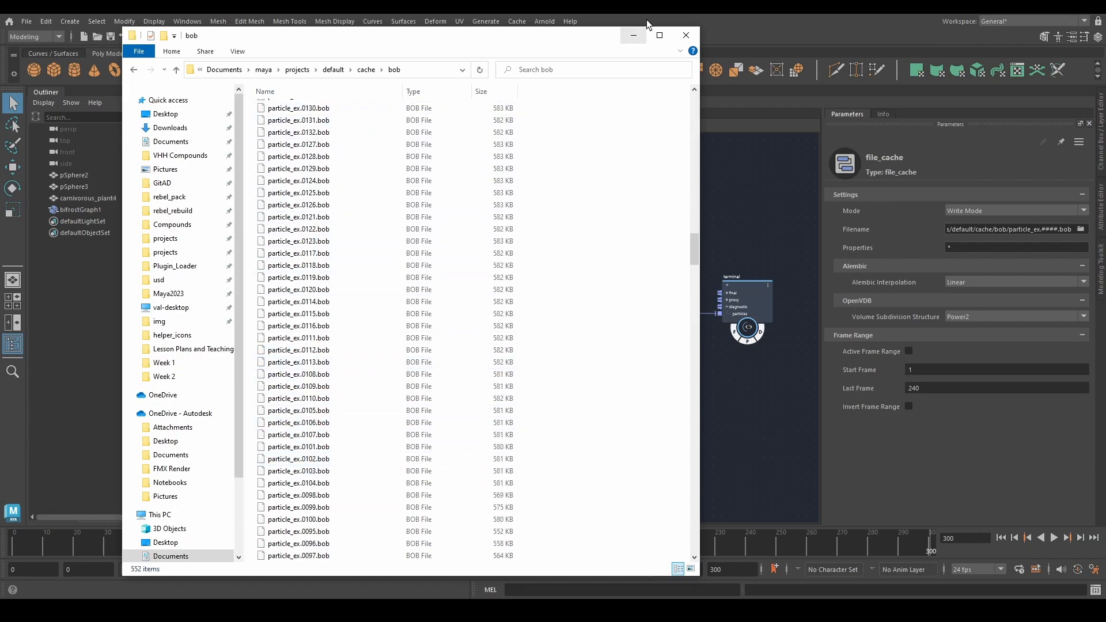
left_click(686, 35)
- Set the file_cache mode to Read Mode and play the cached particles from the first frame
left_click(960, 211)
left_click(957, 225)
left_click(1000, 538)
left_click(1054, 538)
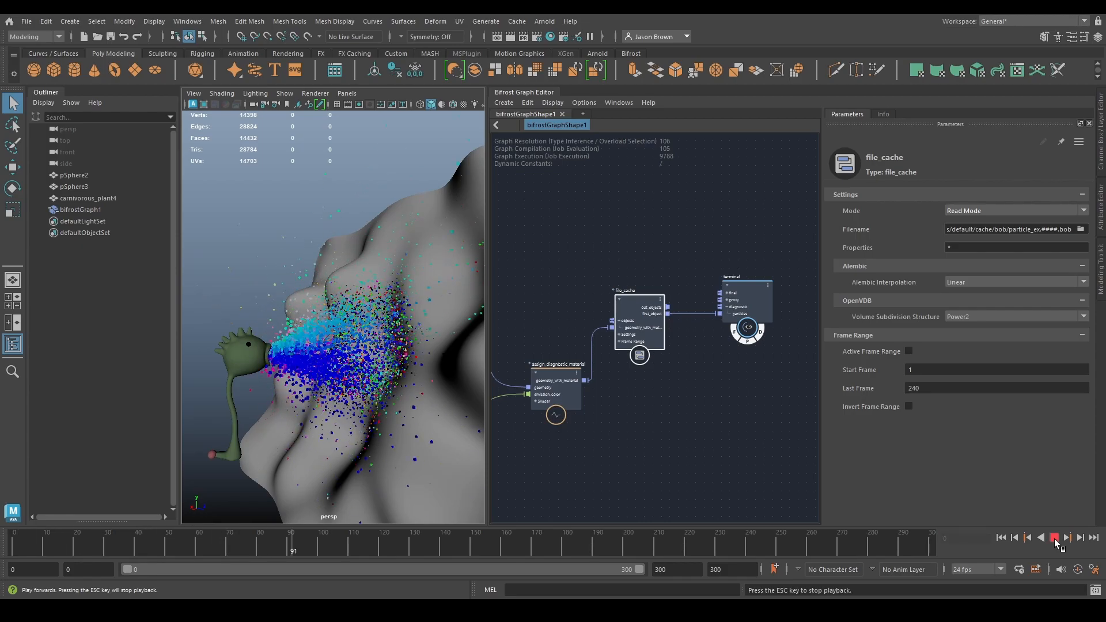
left_click(1054, 538)
- Reposition file_cache closer to the terminal and disconnect assign_diagnostic_material from its objects input
middle_click_drag(692, 396, 697, 408, "alt")
left_click_drag(644, 335, 672, 334)
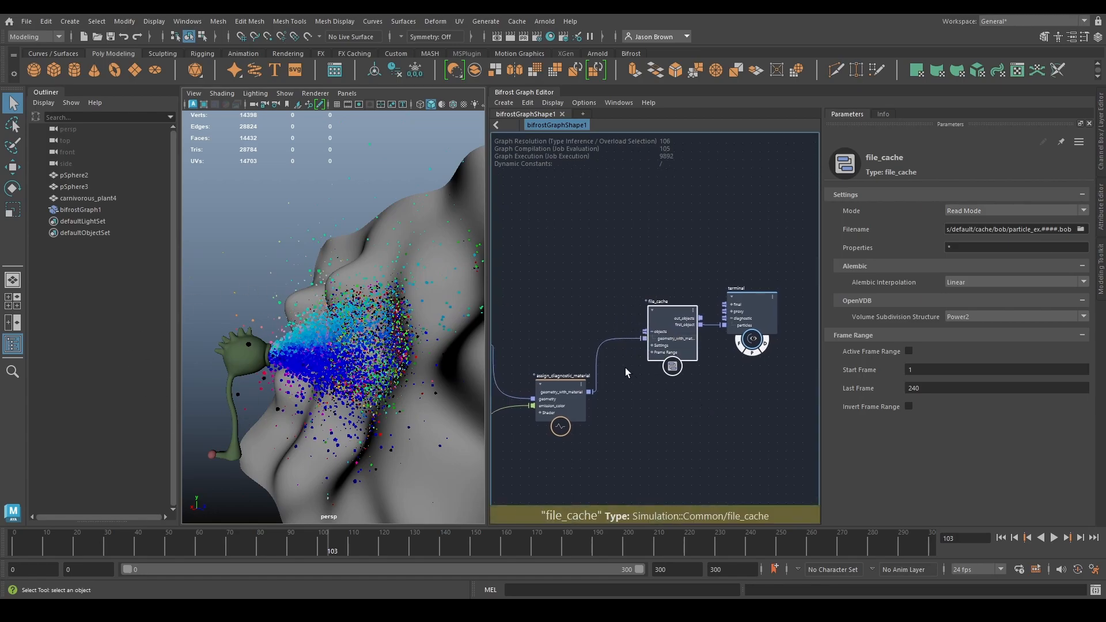
left_click_drag(567, 328, 607, 363)
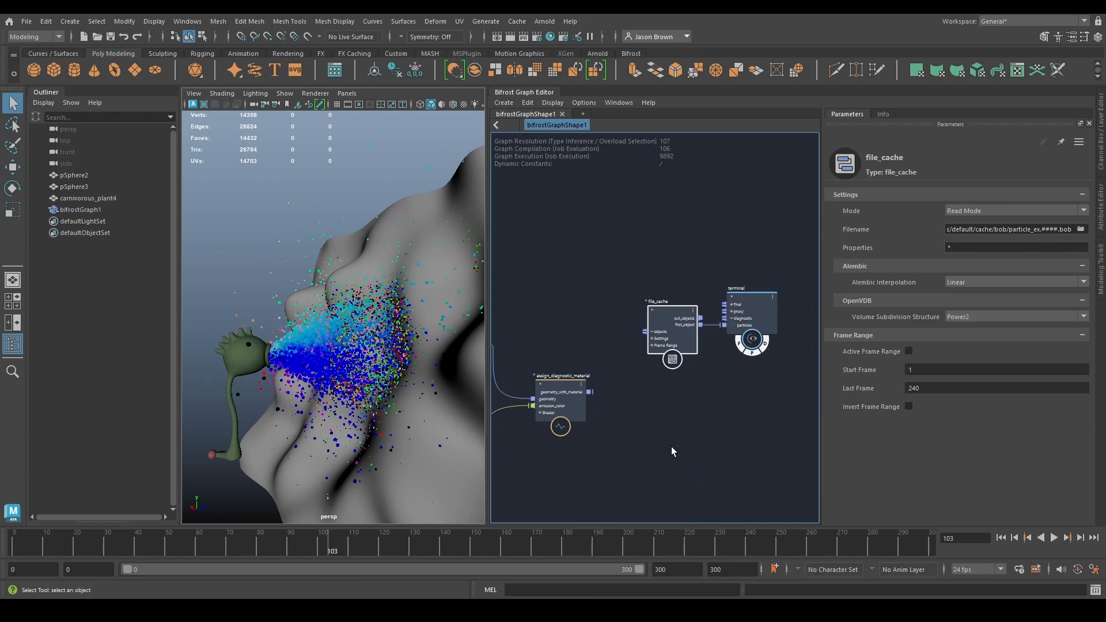
middle_click_drag(637, 409, 580, 439, "alt")
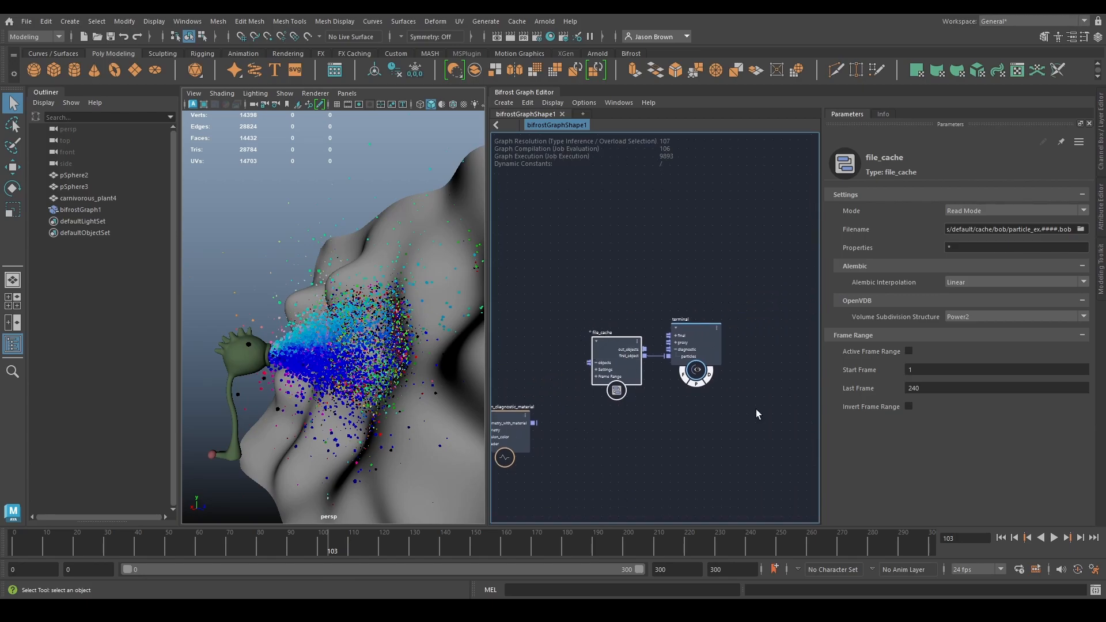
- Play the cached particles from the first frame with the upstream simulation disconnected, and stop partway
left_click(1000, 537)
left_click(1054, 537)
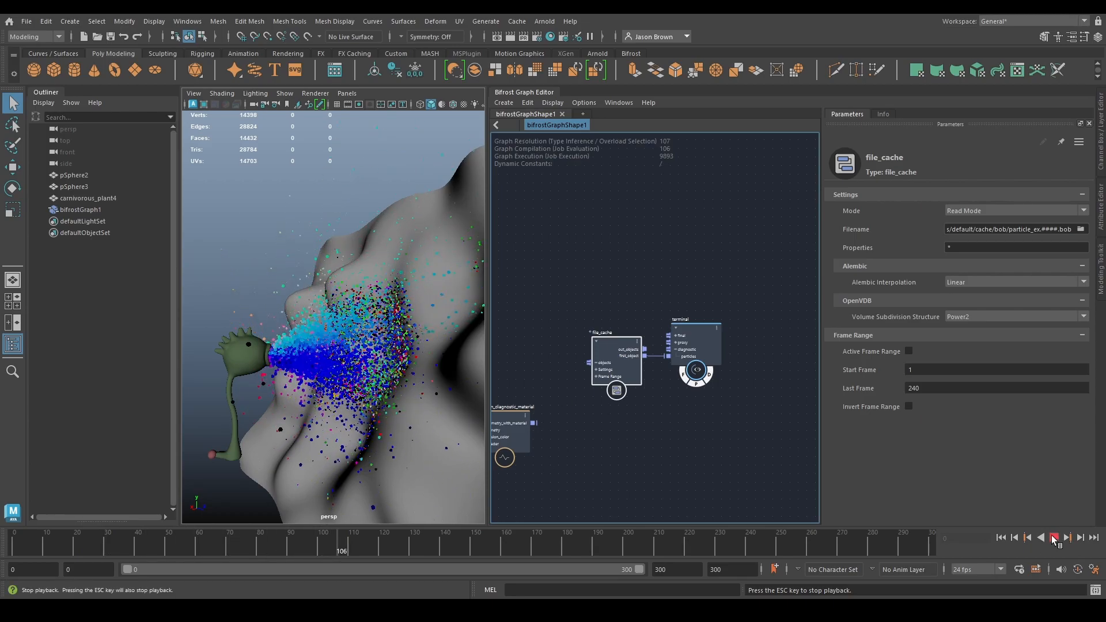
left_click(1054, 537)
- Move the terminal farther from file_cache and display the properties carried by the first_object connection in a watchpoint
left_click_drag(691, 349, 794, 343)
left_click(723, 404)
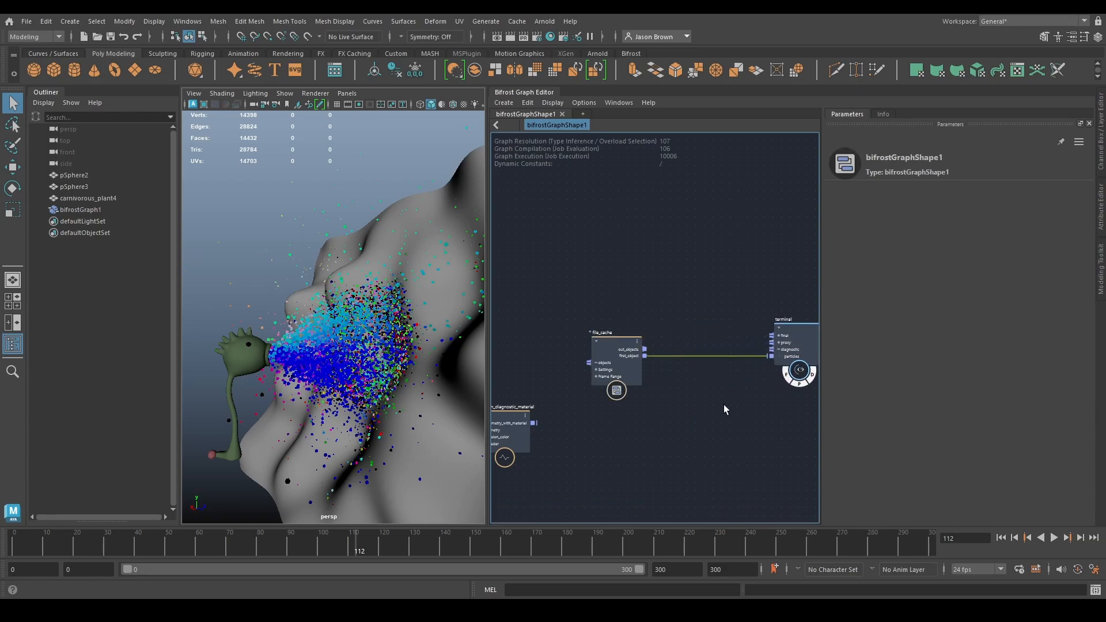
scroll(726, 406, "up", 3)
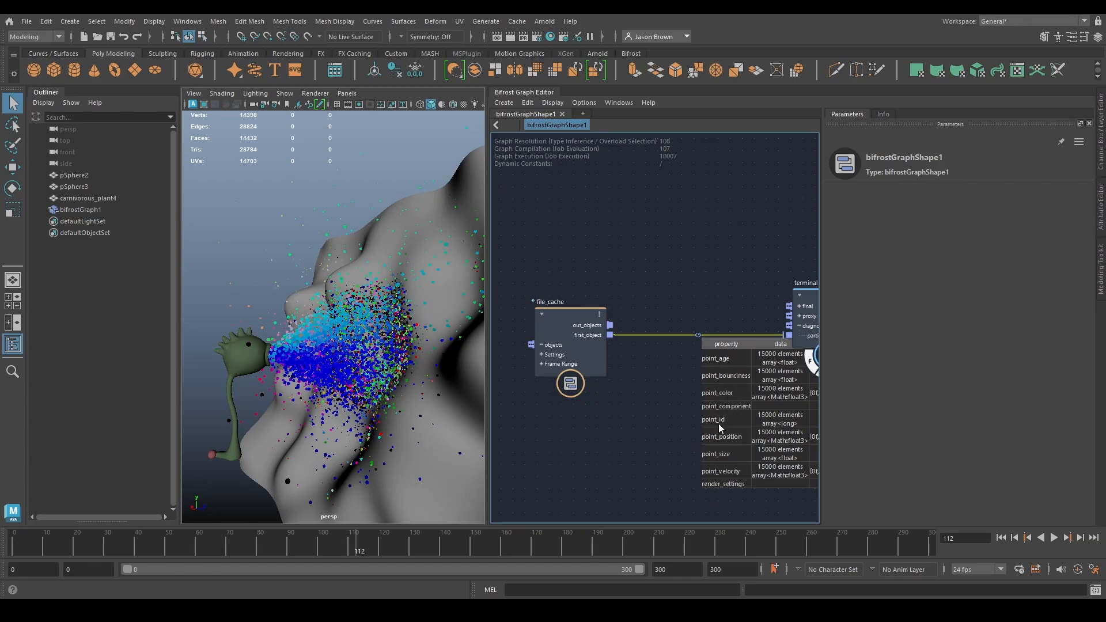
- Move file_cache closer to the terminal and play the cached particles from the first frame, stopping partway
scroll(662, 385, "down", 3)
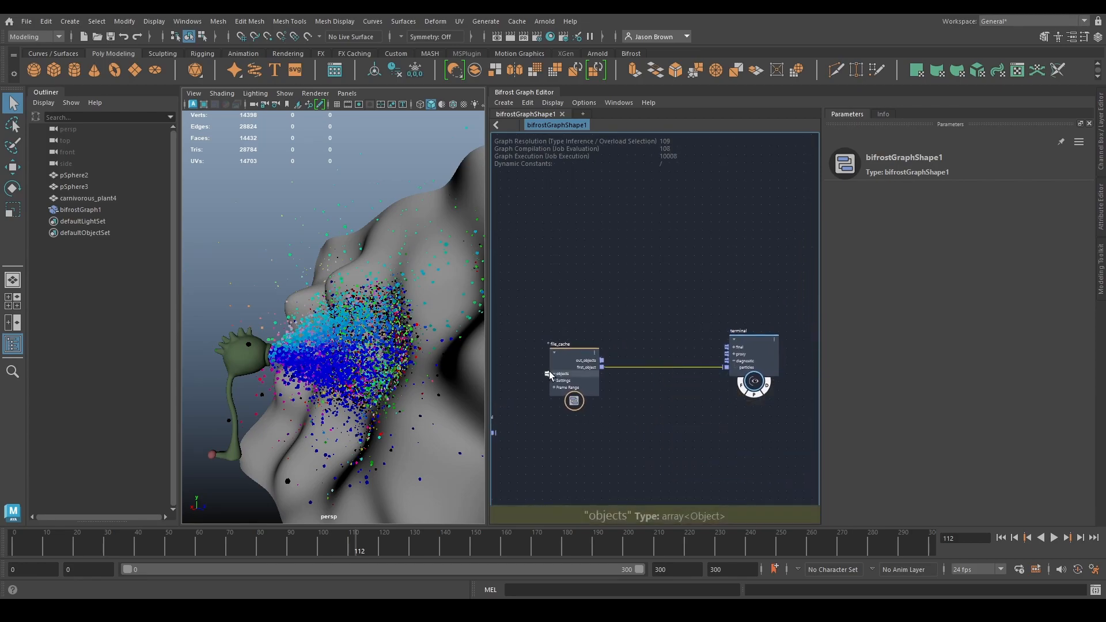
left_click_drag(568, 356, 628, 356)
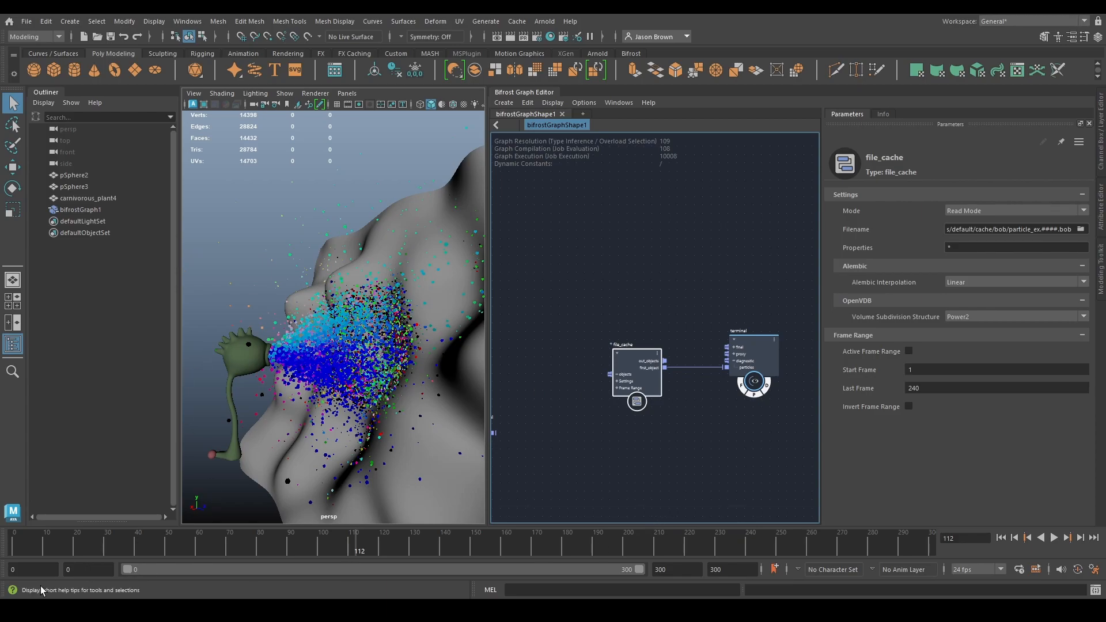
left_click(85, 535)
key("alt+v")
mouse_move(226, 559)
left_mouse_down()
mouse_move(1, 565)
mouse_move(869, 557)
mouse_move(1, 558)
left_mouse_up()
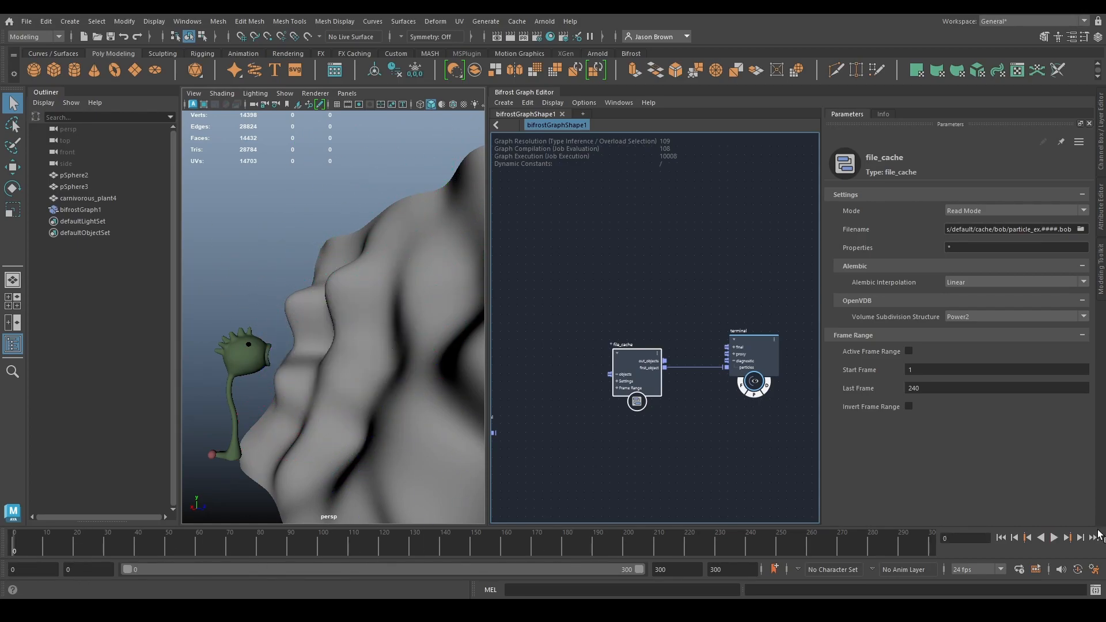
left_click(1053, 538)
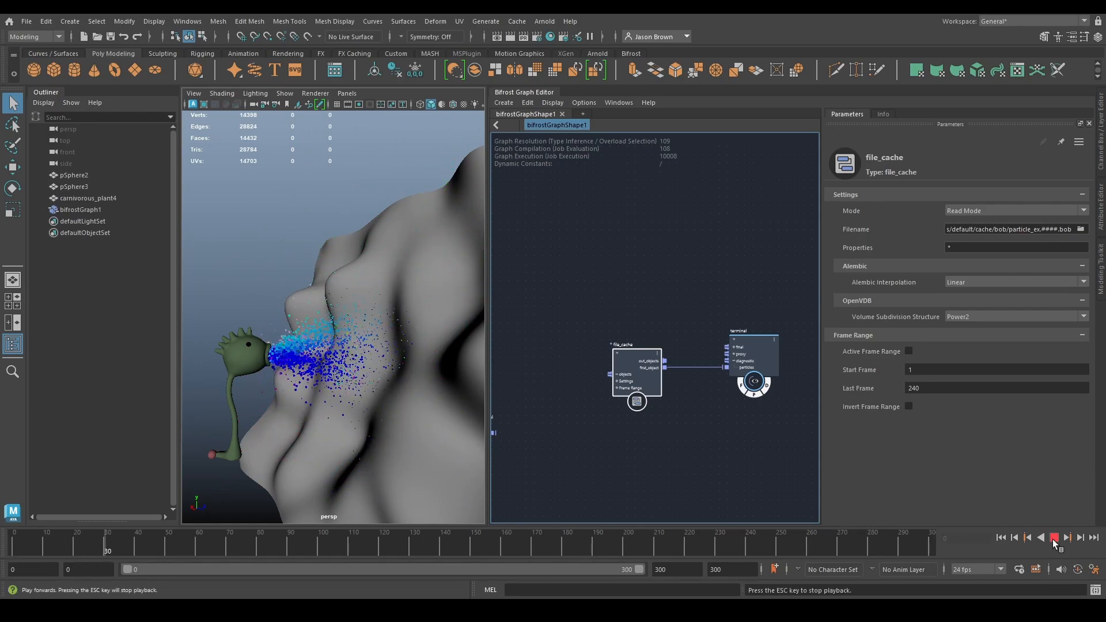
left_click(1053, 538)
- Move file_cache away from the terminal, add a create_instances node and connect file_cache's first_object to its points input
middle_click_drag(628, 389, 590, 400)
left_click_drag(590, 399, 516, 402)
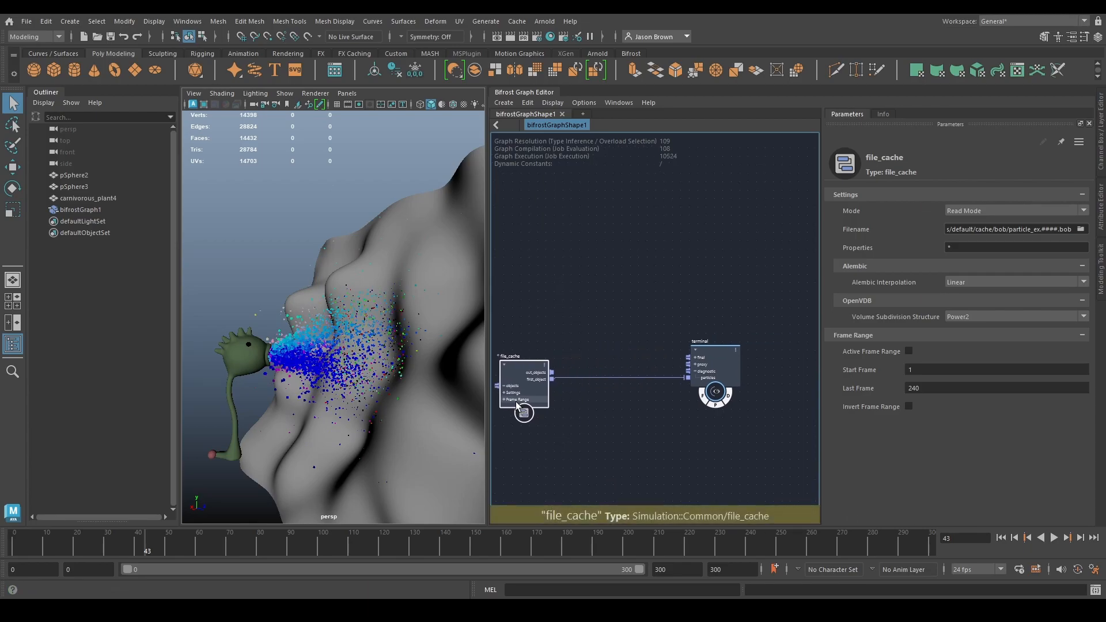
middle_click_drag(613, 361, 622, 394)
key("Tab")
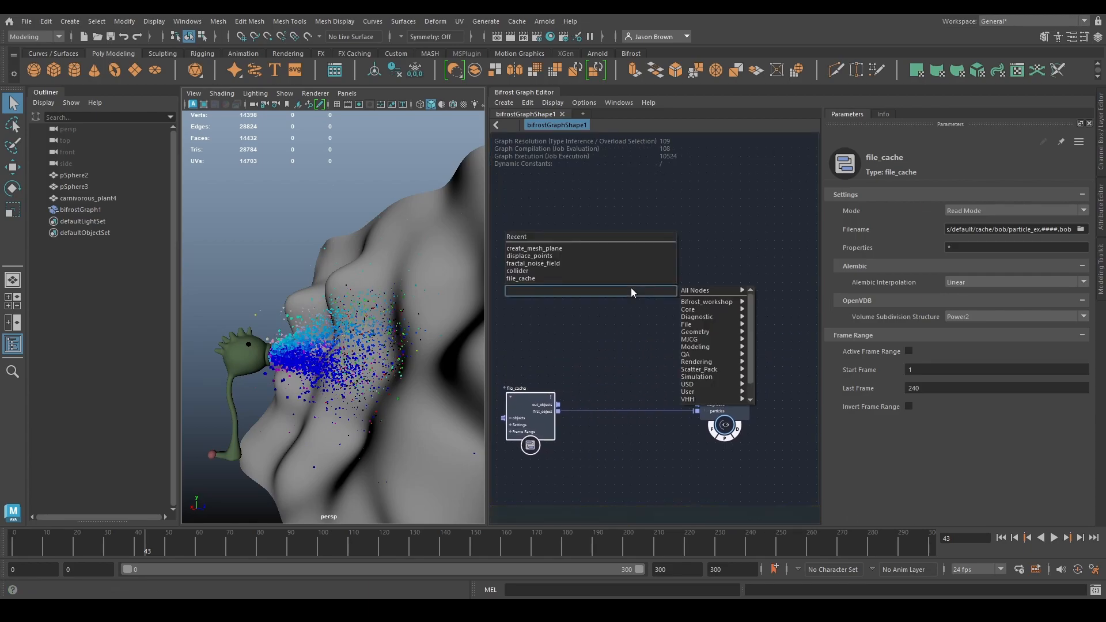
type("create_instance")
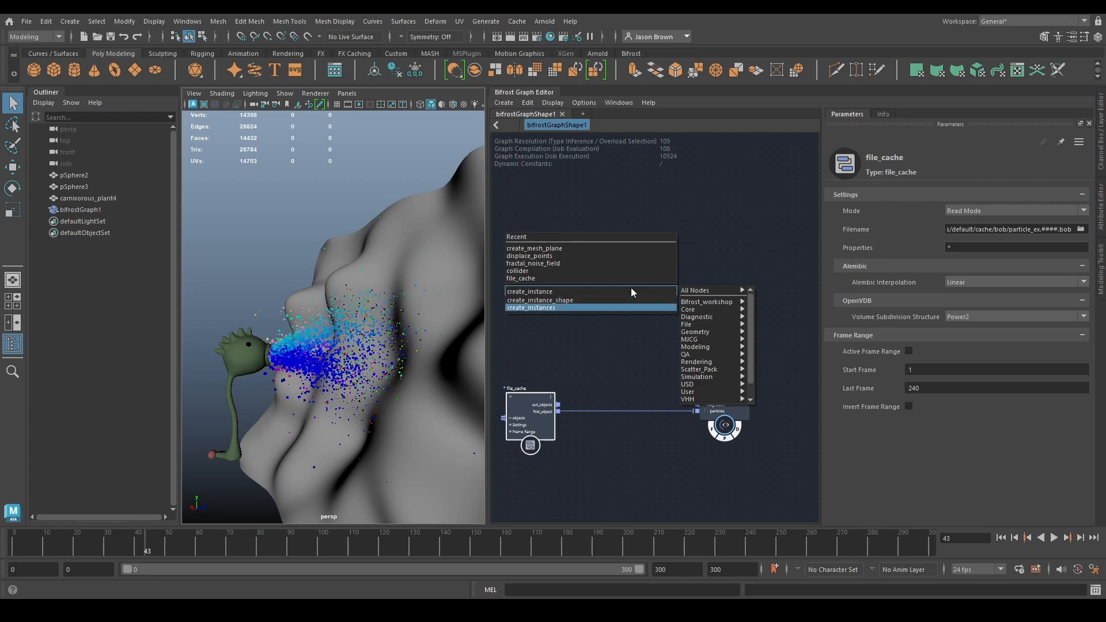
key("Return")
left_click_drag(559, 411, 617, 320)
middle_click_drag(703, 324, 660, 349)
left_click_drag(608, 346, 618, 304)
middle_click_drag(644, 348, 697, 352)
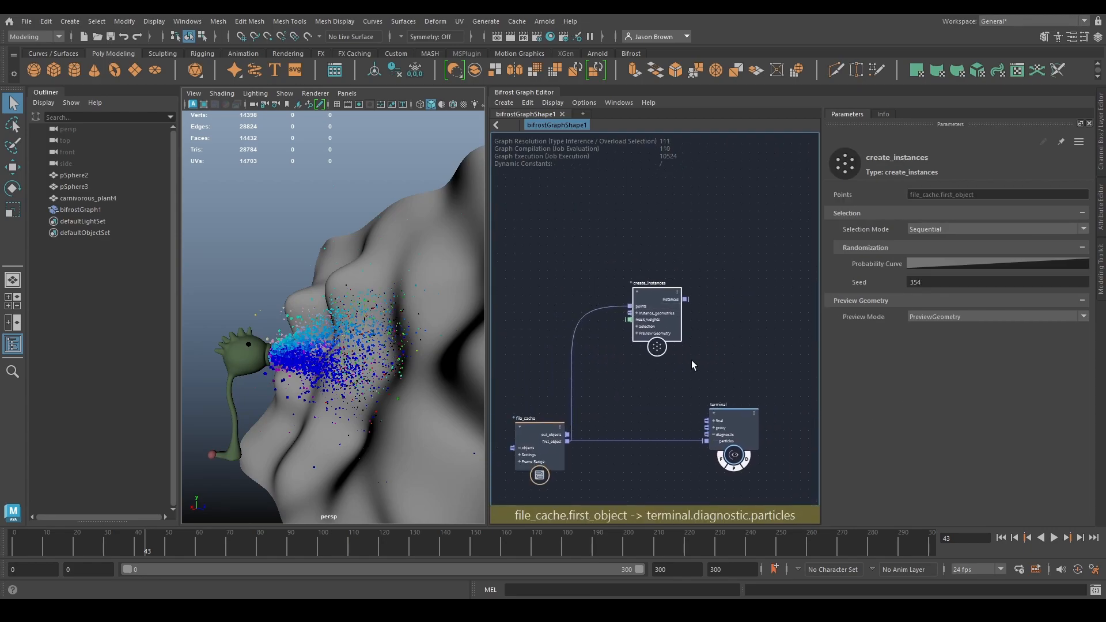
- Add a create_mesh_cube node and connect its cube_mesh output to create_instances' instance_geometries
key("Tab")
type("mesh_cube")
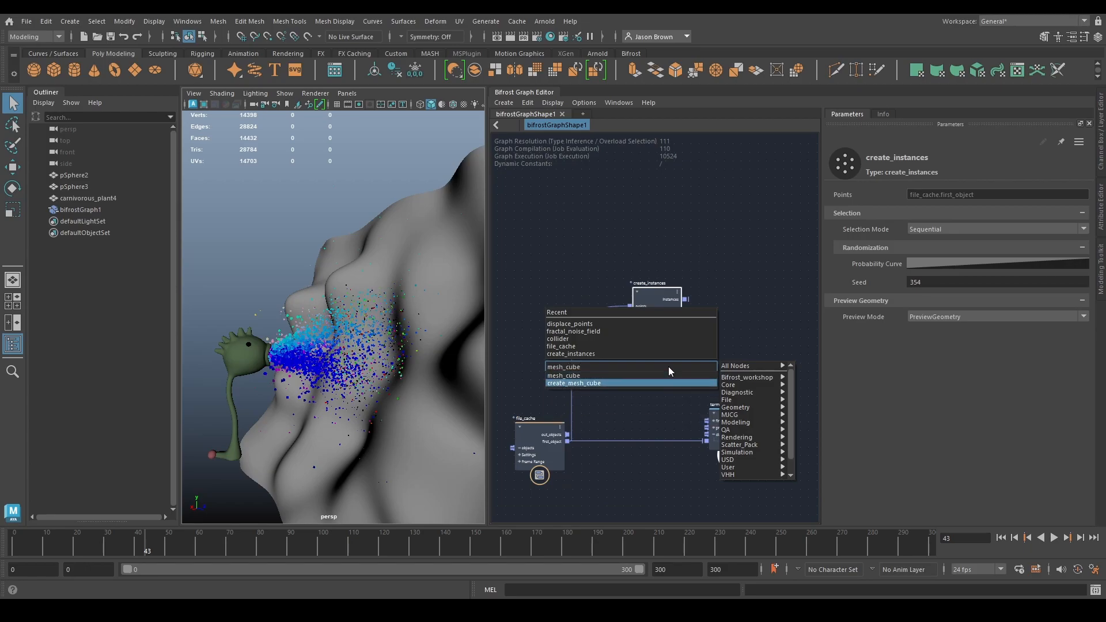
key("Return")
left_click_drag(672, 312, 780, 273)
left_click(653, 329)
left_click_drag(652, 329, 742, 274)
- Reposition the terminal and feed its diagnostic particles input from create_instances' instances output instead of file_cache
middle_click_drag(732, 333, 573, 351, "alt")
left_click_drag(574, 459, 721, 380)
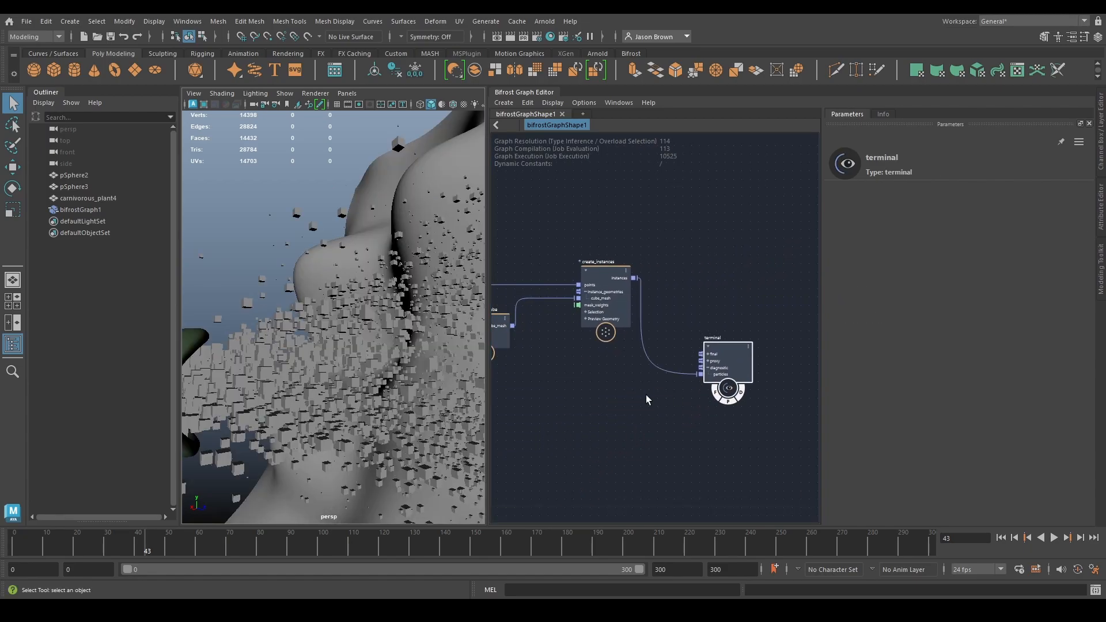
middle_click_drag(248, 311, 385, 335, "alt")
left_click_drag(385, 336, 399, 355, "alt")
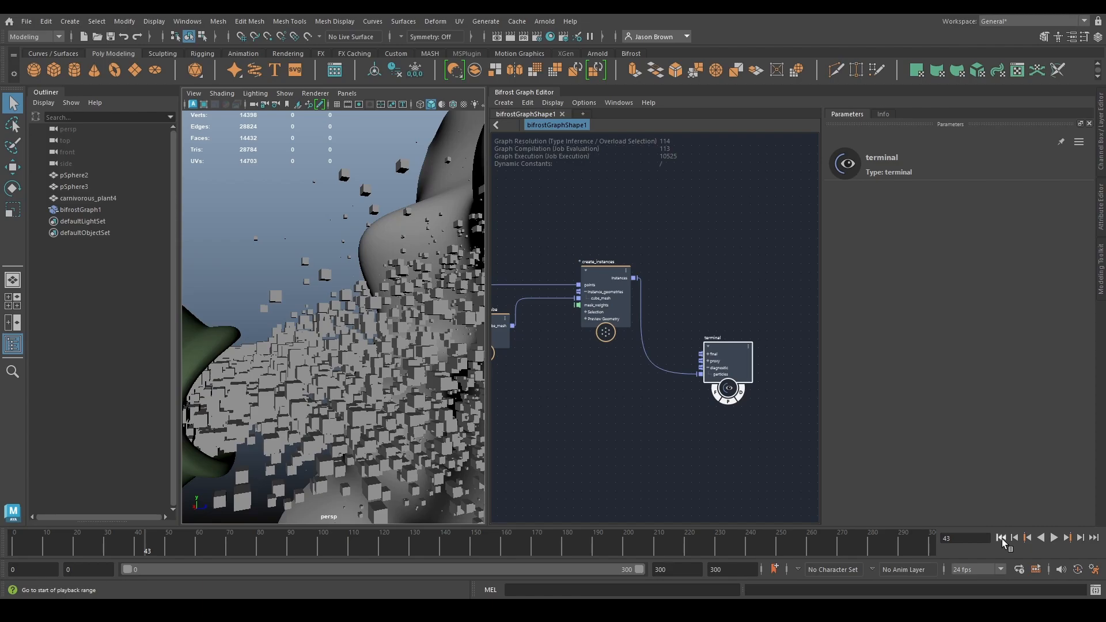
- Play the instanced cubes from the first frame and stop partway to view them spraying from the plant's mouth
left_click(1001, 538)
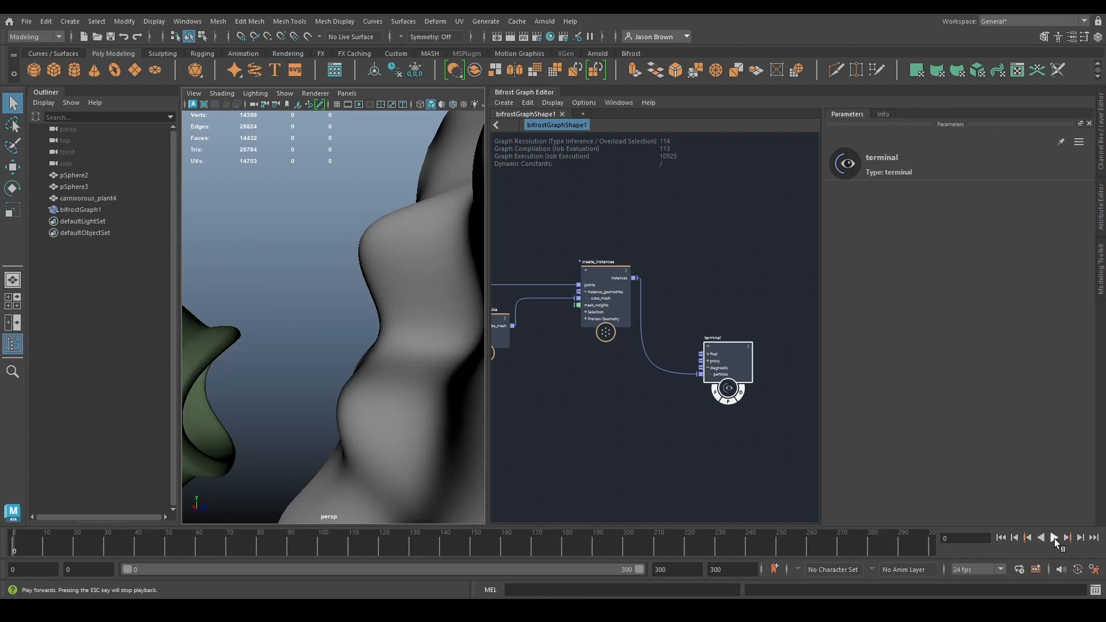
left_click(1054, 538)
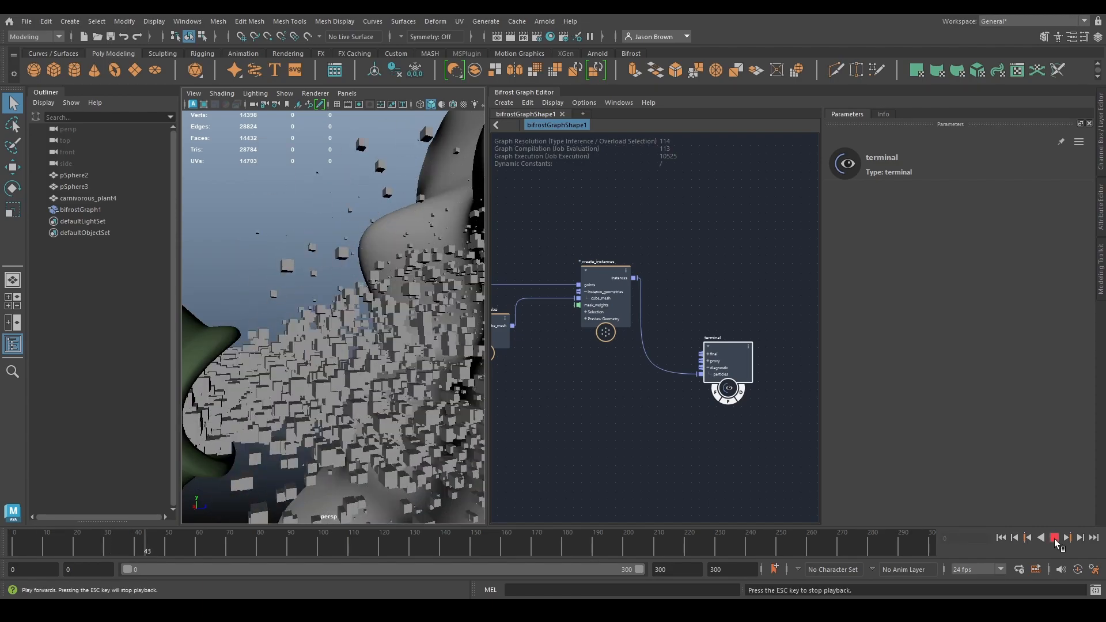
left_click(1054, 538)
scroll(500, 370, "down", 2)
scroll(449, 371, "down", 5)
left_click_drag(374, 366, 437, 368, "alt")
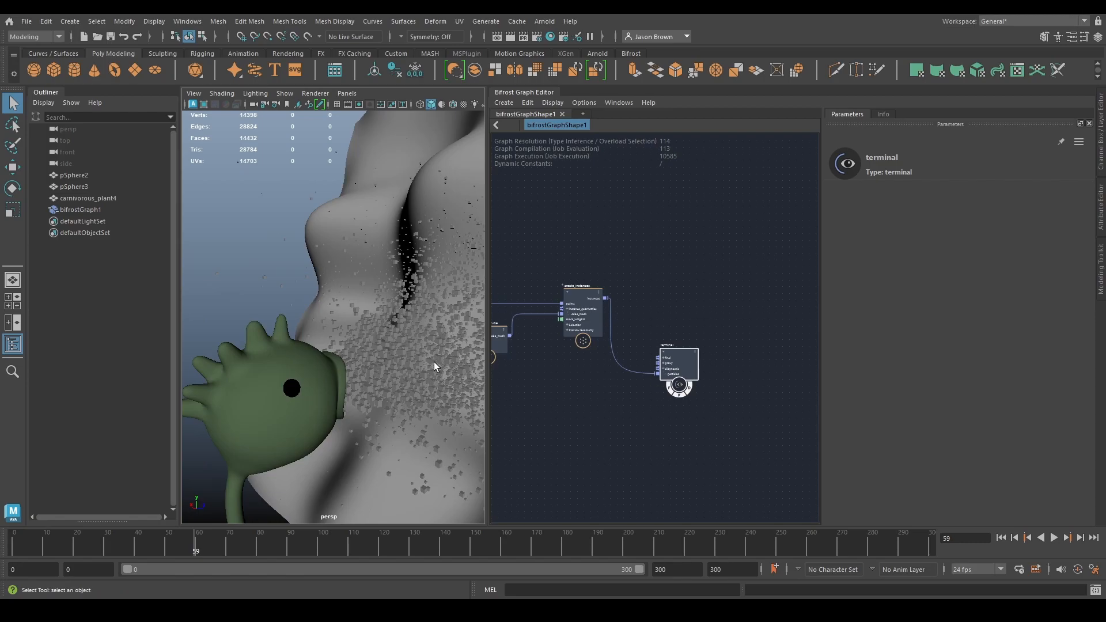
- Resume playback with a close-up of the cubes gathering on the wall, stop it and examine the wider scene
middle_click_drag(437, 368, 119, 426, "alt")
scroll(234, 391, "up", 6)
left_click_drag(234, 391, 360, 407, "alt")
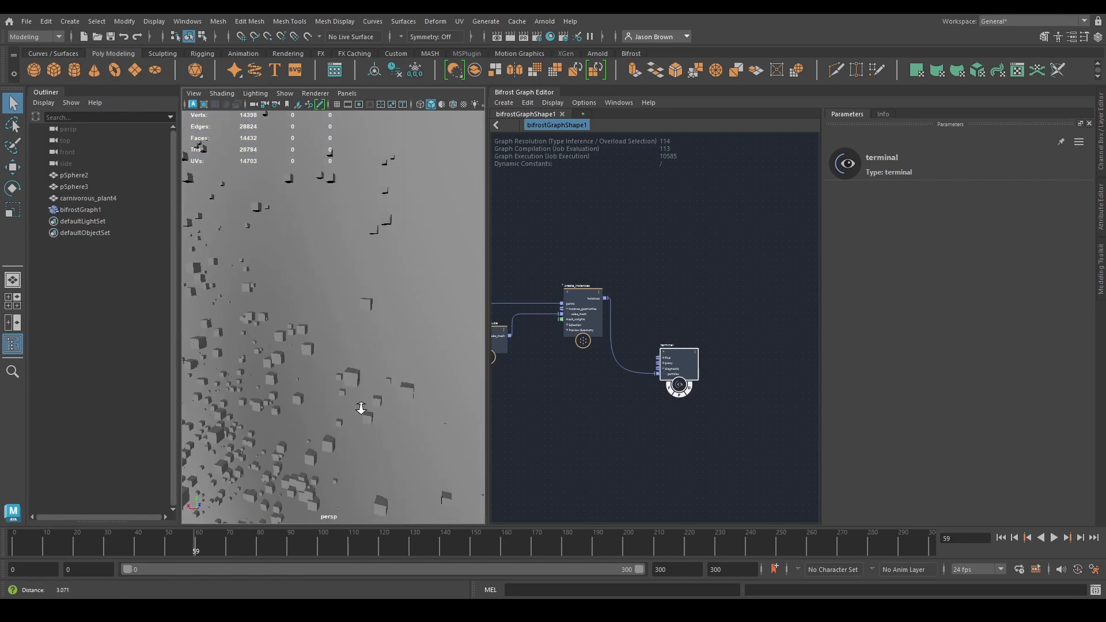
left_click(1054, 537)
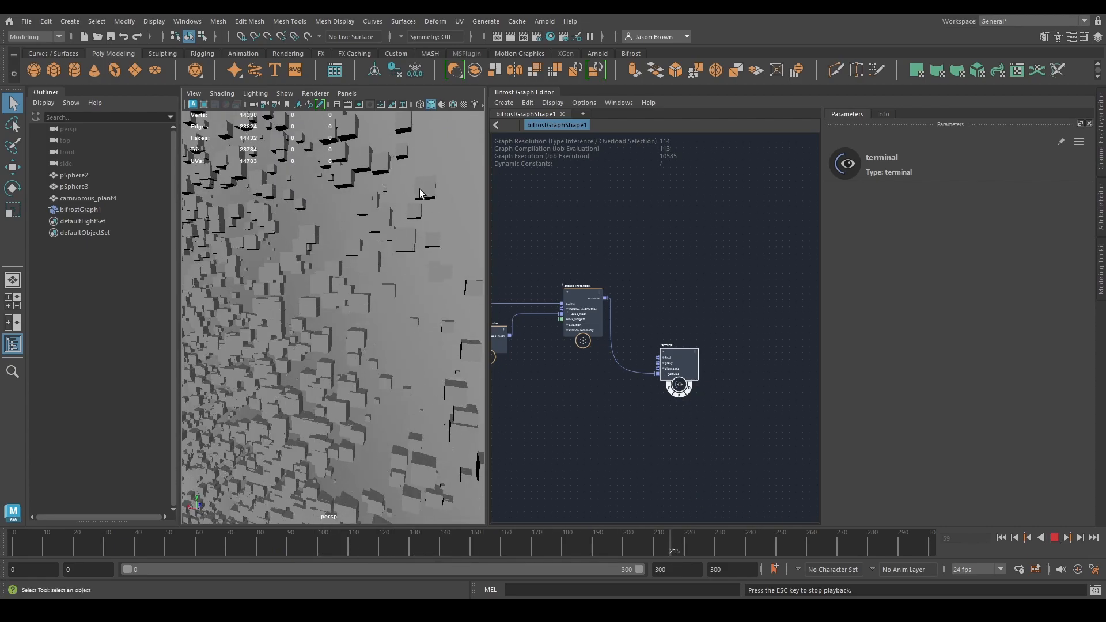
key("Escape")
scroll(402, 333, "down", 10)
left_click_drag(339, 398, 380, 386, "alt")
right_click_drag(380, 386, 452, 411, "alt")
middle_click_drag(452, 411, 402, 387, "alt")
- Move file_cache closer to create_mesh_cube and frame the whole graph, keeping the Outliner open
middle_click_drag(658, 421, 747, 405, "alt")
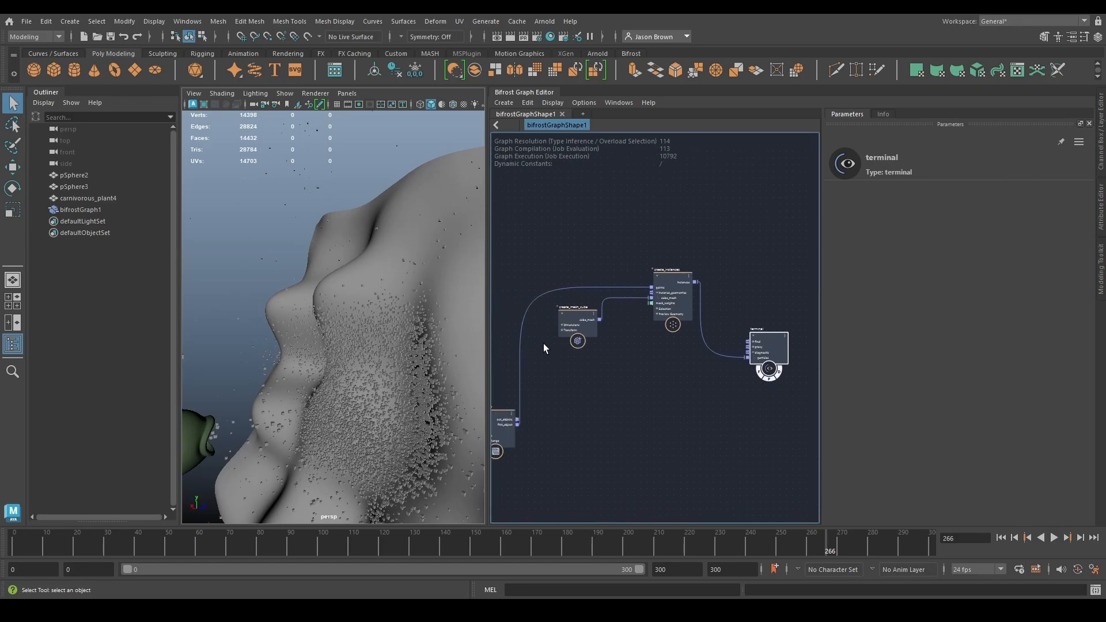
middle_click_drag(543, 346, 606, 335, "alt")
left_click_drag(556, 412, 553, 368)
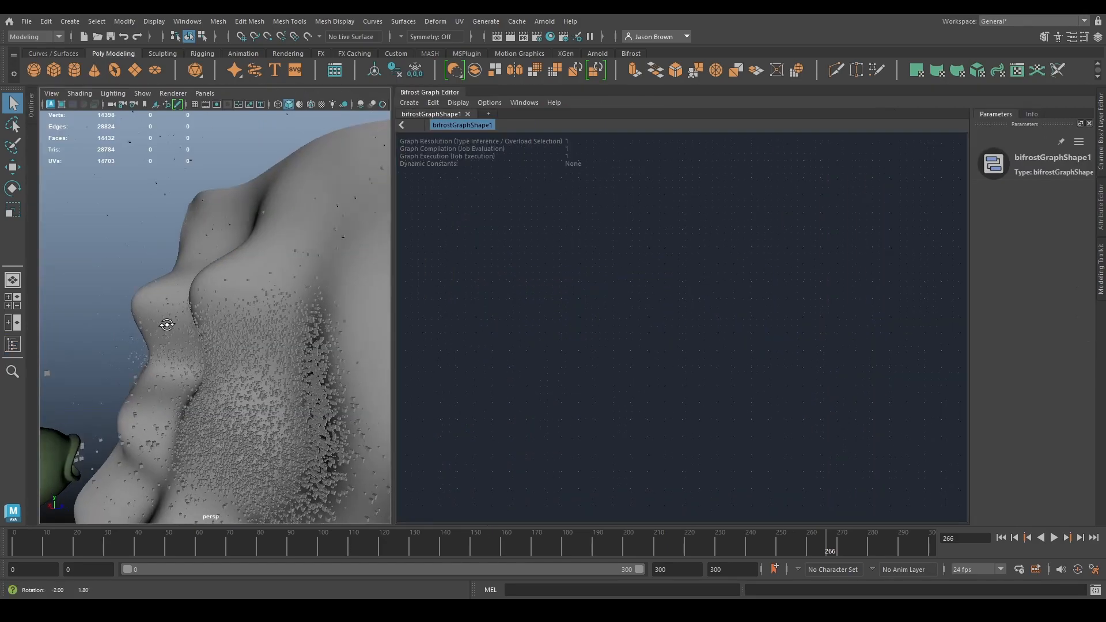
left_click_drag(166, 320, 247, 303, "alt")
key("a")
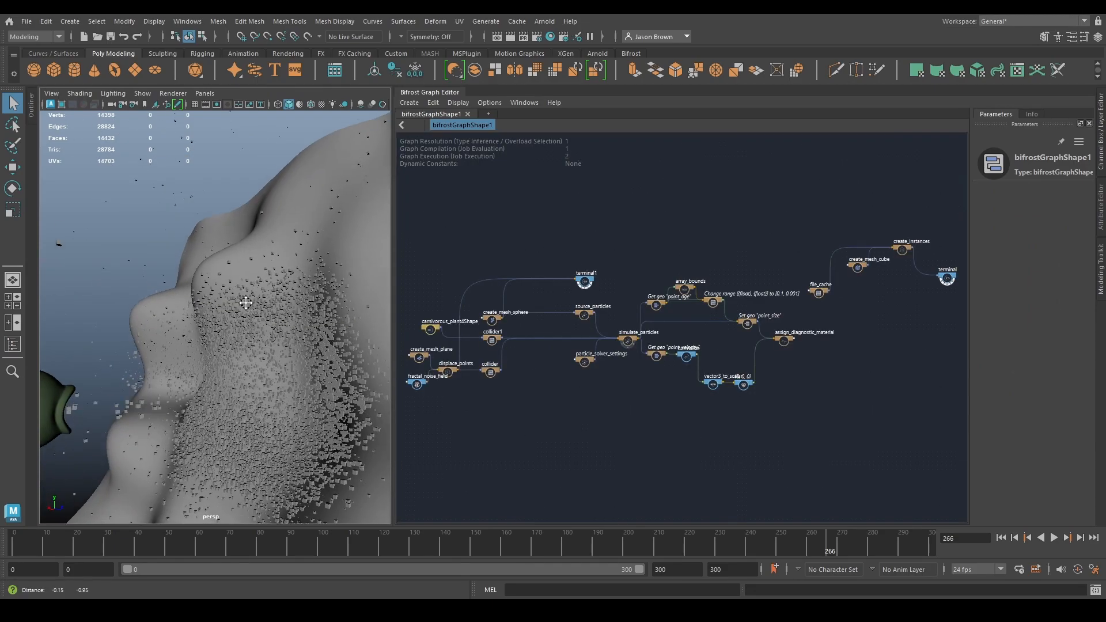
right_click_drag(246, 303, 158, 328, "alt")
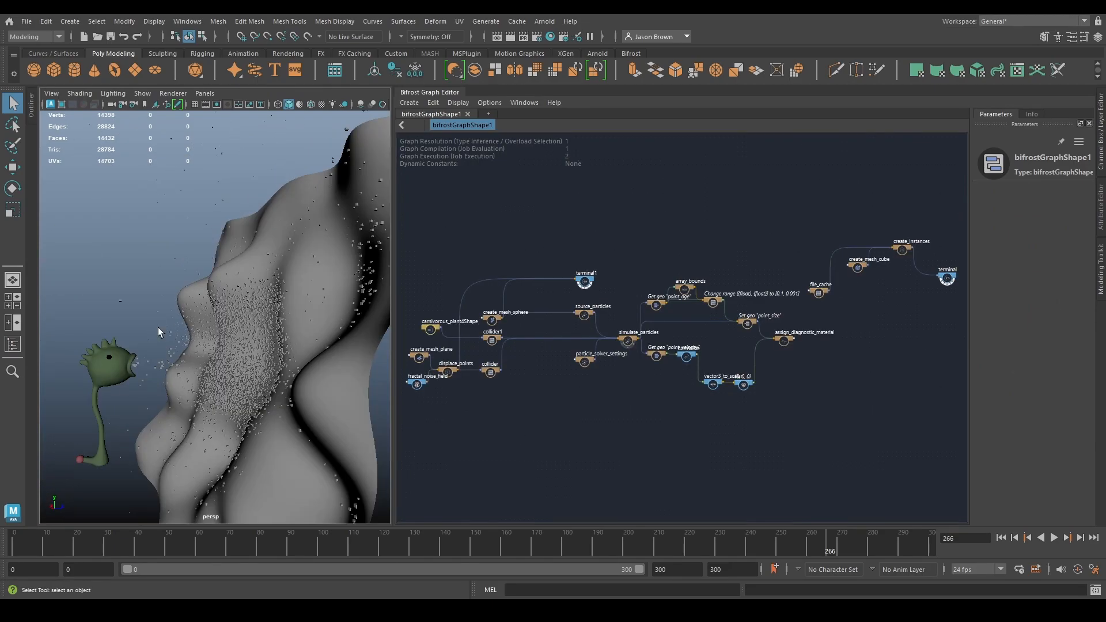
left_click(29, 103)
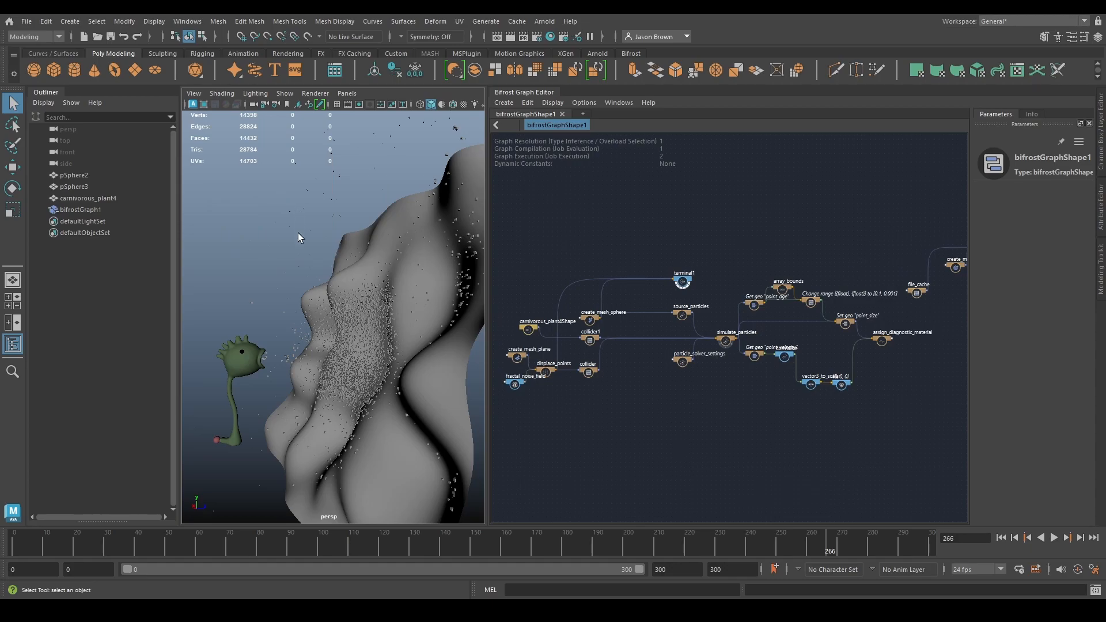
middle_click_drag(700, 422, 702, 431)
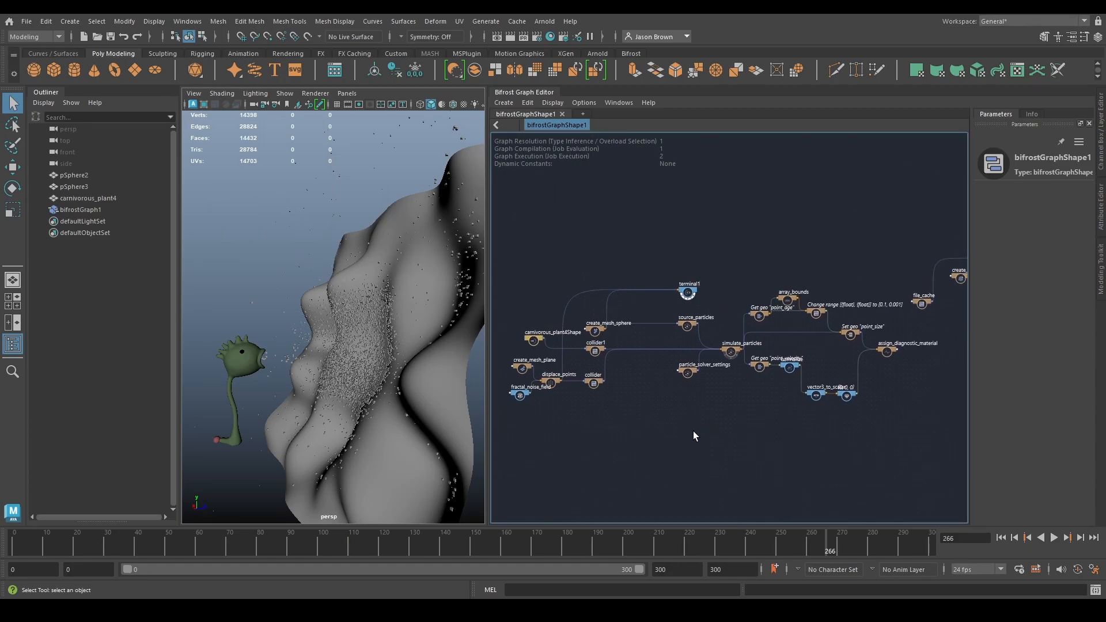
- Group pSphere2, pSphere3, carnivorous_plant4 and bifrostGraph1 under a group named particles
left_click_drag(68, 176, 74, 206)
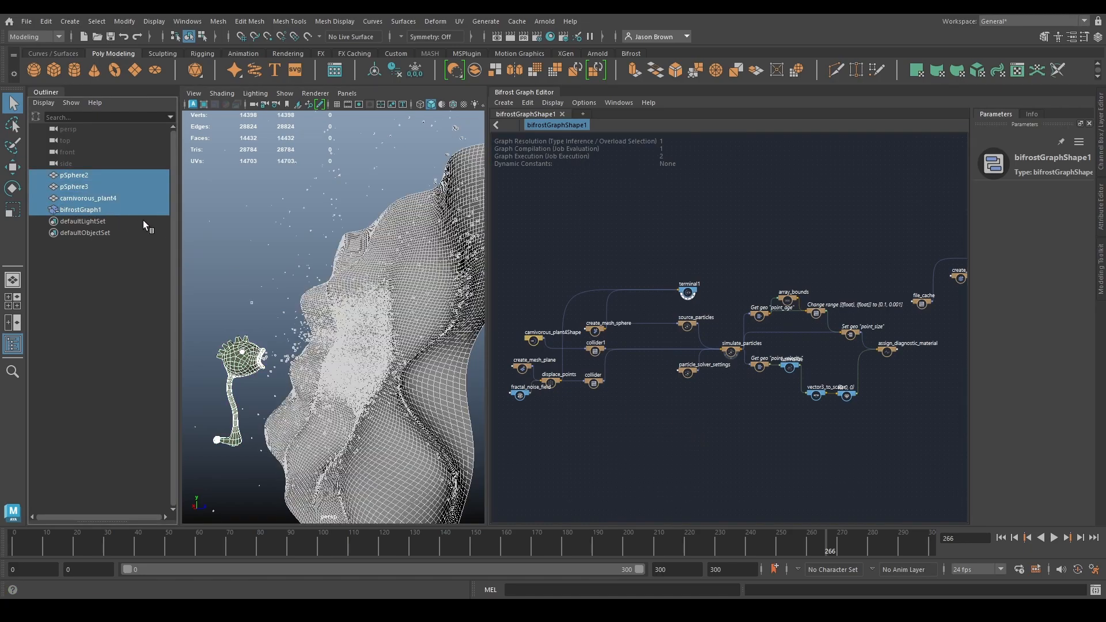
key("ctrl+h")
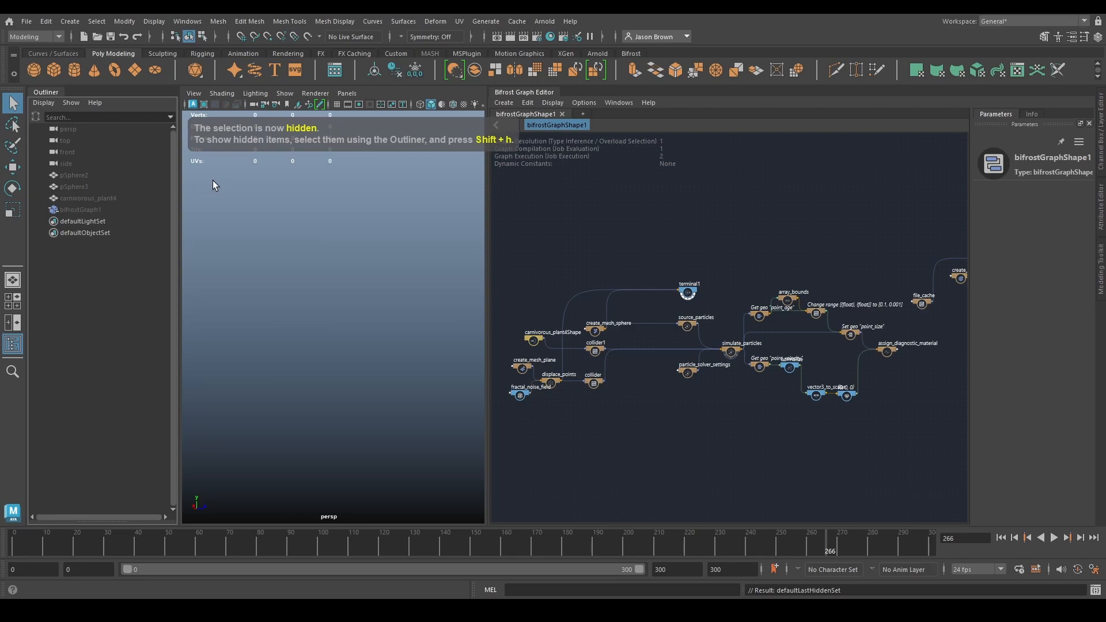
key("ctrl+z")
key("ctrl+g")
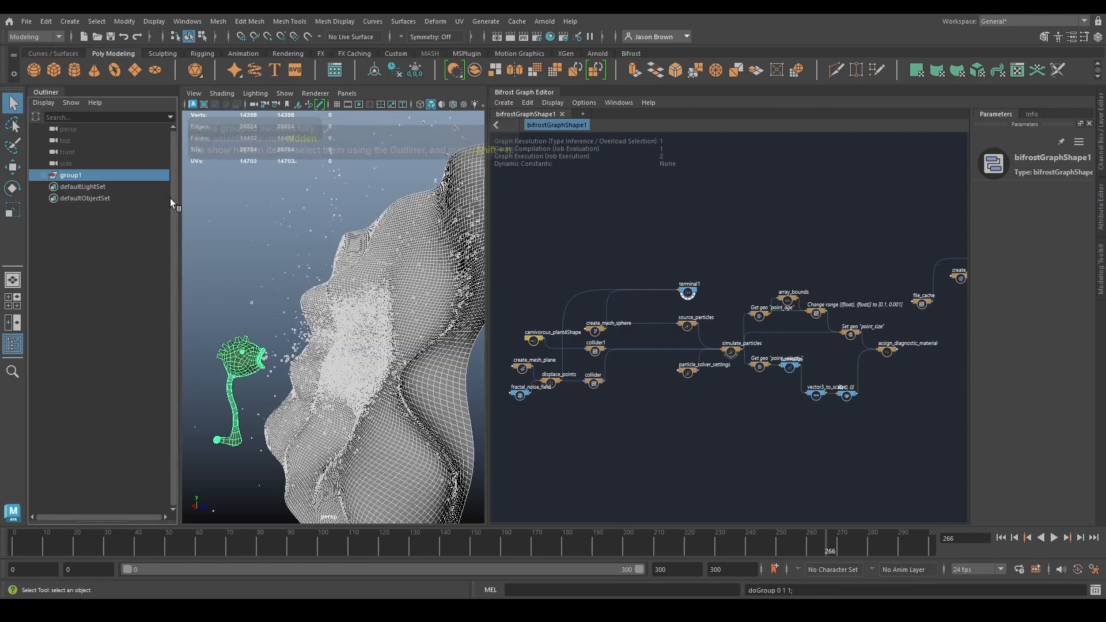
double_click(76, 177)
type("particles")
key("Return")
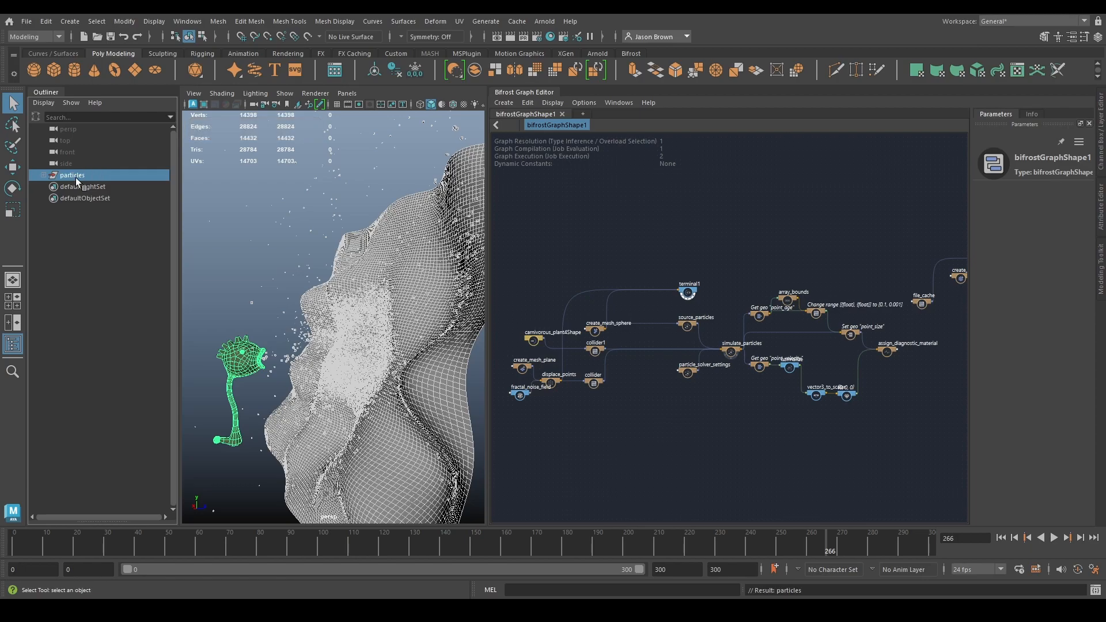
- Hide the particles group, close its Bifrost graph and create a new empty graph
key("ctrl+h")
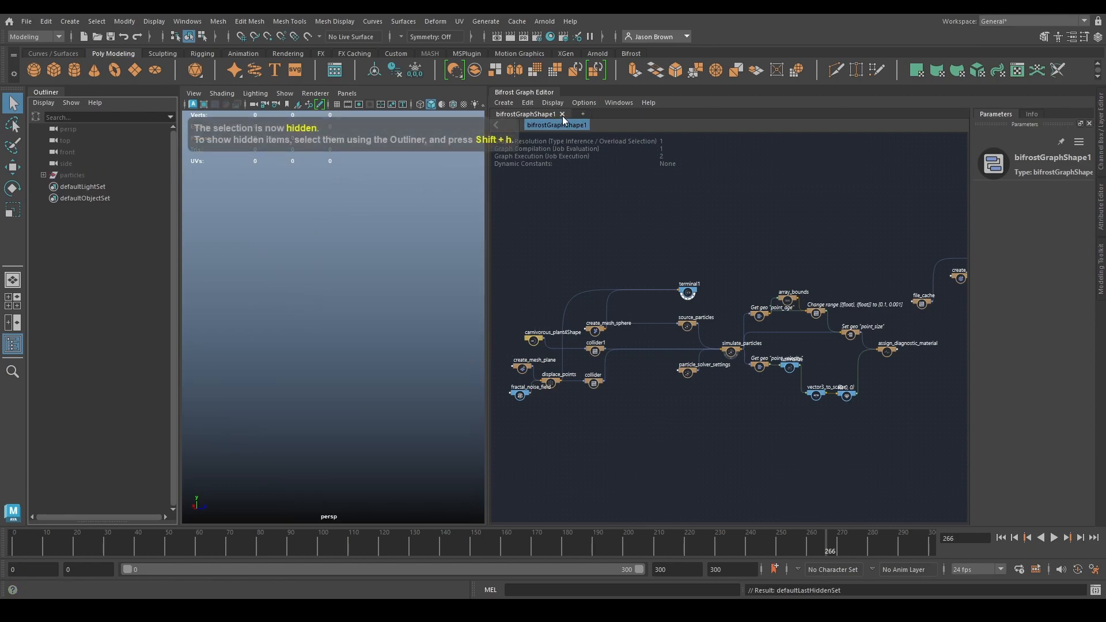
left_click(562, 114)
left_click(646, 402)
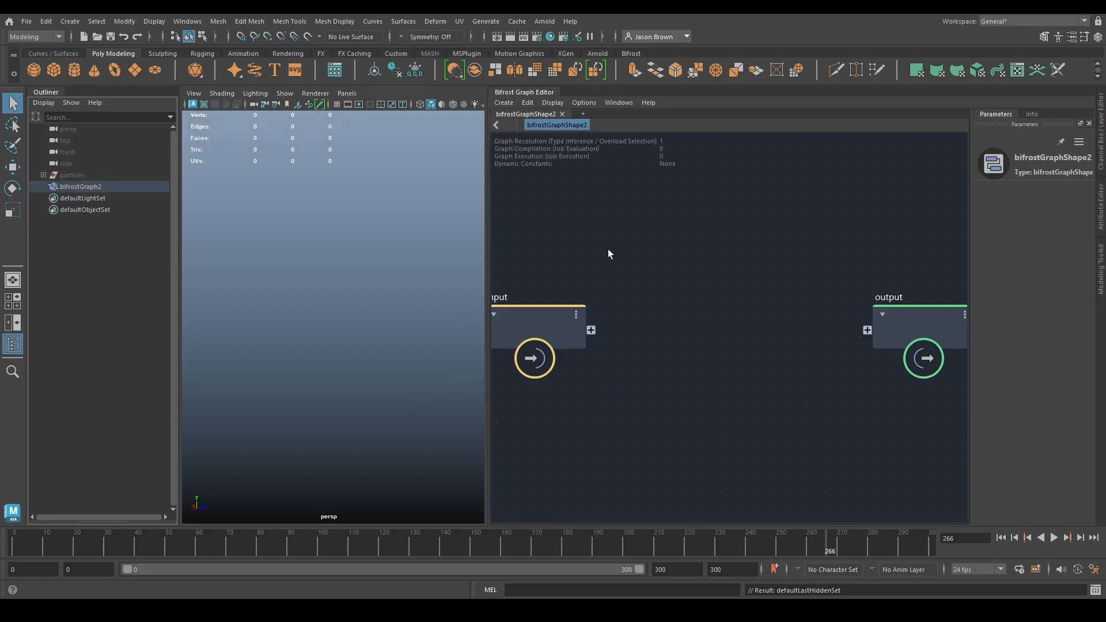